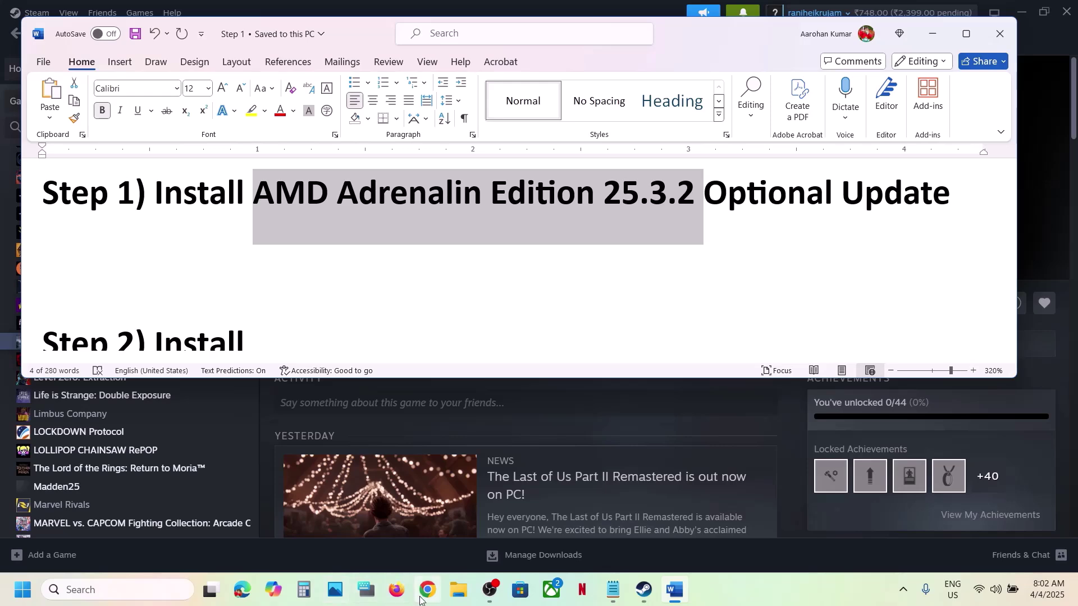
# Switch to Chrome, search the web for "AMD Adrenalin Edition 25.3.2" and open AMD's Optional Update release notes.
pyautogui.click(427, 589)
pyautogui.write('AMD Adrenalin Edition 25.3.2')
pyautogui.press('Return')
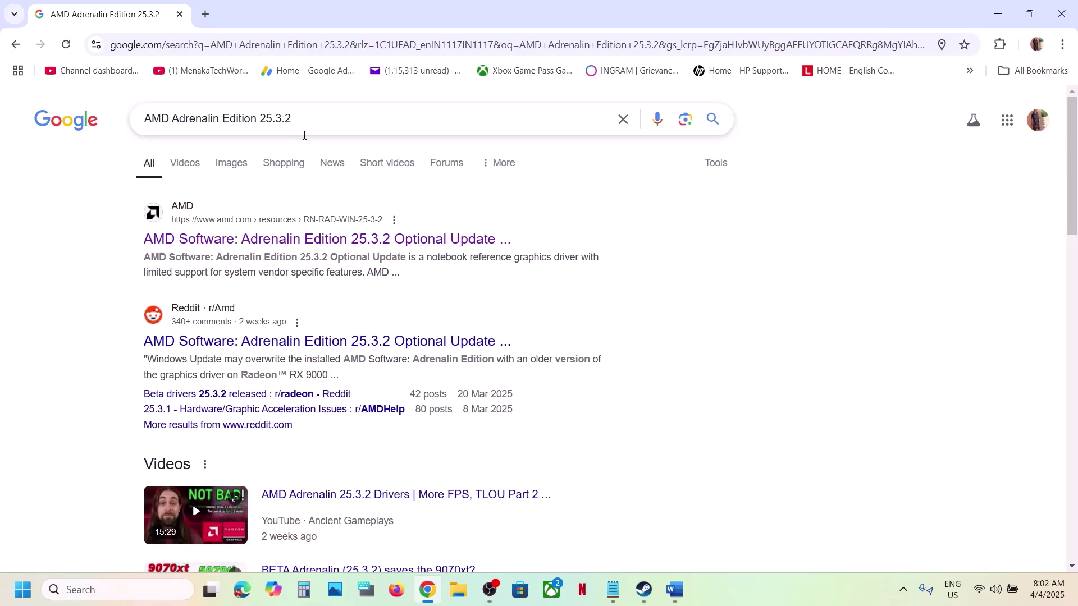
pyautogui.click(250, 240)
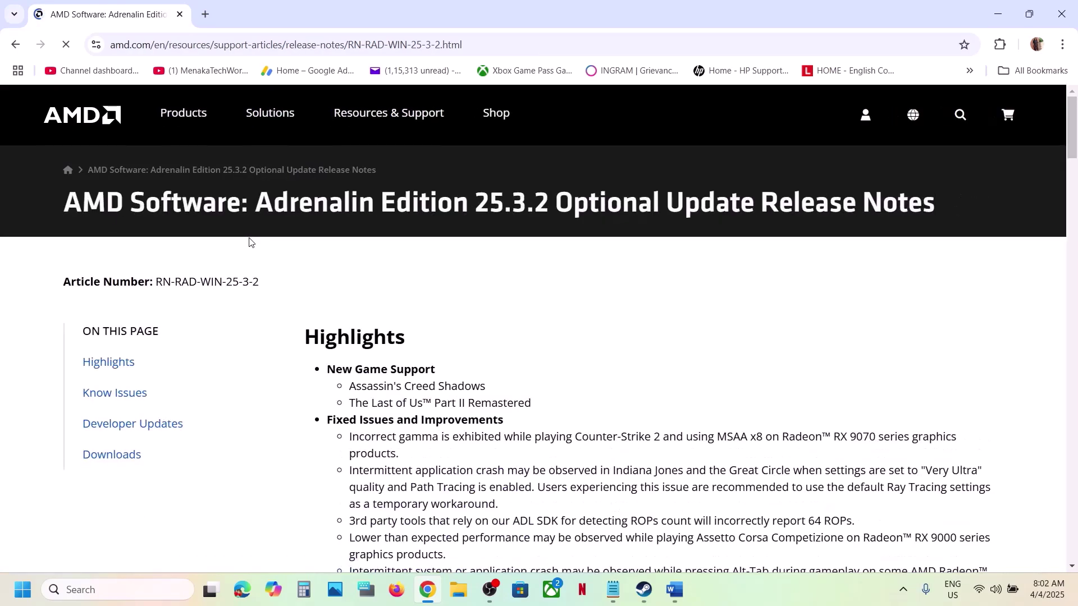
# Download the Adrenalin Edition 25.3.2 Optional Update driver for Windows 10 and 11 64-bit and view the download's progress.
pyautogui.scroll(-20, 533, 342)
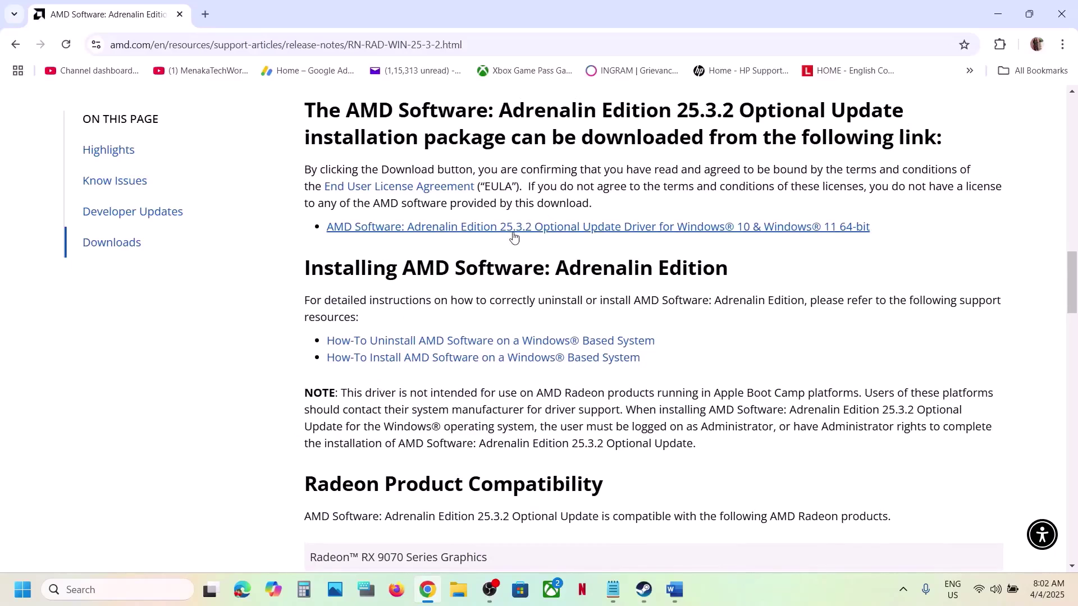
pyautogui.click(585, 235)
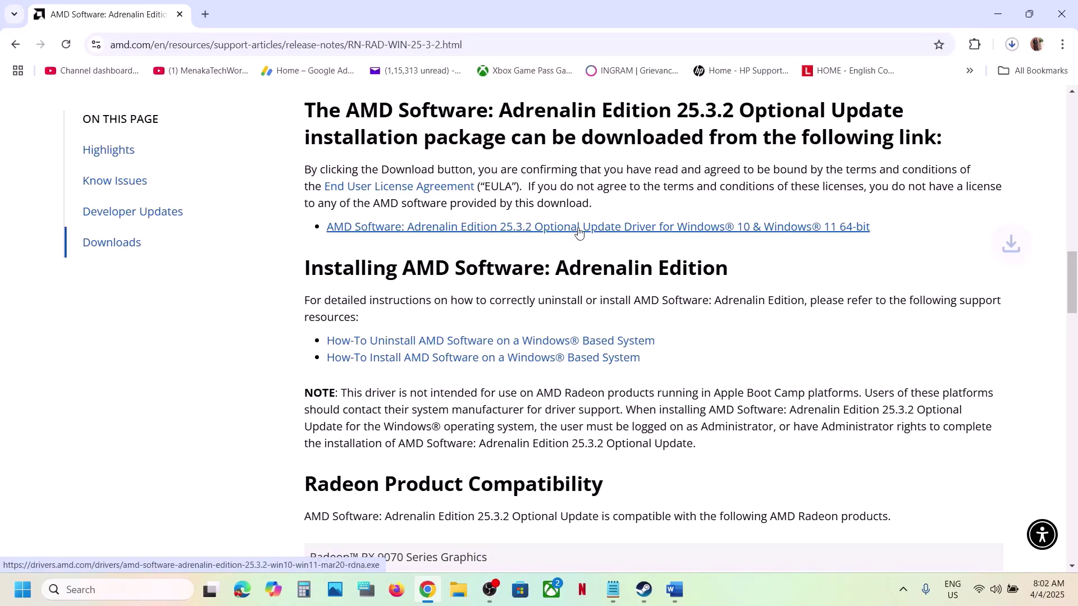
pyautogui.click(1012, 46)
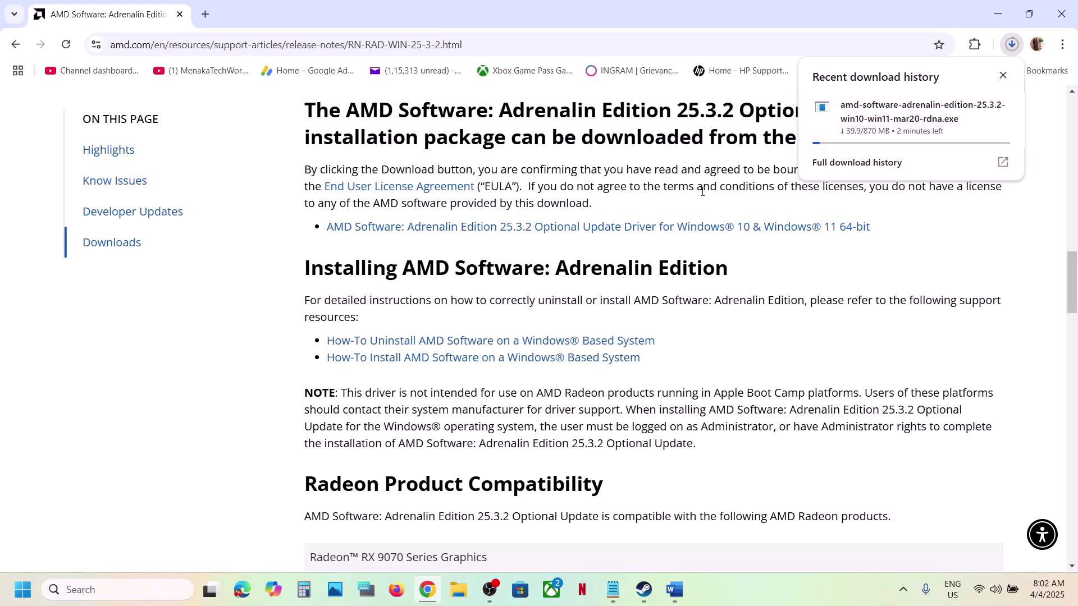
# View the Windows power options that include Restart, leave them without choosing one, and switch to Steam.
pyautogui.click(23, 589)
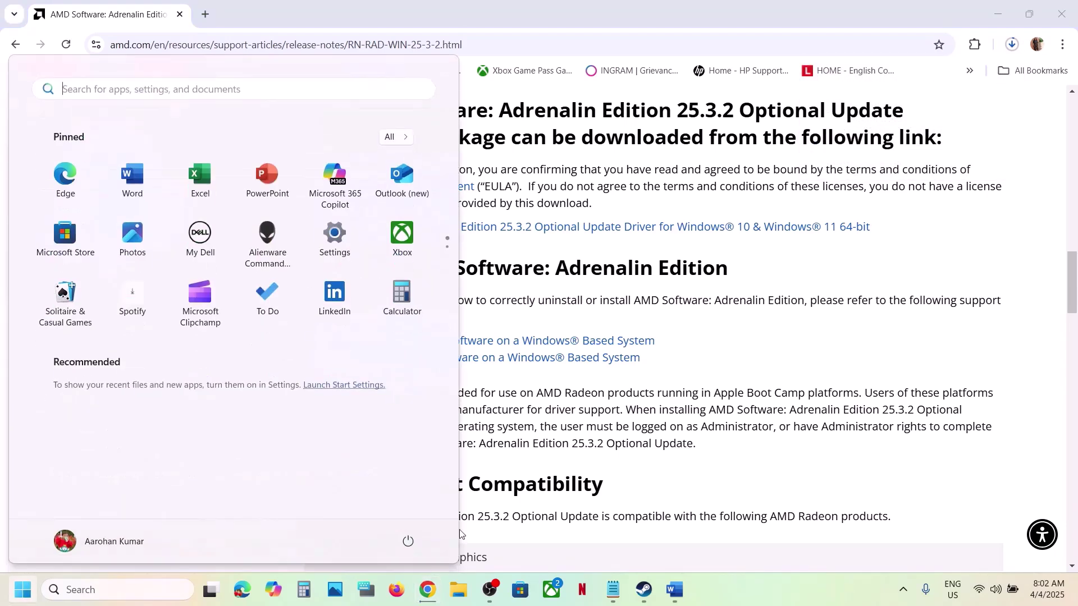
pyautogui.click(408, 542)
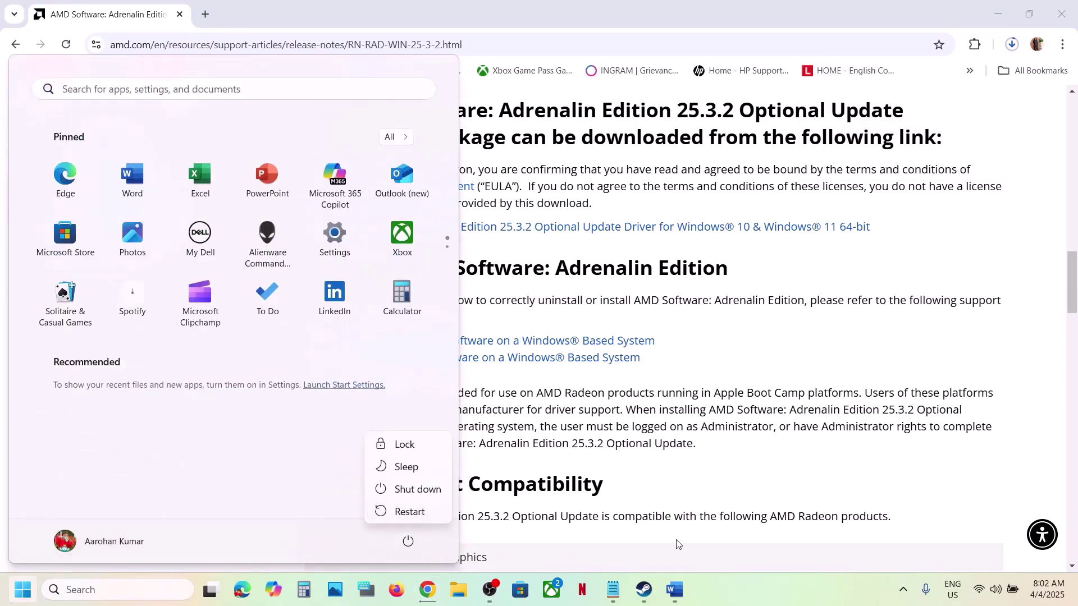
pyautogui.click(644, 589)
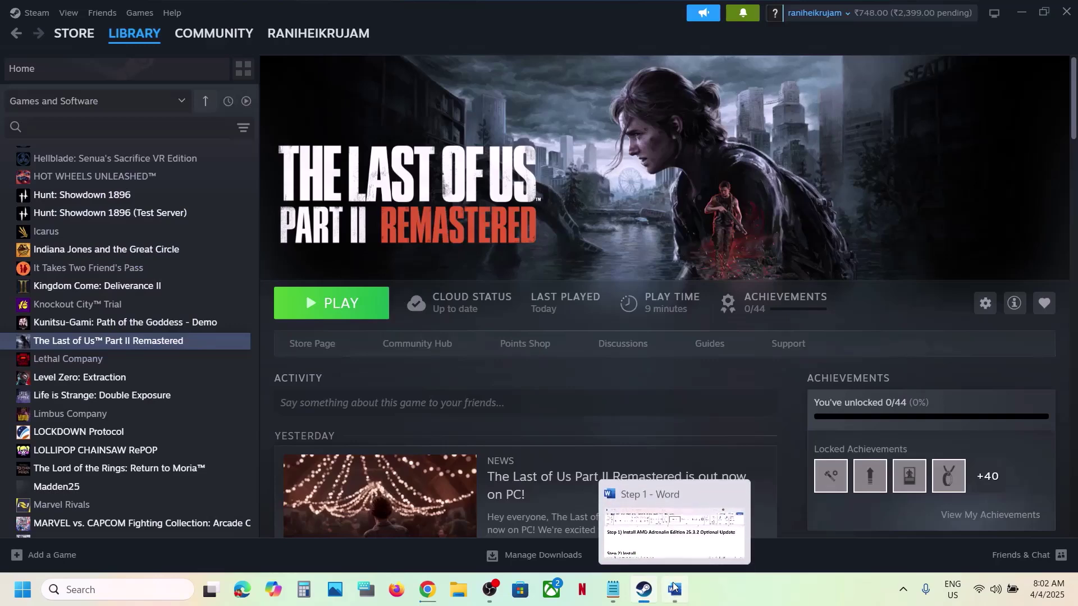
# Switch to the Word document, read Step 2 and highlight the line "Verify the game files.".
pyautogui.click(674, 589)
pyautogui.click(418, 301)
pyautogui.scroll(-3, 418, 301)
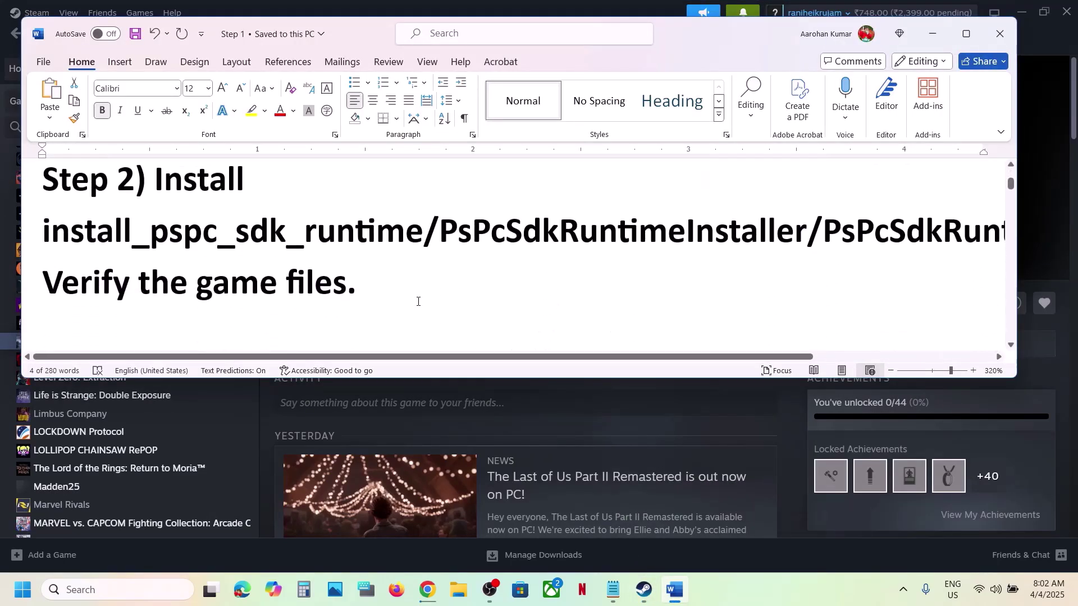
pyautogui.moveTo(365, 261); pyautogui.dragTo(122, 248)
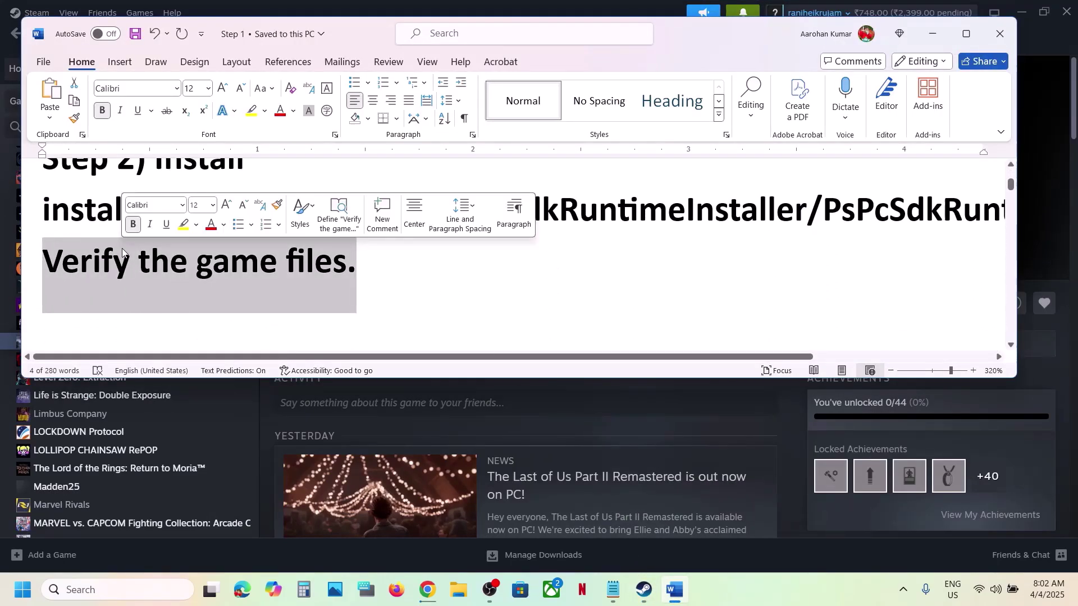
# Return to Steam and browse the local installation files of The Last of Us Part II Remastered.
pyautogui.click(447, 11)
pyautogui.rightClick(118, 343)
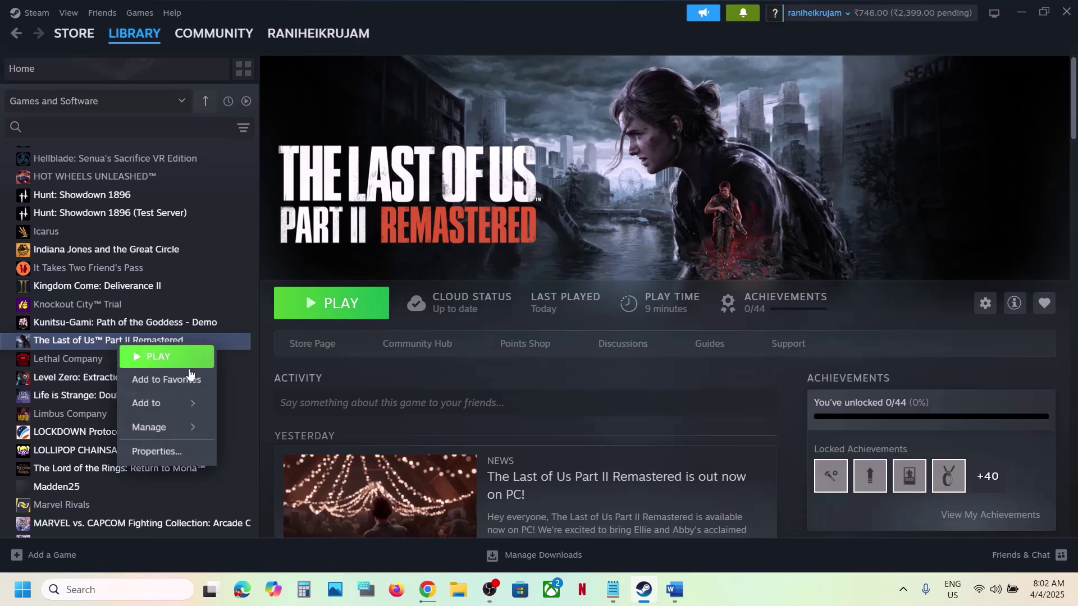
pyautogui.moveTo(169, 429)
pyautogui.click(281, 453)
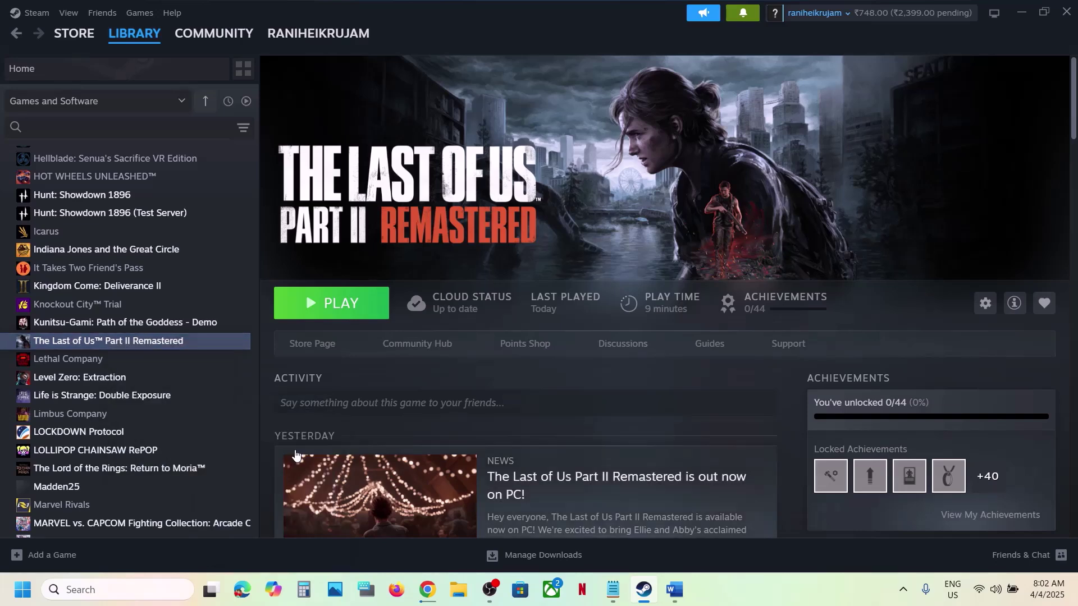
# Run the install_pspc_sdk_runtime batch file as administrator and dismiss its console window.
pyautogui.scroll(-3, 184, 244)
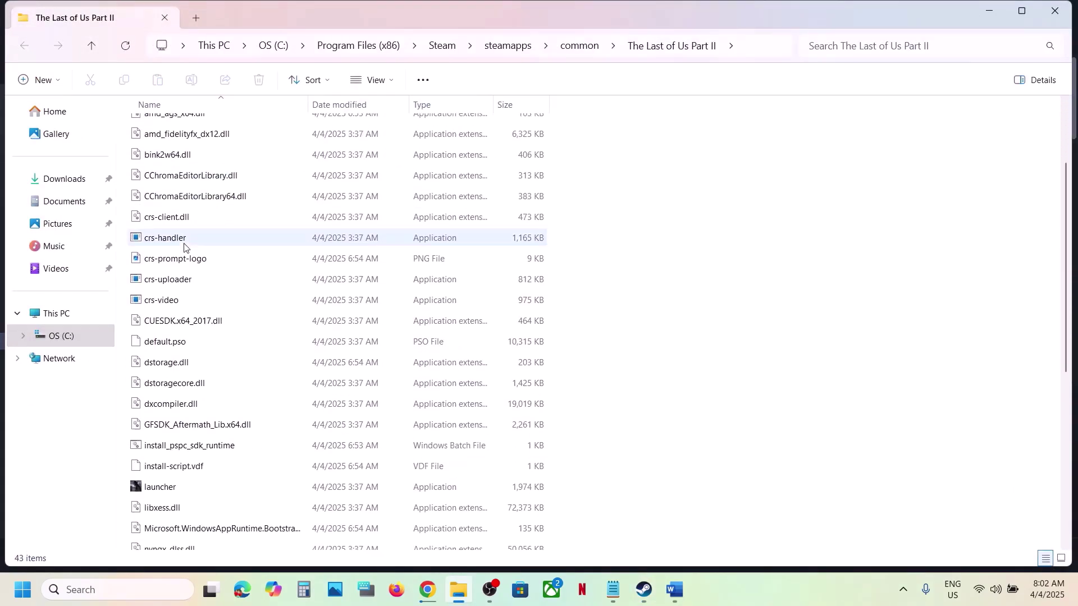
pyautogui.scroll(1, 184, 247)
pyautogui.scroll(-2, 184, 247)
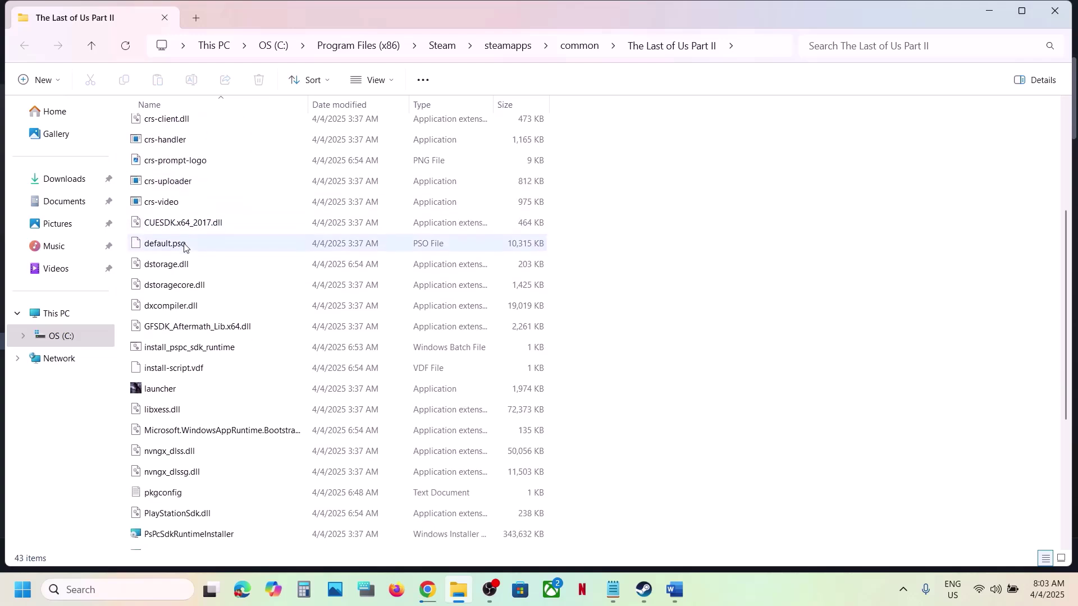
pyautogui.click(241, 308)
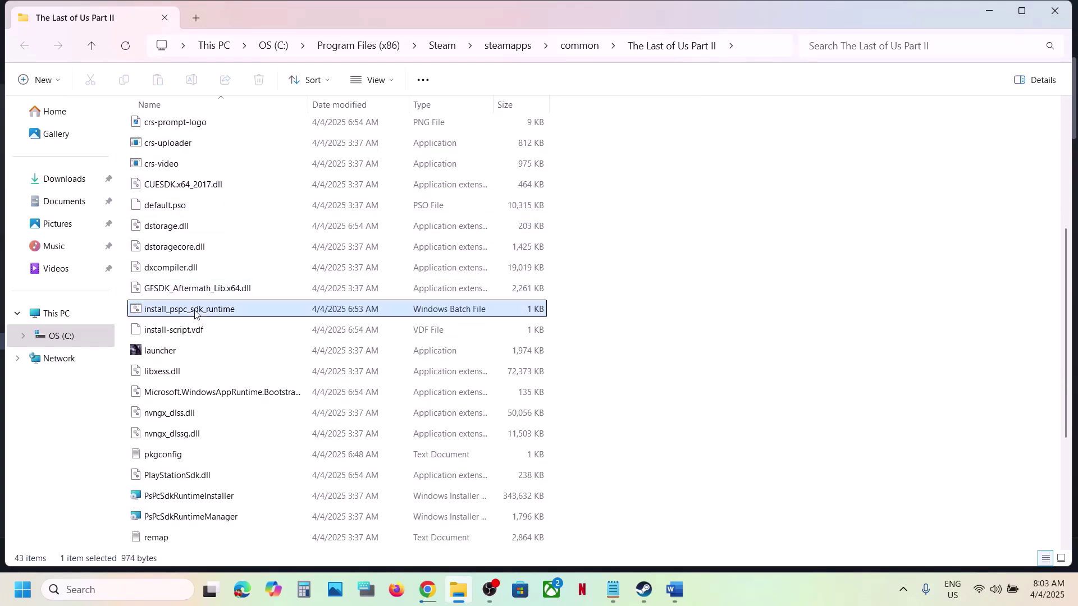
pyautogui.rightClick(234, 308)
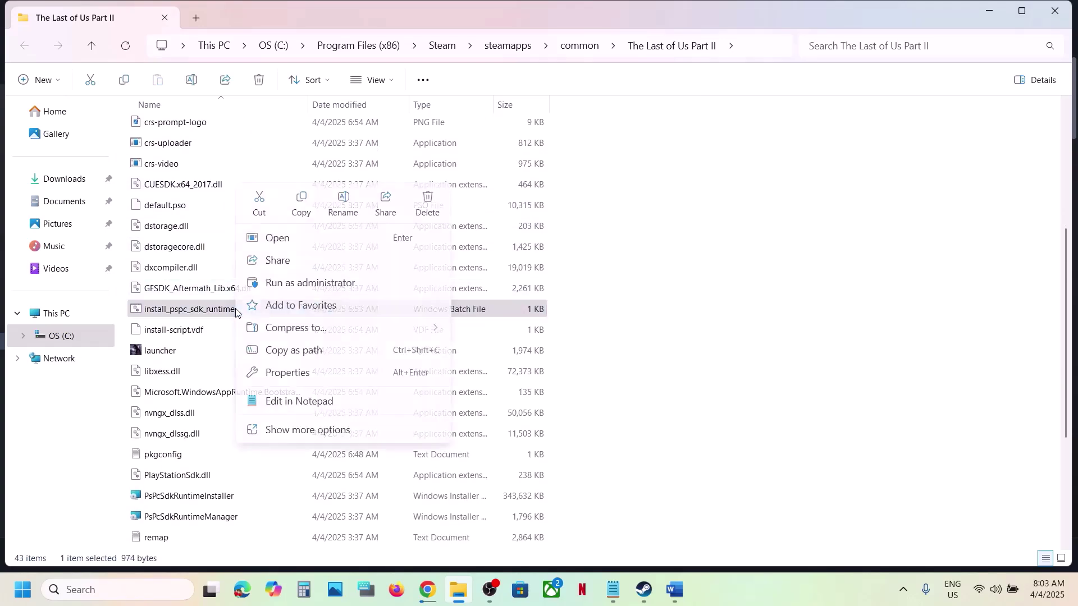
pyautogui.click(336, 283)
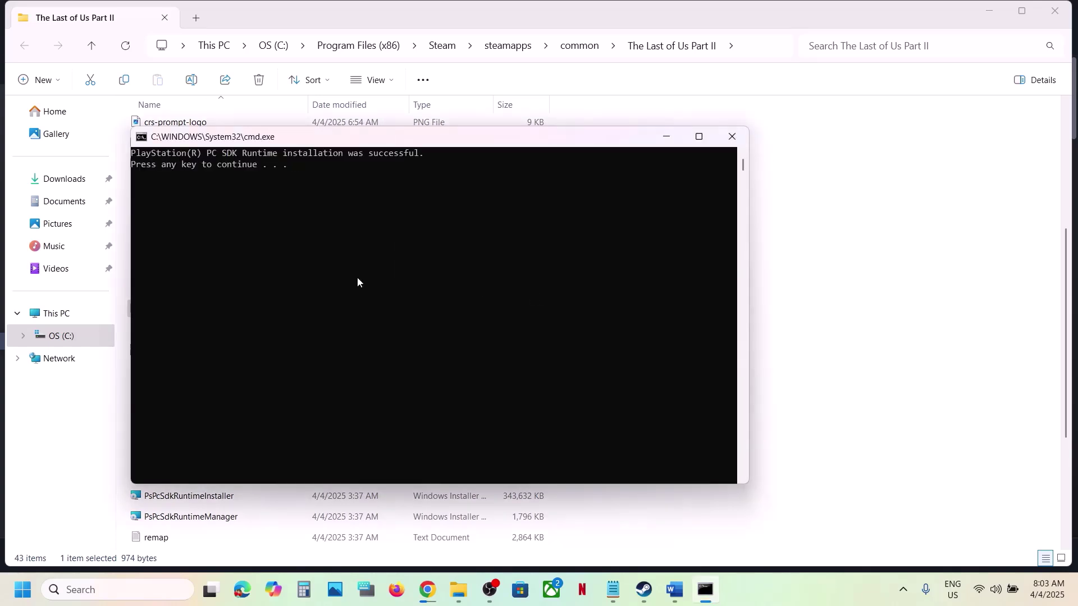
pyautogui.click(358, 277)
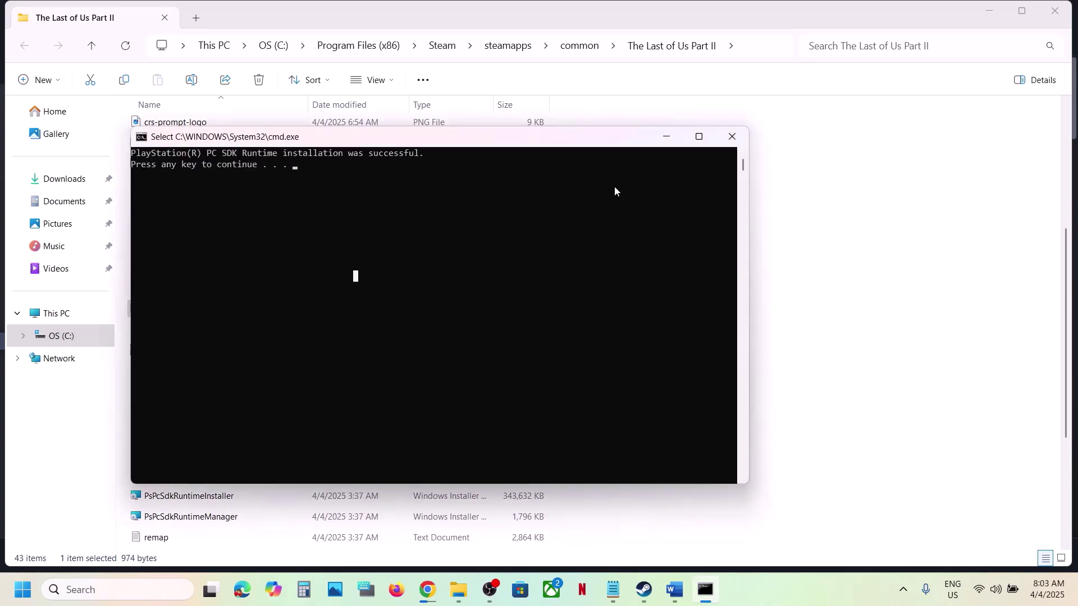
pyautogui.press('Return')
pyautogui.press('Return')
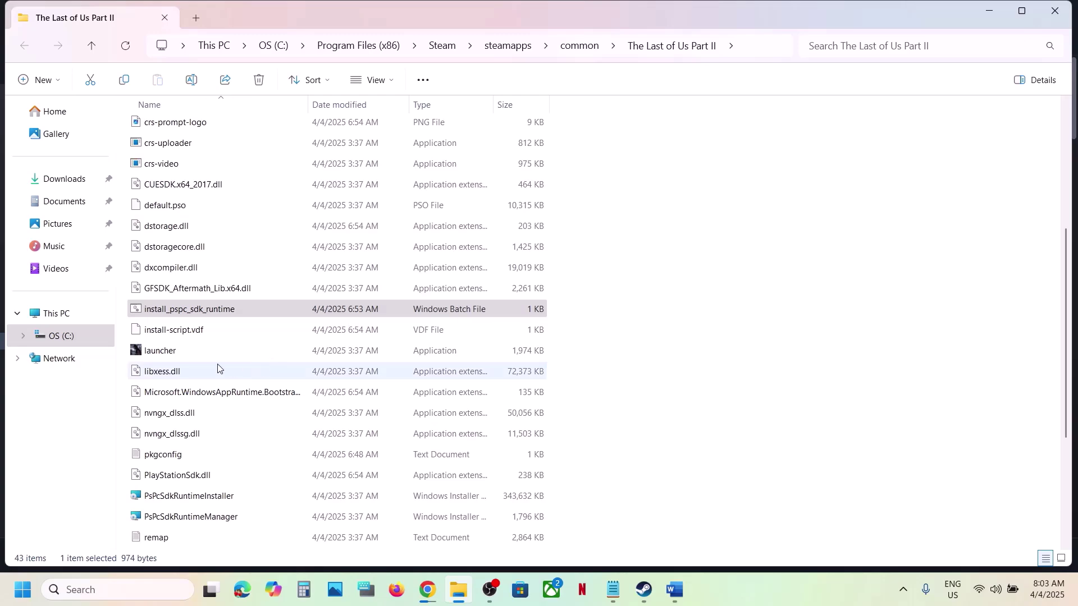
pyautogui.click(644, 589)
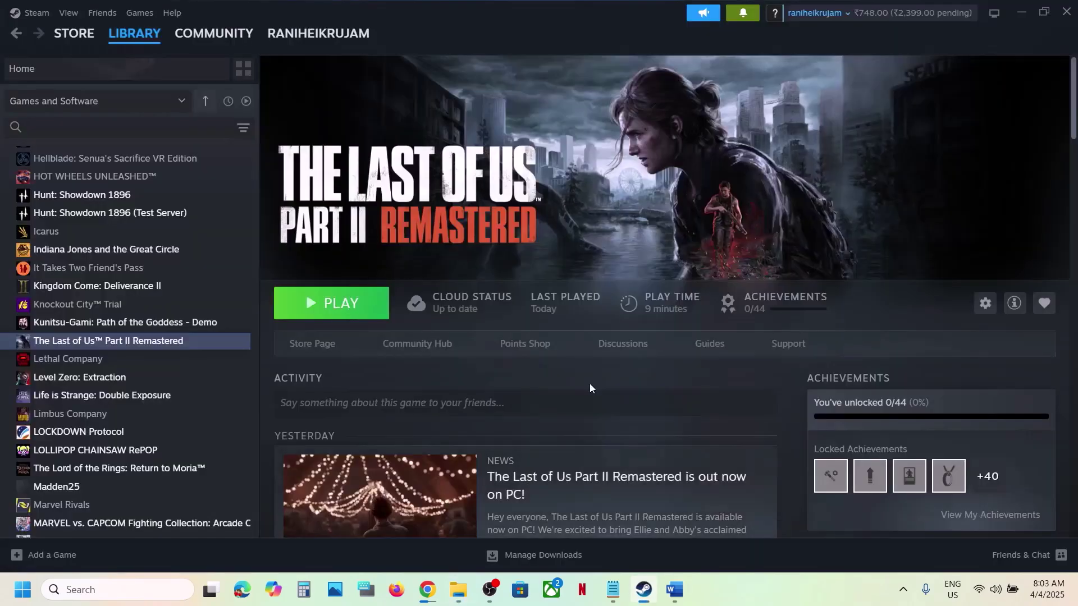
pyautogui.click(644, 590)
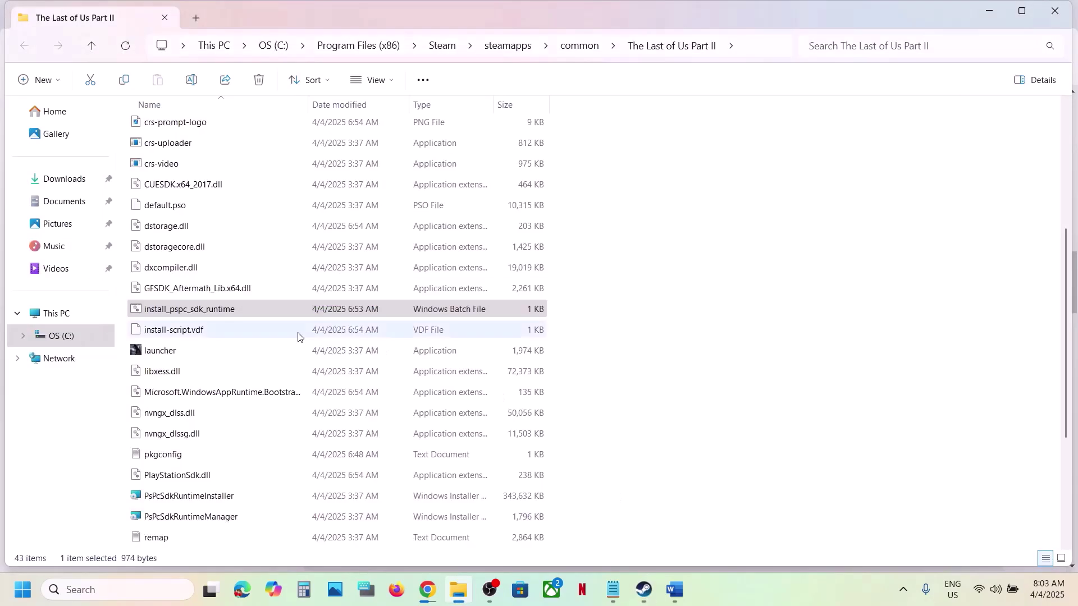
# Launch the PsPcSdkRuntimeInstaller package from the game folder.
pyautogui.scroll(-2, 297, 333)
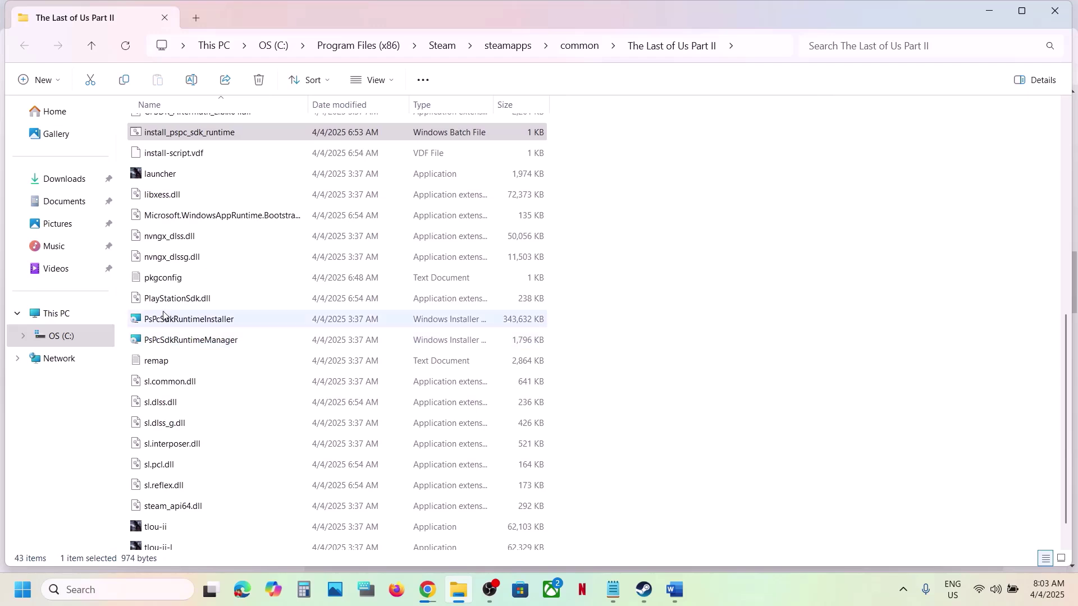
pyautogui.click(157, 319)
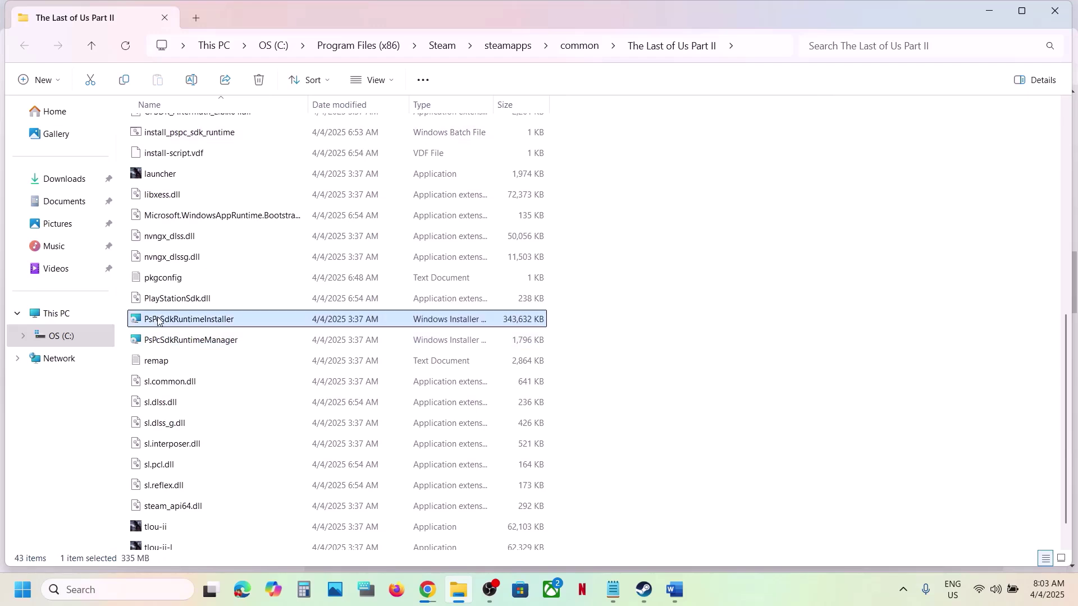
pyautogui.rightClick(198, 327)
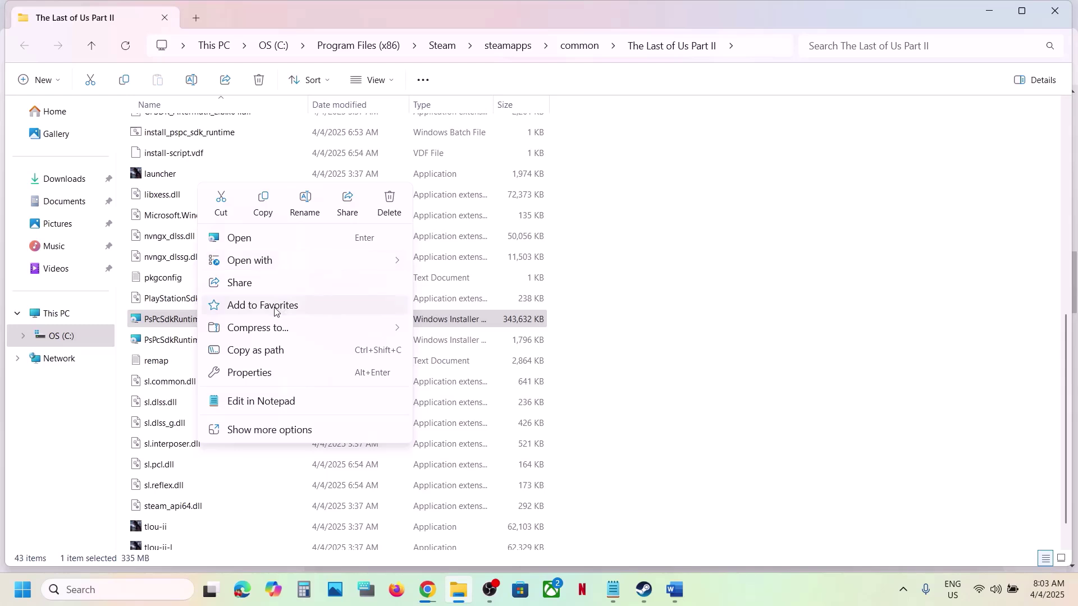
pyautogui.doubleClick(165, 328)
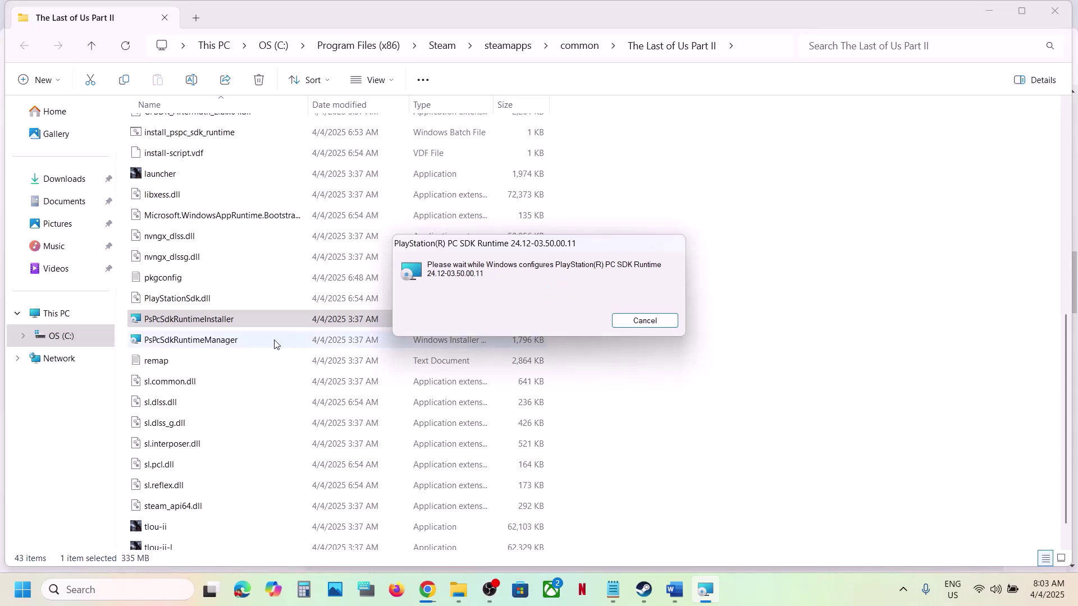
# Try to install the PsPcSdkRuntimeManager package, and cancel that installation.
pyautogui.click(230, 346)
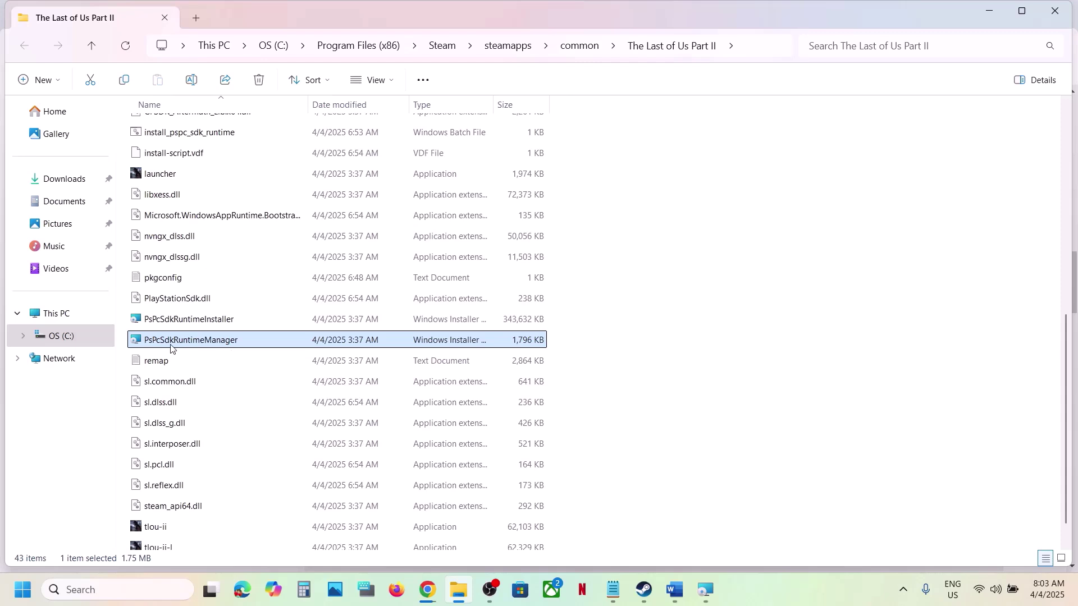
pyautogui.doubleClick(225, 345)
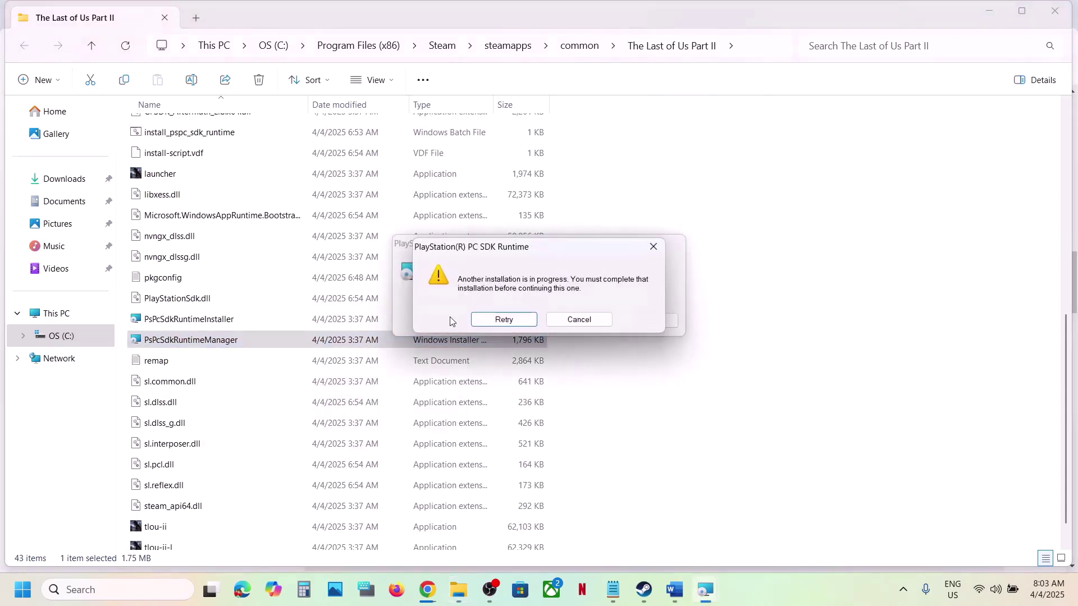
pyautogui.click(580, 320)
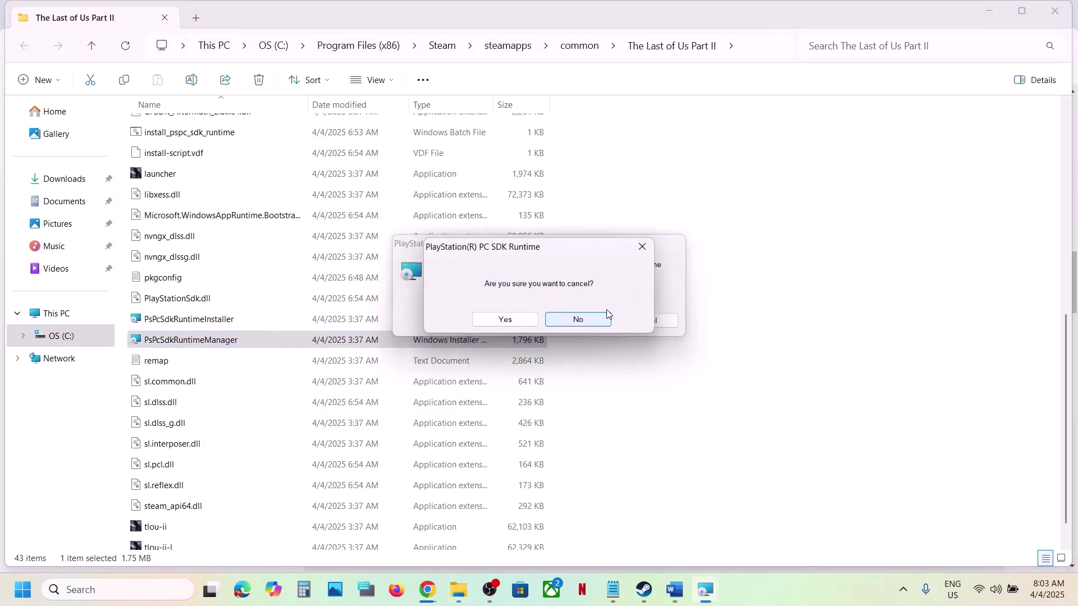
pyautogui.click(515, 324)
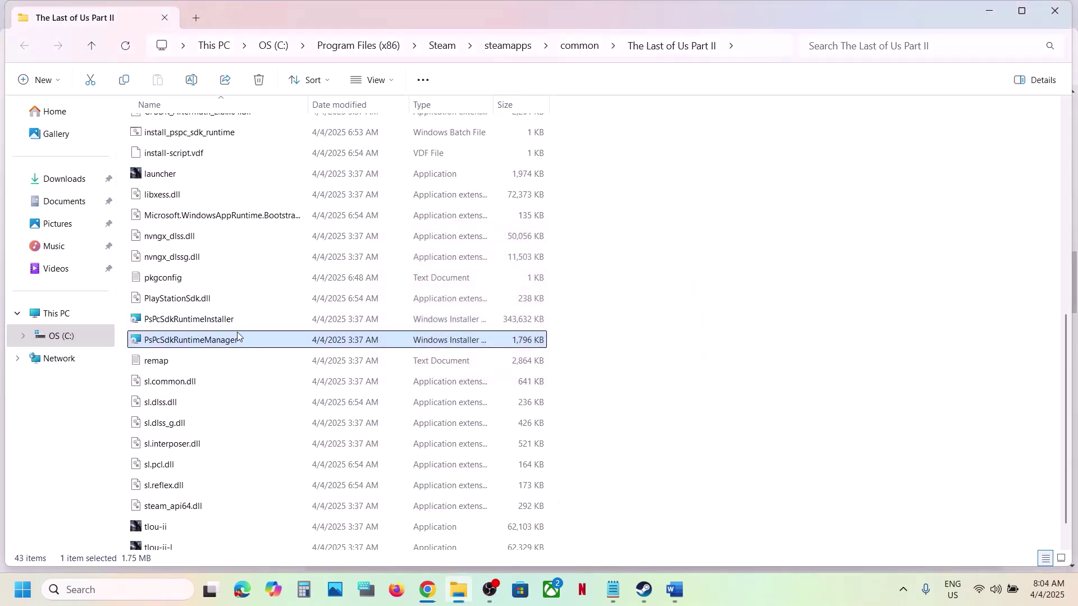
# Launch the PsPcSdkRuntimeInstaller package again and select PsPcSdkRuntimeManager in the game folder.
pyautogui.doubleClick(236, 320)
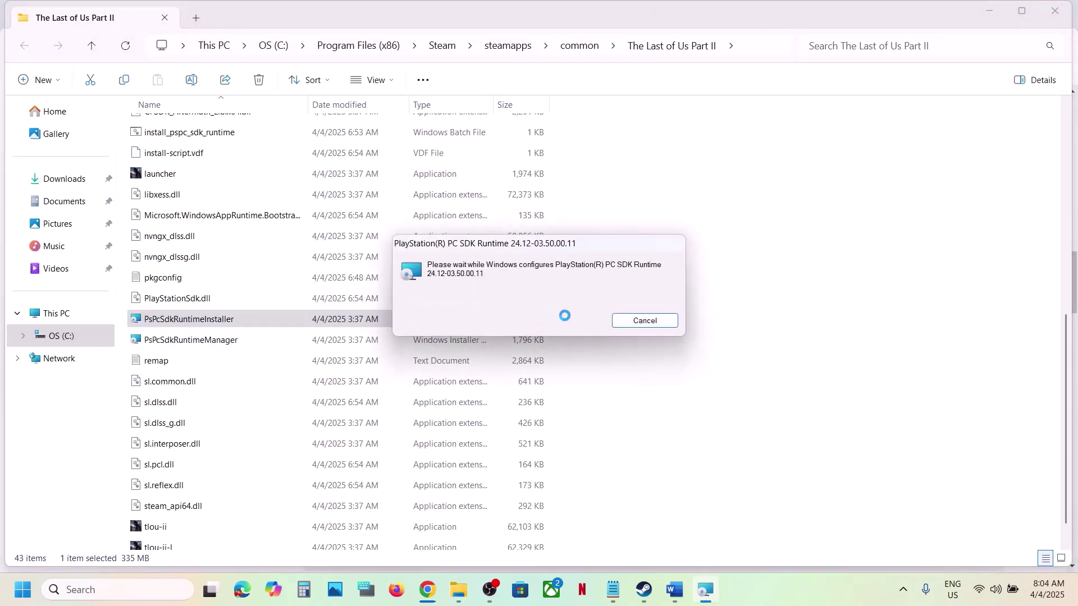
pyautogui.click(646, 590)
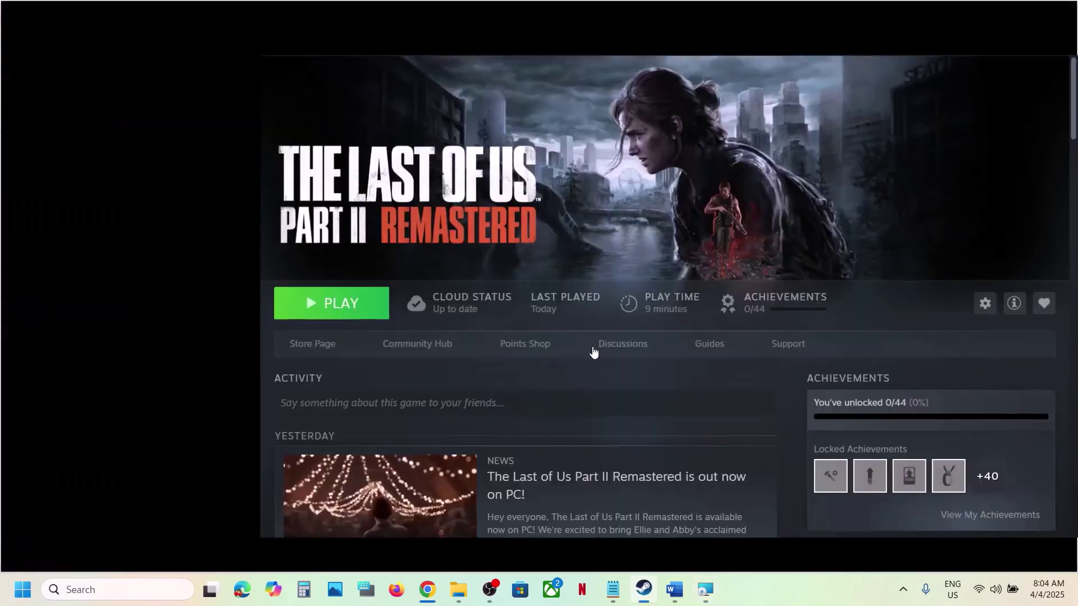
pyautogui.click(656, 595)
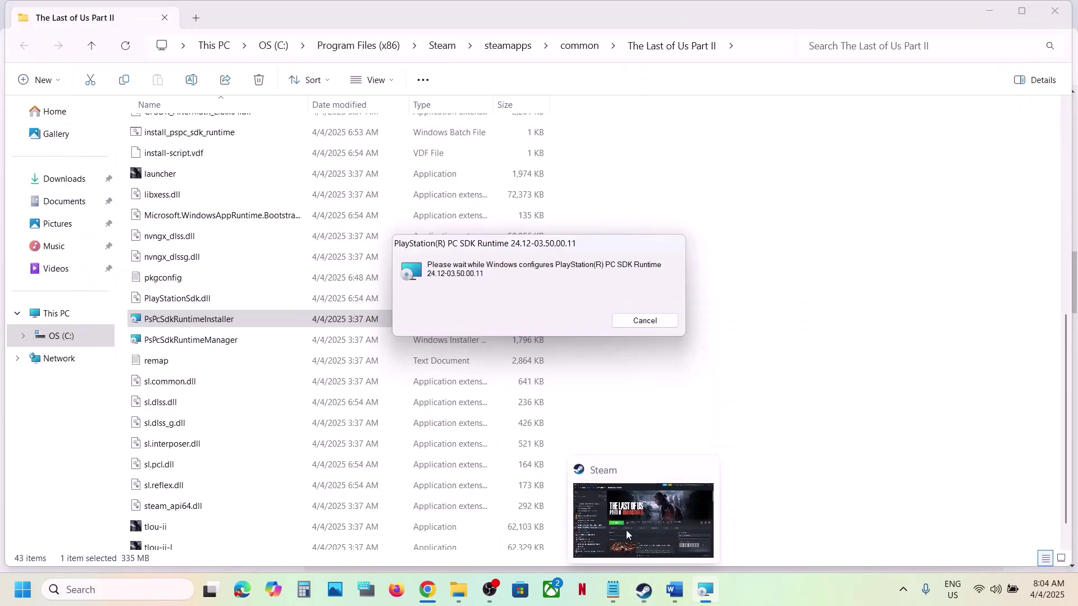
pyautogui.click(174, 344)
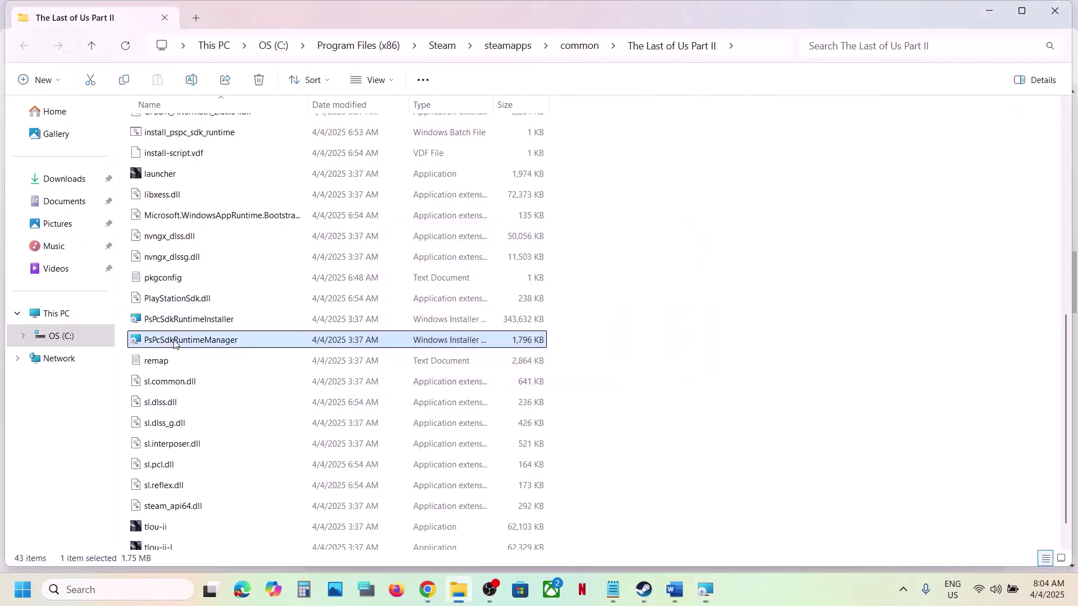
# Switch to the Word guide and read its instruction about verifying the game files.
pyautogui.click(673, 590)
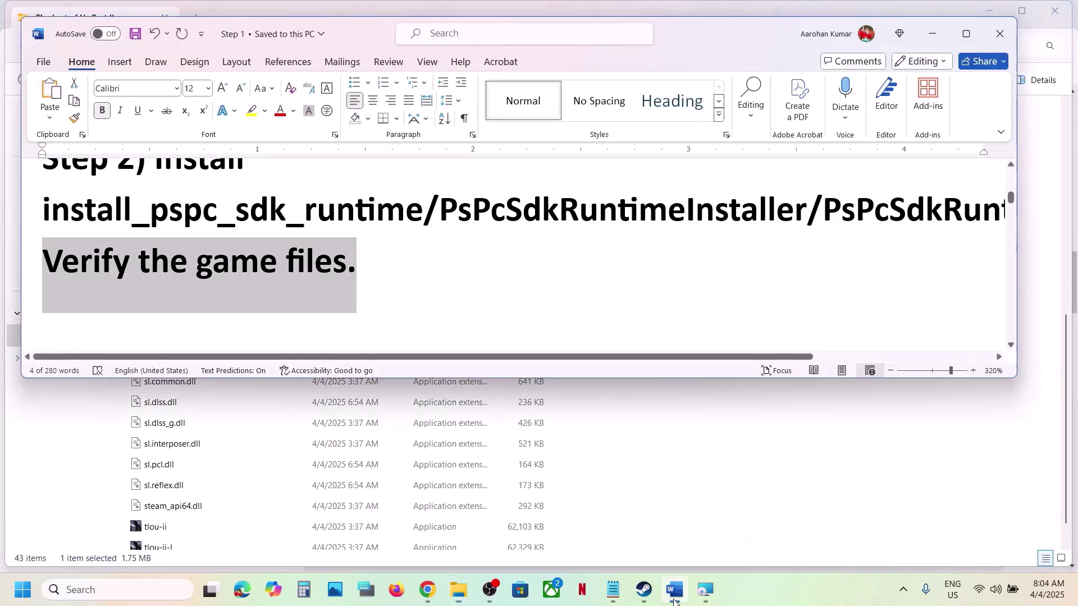
pyautogui.scroll(-3, 361, 304)
pyautogui.scroll(1, 361, 304)
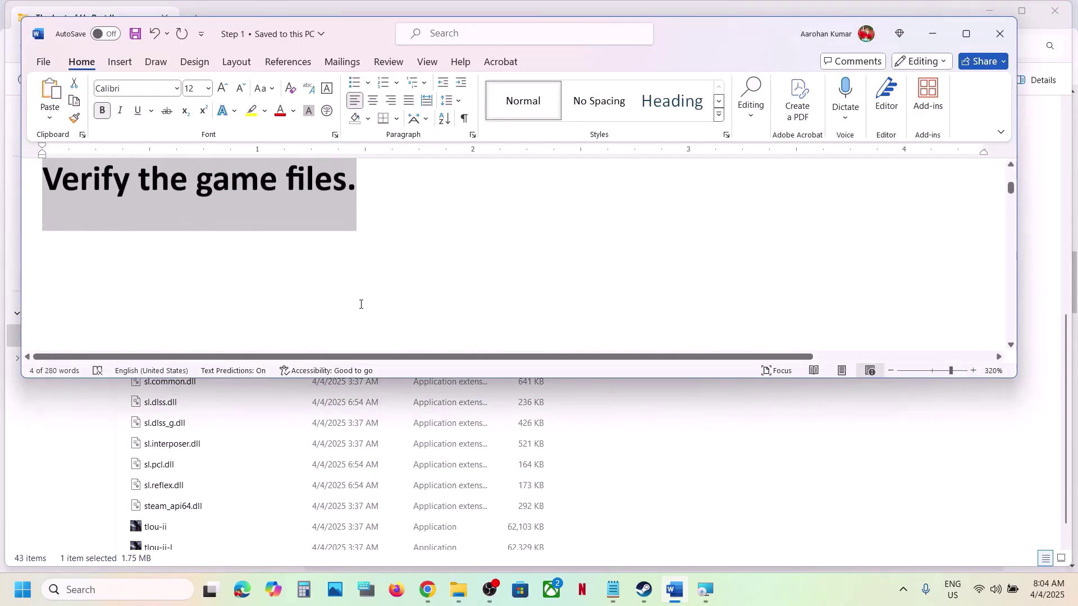
pyautogui.click(92, 202)
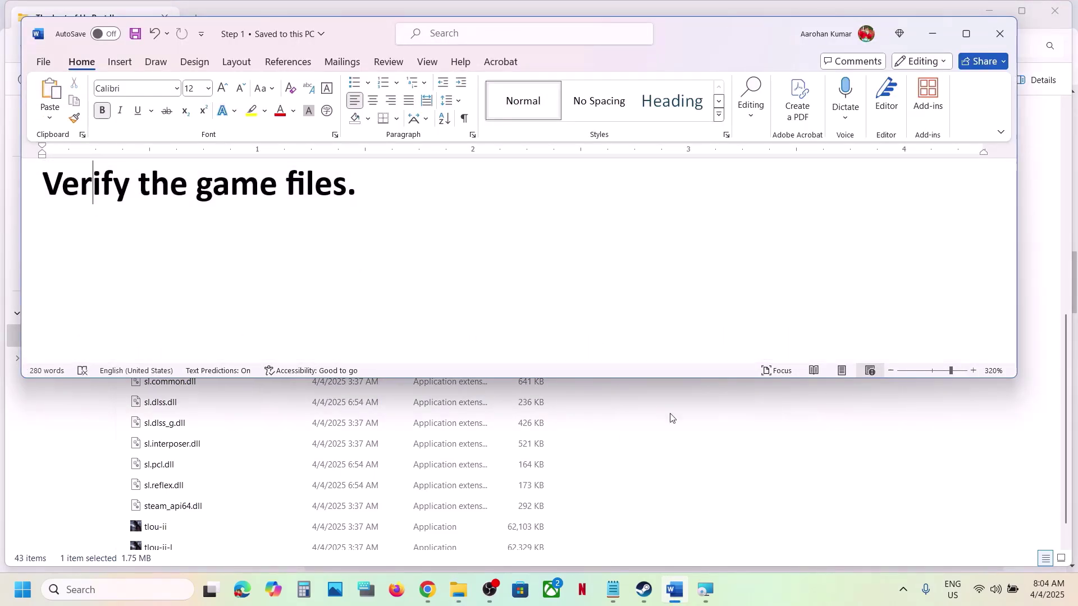
# Switch to Steam, view the Installed Files properties of The Last of Us Part II Remastered, and close the properties window.
pyautogui.click(644, 600)
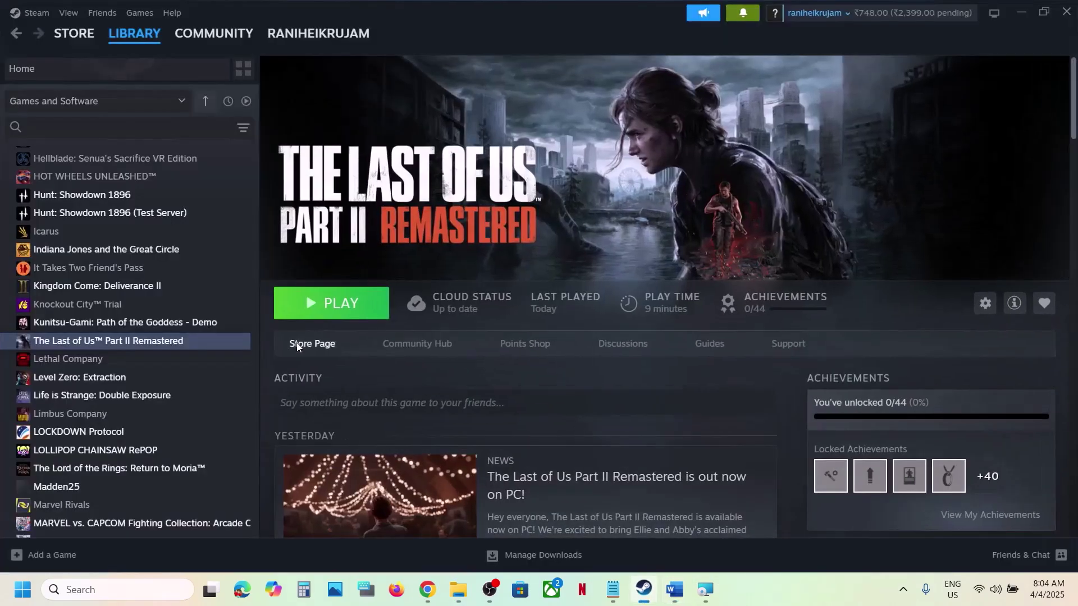
pyautogui.rightClick(176, 346)
pyautogui.click(217, 453)
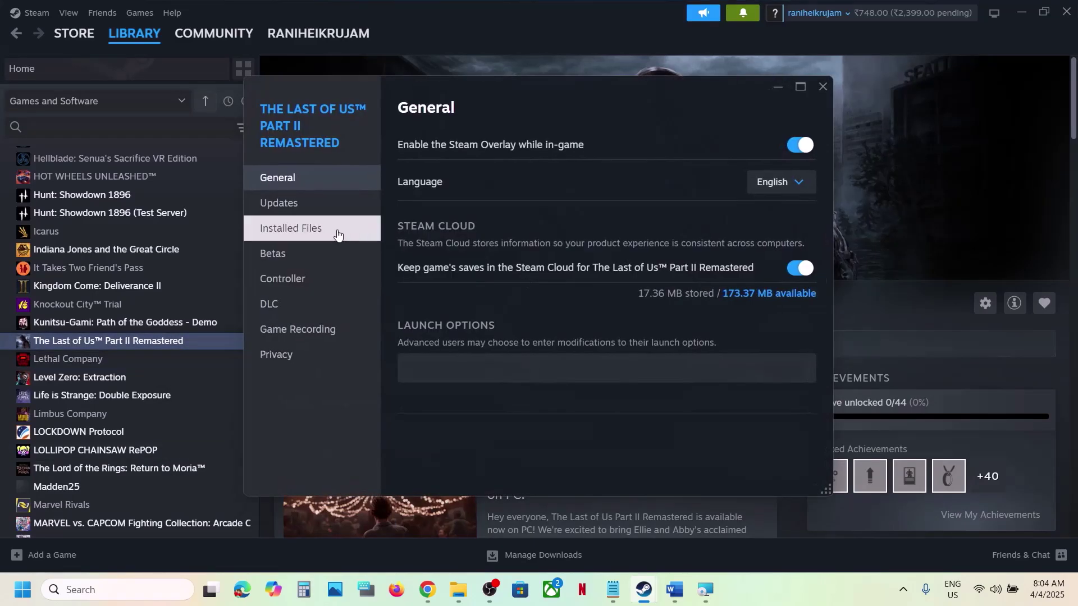
pyautogui.click(309, 234)
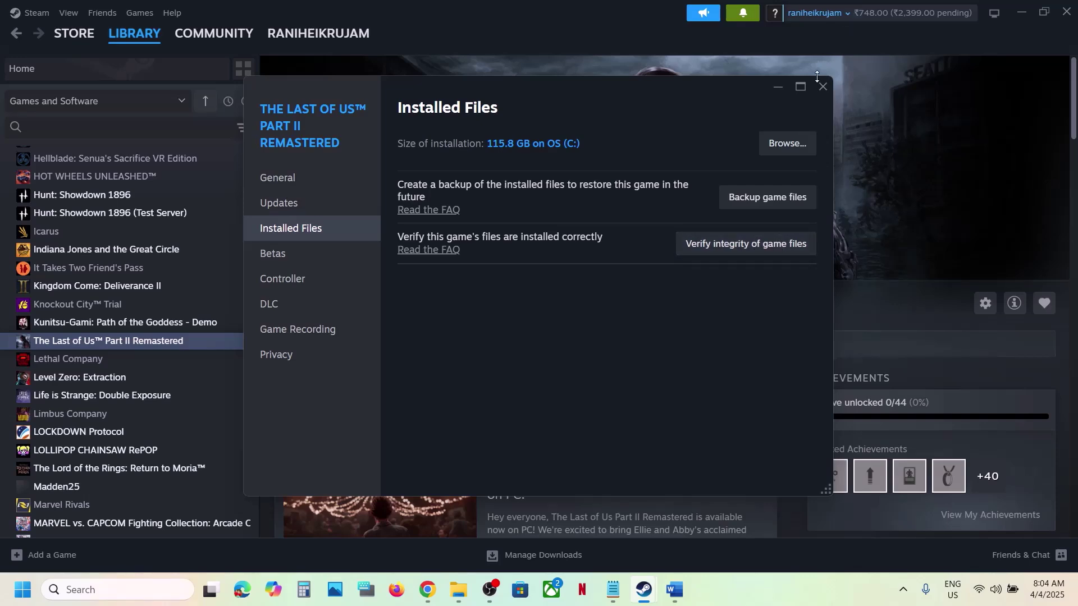
pyautogui.moveTo(817, 76); pyautogui.dragTo(816, 2)
pyautogui.click(822, 9)
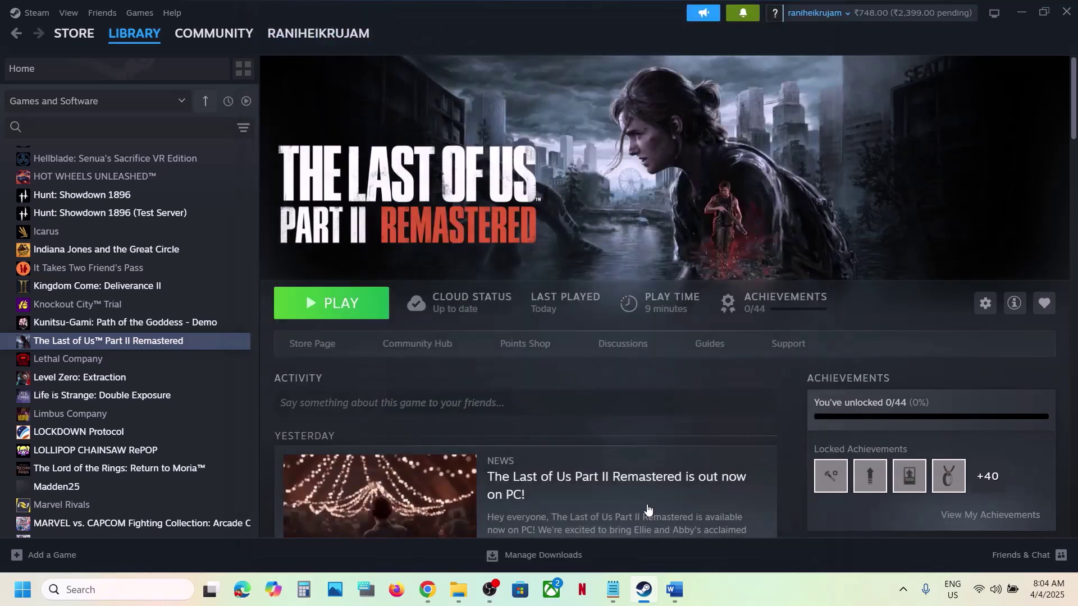
# Switch back to the Word guide and read Step 3's advice on adding the game exe to Malwarebytes or disabling it while playing.
pyautogui.click(674, 589)
pyautogui.scroll(-5, 388, 324)
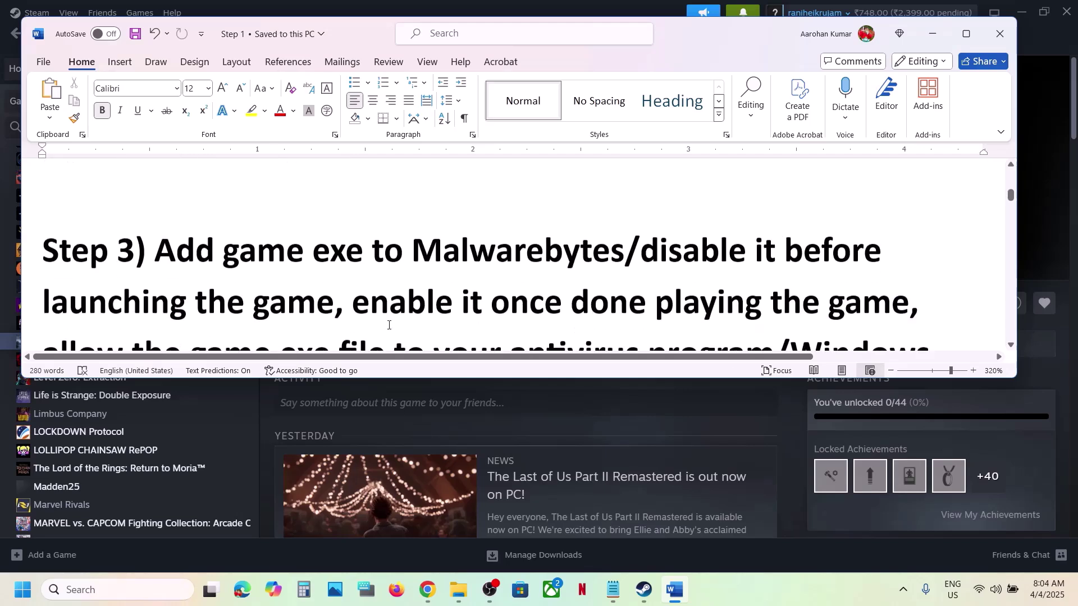
pyautogui.scroll(-1, 389, 325)
pyautogui.moveTo(170, 216); pyautogui.dragTo(610, 212)
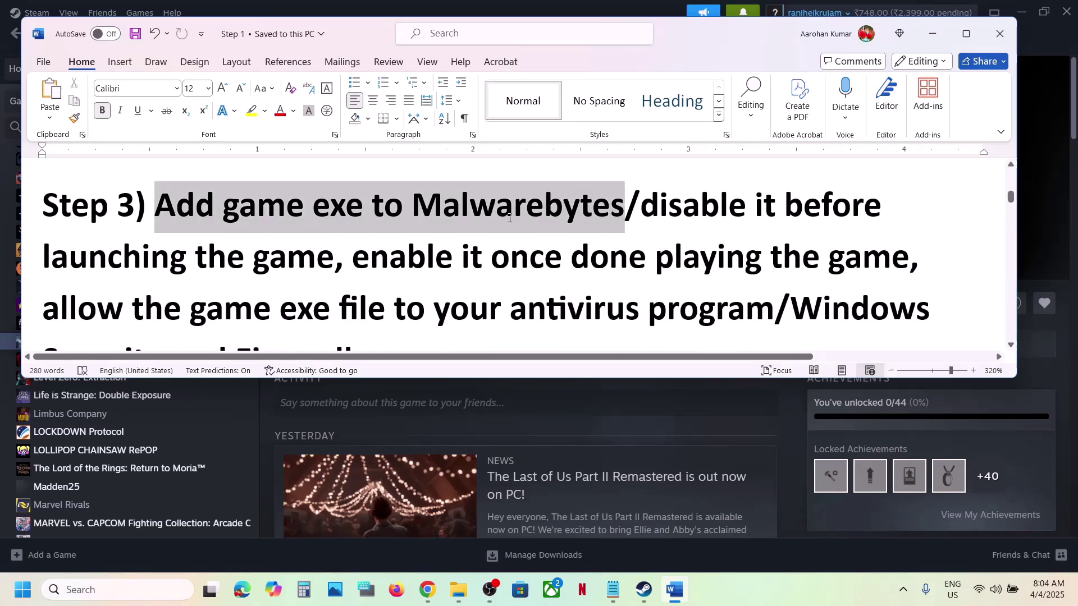
pyautogui.click(611, 212)
pyautogui.moveTo(417, 196); pyautogui.dragTo(624, 209)
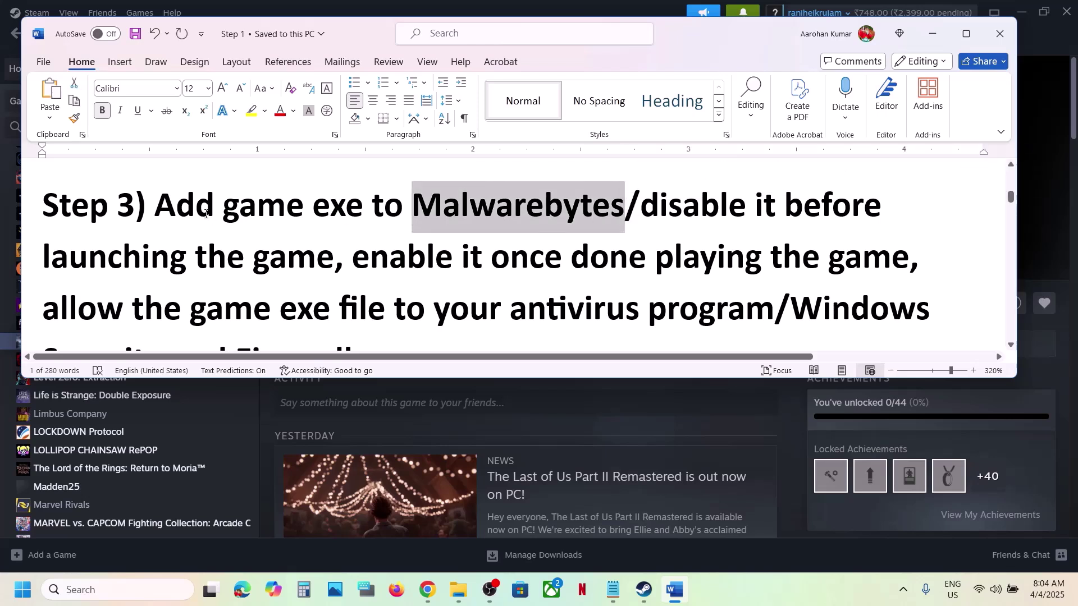
pyautogui.moveTo(206, 214); pyautogui.dragTo(407, 212)
pyautogui.click(514, 208)
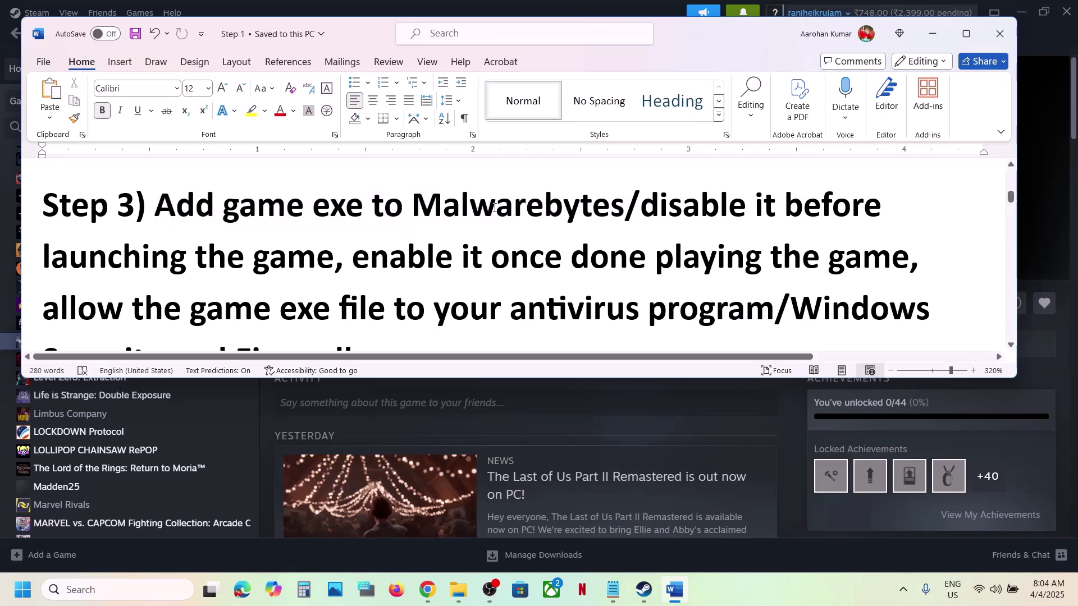
pyautogui.moveTo(416, 205); pyautogui.dragTo(686, 274)
pyautogui.click(331, 270)
pyautogui.moveTo(769, 264); pyautogui.dragTo(828, 264)
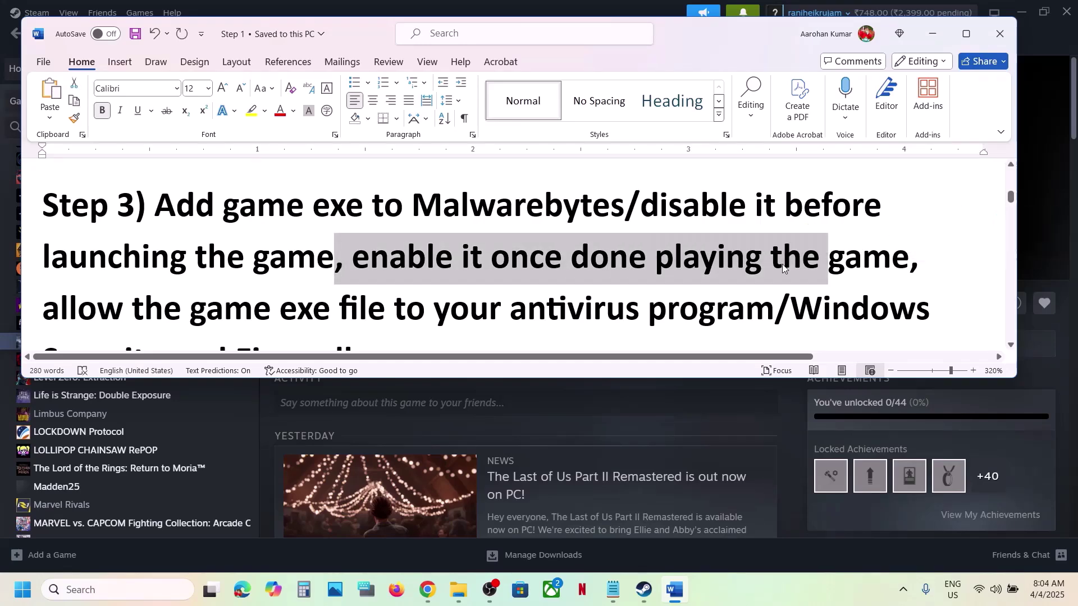
pyautogui.click(470, 200)
pyautogui.doubleClick(469, 201)
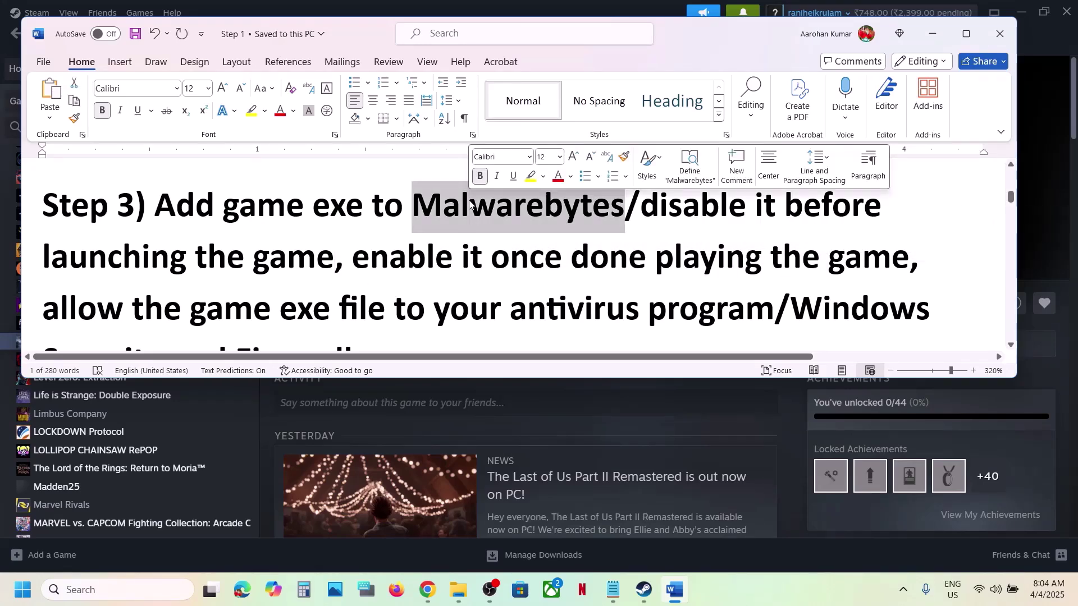
# Read Step 3's advice on allowing the game exe in the antivirus program, Windows Security and Firewall, and return to Steam.
pyautogui.scroll(-3, 470, 201)
pyautogui.scroll(3, 469, 200)
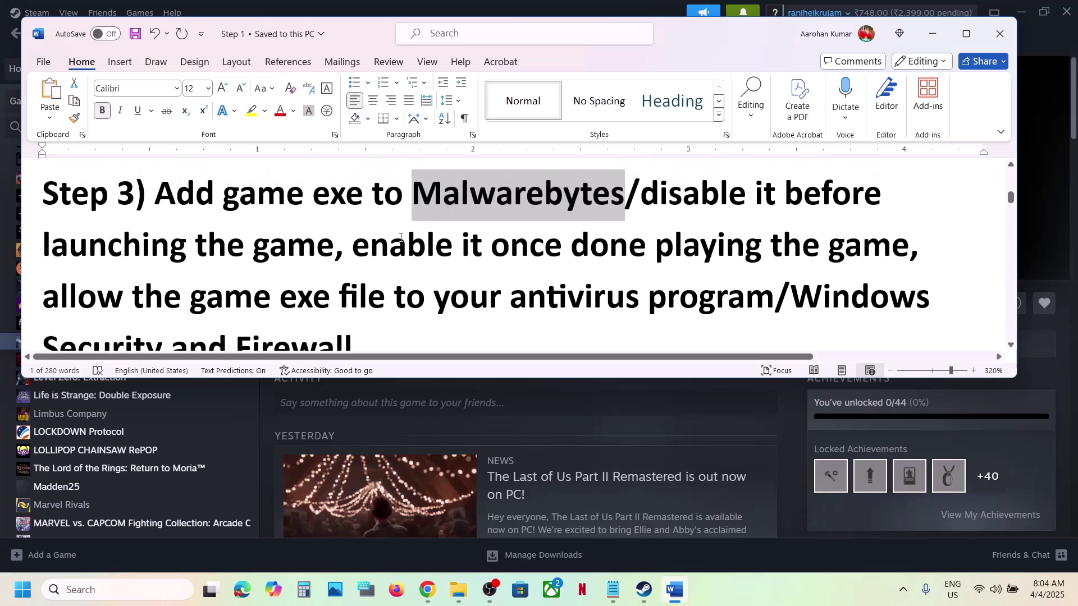
pyautogui.scroll(-1, 374, 266)
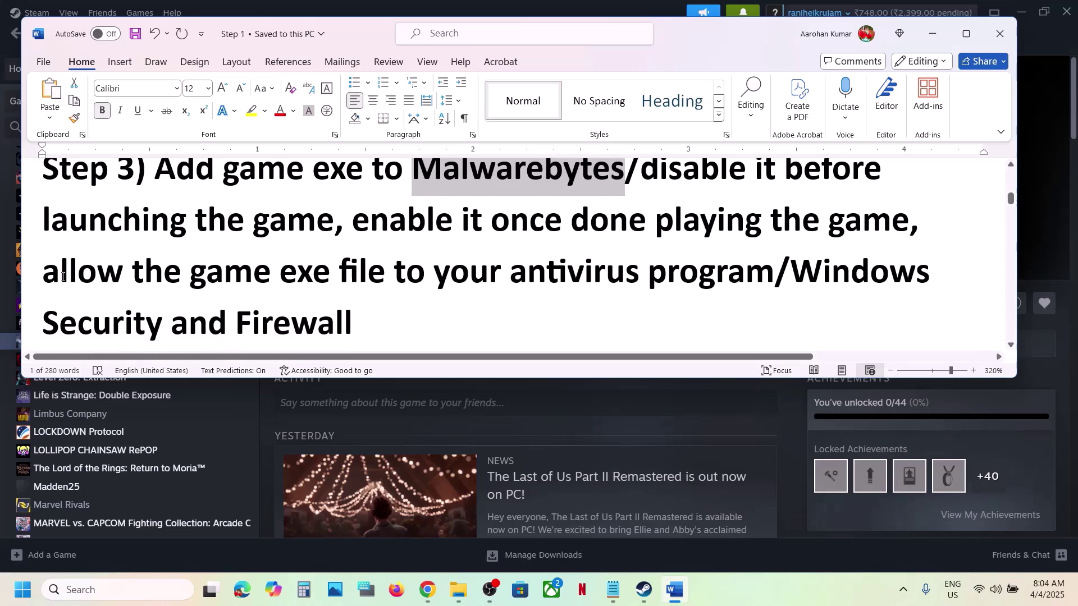
pyautogui.moveTo(63, 276); pyautogui.dragTo(722, 287)
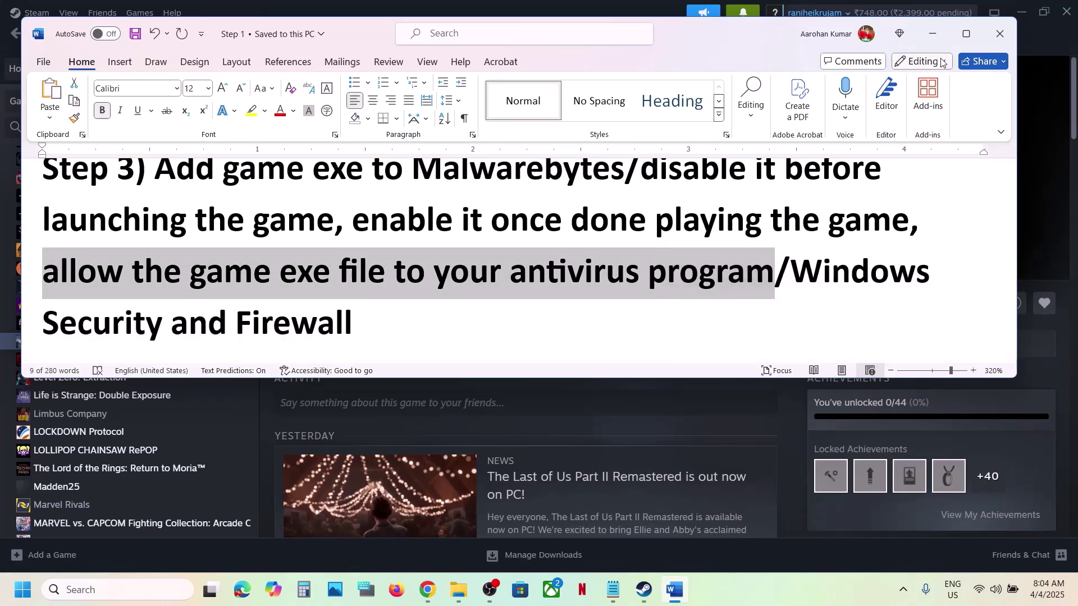
pyautogui.click(933, 37)
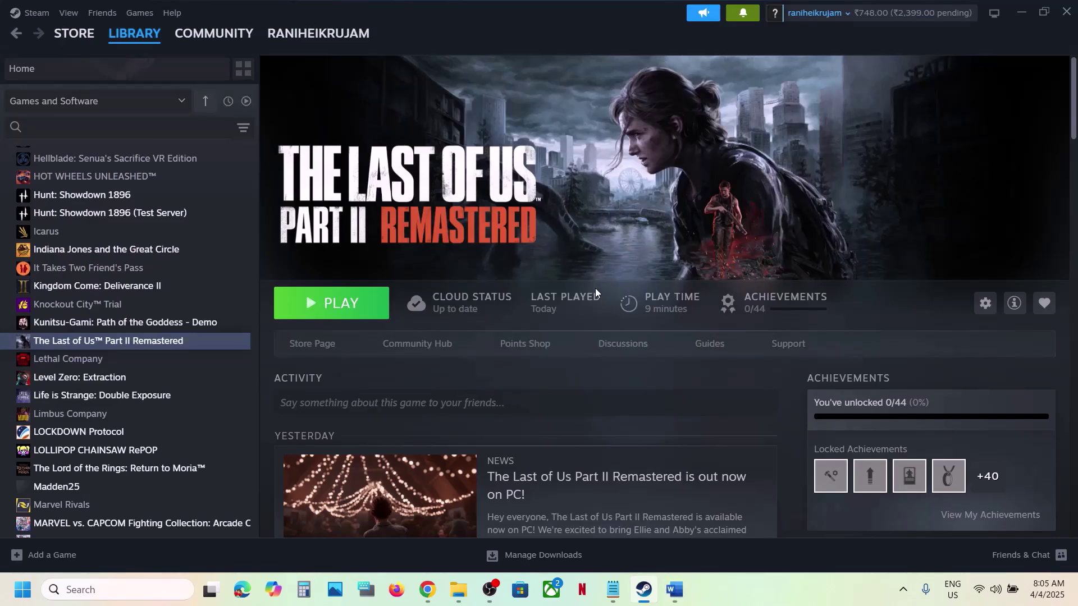
pyautogui.hotkey('alt', 'Tab')
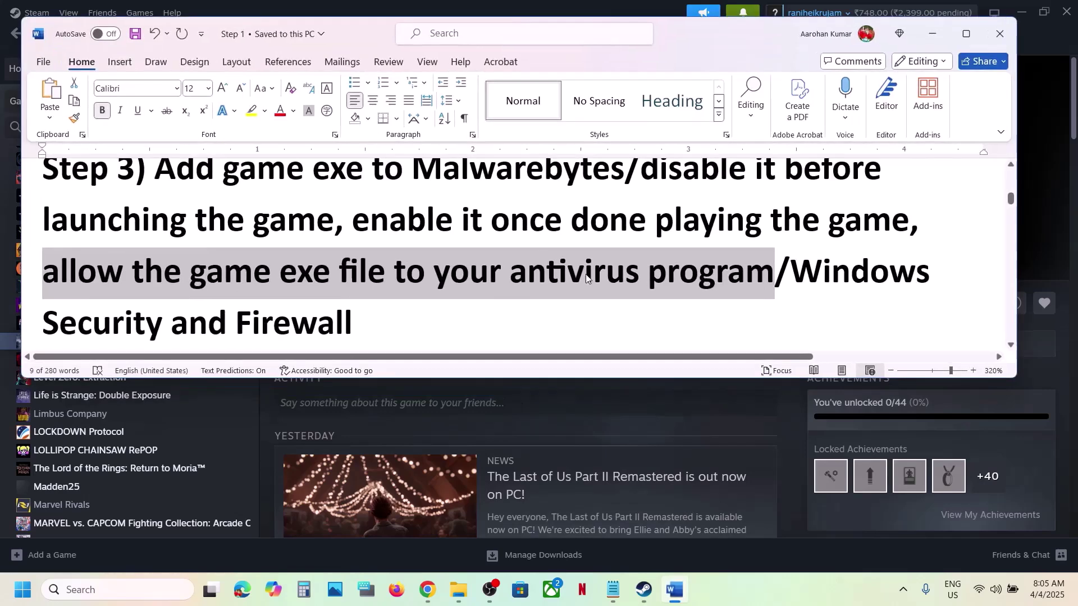
pyautogui.click(1053, 251)
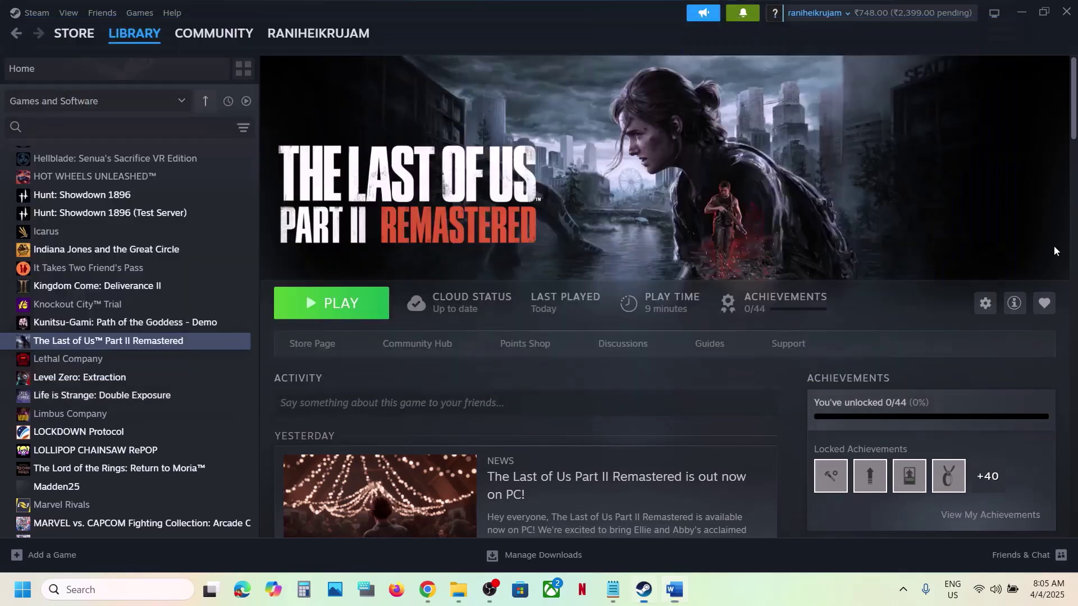
# Open Virus & threat protection in Windows Security through the Privacy & security section of Windows Settings.
pyautogui.press('super+i')
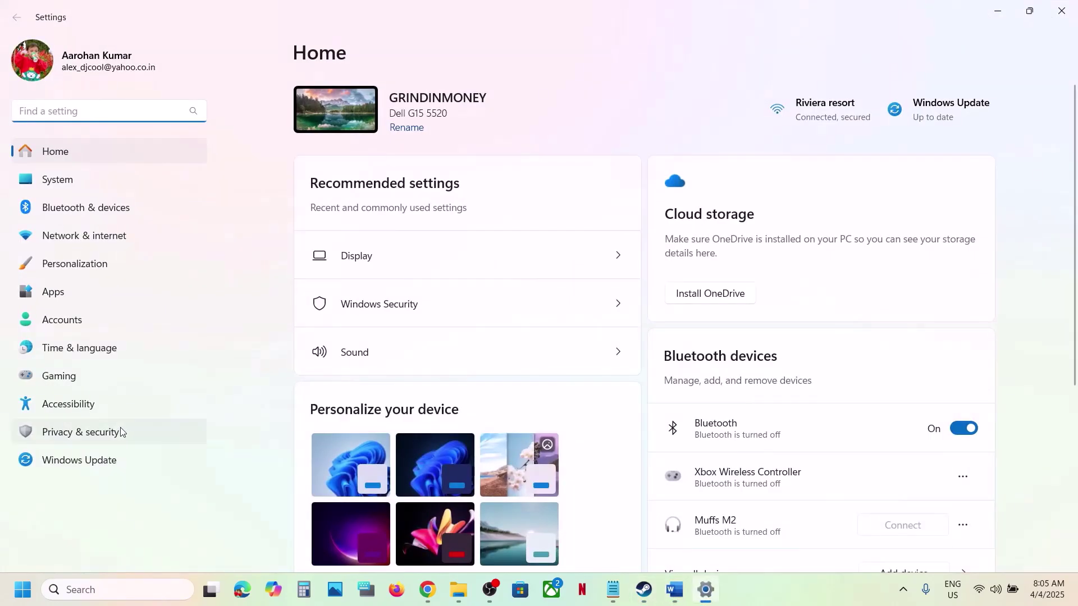
pyautogui.click(78, 440)
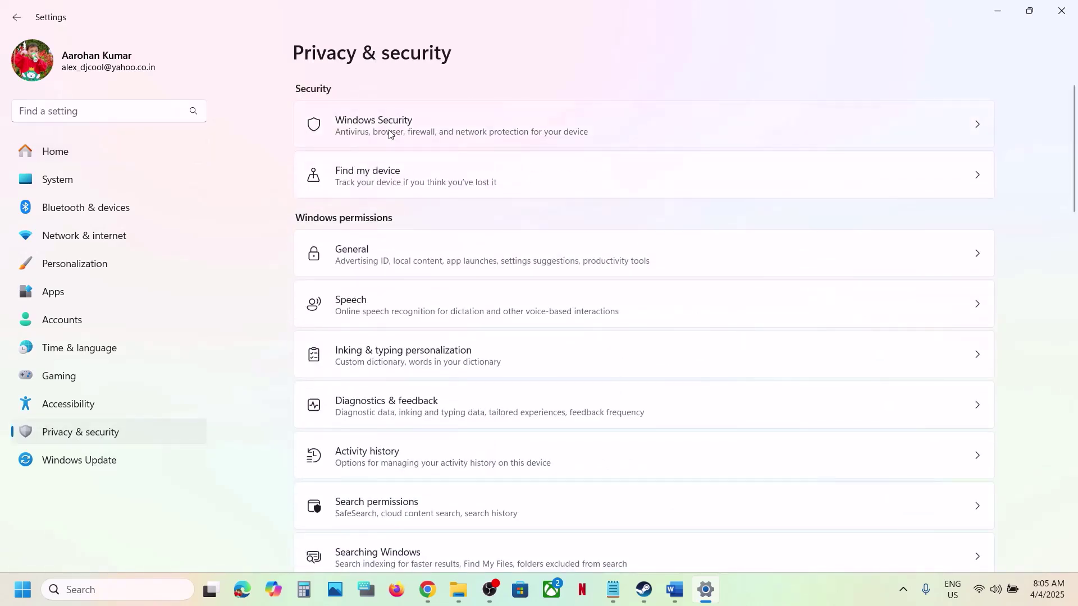
pyautogui.click(454, 145)
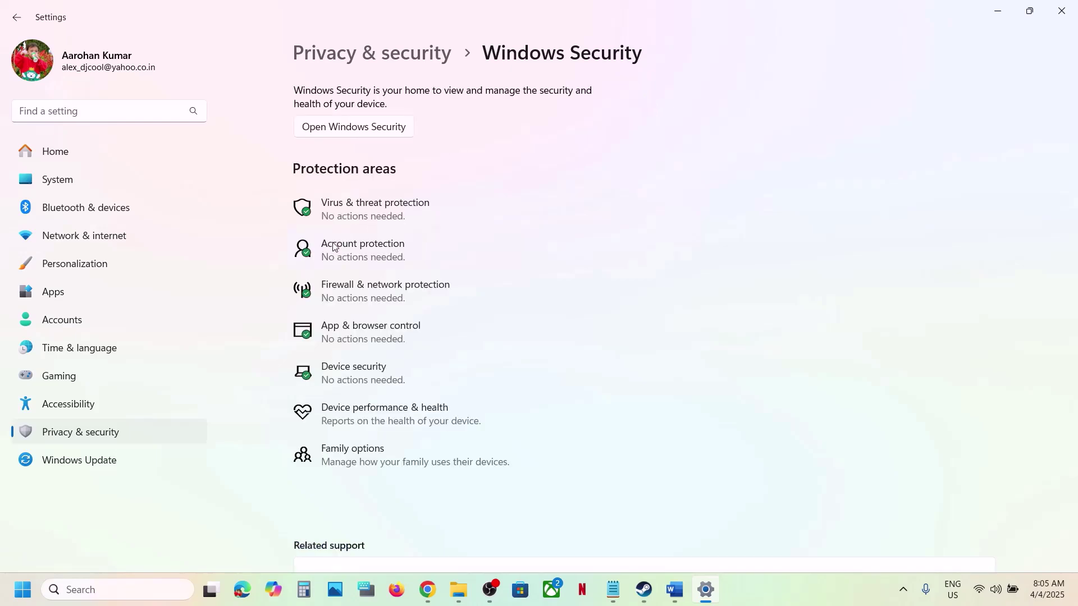
pyautogui.click(395, 214)
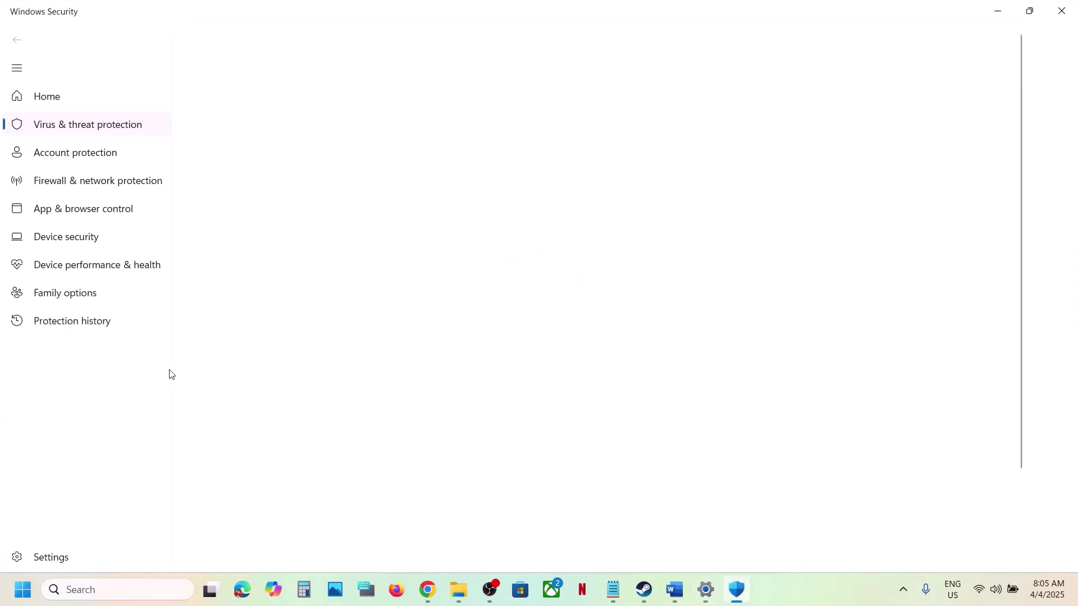
pyautogui.click(736, 590)
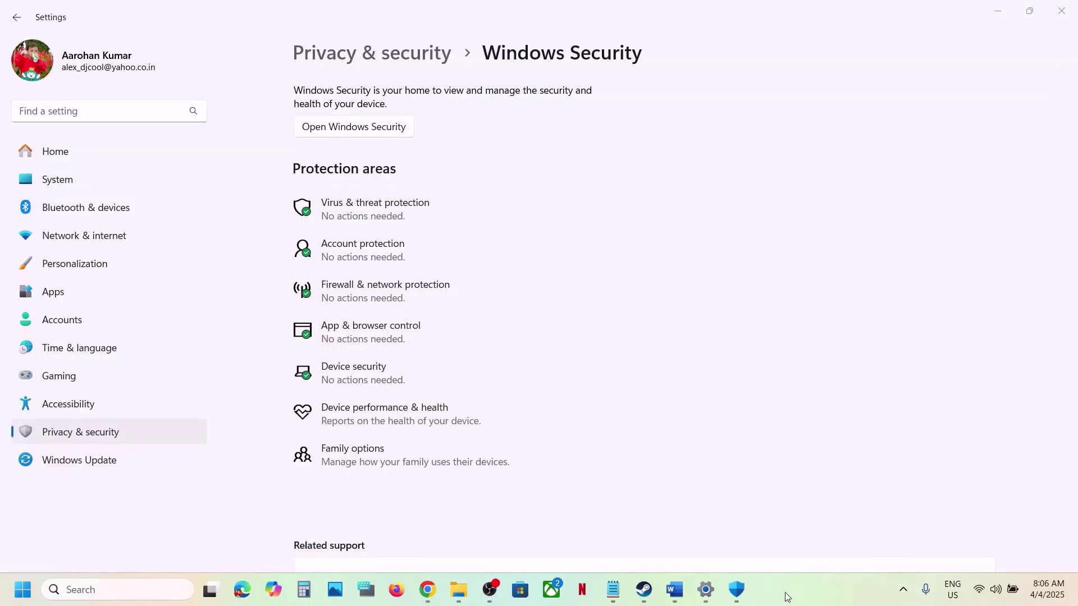
pyautogui.click(402, 218)
# Open the apps allowed through Controlled folder access under ransomware protection and start browsing all apps for one to add.
pyautogui.scroll(-5, 408, 251)
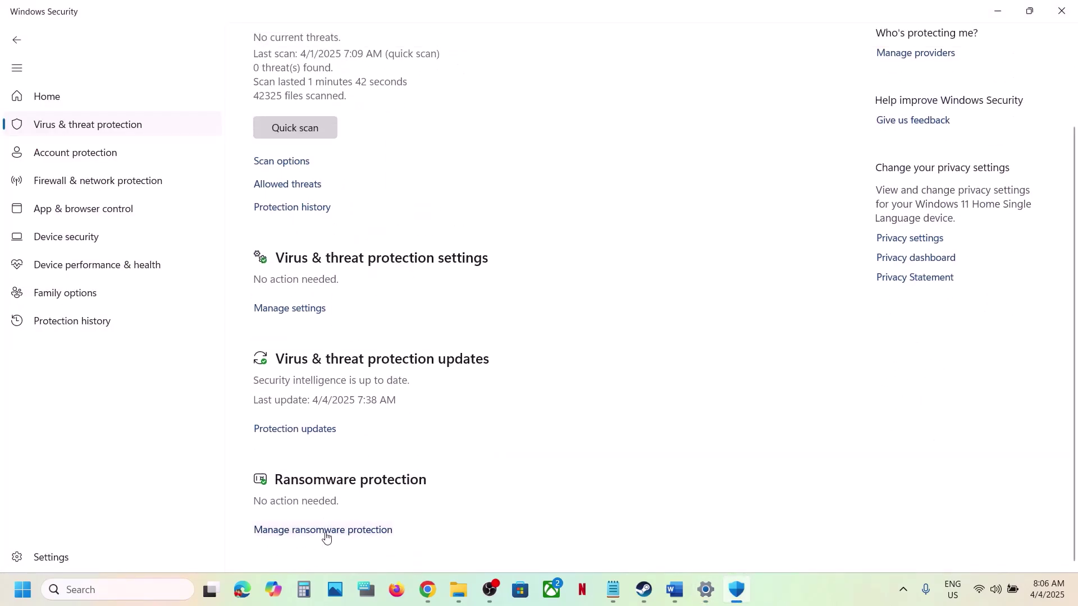
pyautogui.click(326, 531)
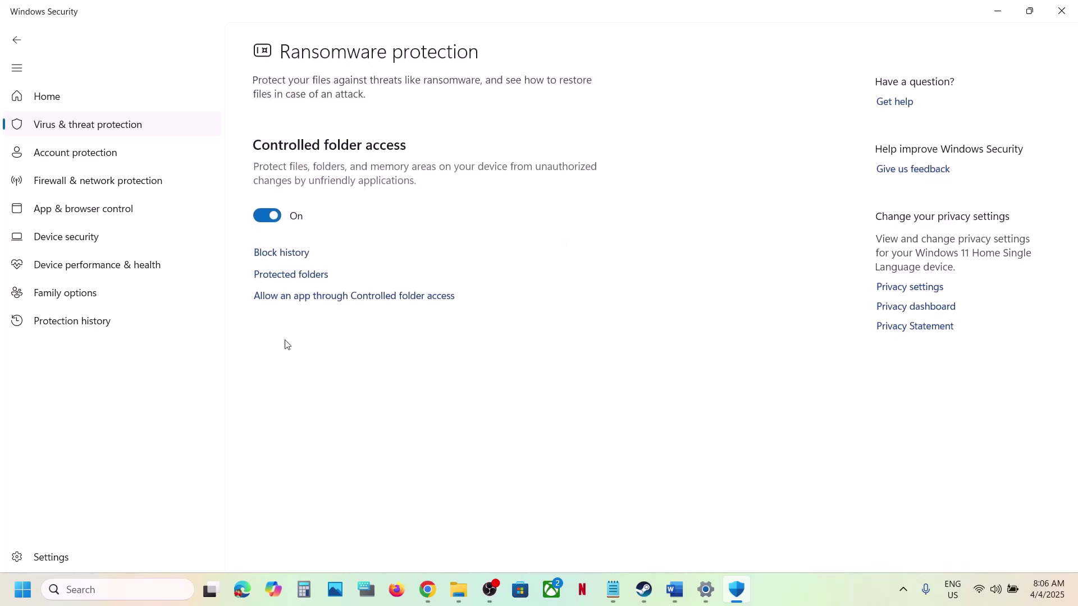
pyautogui.click(346, 298)
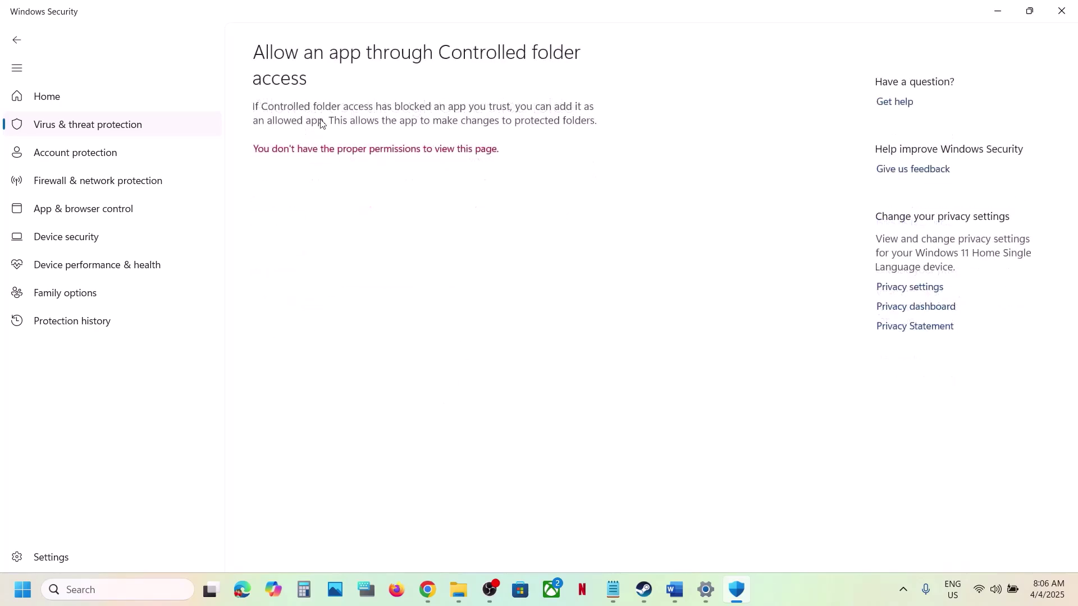
pyautogui.scroll(-3, 342, 168)
pyautogui.click(340, 67)
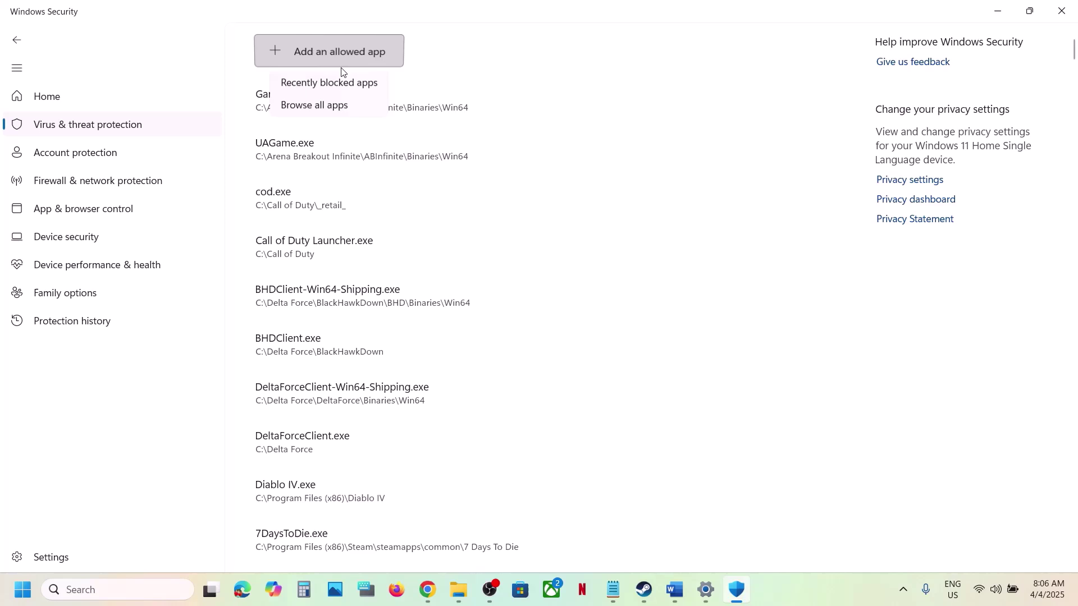
pyautogui.click(353, 105)
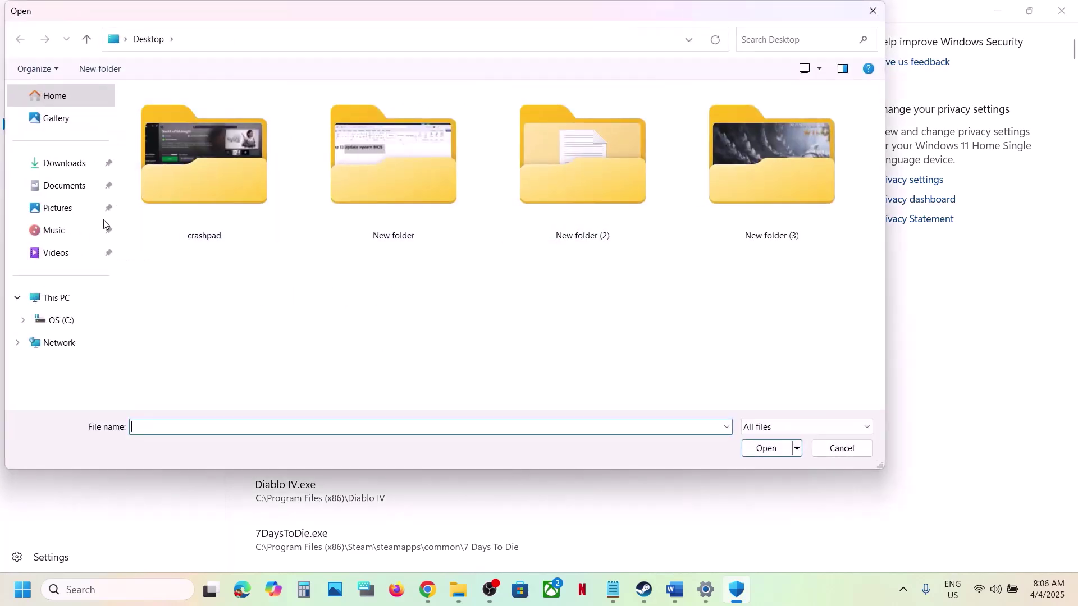
# Browse to the C:\Program Files (x86)\Steam\steamapps\common folder in the file chooser.
pyautogui.click(69, 297)
pyautogui.doubleClick(235, 123)
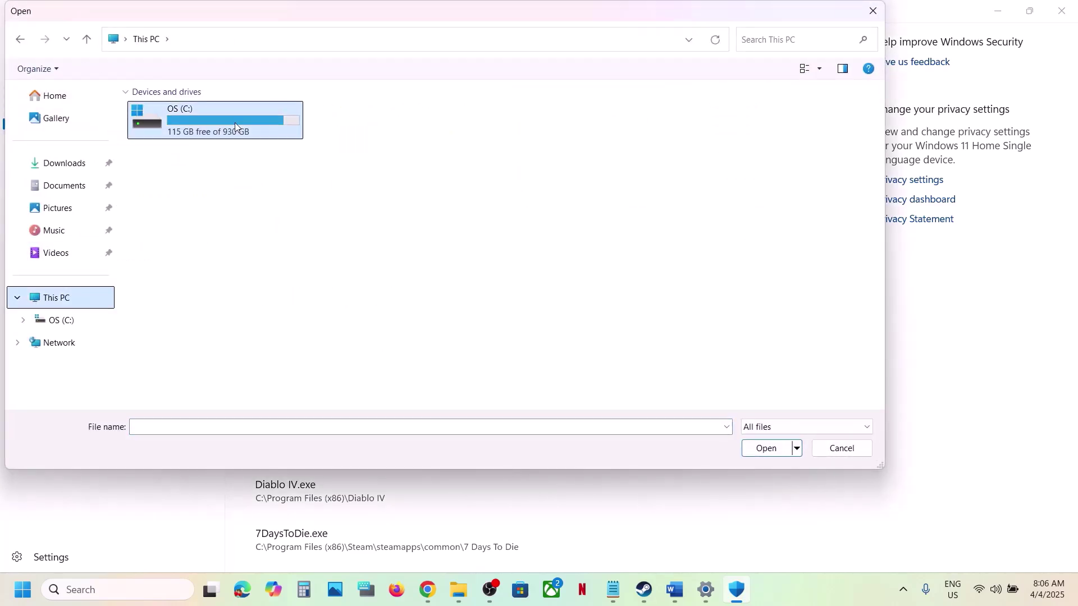
pyautogui.doubleClick(213, 259)
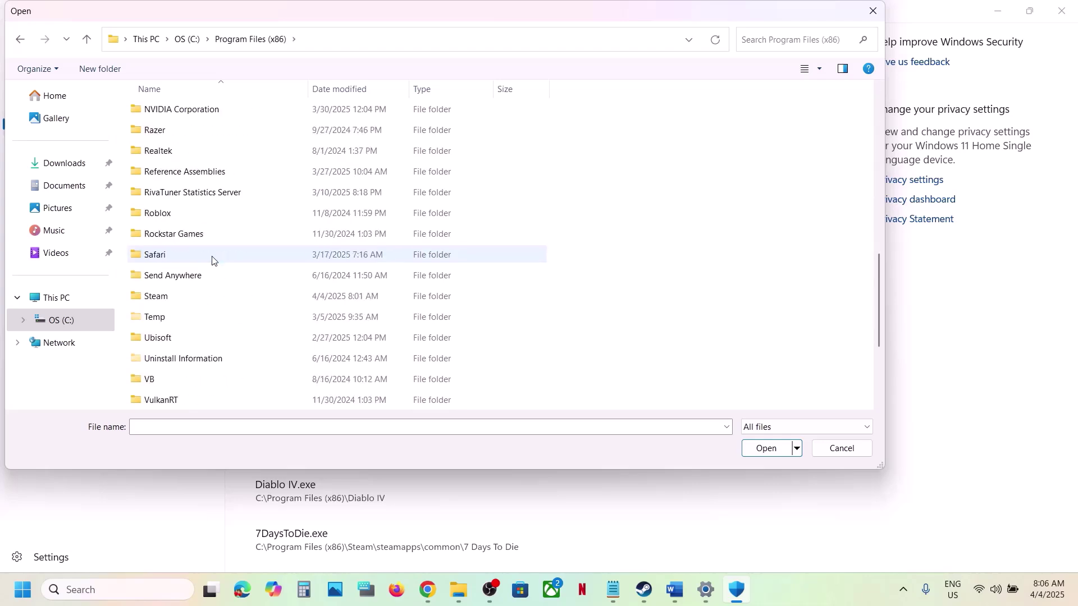
pyautogui.click(192, 300)
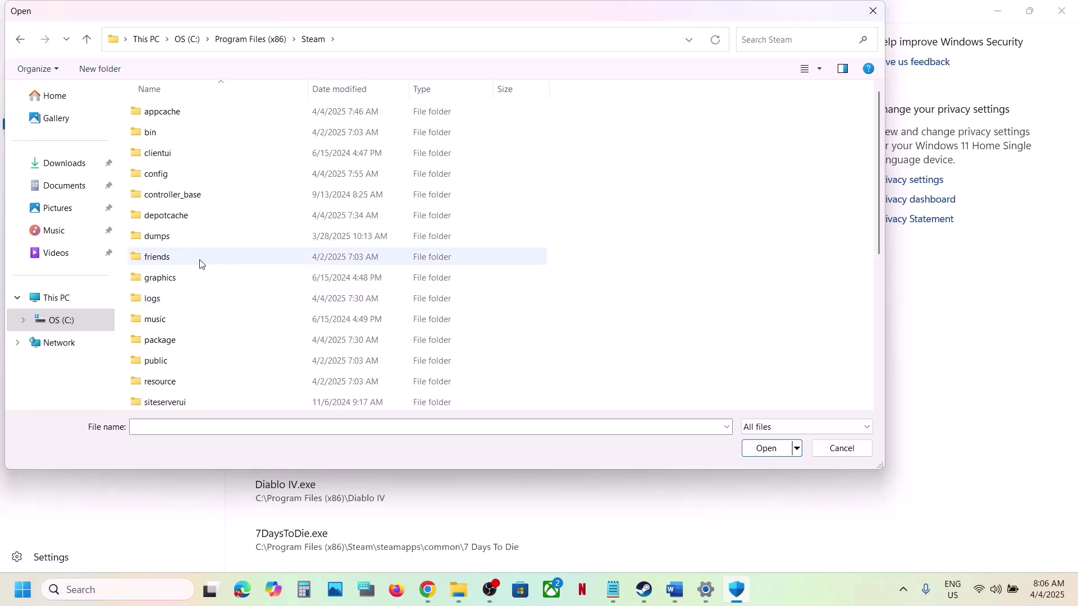
pyautogui.scroll(-5, 199, 262)
pyautogui.click(178, 178)
pyautogui.doubleClick(180, 182)
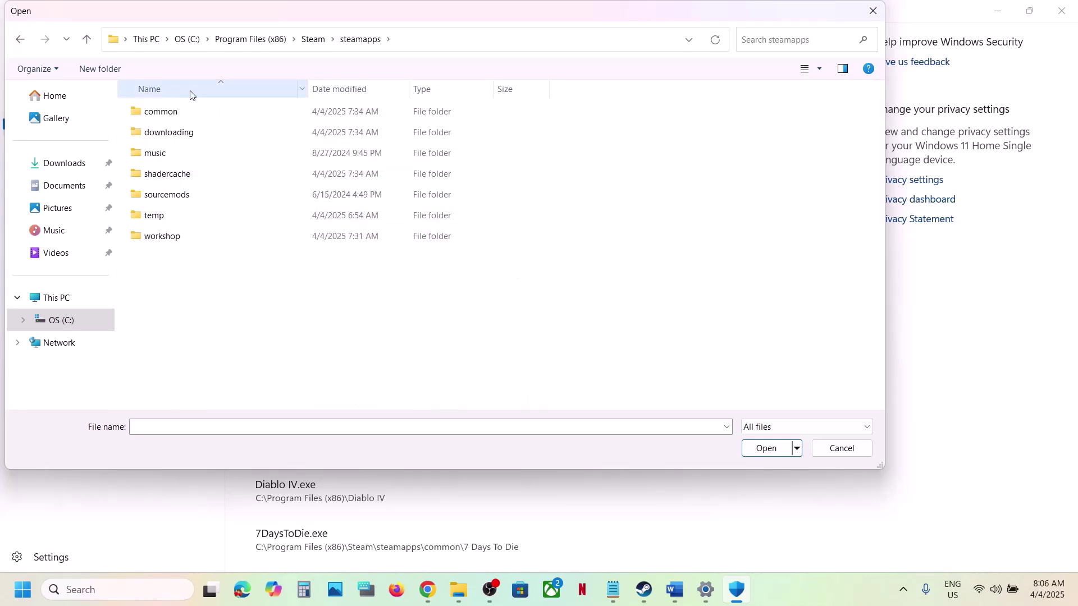
pyautogui.doubleClick(177, 110)
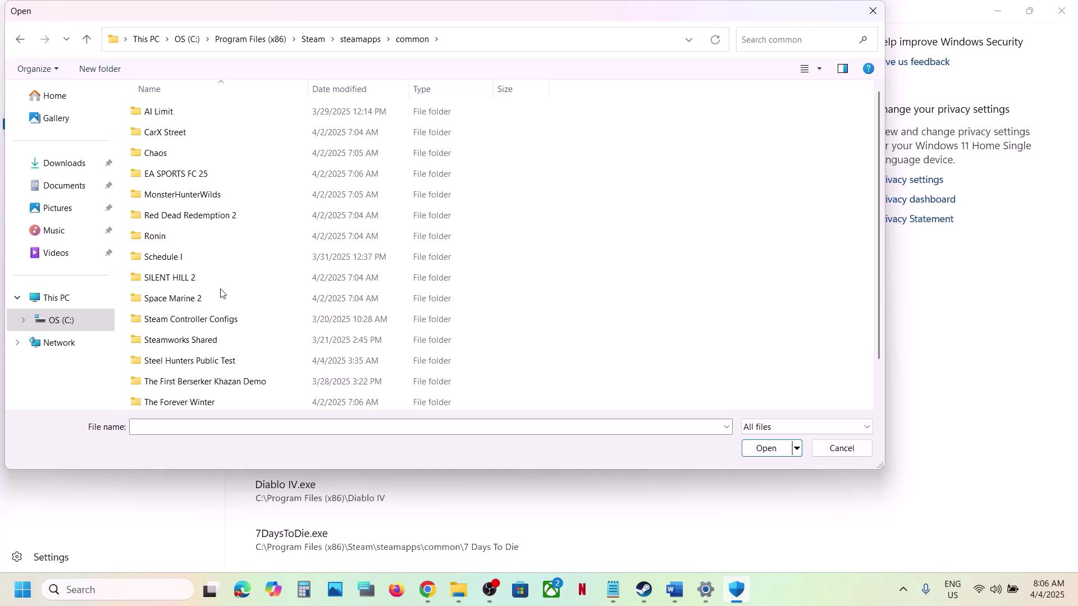
# Add tlou-ii from the The Last of Us Part II folder to the apps allowed through Controlled folder access.
pyautogui.scroll(-1, 187, 285)
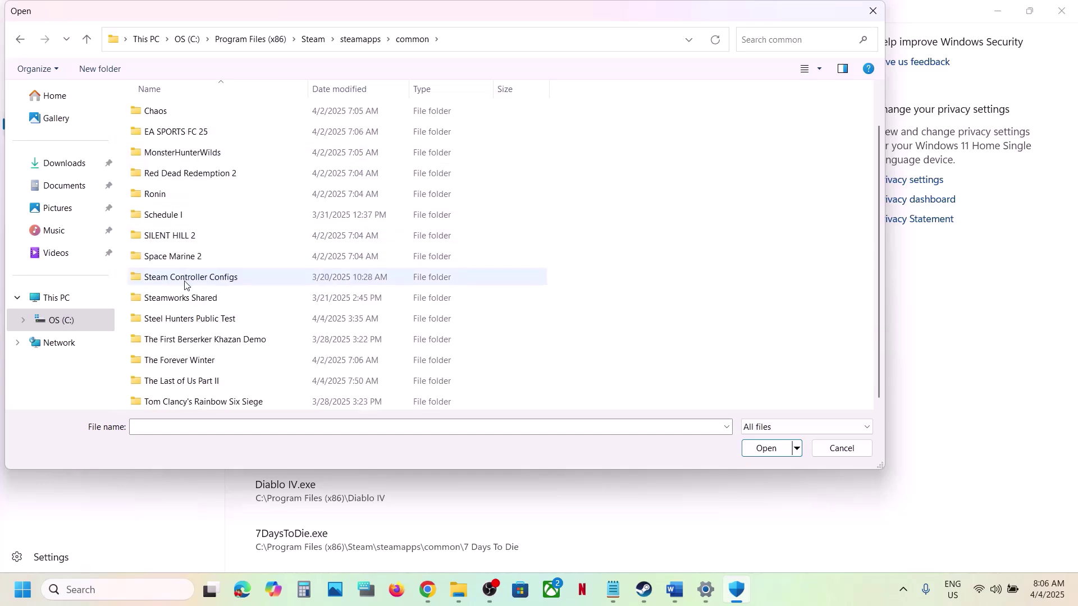
pyautogui.click(188, 383)
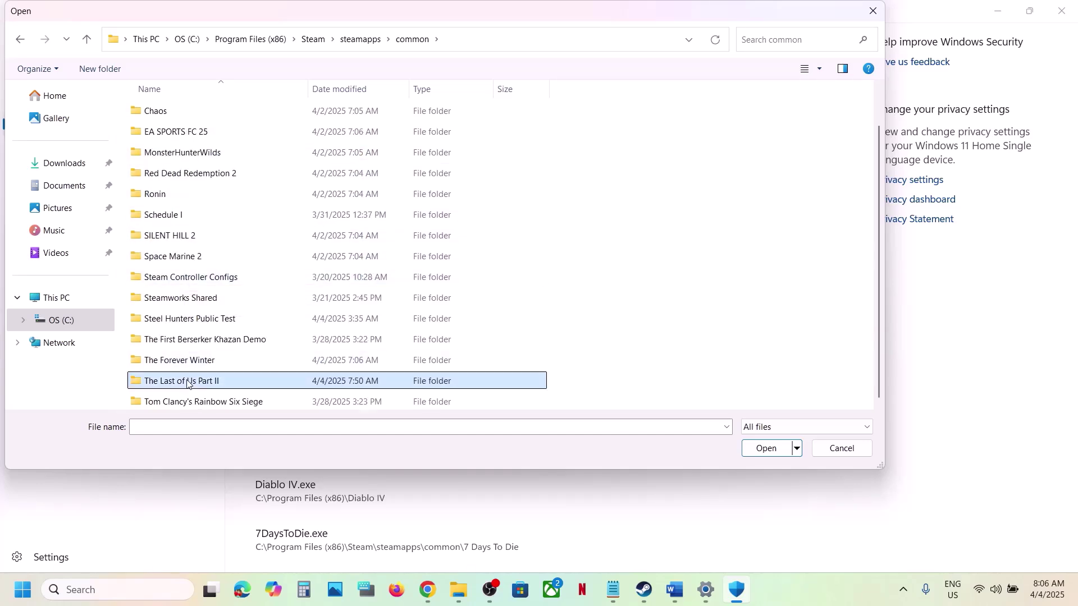
pyautogui.doubleClick(220, 382)
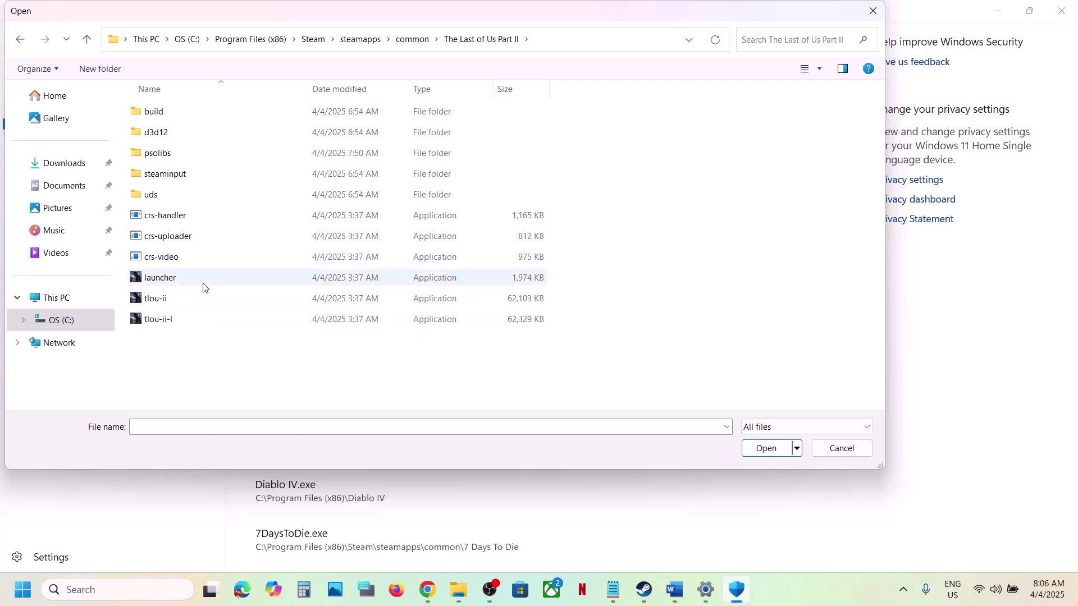
pyautogui.click(172, 301)
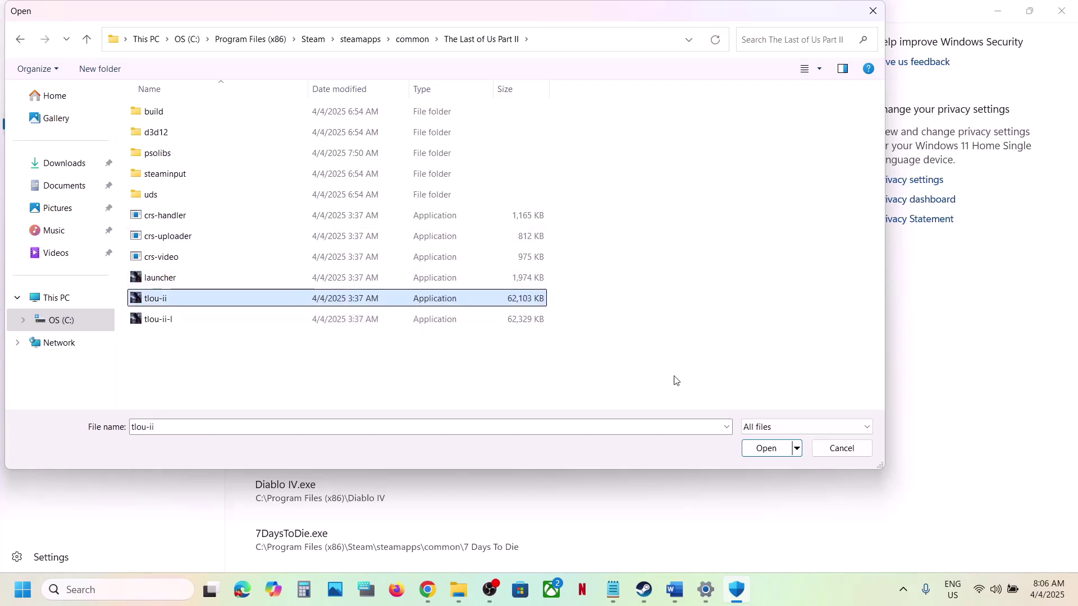
pyautogui.click(753, 448)
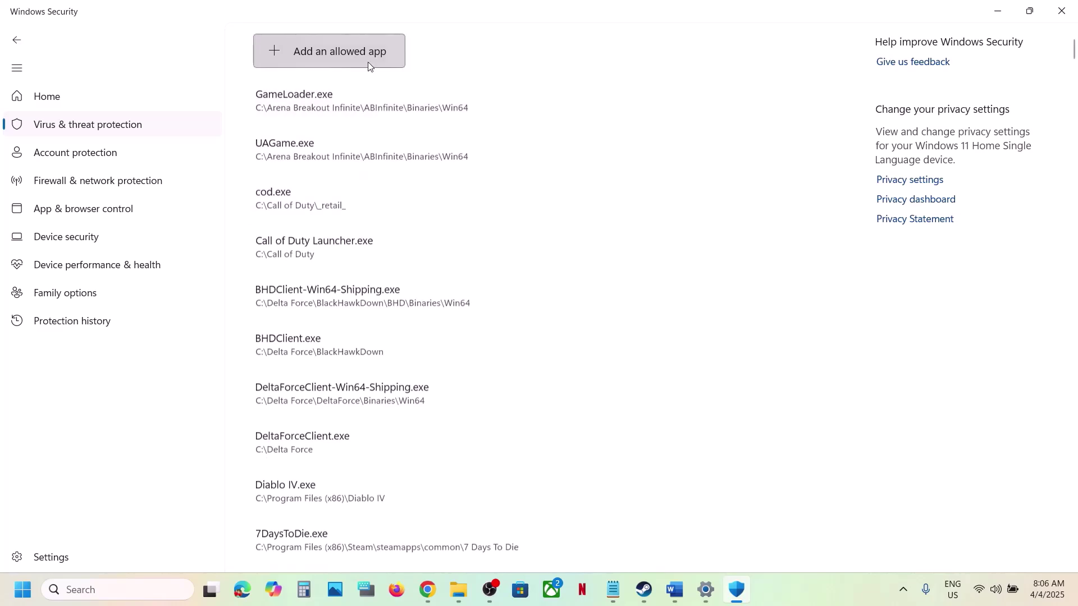
# Browse all apps again and allow tlou-ii-l from the game folder through Controlled folder access.
pyautogui.click(368, 61)
pyautogui.click(333, 107)
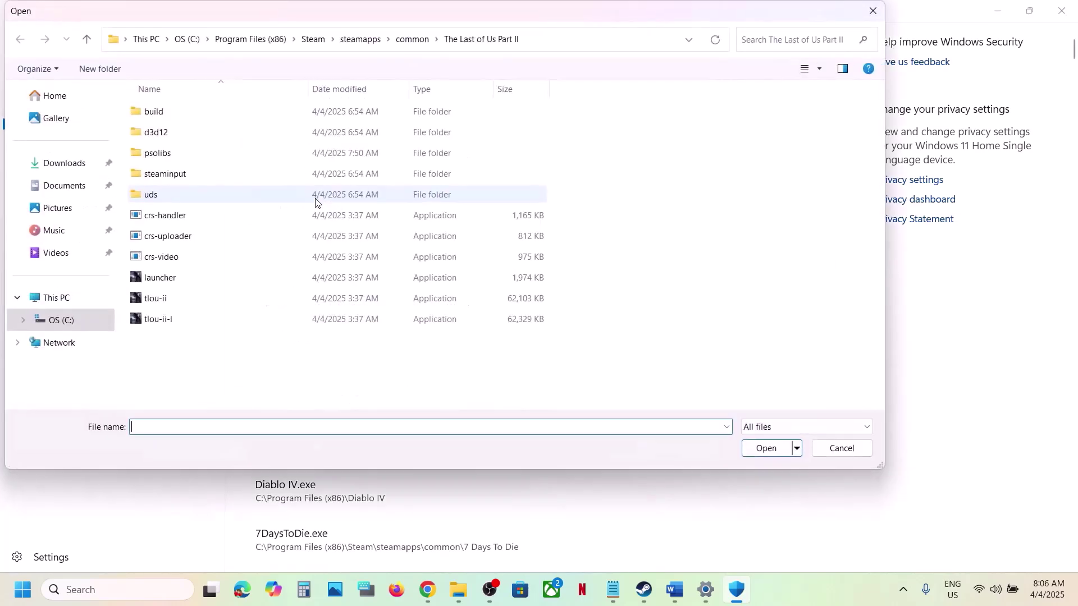
pyautogui.click(160, 324)
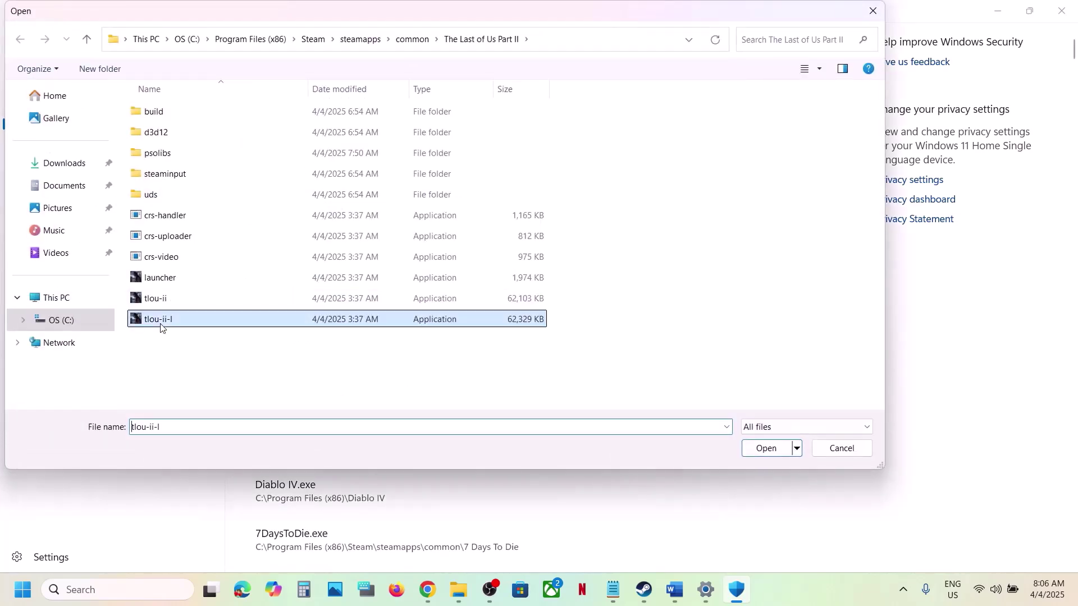
pyautogui.click(767, 448)
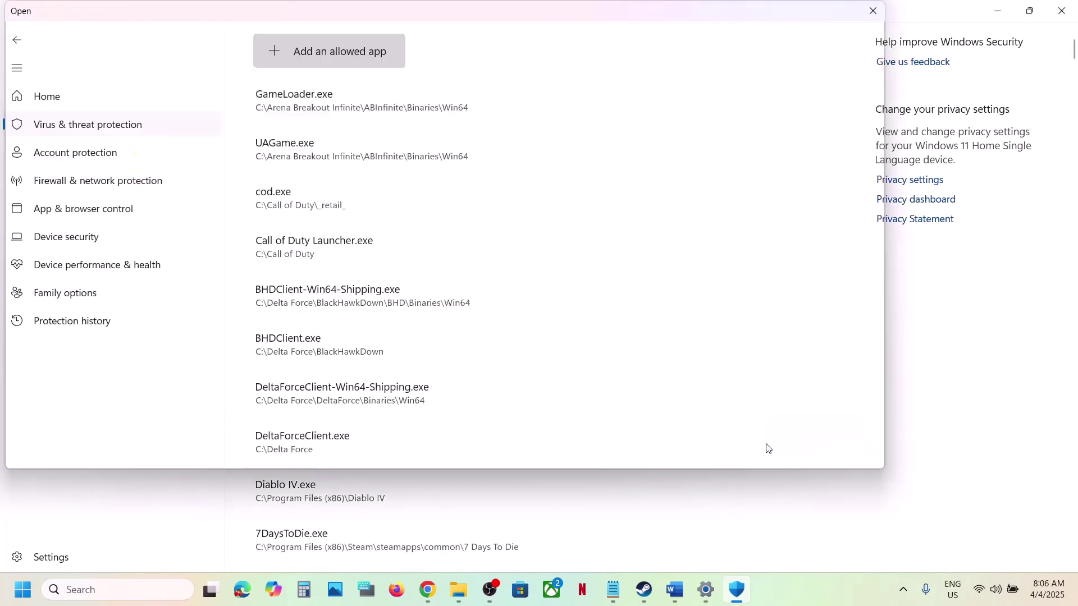
# Allow the game's launcher application through Controlled folder access as well.
pyautogui.click(361, 59)
pyautogui.click(337, 106)
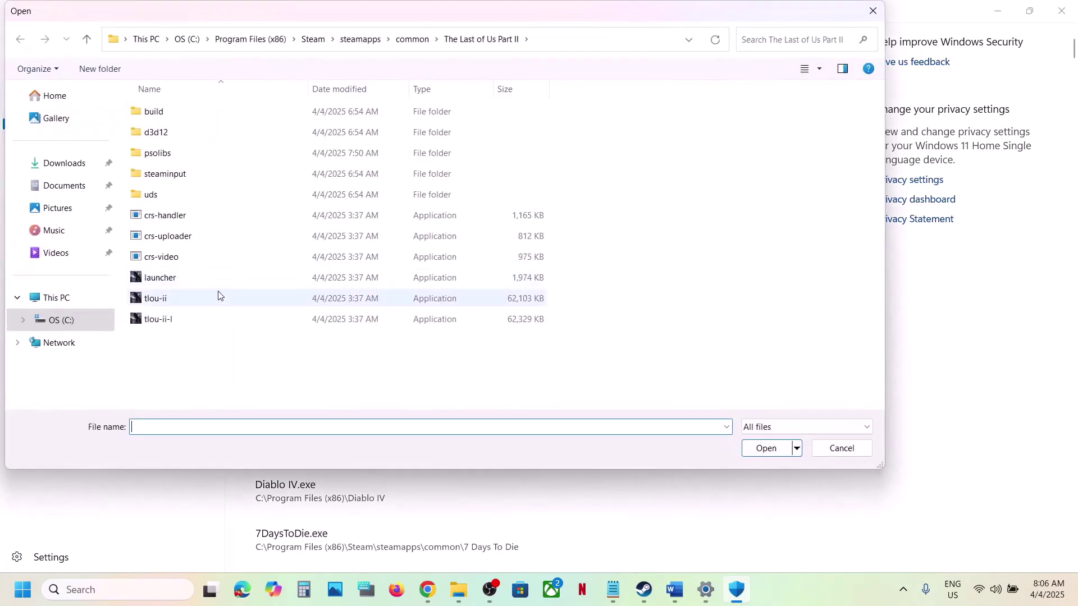
pyautogui.click(165, 281)
pyautogui.click(763, 449)
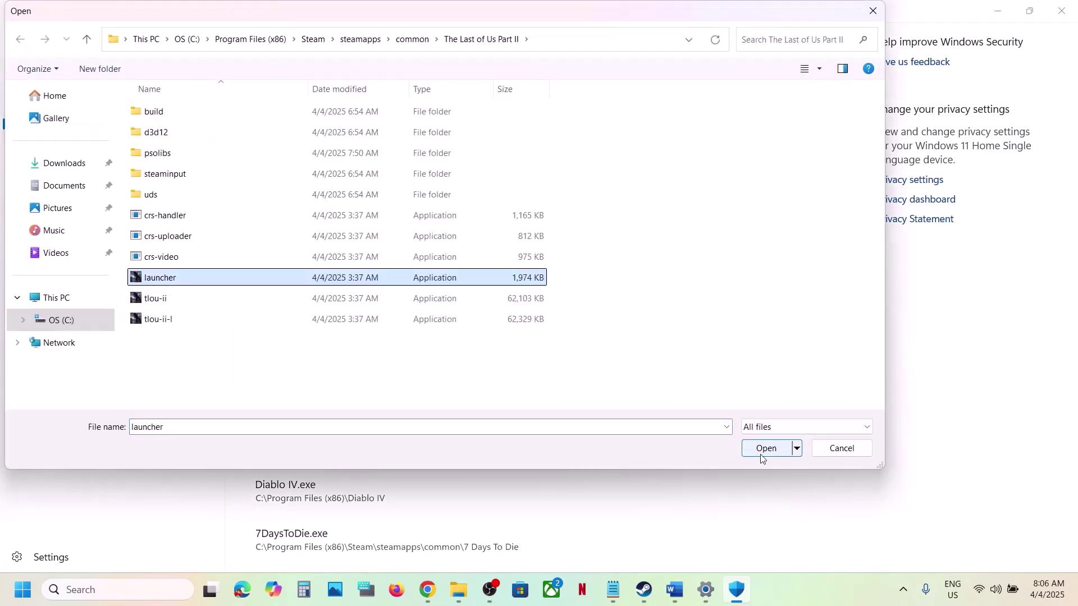
# Open the list of apps allowed through Windows Defender Firewall from System and Security in Control Panel.
pyautogui.click(144, 590)
pyautogui.write('control')
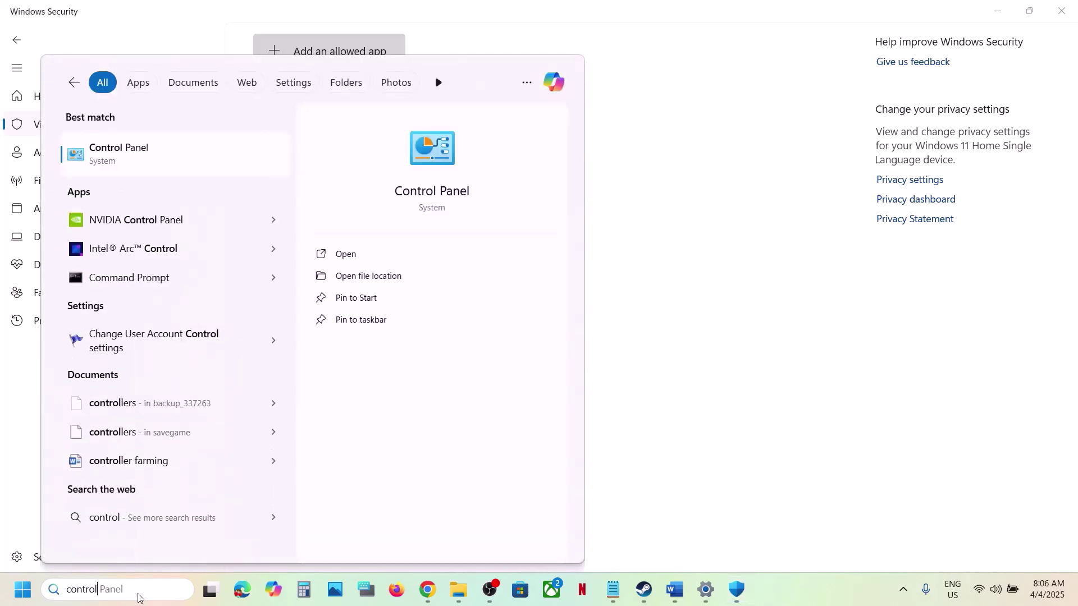
pyautogui.press('Return')
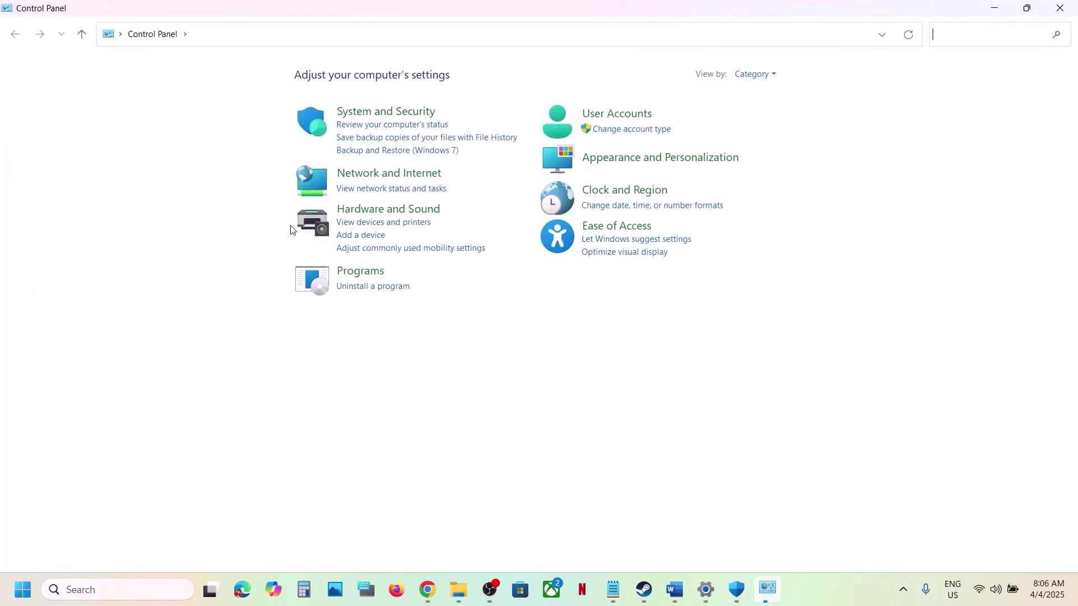
pyautogui.click(395, 121)
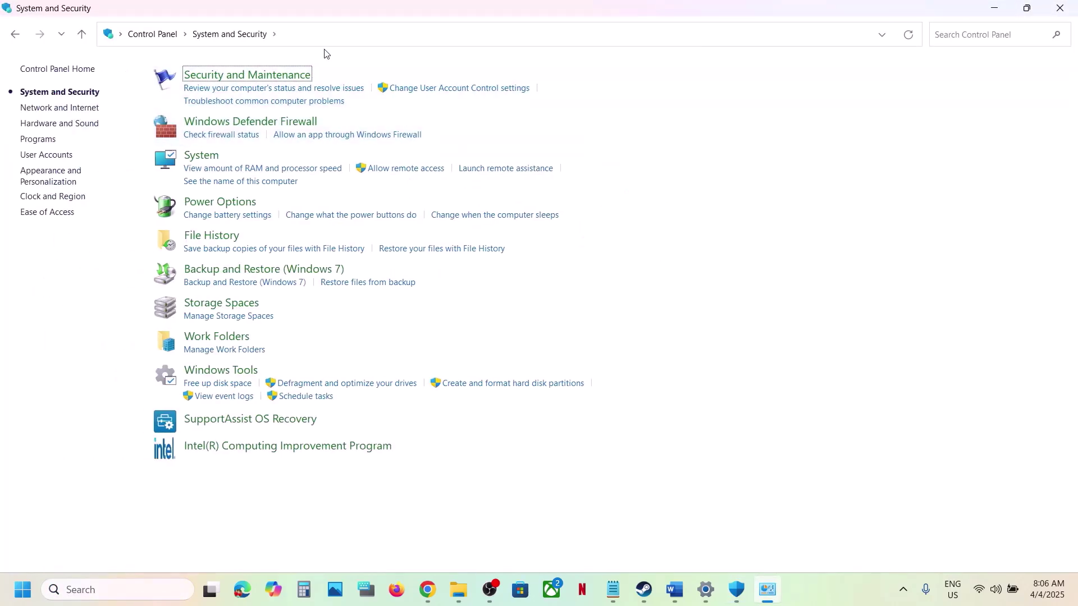
pyautogui.click(255, 122)
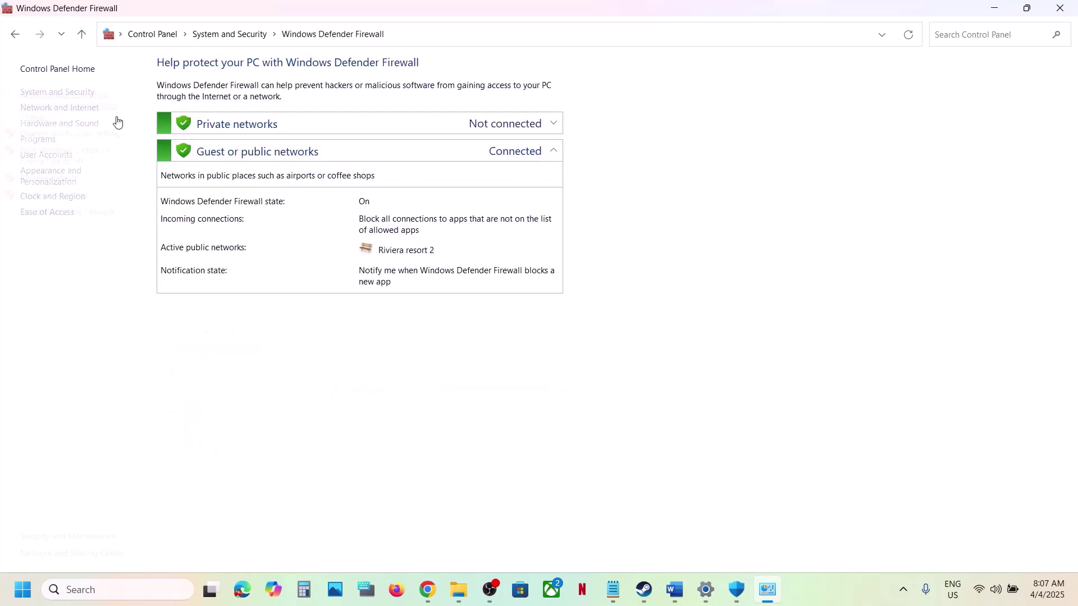
pyautogui.click(70, 108)
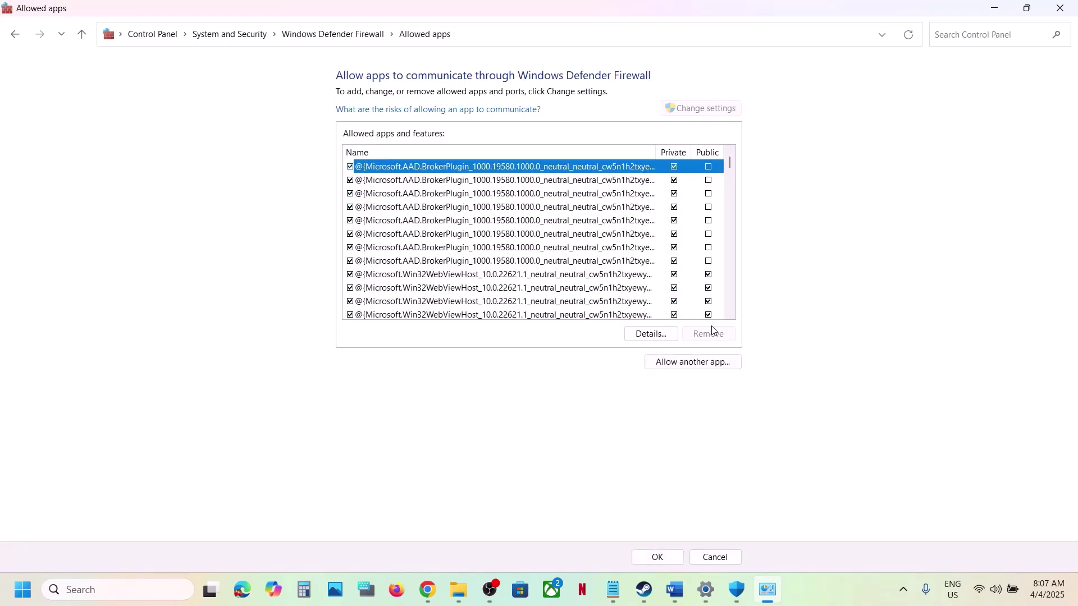
# Start allowing another app through the firewall and browse to C:\Program Files (x86)\Steam.
pyautogui.click(693, 362)
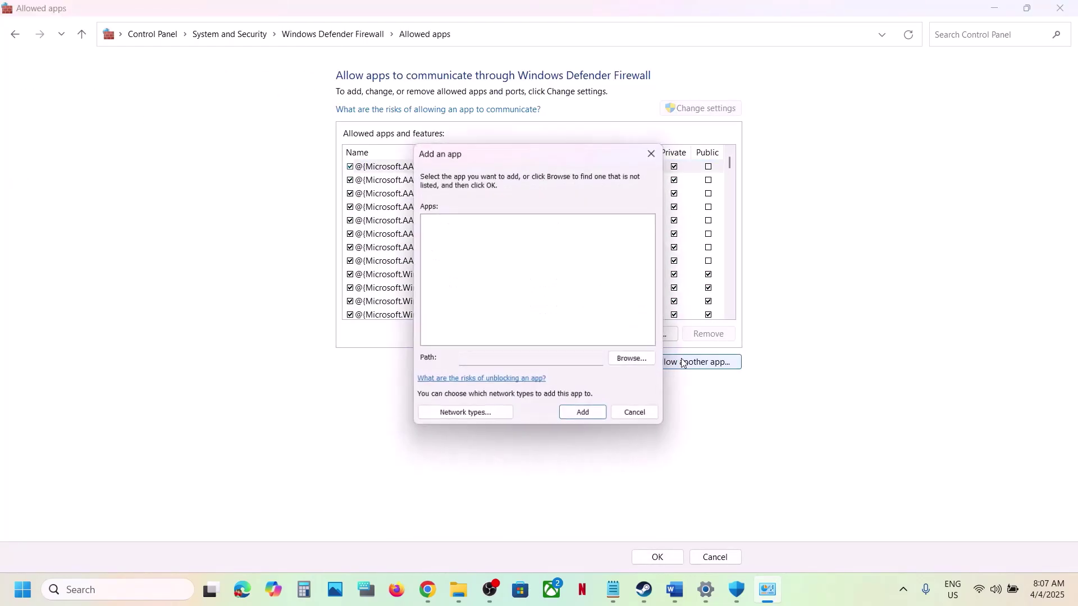
pyautogui.click(633, 360)
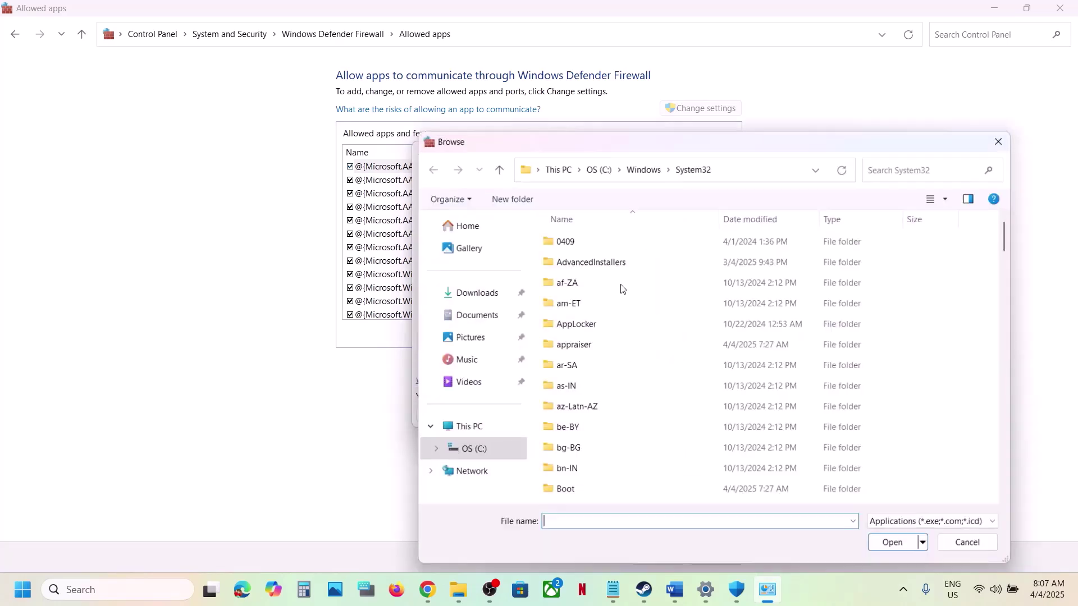
pyautogui.click(484, 438)
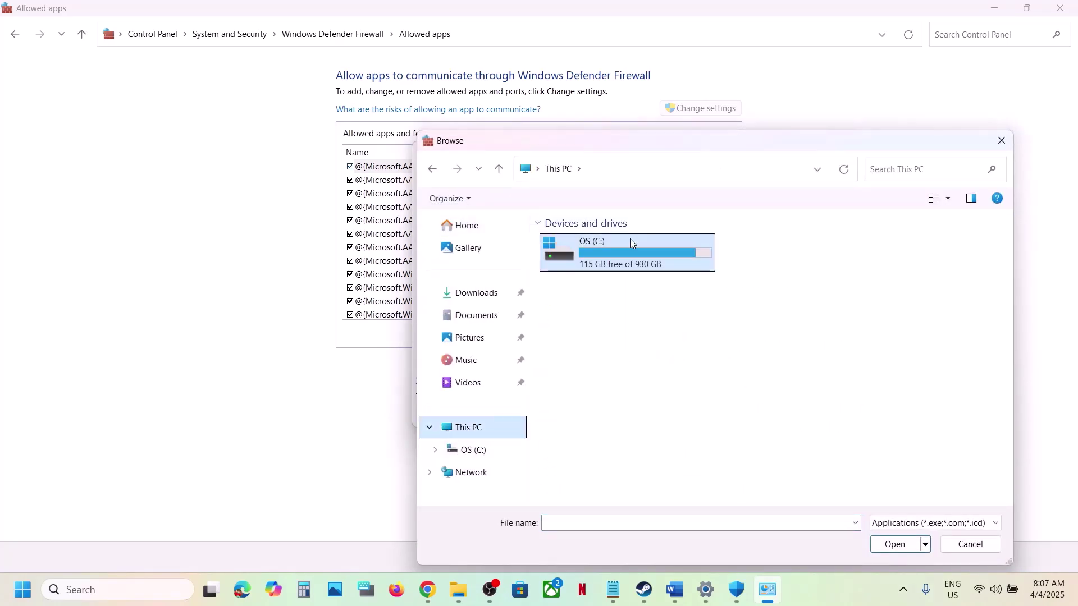
pyautogui.doubleClick(630, 238)
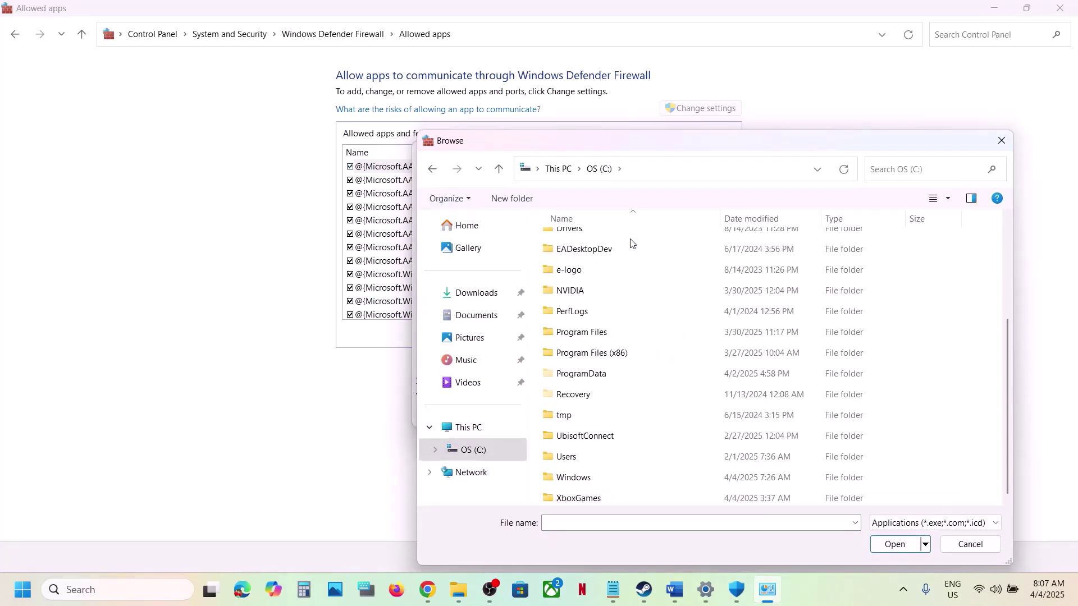
pyautogui.doubleClick(603, 354)
pyautogui.scroll(-1, 596, 356)
pyautogui.scroll(-4, 594, 357)
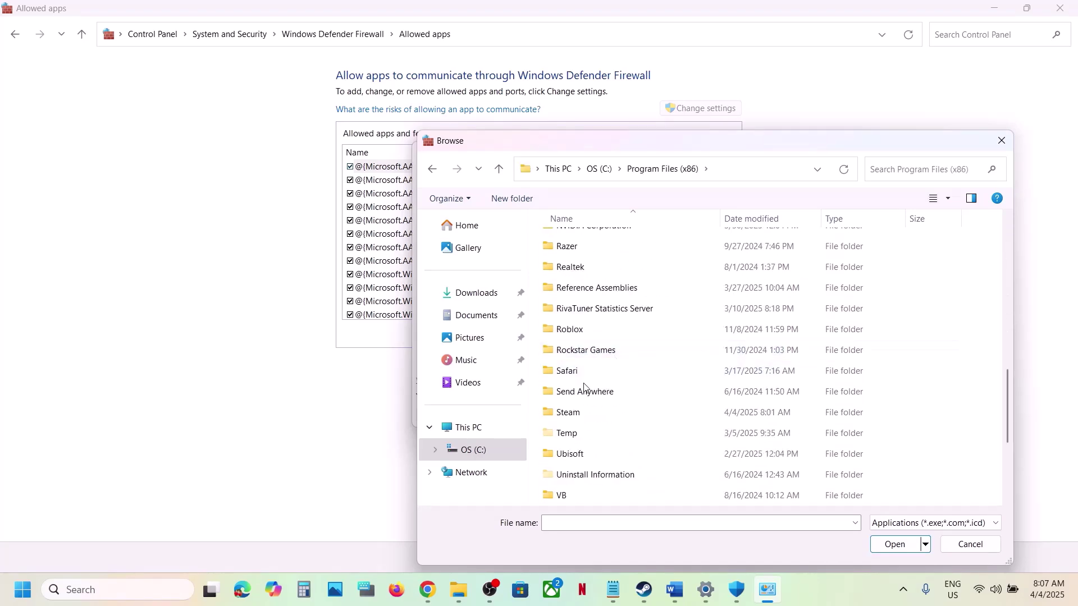
pyautogui.doubleClick(587, 412)
# Add launcher from steamapps\common\The Last of Us Part II to the firewall's allowed apps.
pyautogui.scroll(-3, 603, 336)
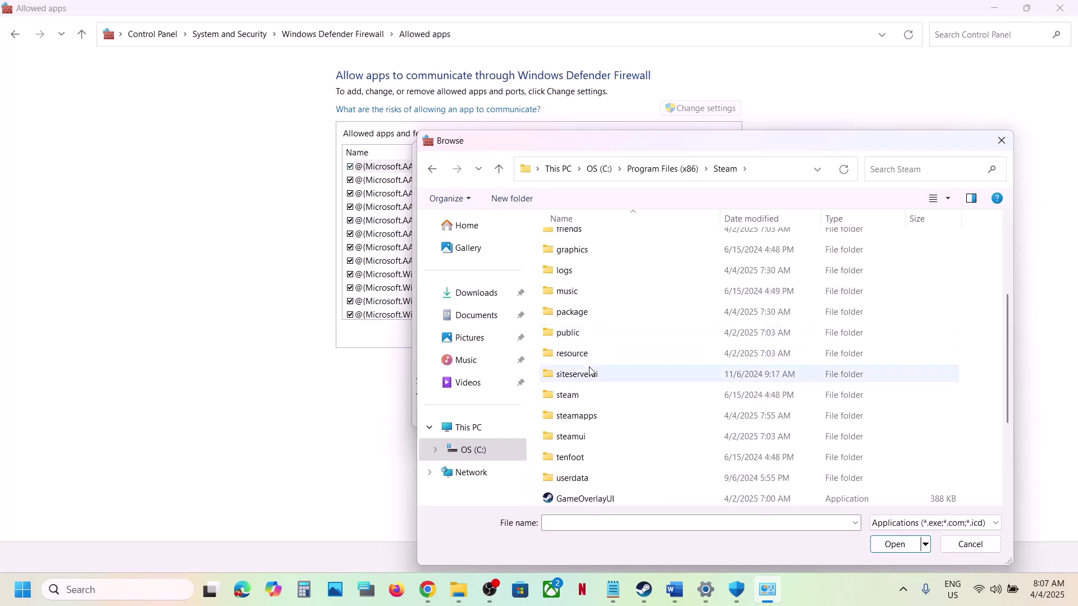
pyautogui.doubleClick(589, 416)
pyautogui.doubleClick(579, 243)
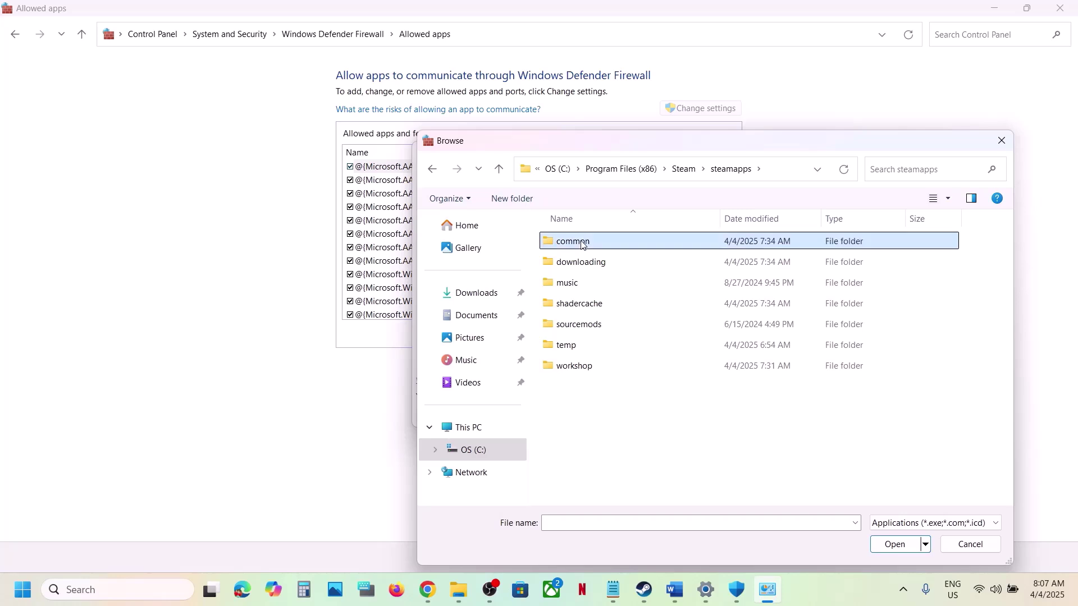
pyautogui.scroll(-3, 654, 477)
pyautogui.doubleClick(630, 480)
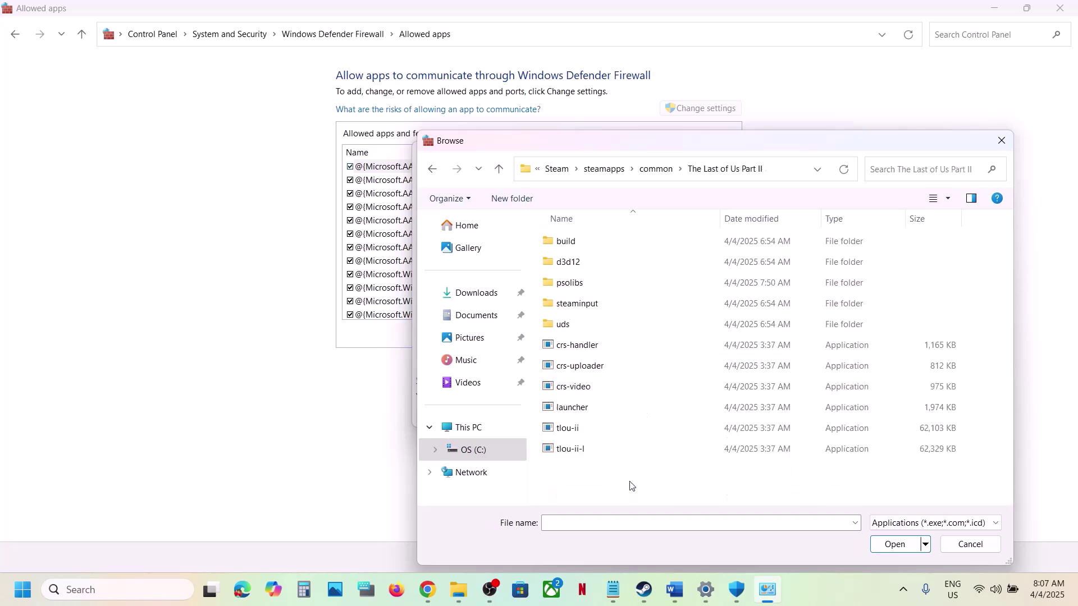
pyautogui.click(572, 414)
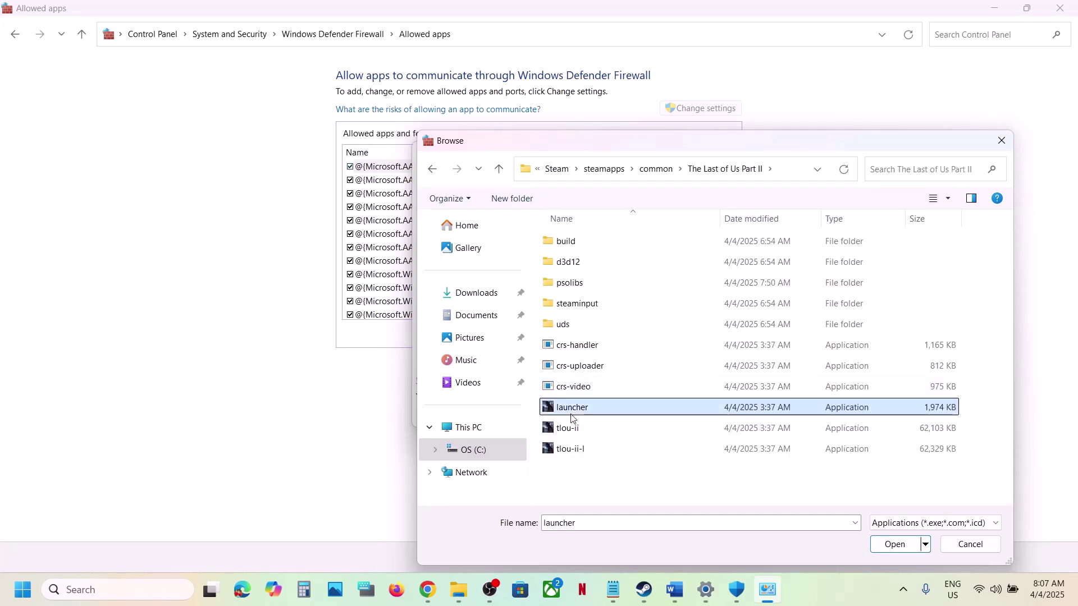
pyautogui.click(888, 542)
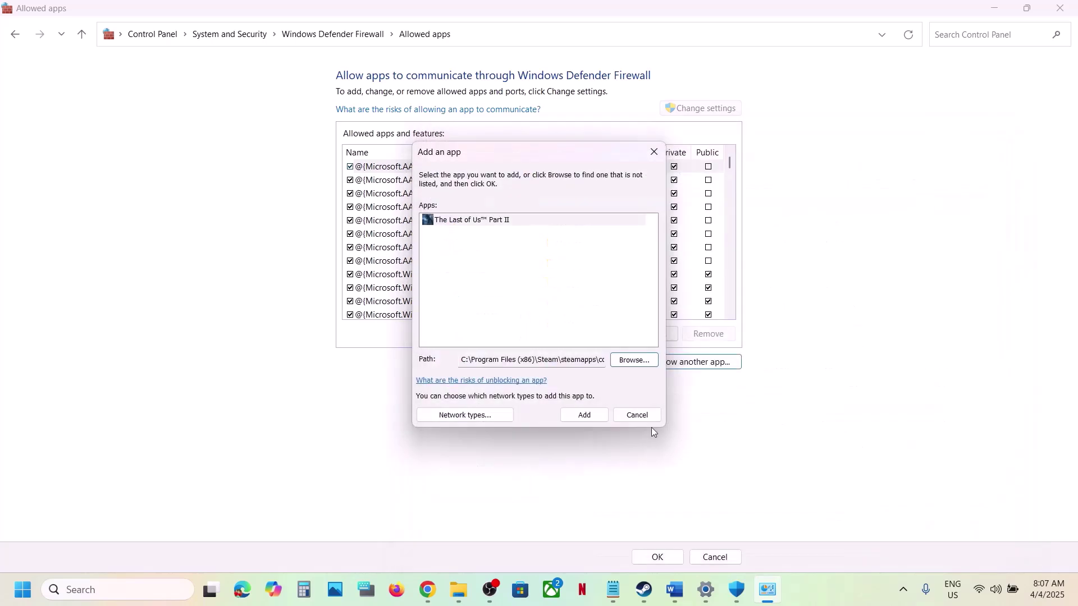
pyautogui.click(584, 415)
# Add tlou-ii from the The Last of Us Part II folder to the firewall's allowed apps.
pyautogui.click(635, 346)
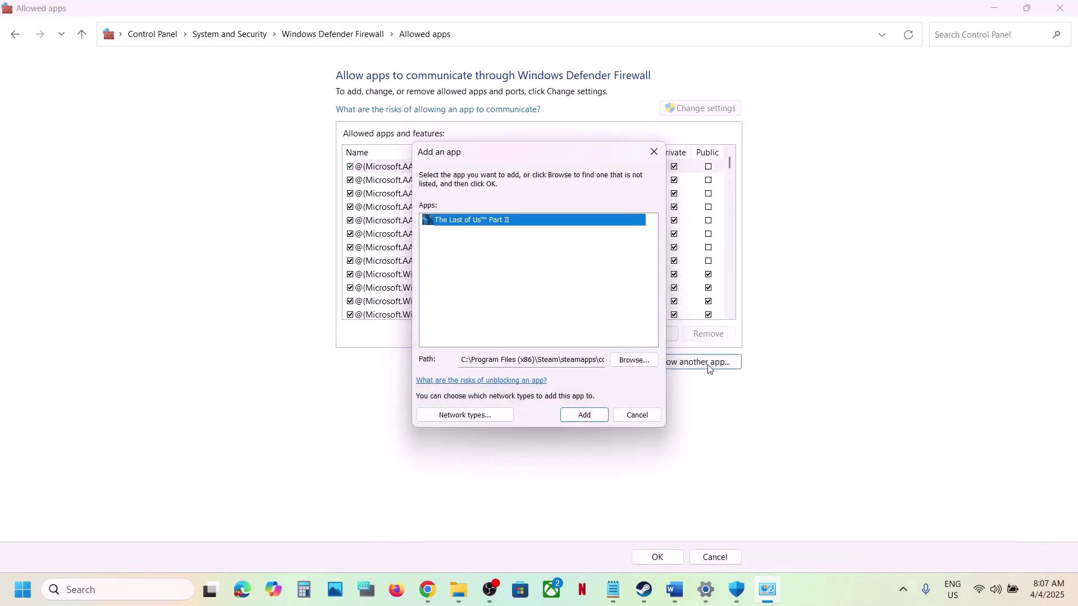
pyautogui.click(633, 360)
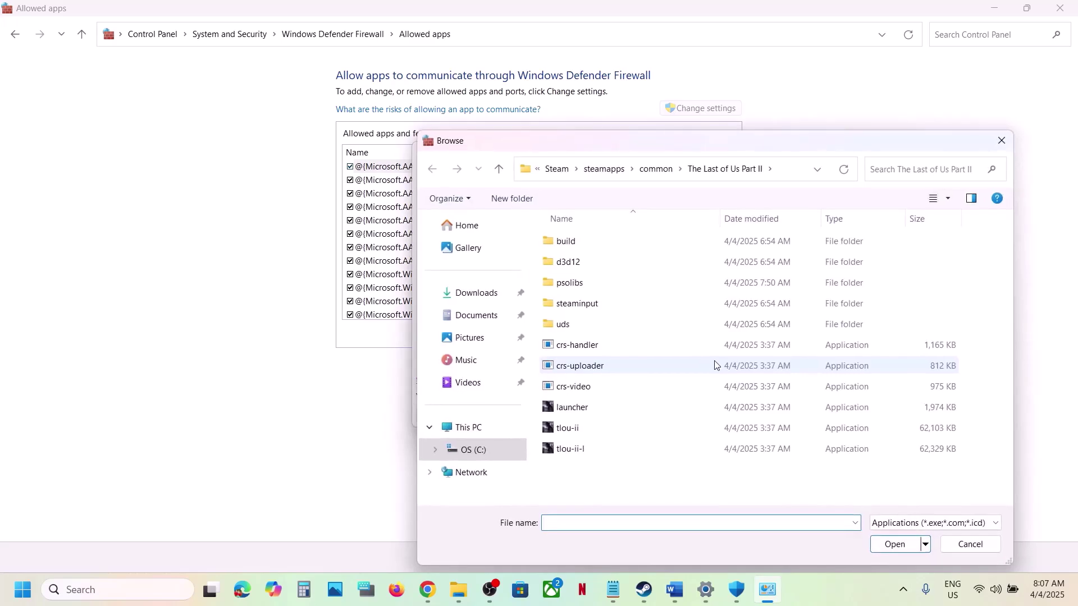
pyautogui.click(576, 430)
pyautogui.click(894, 544)
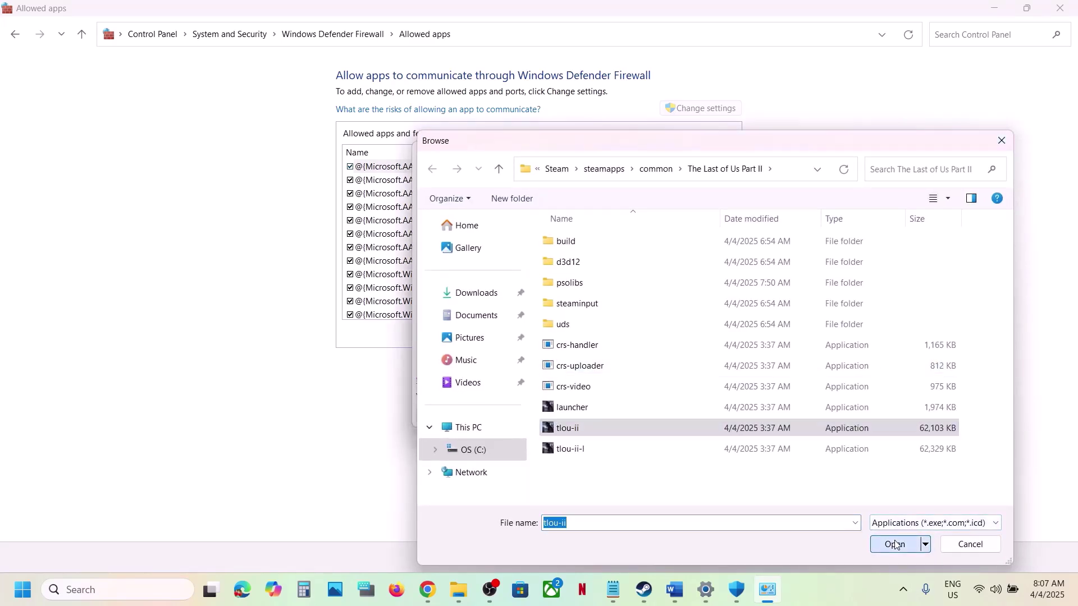
pyautogui.click(584, 415)
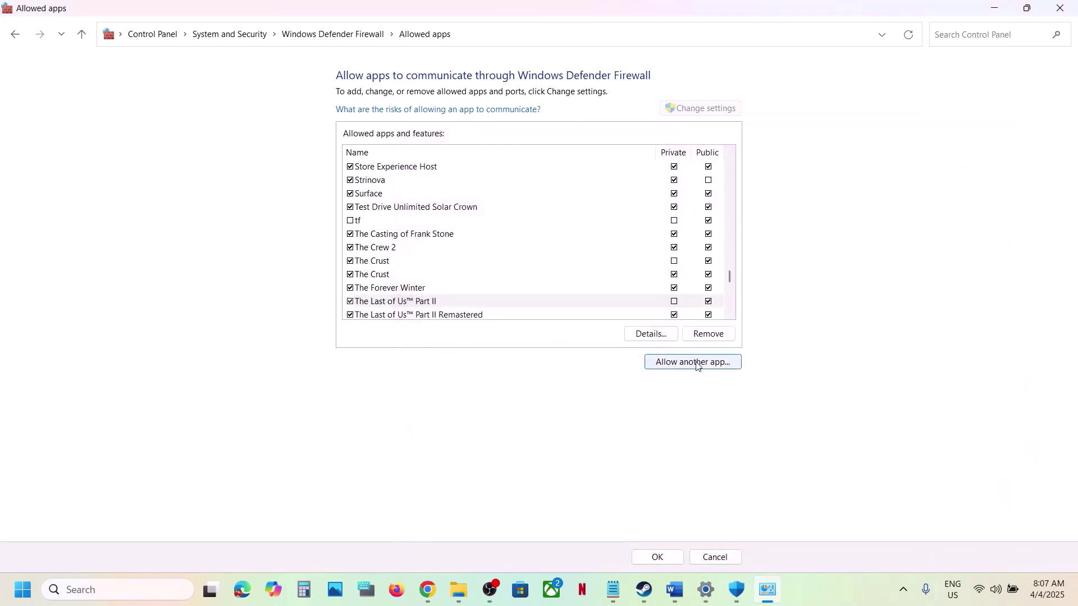
# Add tlou-ii-l from the The Last of Us Part II folder to the firewall's allowed apps.
pyautogui.click(696, 363)
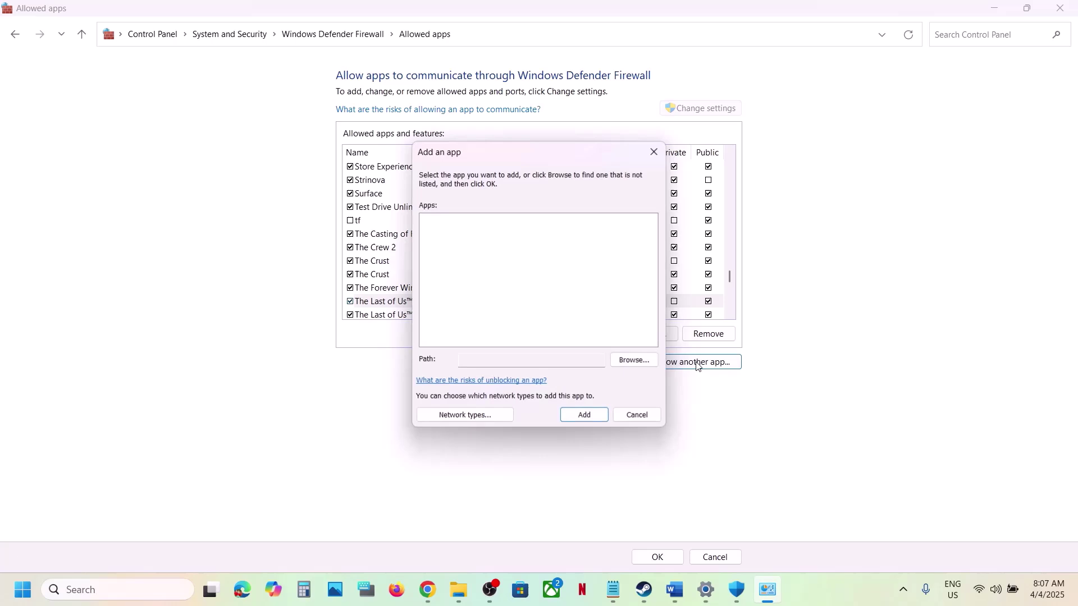
pyautogui.click(632, 360)
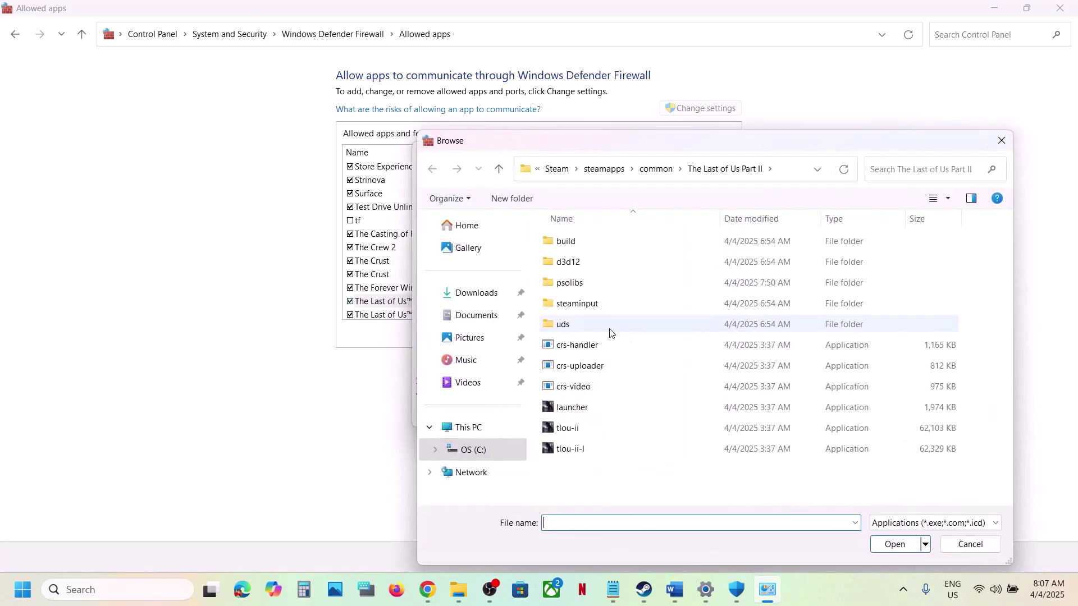
pyautogui.click(581, 452)
pyautogui.click(894, 545)
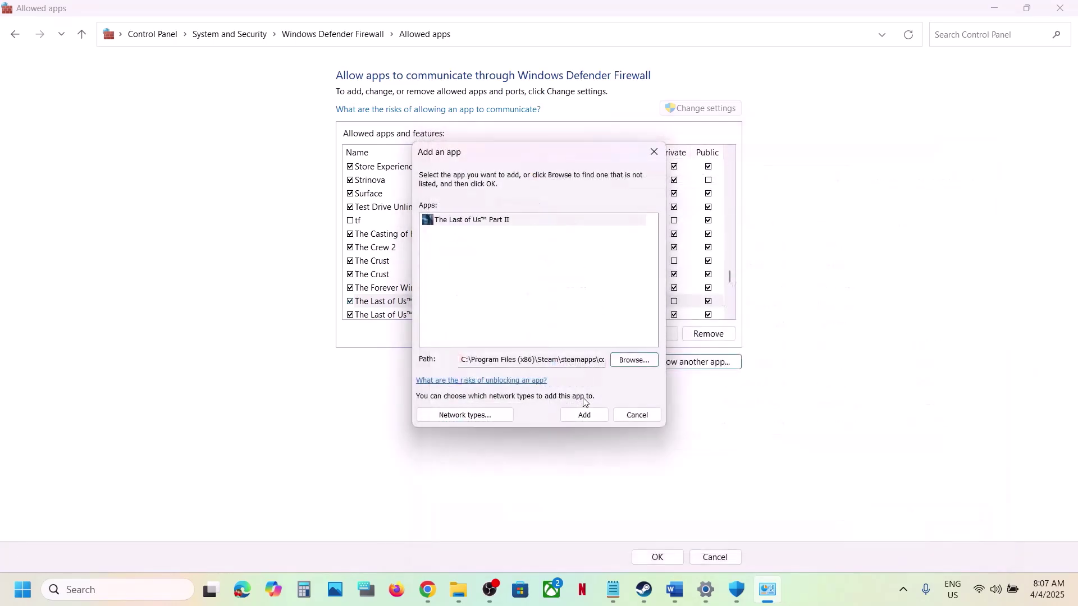
pyautogui.click(584, 418)
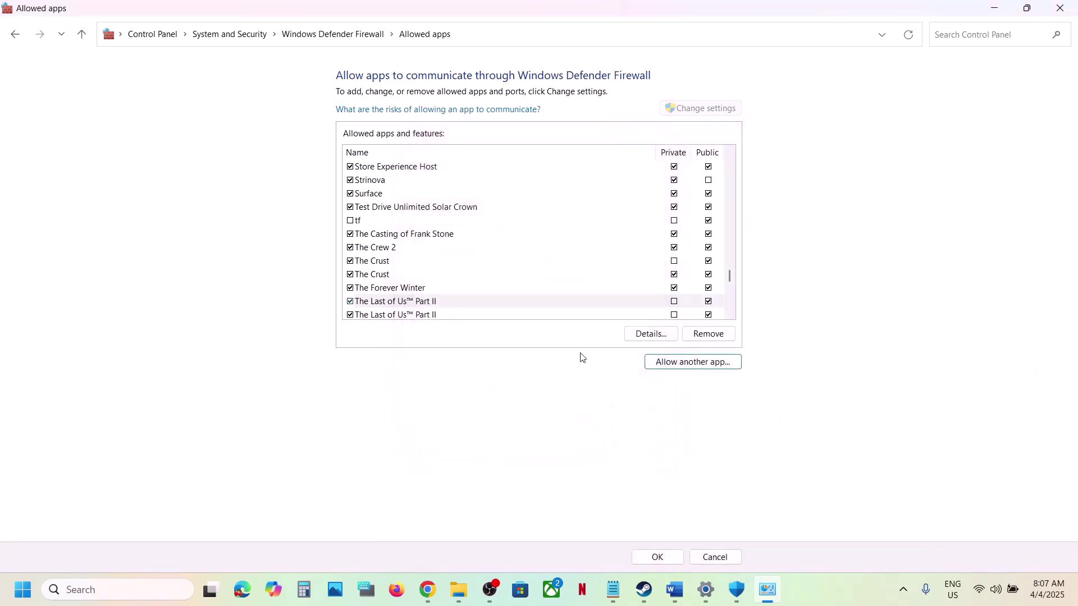
# Tick private network access for the The Last of Us Part II firewall entries and close the Allowed apps and Windows Security windows.
pyautogui.click(425, 303)
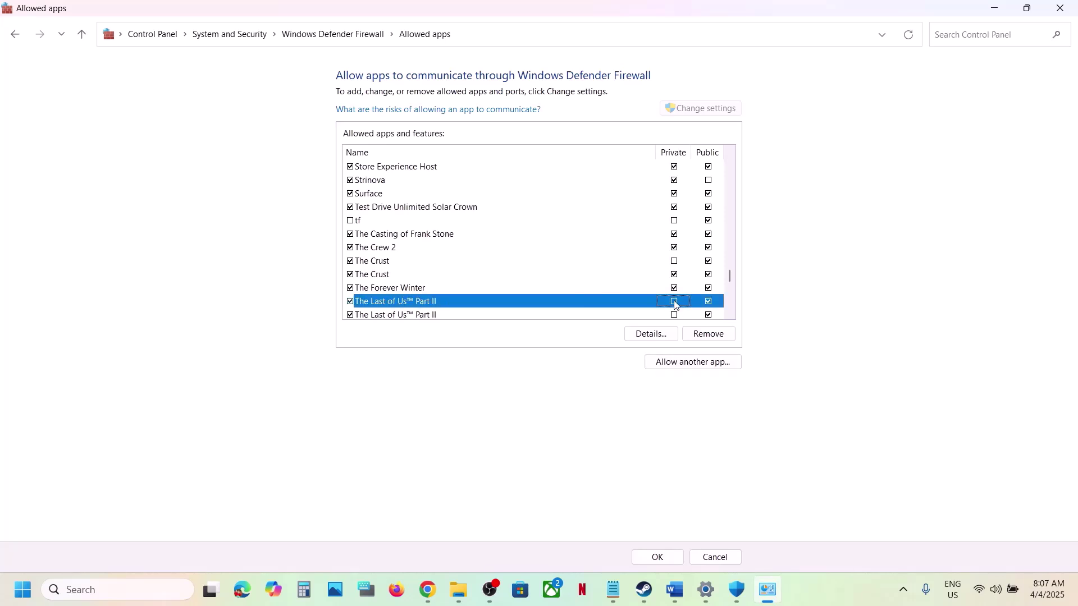
pyautogui.click(674, 315)
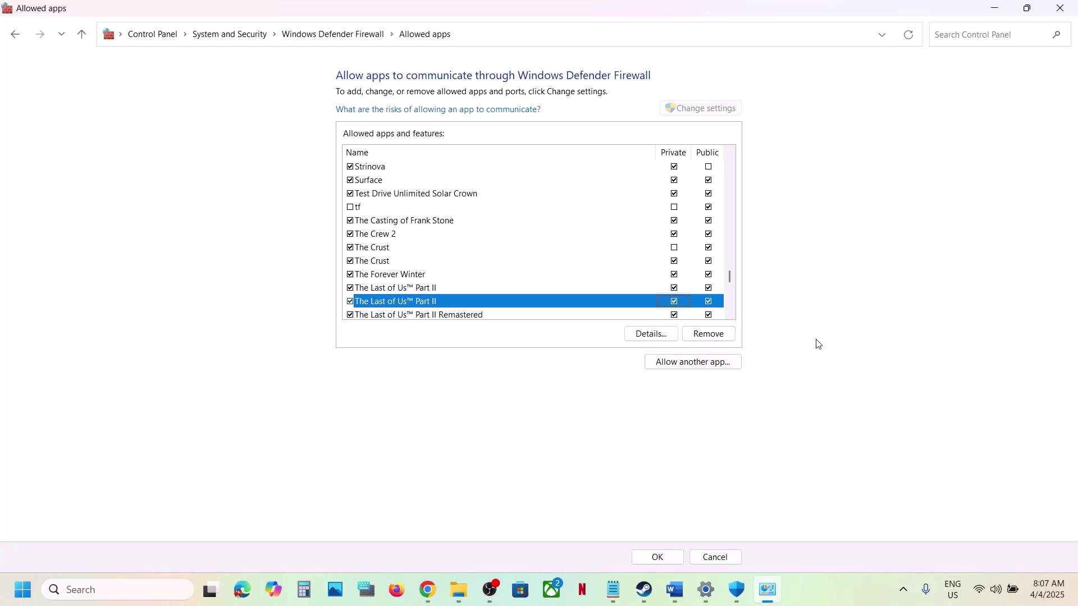
pyautogui.click(1073, 8)
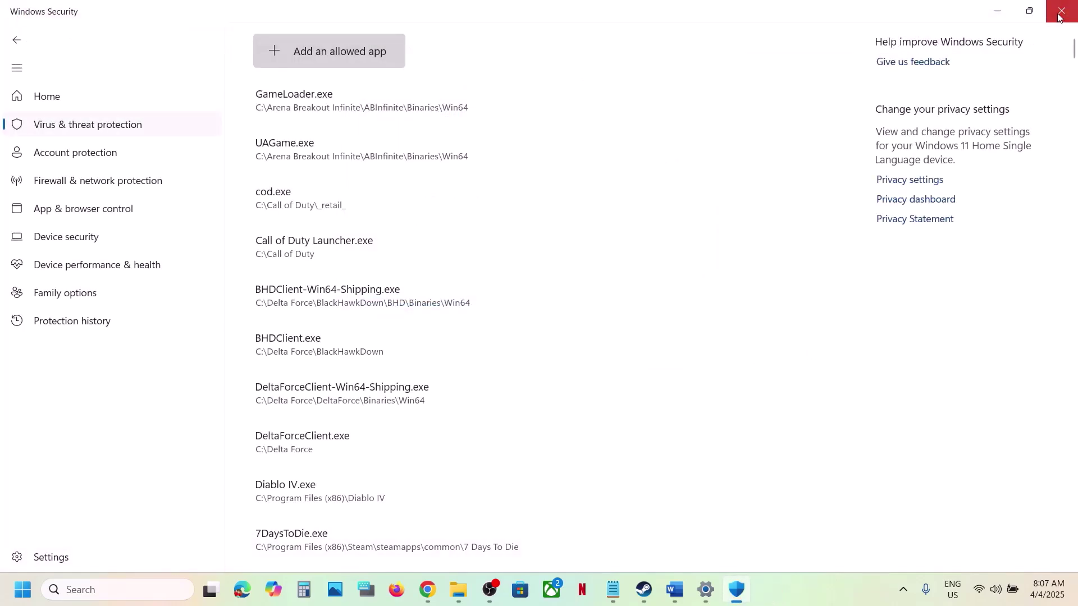
pyautogui.click(1058, 15)
pyautogui.click(1058, 15)
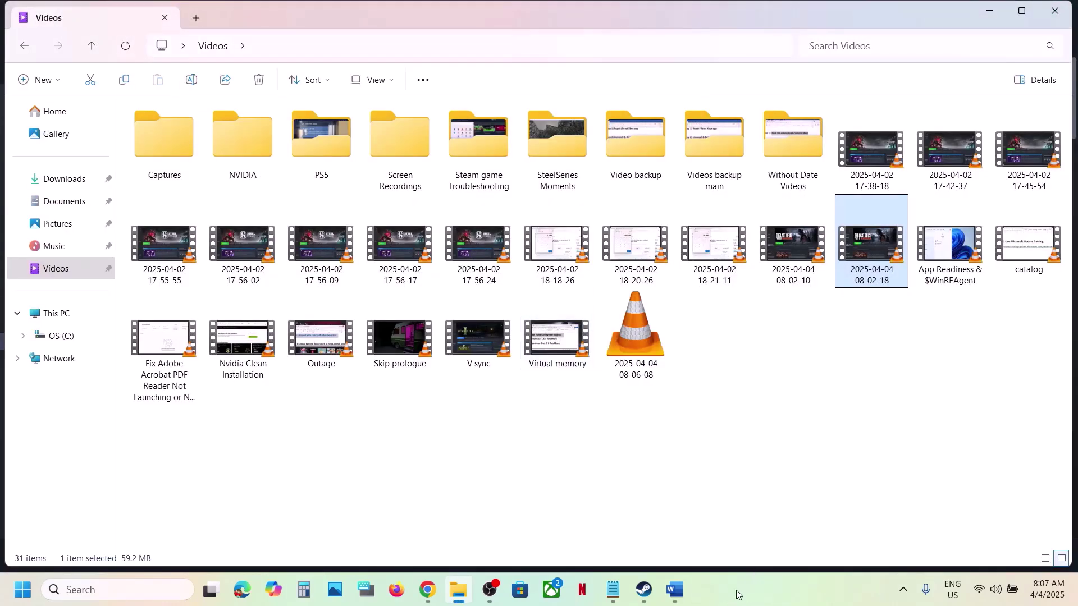
# Switch to the Word document and read Step 4 about launching the game from its installation folder.
pyautogui.click(674, 589)
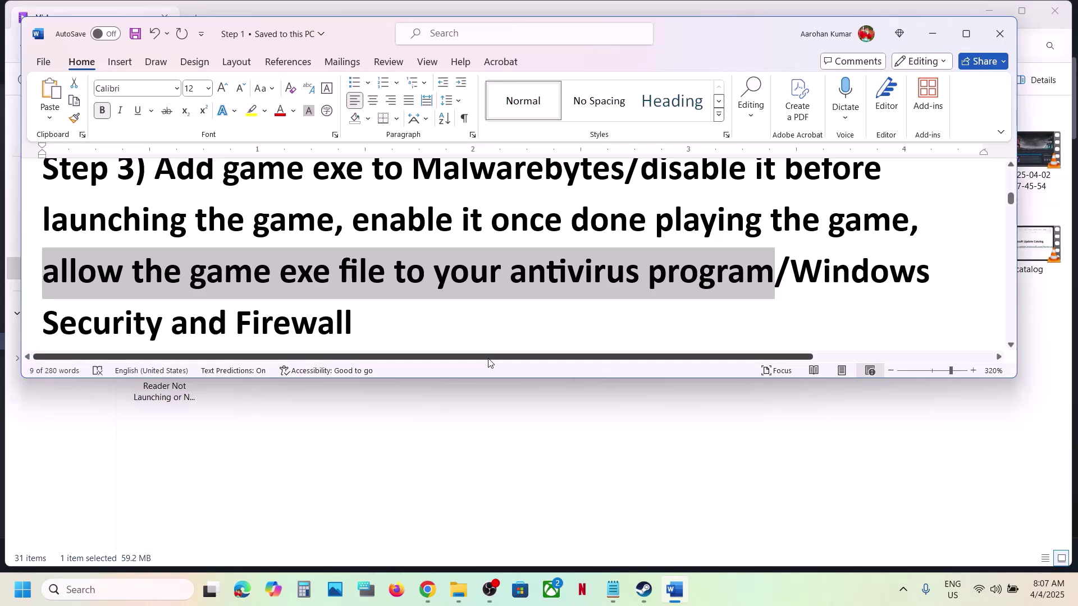
pyautogui.scroll(-5, 469, 309)
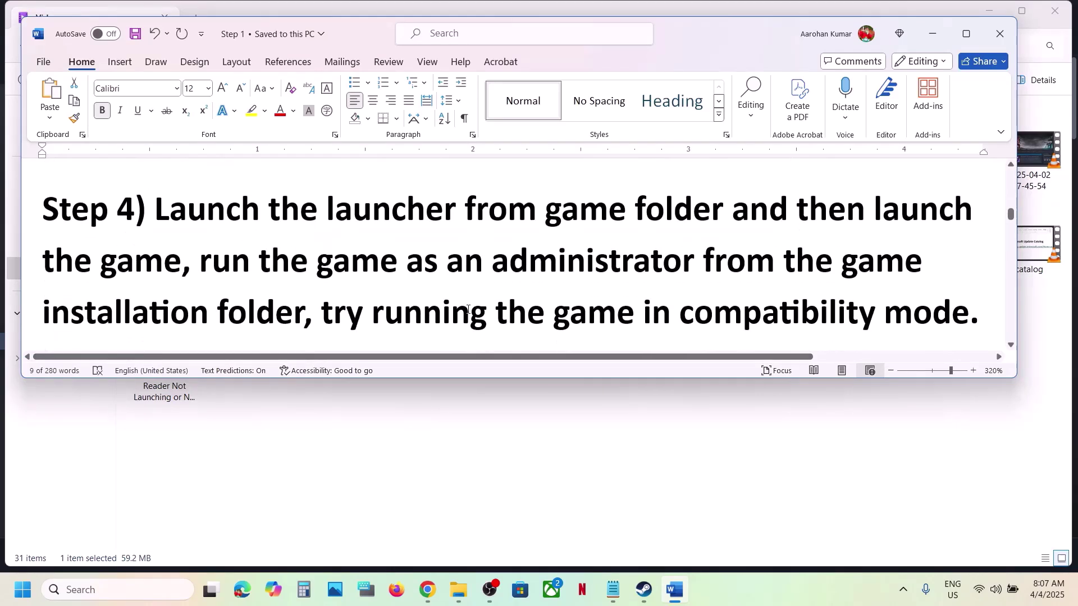
pyautogui.scroll(3, 468, 310)
pyautogui.scroll(-5, 467, 307)
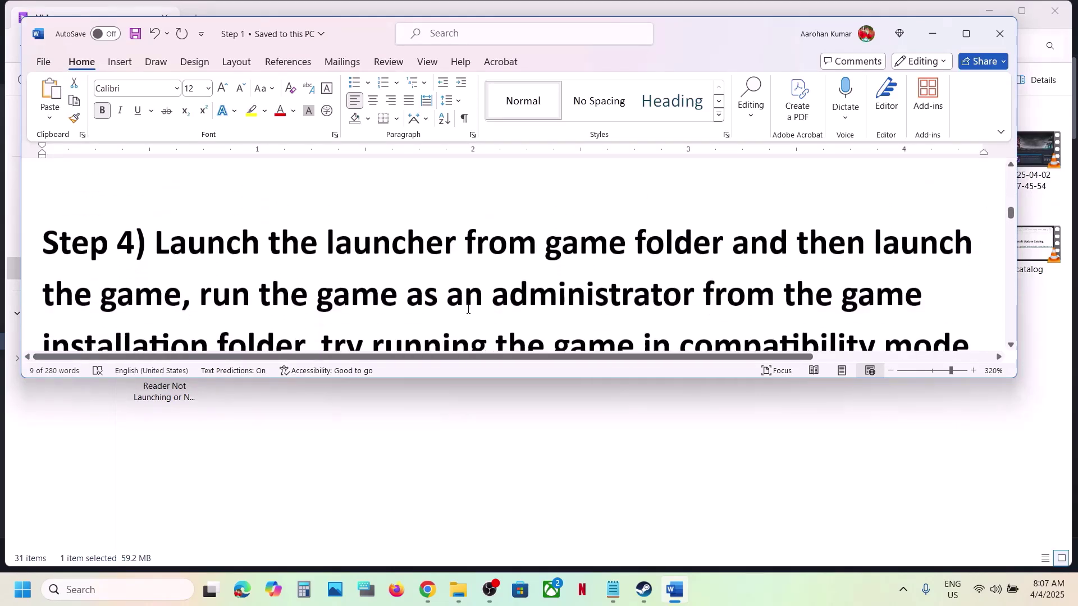
pyautogui.click(644, 590)
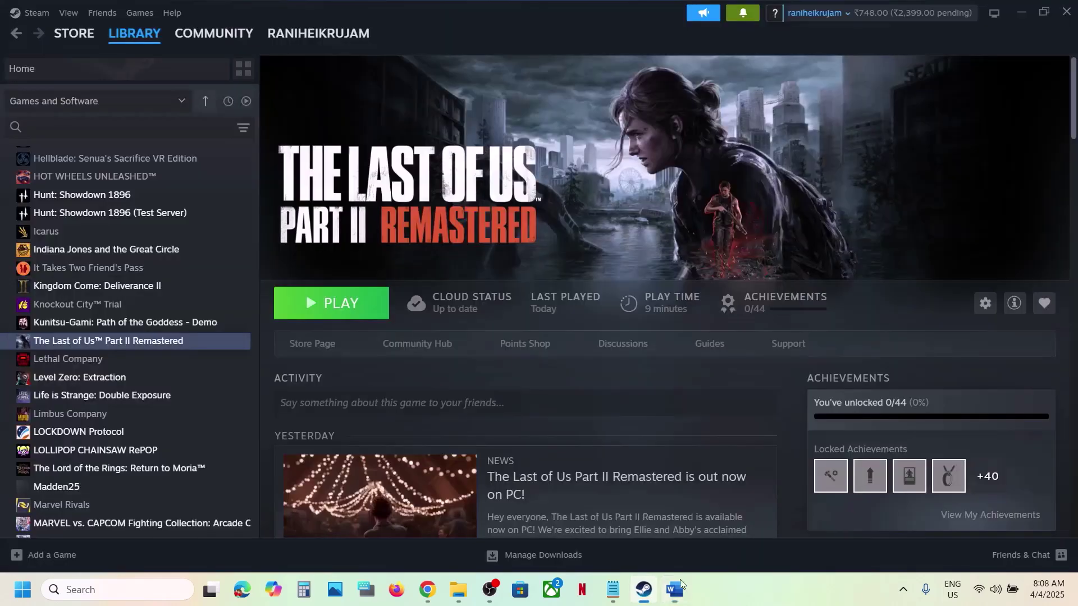
pyautogui.click(679, 591)
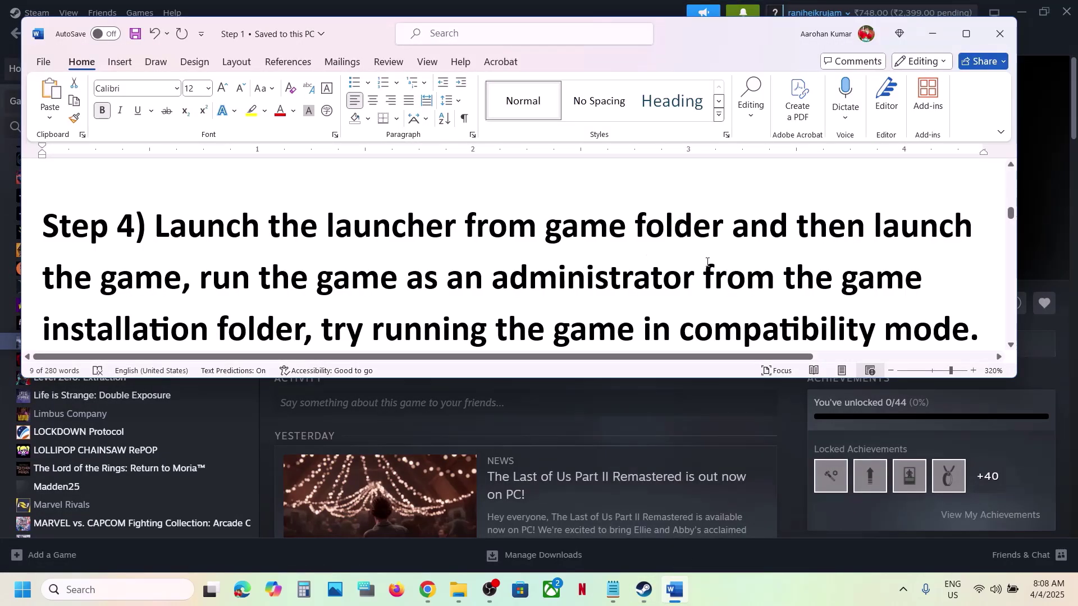
# Switch to Steam and open the local files folder of The Last of Us Part II Remastered.
pyautogui.hotkey('alt', 'Tab')
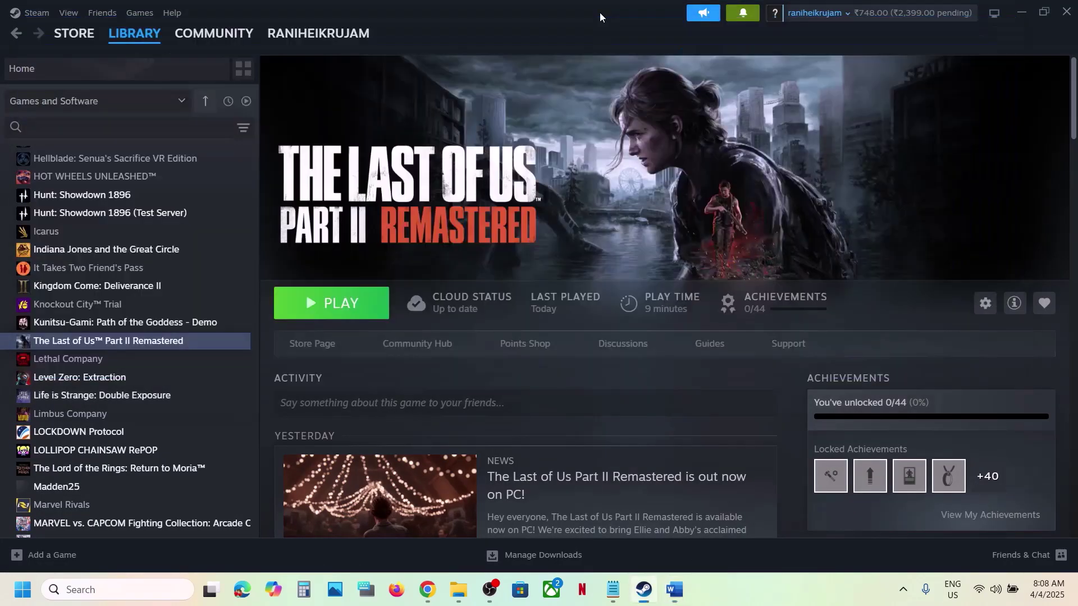
pyautogui.rightClick(141, 336)
pyautogui.moveTo(185, 421)
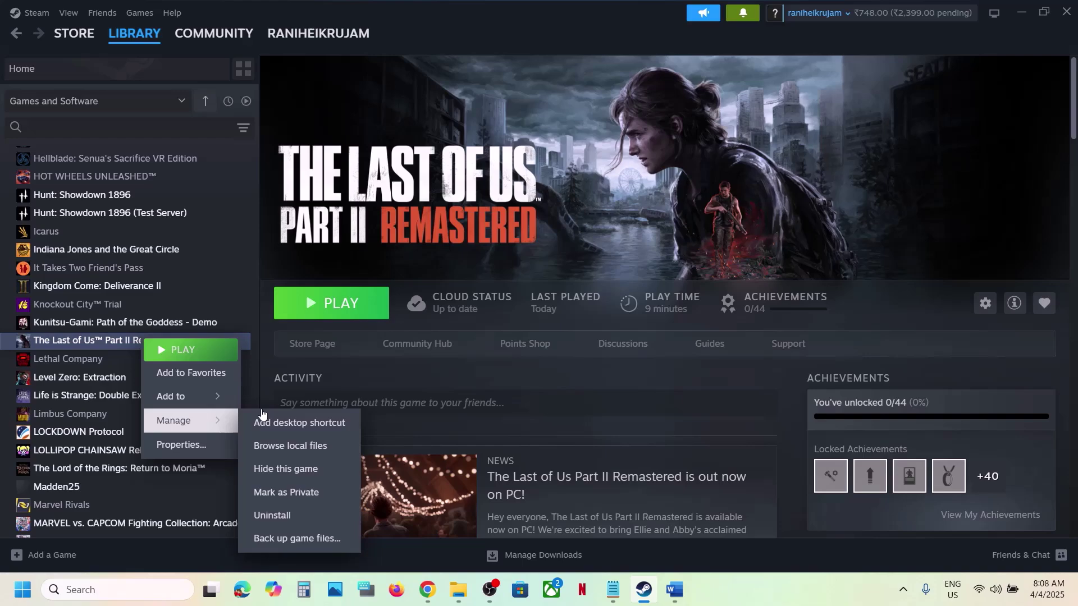
pyautogui.click(309, 453)
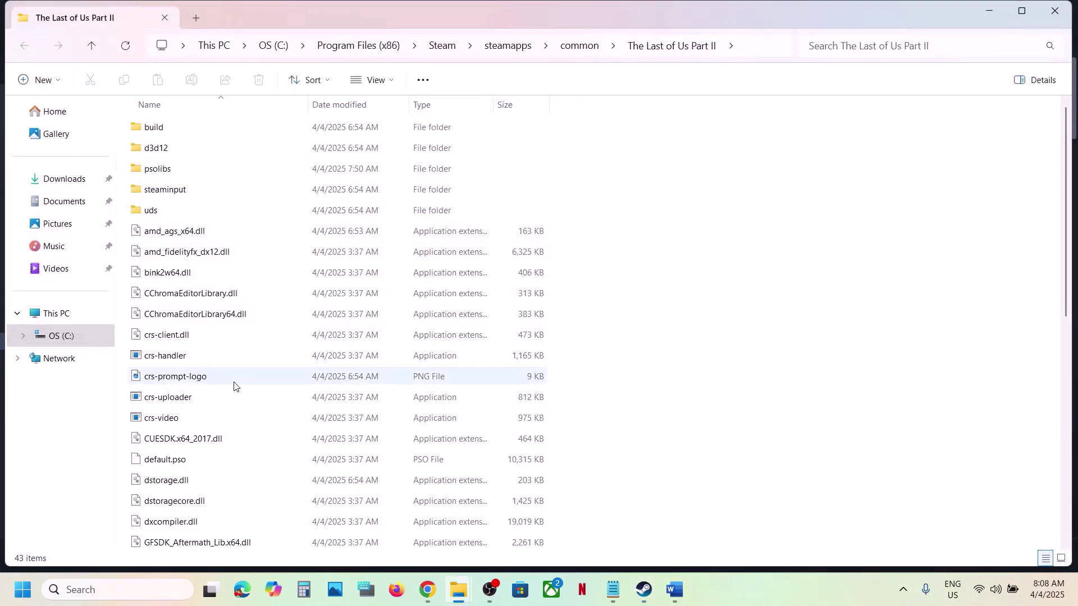
# Run launcher from the The Last of Us Part II folder and quit it from its start screen.
pyautogui.scroll(-7, 234, 386)
pyautogui.click(175, 152)
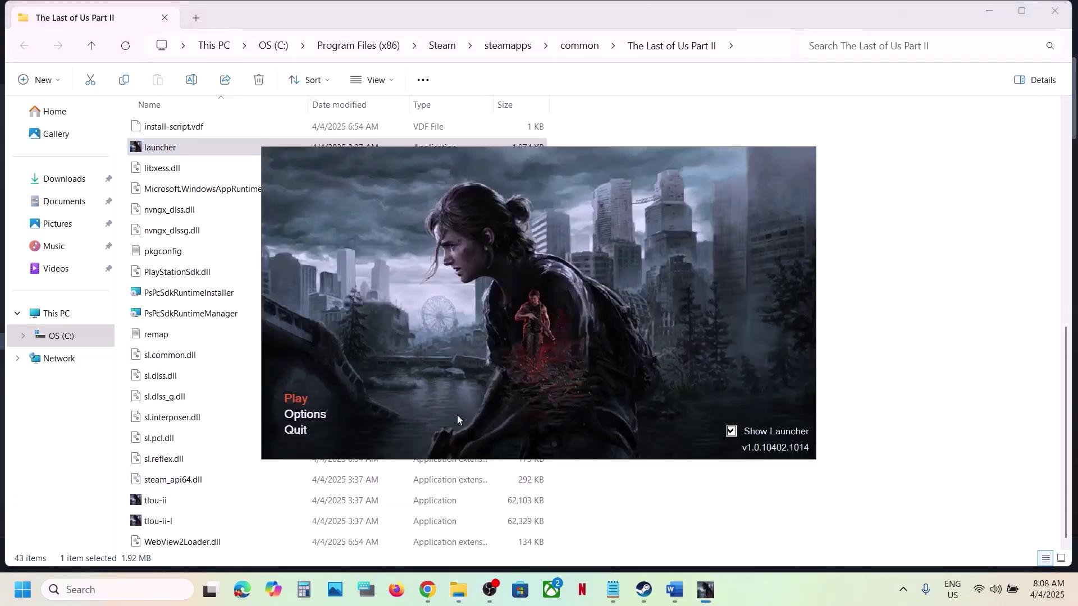
pyautogui.click(301, 430)
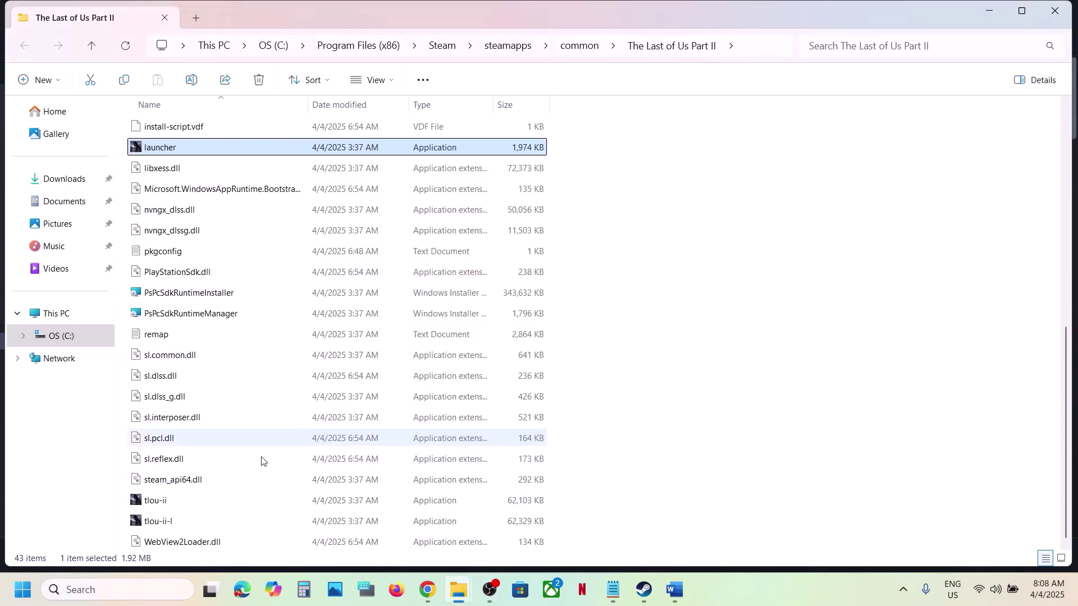
pyautogui.doubleClick(168, 501)
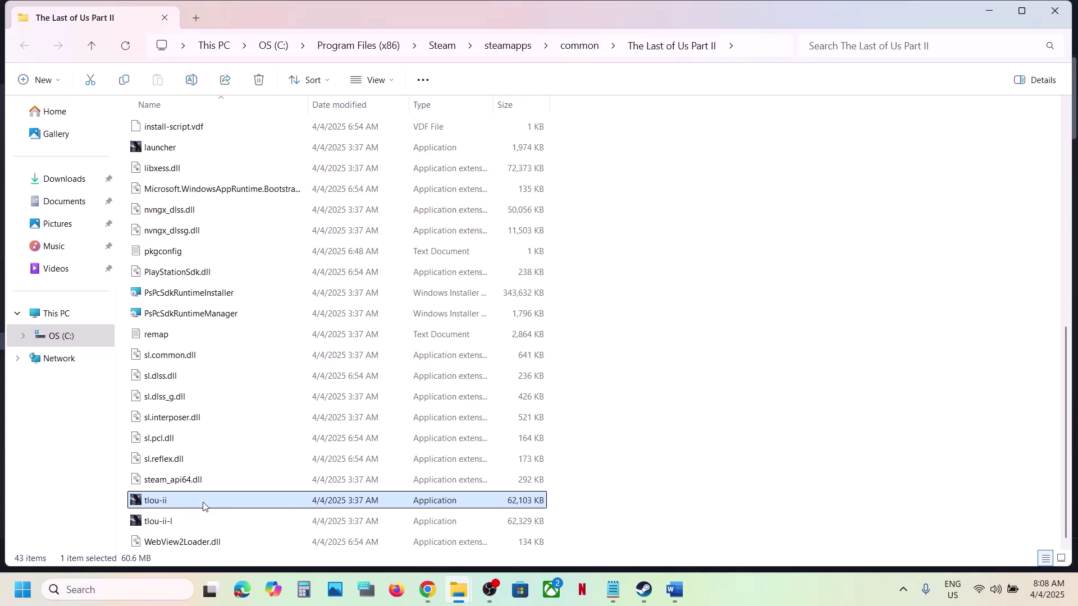
pyautogui.click(162, 528)
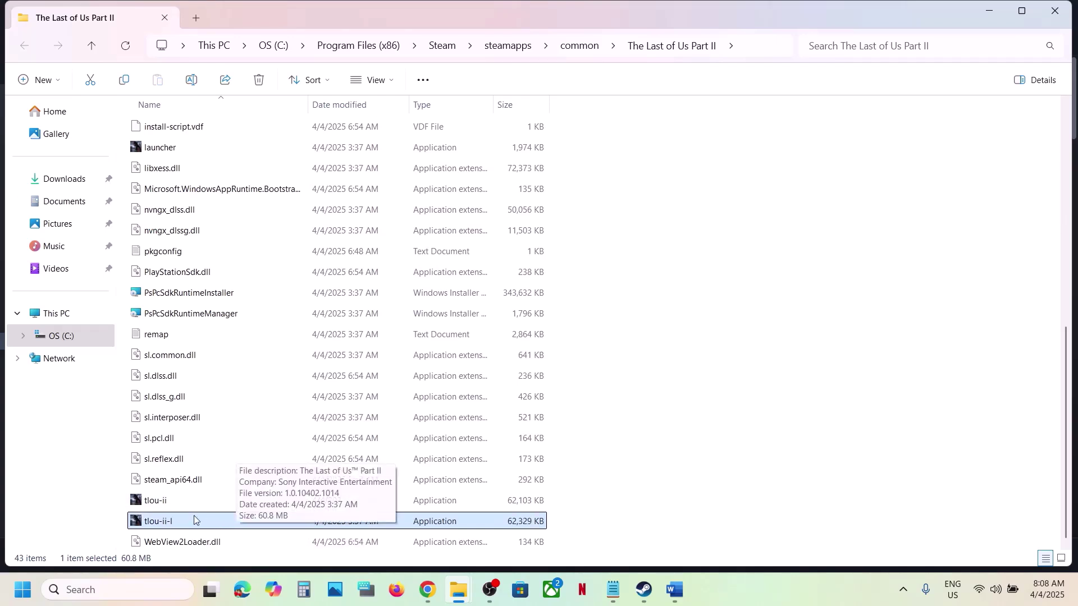
pyautogui.click(165, 507)
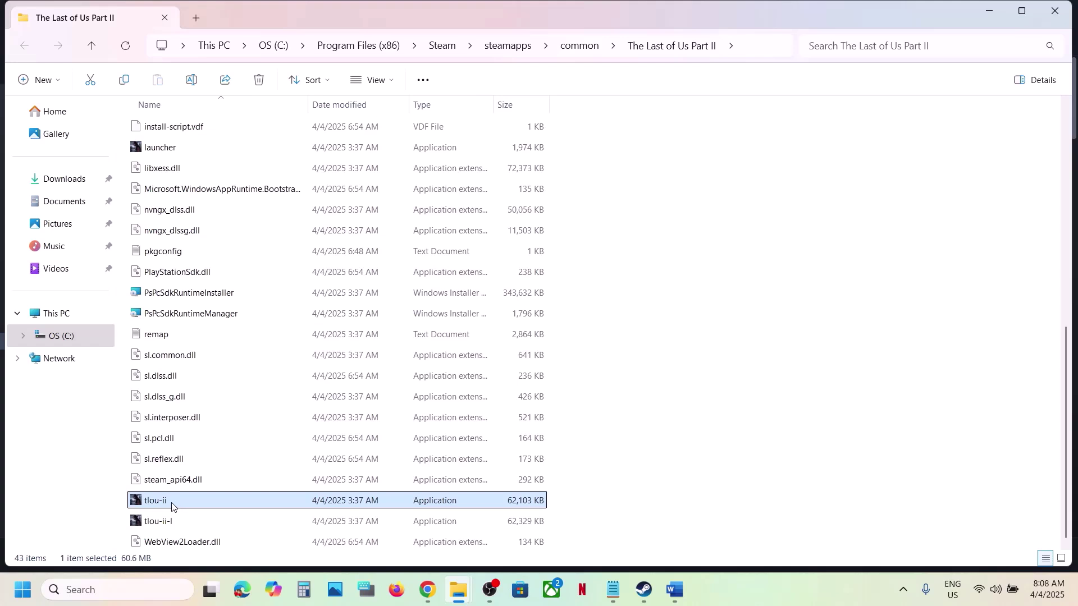
pyautogui.rightClick(171, 506)
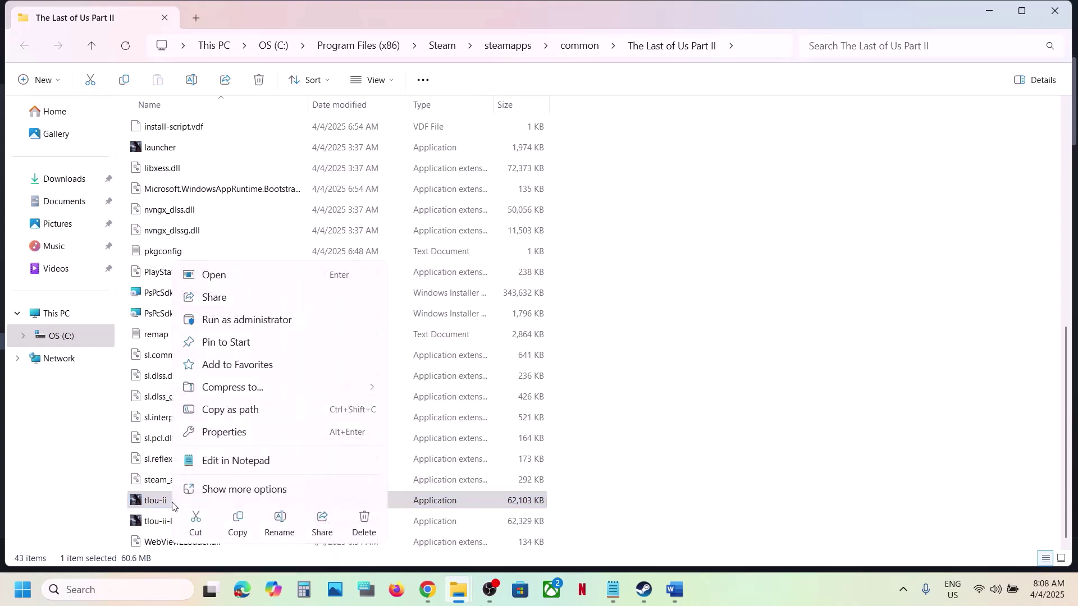
pyautogui.rightClick(148, 506)
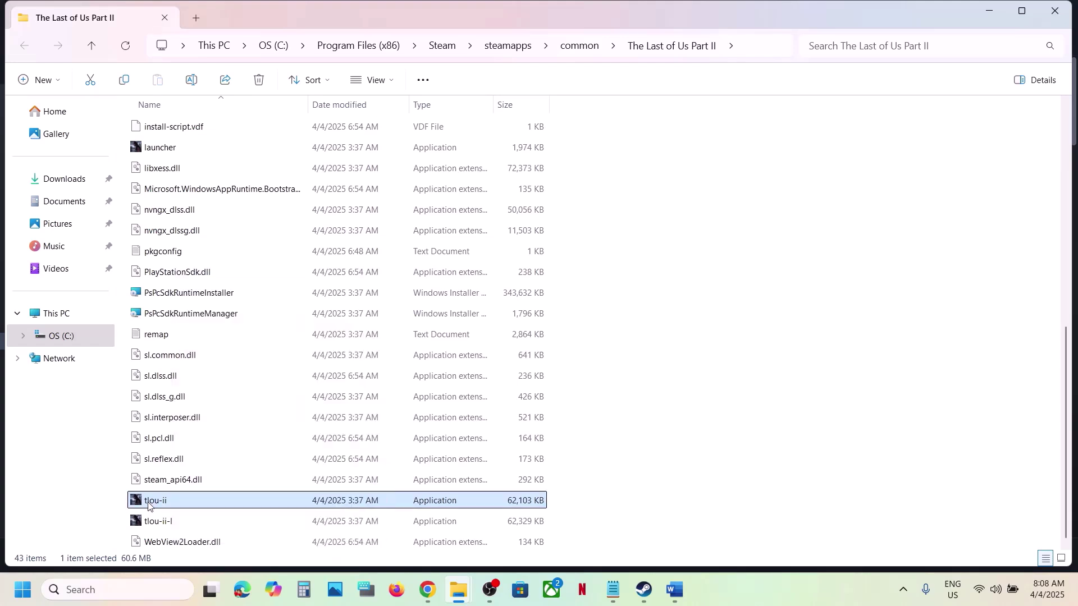
# Set tlou-ii to run as an administrator in its compatibility properties and apply the change.
pyautogui.rightClick(148, 506)
pyautogui.click(220, 433)
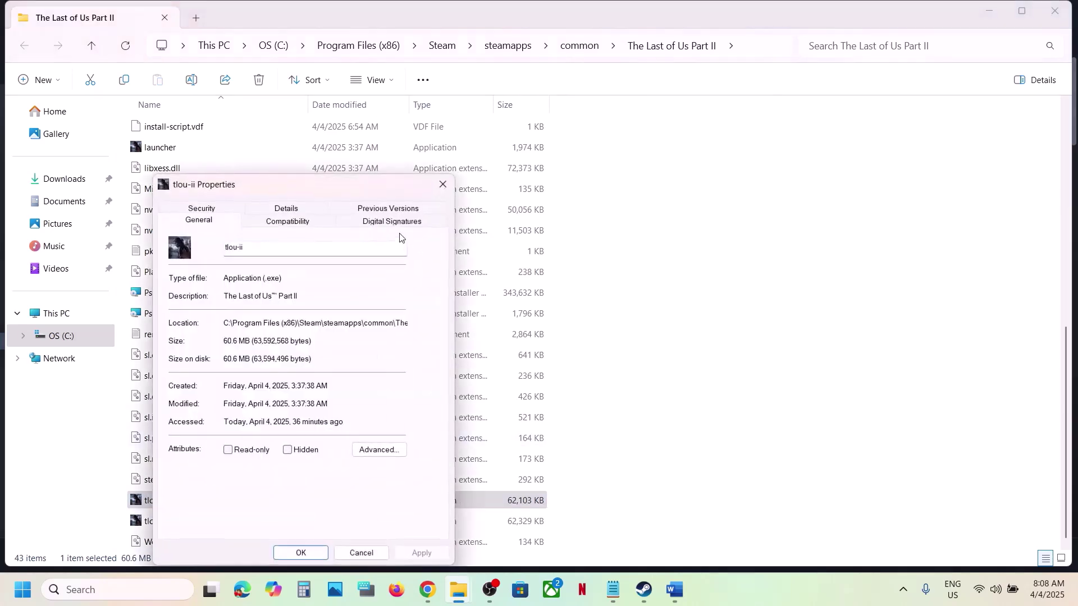
pyautogui.click(305, 223)
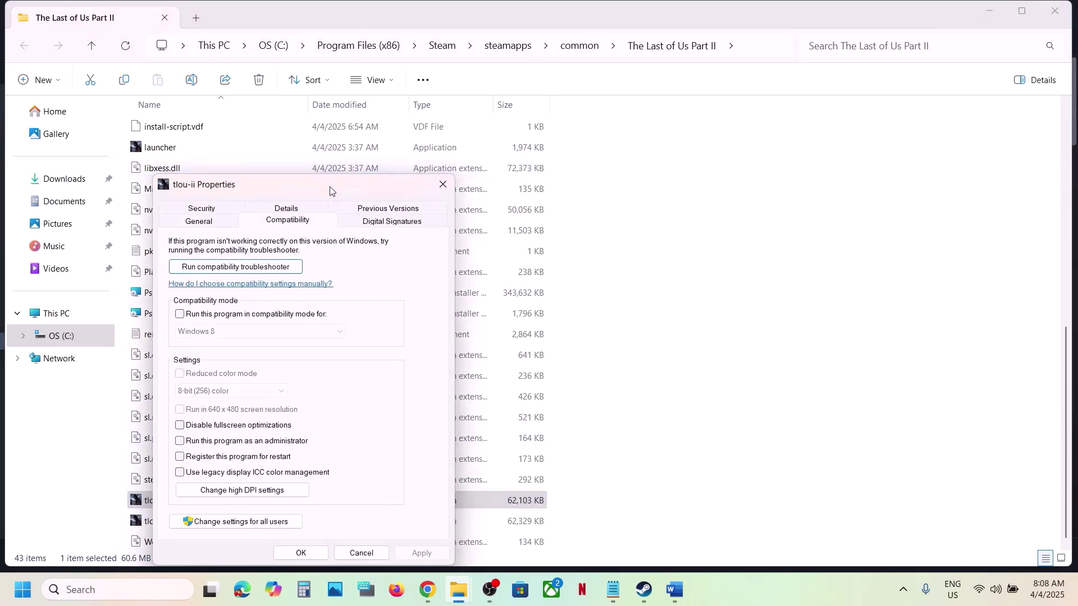
pyautogui.moveTo(330, 191); pyautogui.dragTo(433, 80)
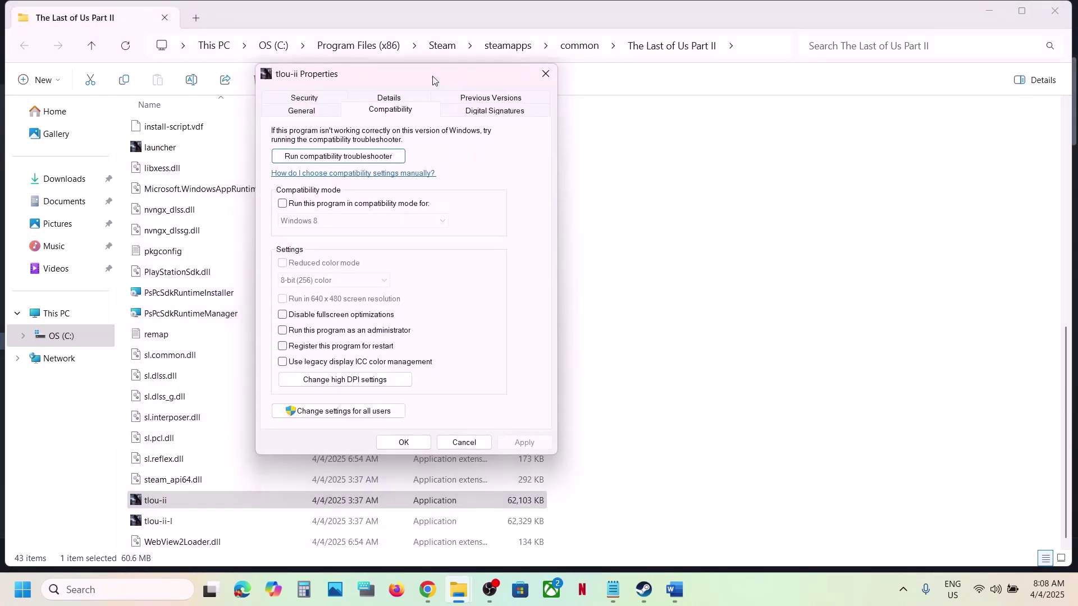
pyautogui.click(285, 331)
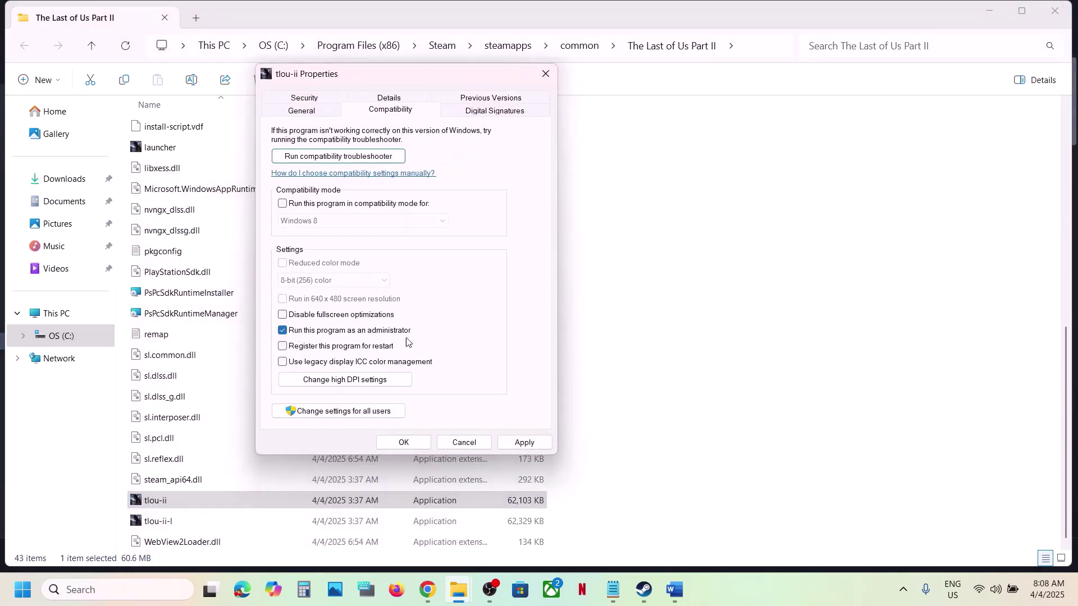
pyautogui.click(520, 444)
pyautogui.click(403, 442)
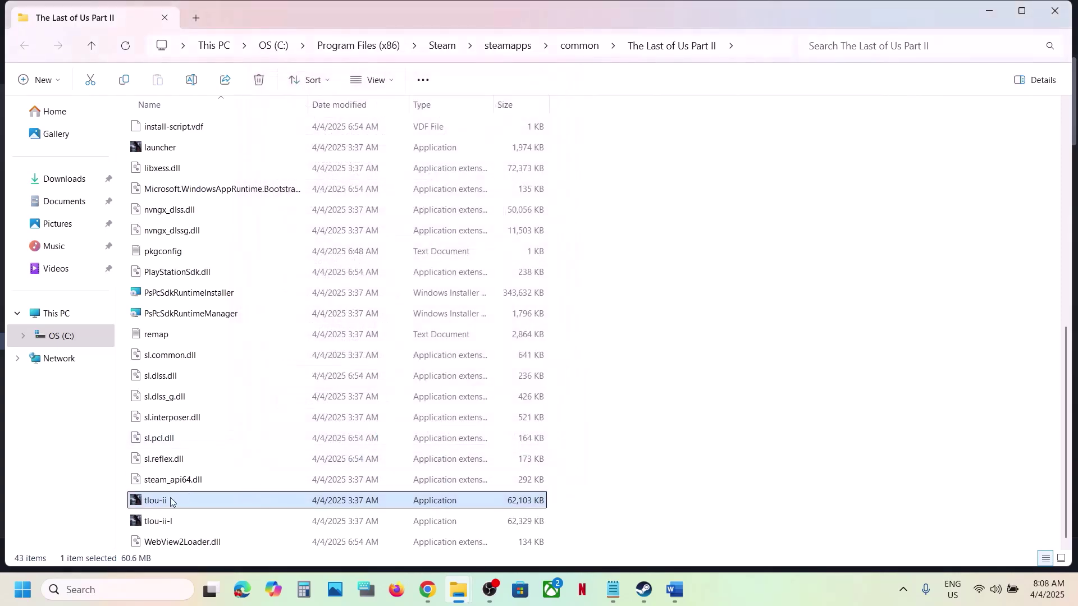
# Enable compatibility mode for Windows 8 in the properties of tlou-ii and apply it.
pyautogui.rightClick(166, 504)
pyautogui.click(227, 429)
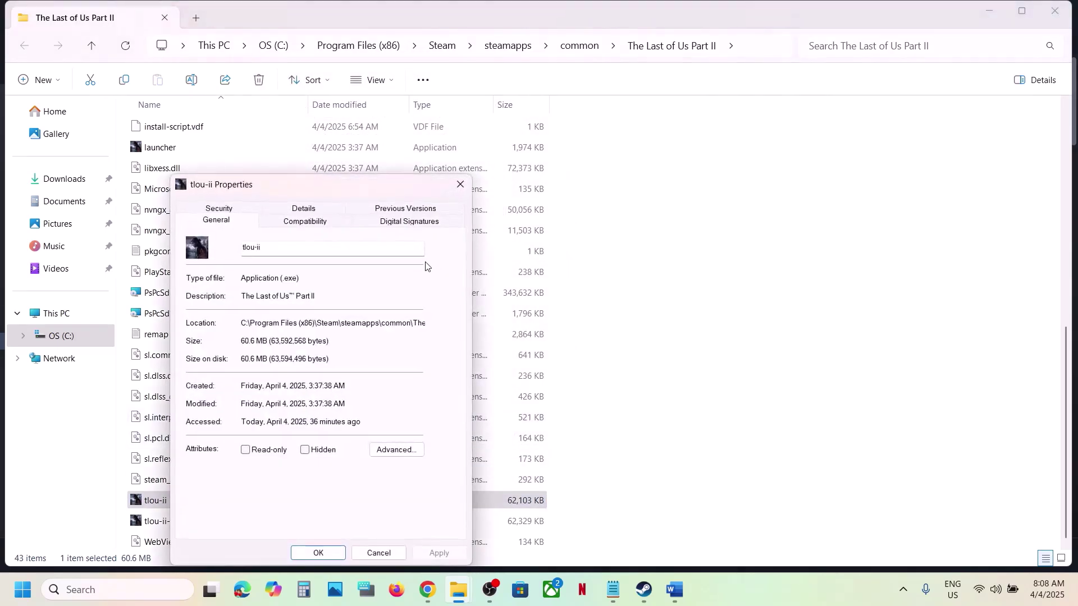
pyautogui.click(307, 222)
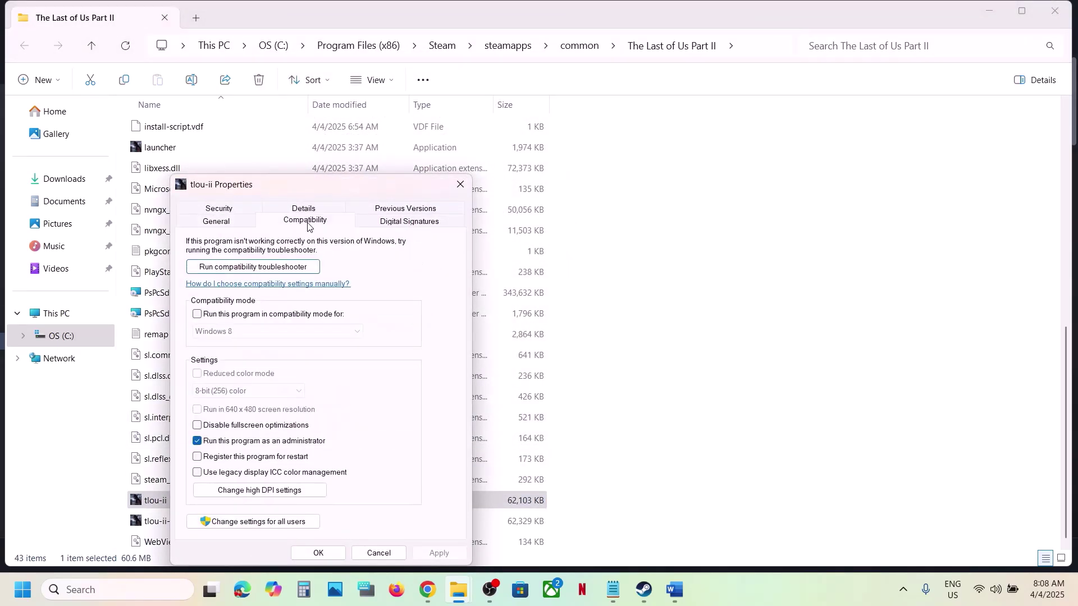
pyautogui.click(197, 315)
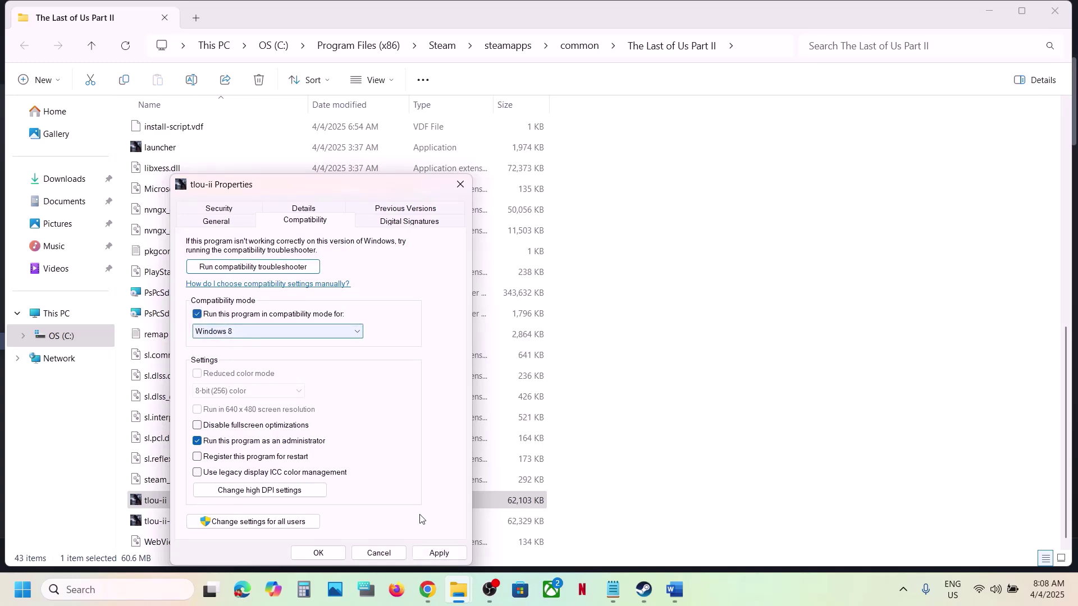
pyautogui.click(446, 555)
pyautogui.click(320, 554)
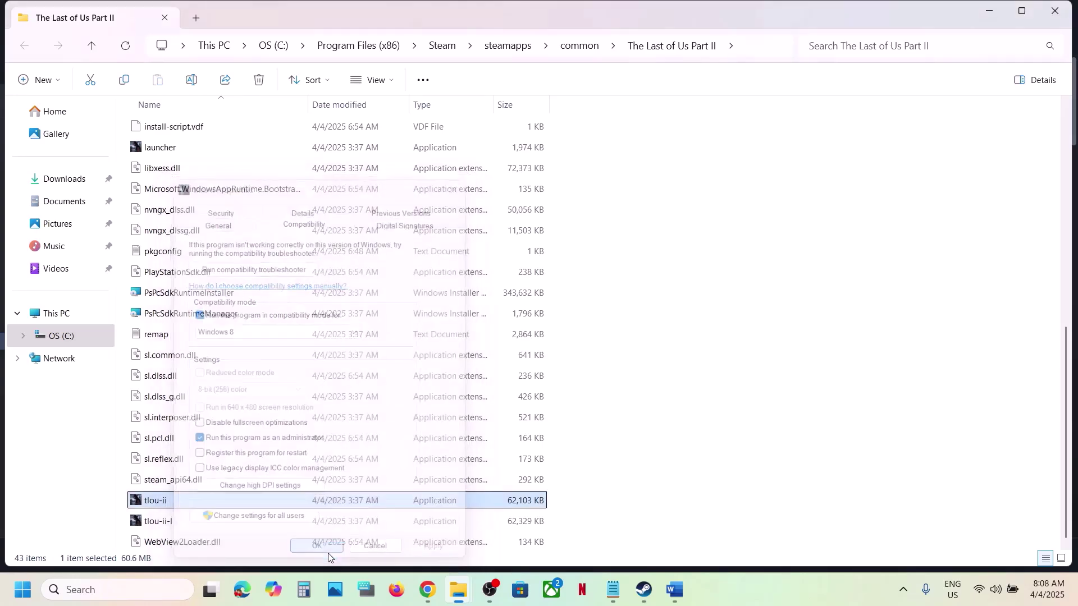
# Reopen the compatibility properties of tlou-ii, choose another Windows version for compatibility mode and apply it.
pyautogui.rightClick(200, 501)
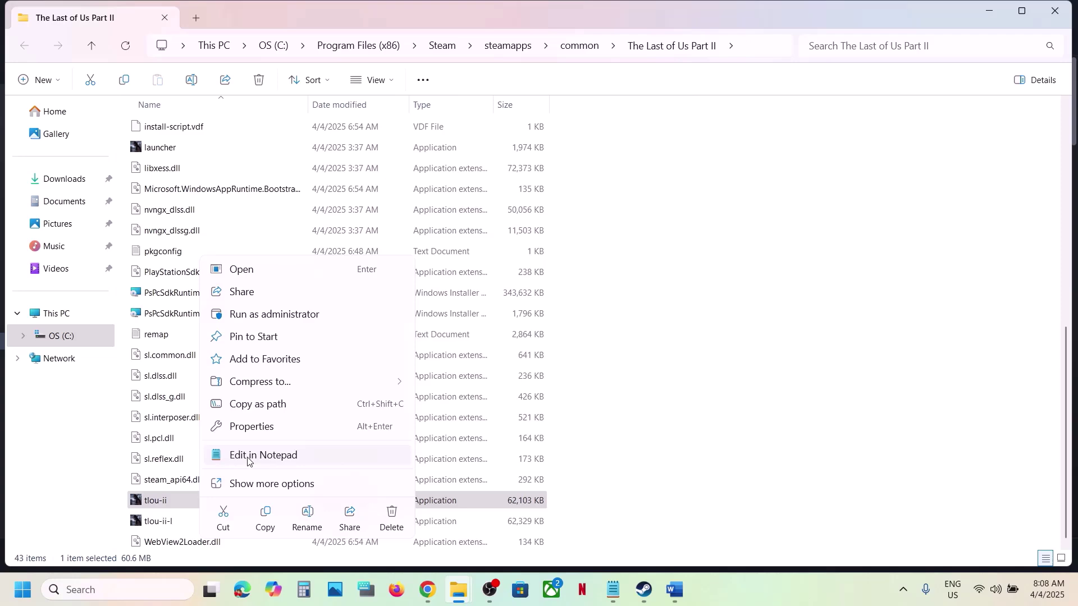
pyautogui.click(249, 430)
pyautogui.click(345, 223)
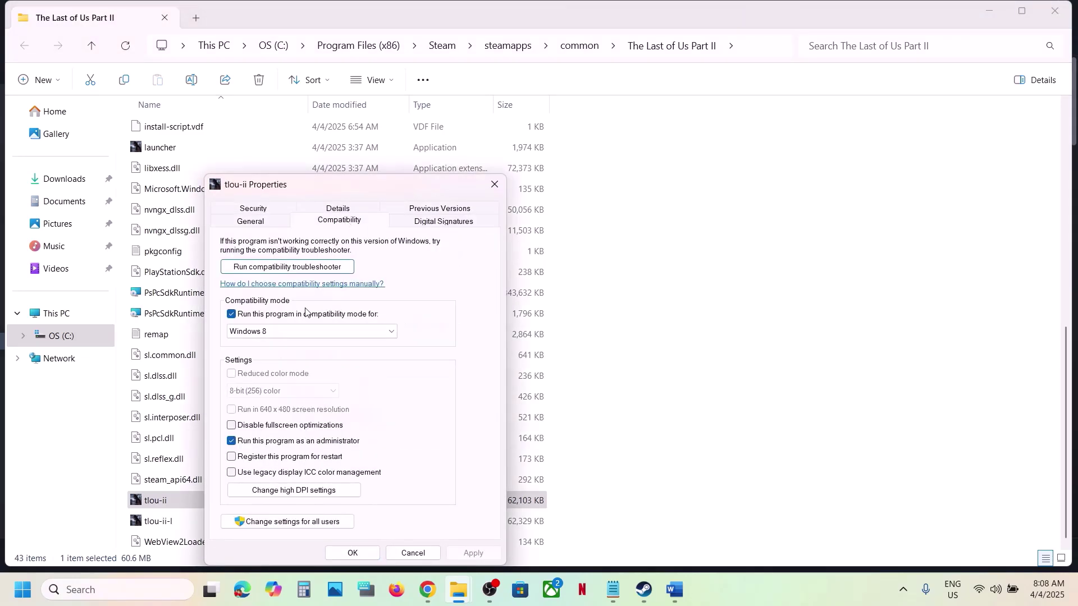
pyautogui.click(276, 331)
pyautogui.click(276, 371)
pyautogui.click(464, 548)
pyautogui.click(353, 553)
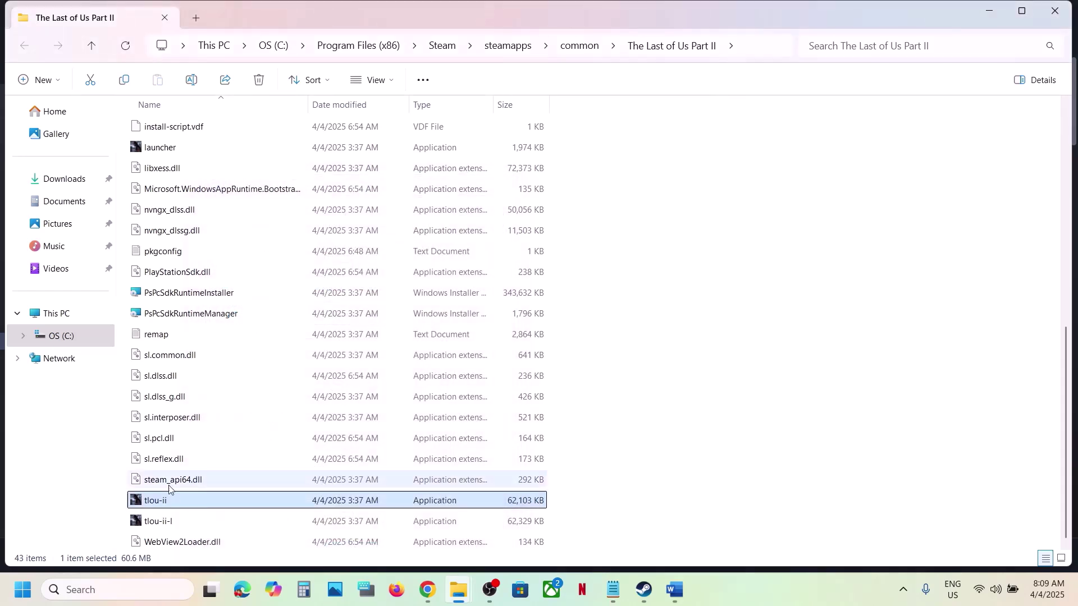
# Turn off compatibility mode for tlou-ii in its compatibility properties and apply the change.
pyautogui.click(155, 523)
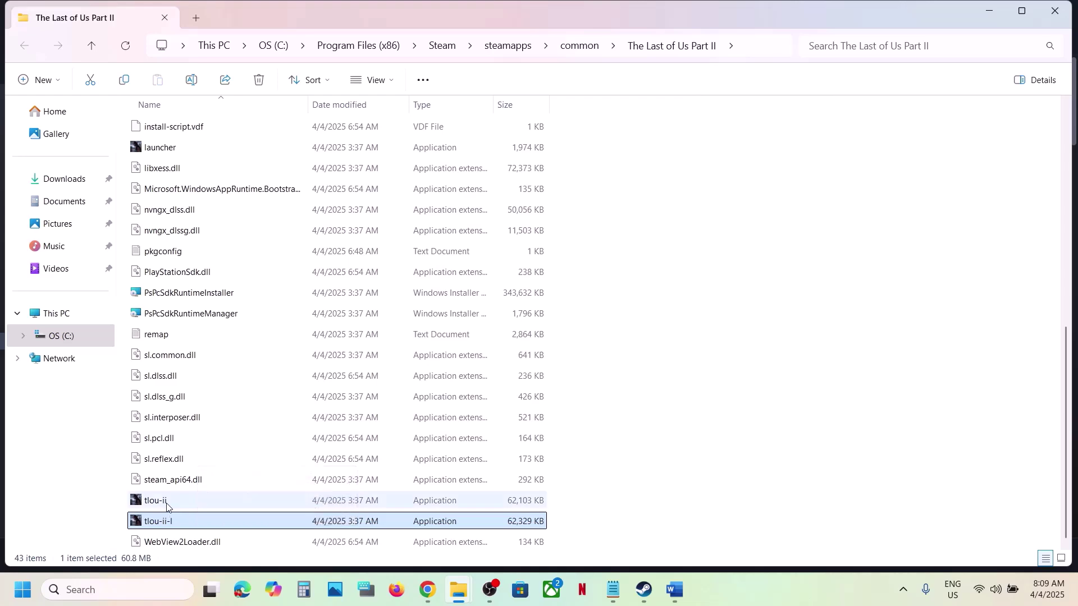
pyautogui.click(169, 503)
pyautogui.rightClick(169, 505)
pyautogui.click(237, 433)
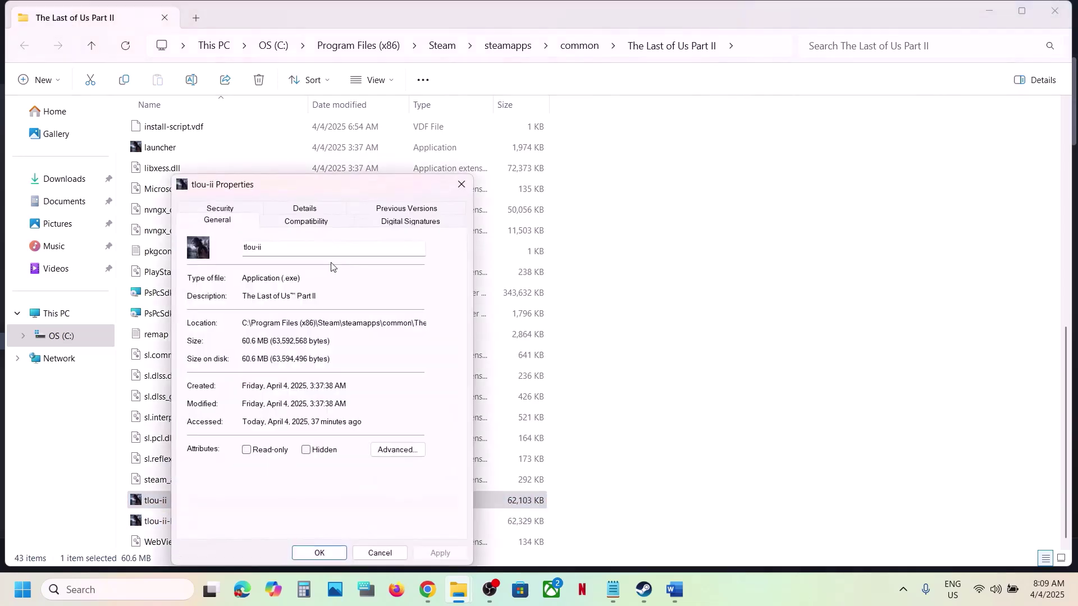
pyautogui.click(298, 224)
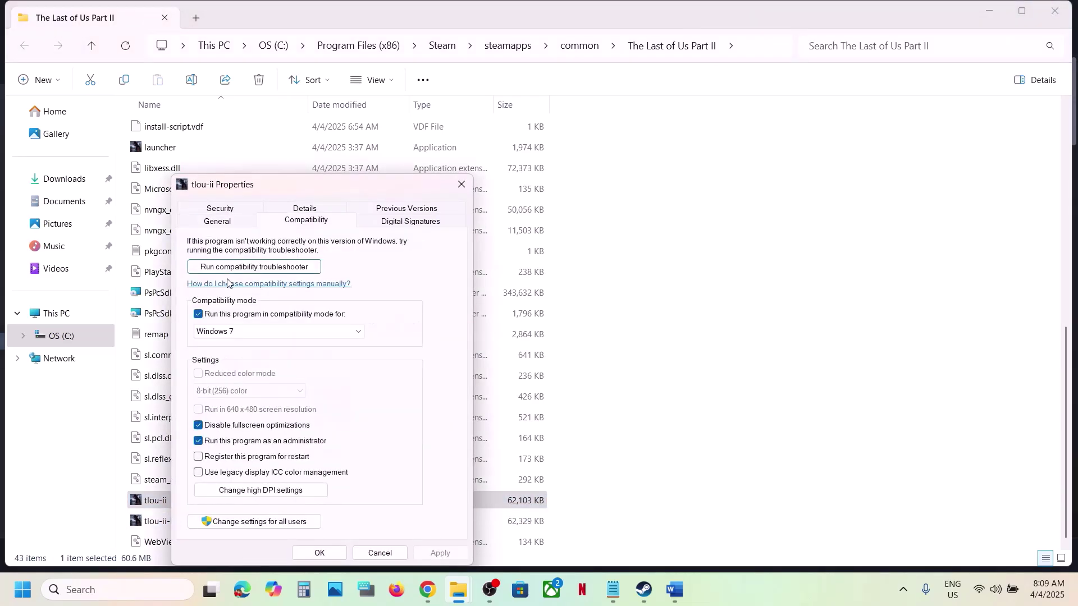
pyautogui.click(198, 315)
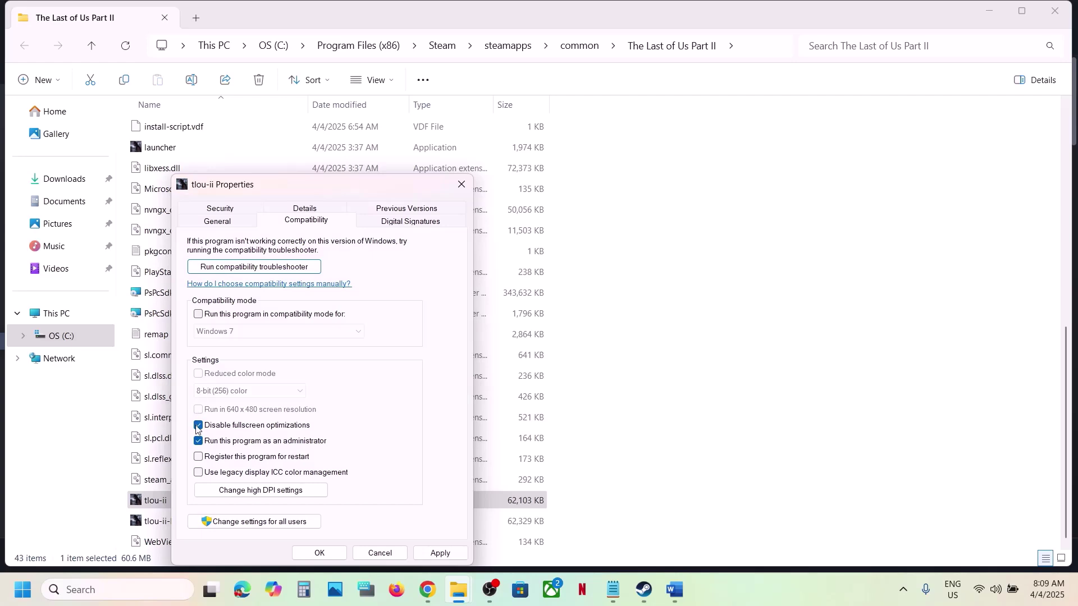
pyautogui.click(440, 553)
pyautogui.click(318, 553)
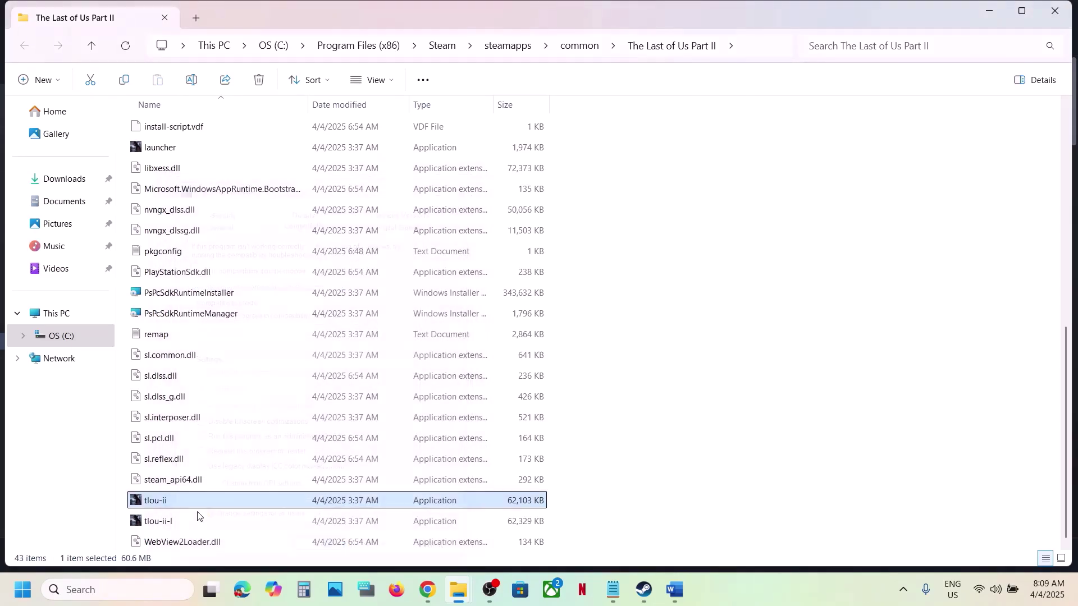
# Switch to the Word document and read Step 5 about the in-game graphics options to turn off.
pyautogui.click(151, 520)
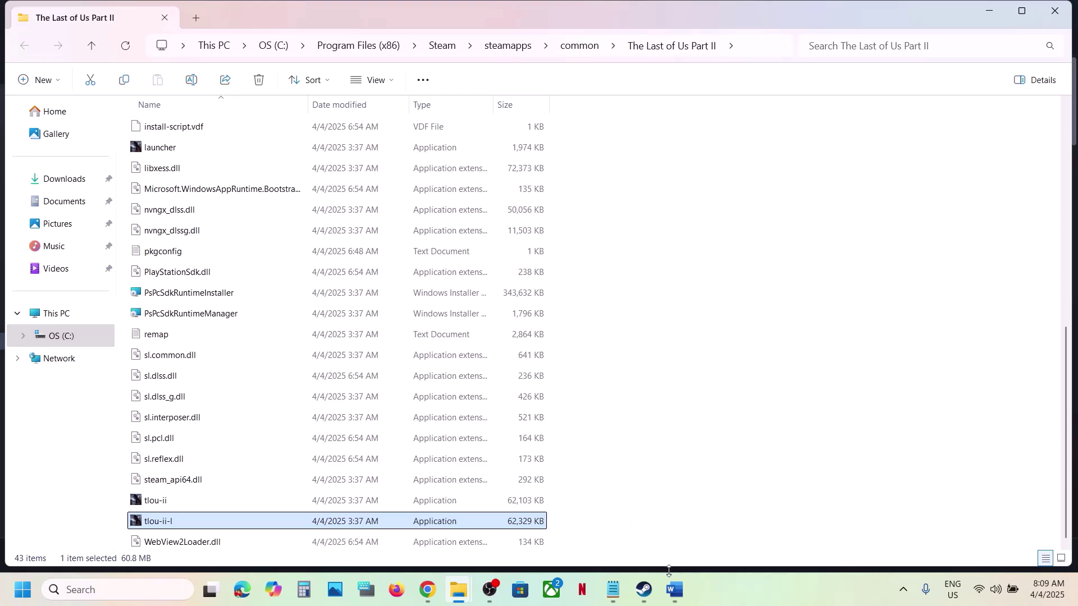
pyautogui.click(644, 589)
pyautogui.click(674, 589)
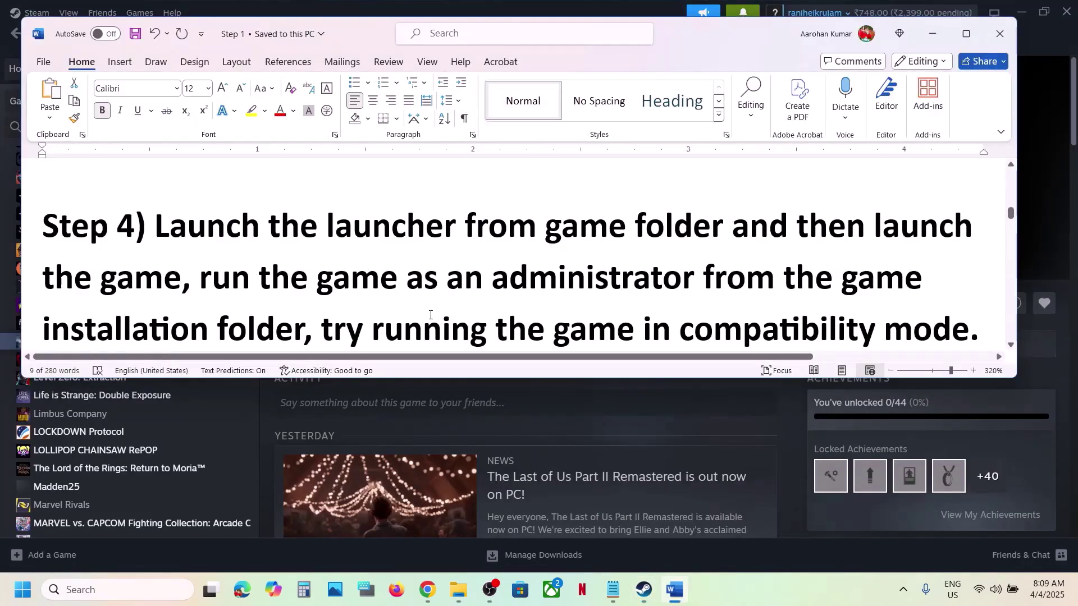
pyautogui.scroll(-5, 430, 315)
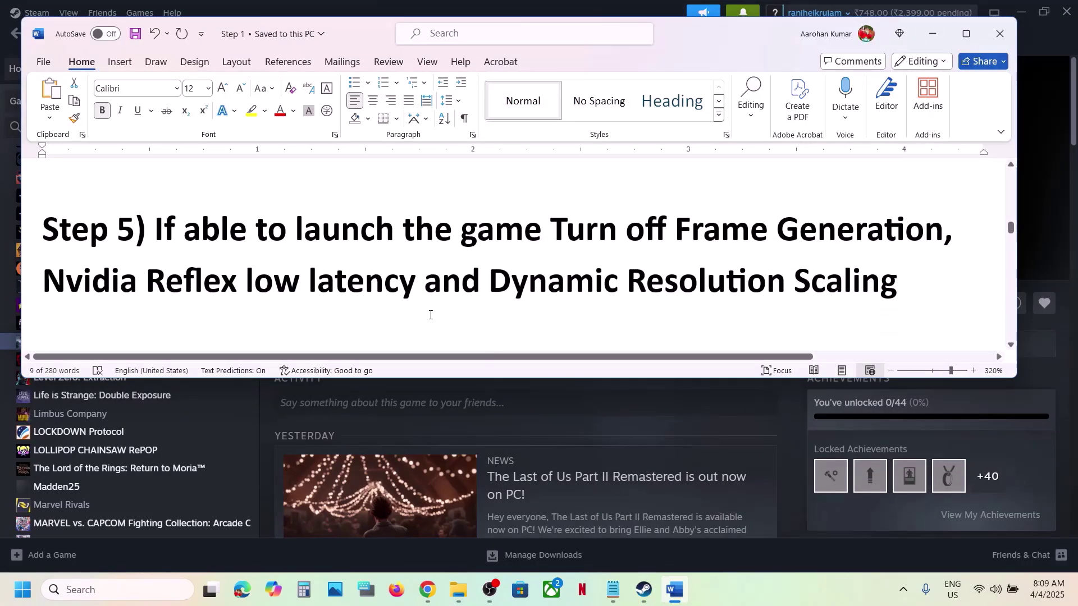
pyautogui.moveTo(552, 232); pyautogui.dragTo(898, 241)
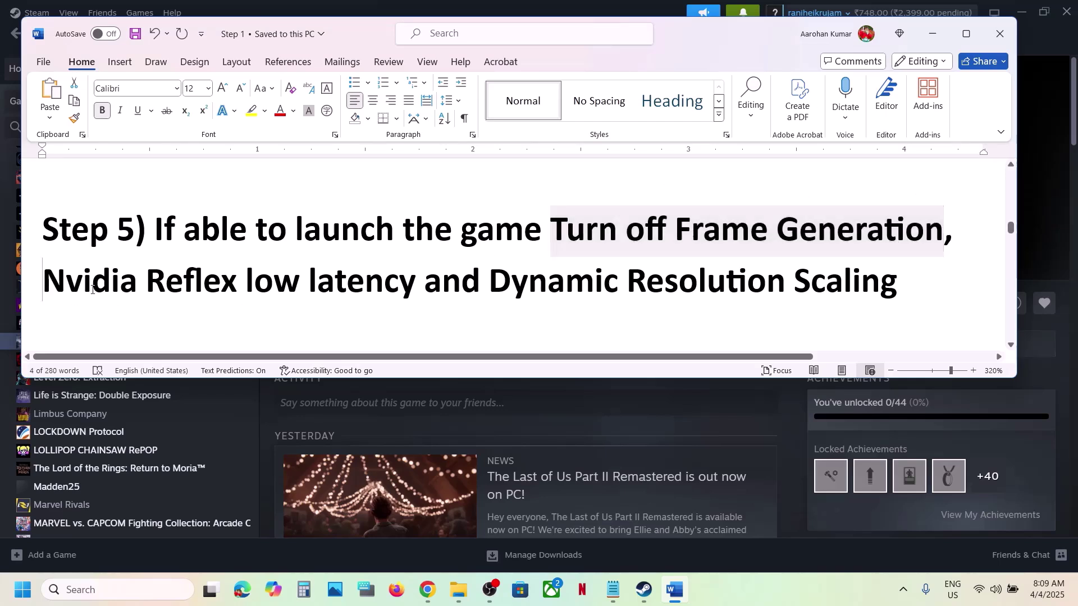
pyautogui.moveTo(46, 291); pyautogui.dragTo(370, 297)
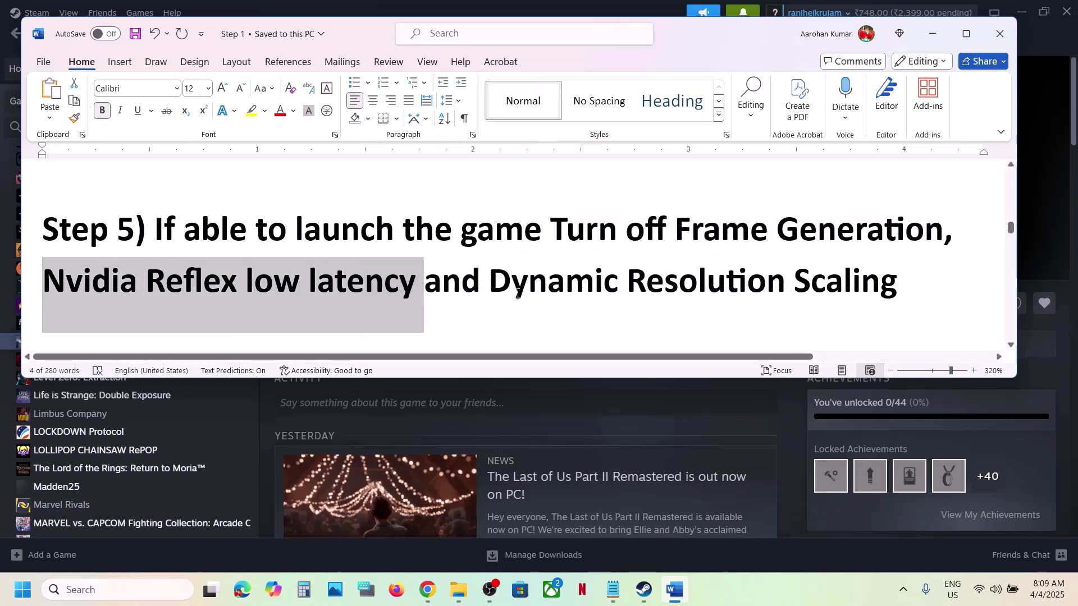
pyautogui.moveTo(512, 291); pyautogui.dragTo(853, 301)
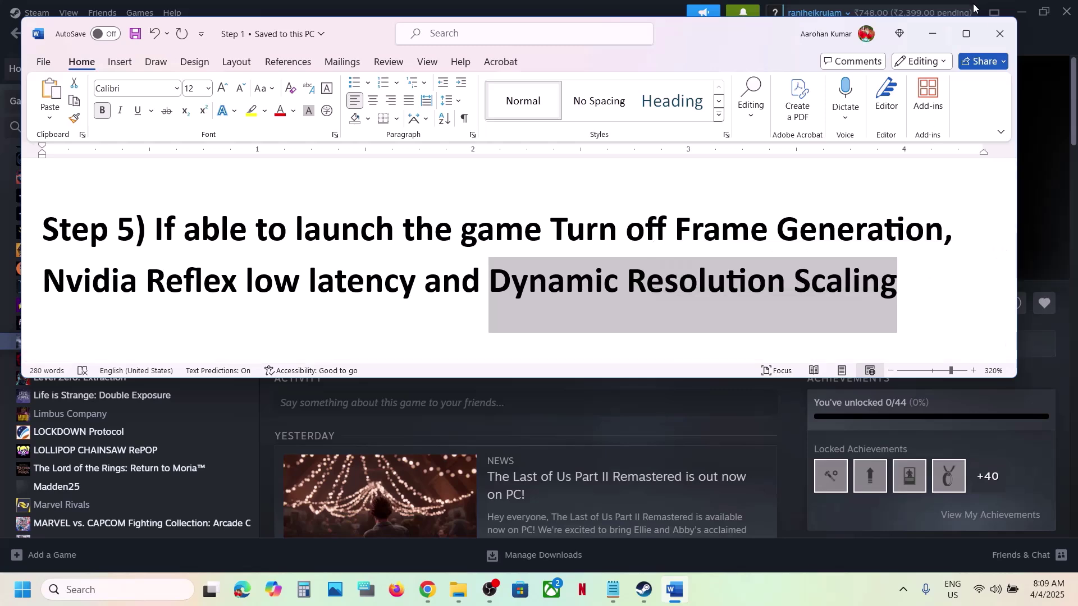
pyautogui.click(932, 33)
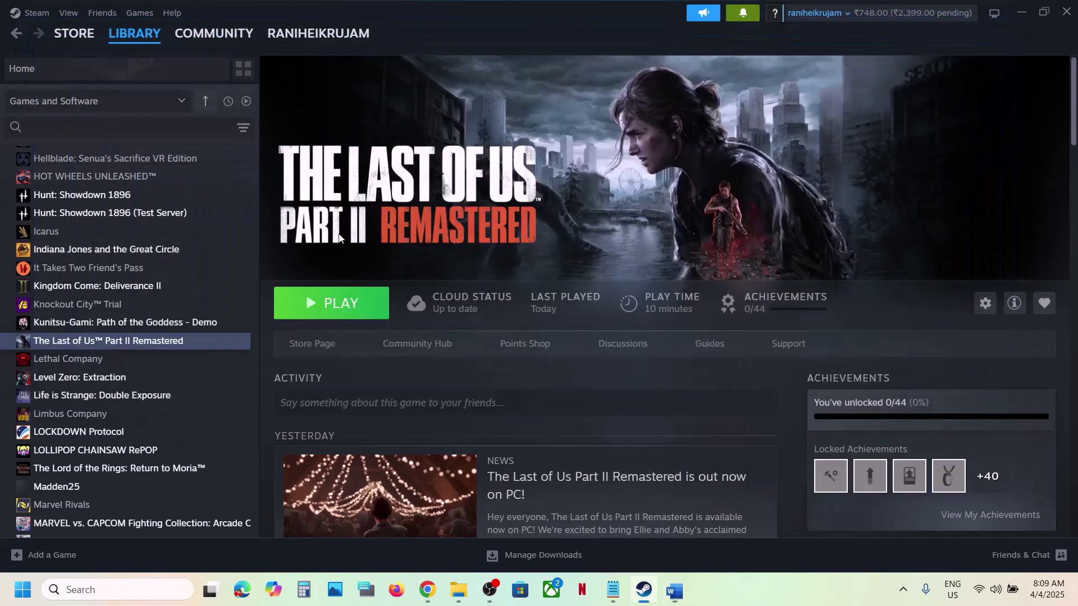
# Launch The Last of Us Part II Remastered from Steam and set NVIDIA Reflex Low Latency to Off in its launcher options.
pyautogui.click(313, 304)
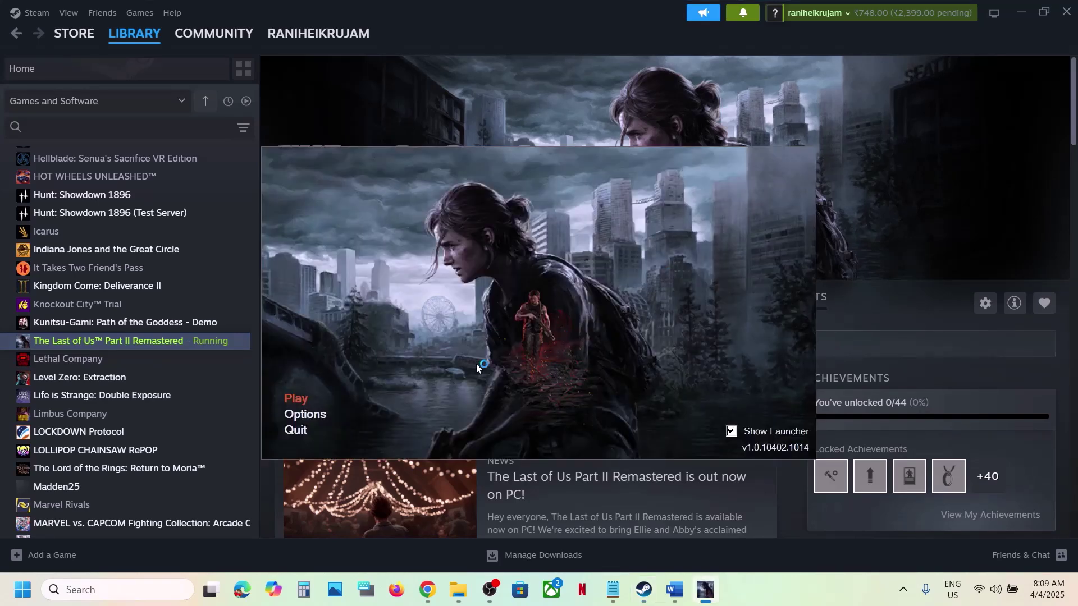
pyautogui.click(309, 418)
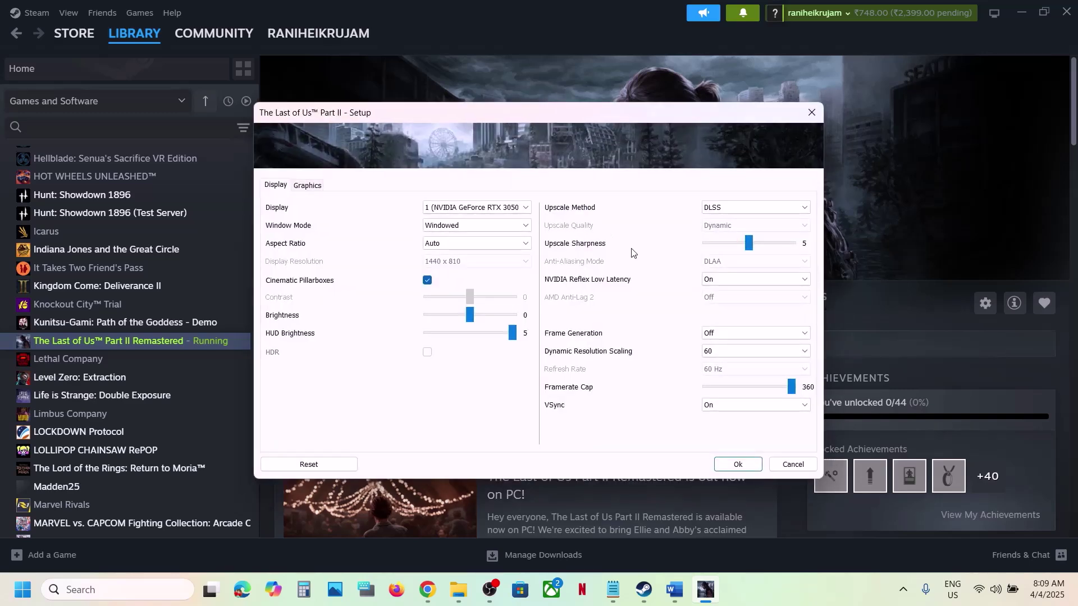
pyautogui.click(724, 280)
pyautogui.click(727, 293)
# Set Frame Generation and Dynamic Resolution Scaling to Off in the game's display options.
pyautogui.click(721, 336)
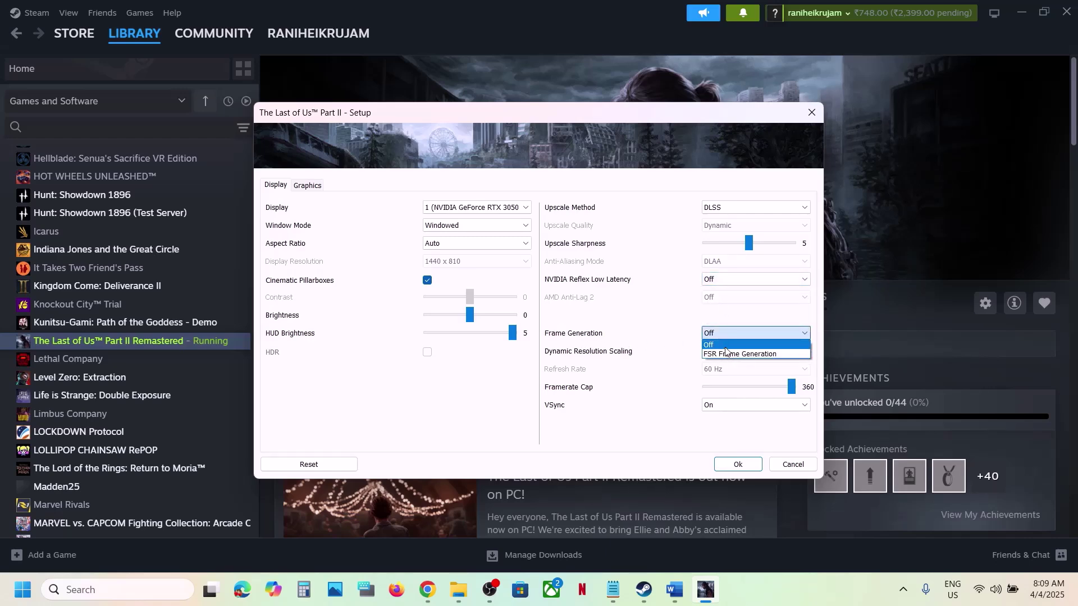
pyautogui.click(725, 347)
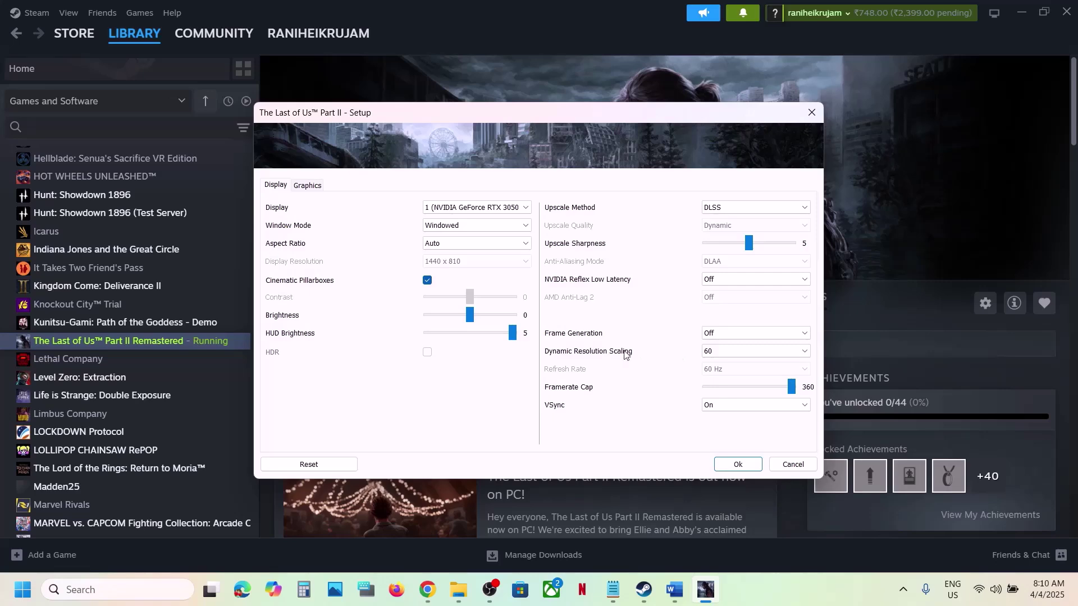
pyautogui.click(729, 353)
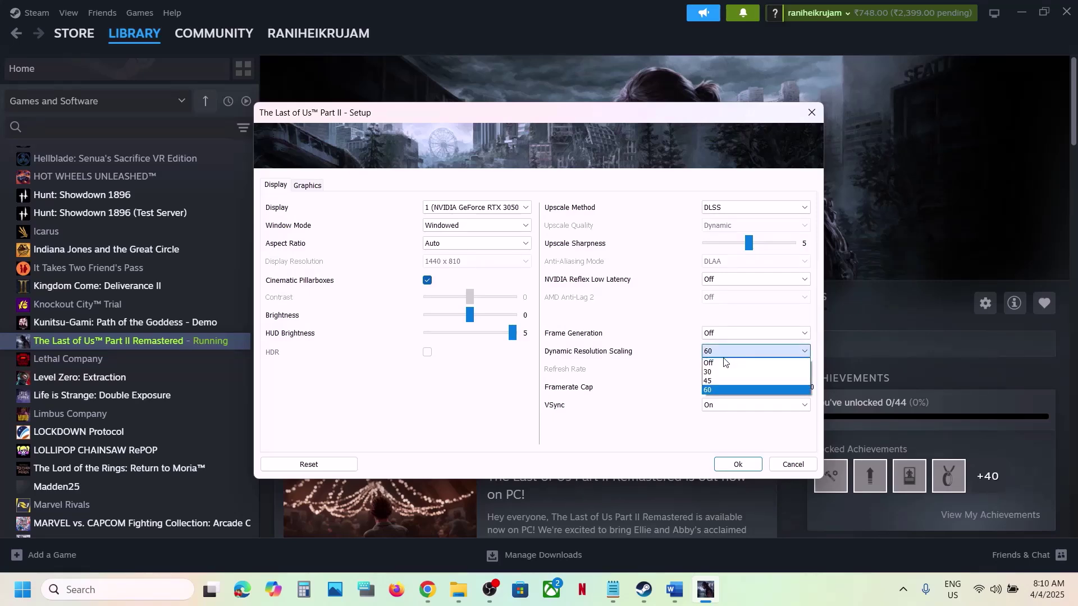
pyautogui.click(723, 363)
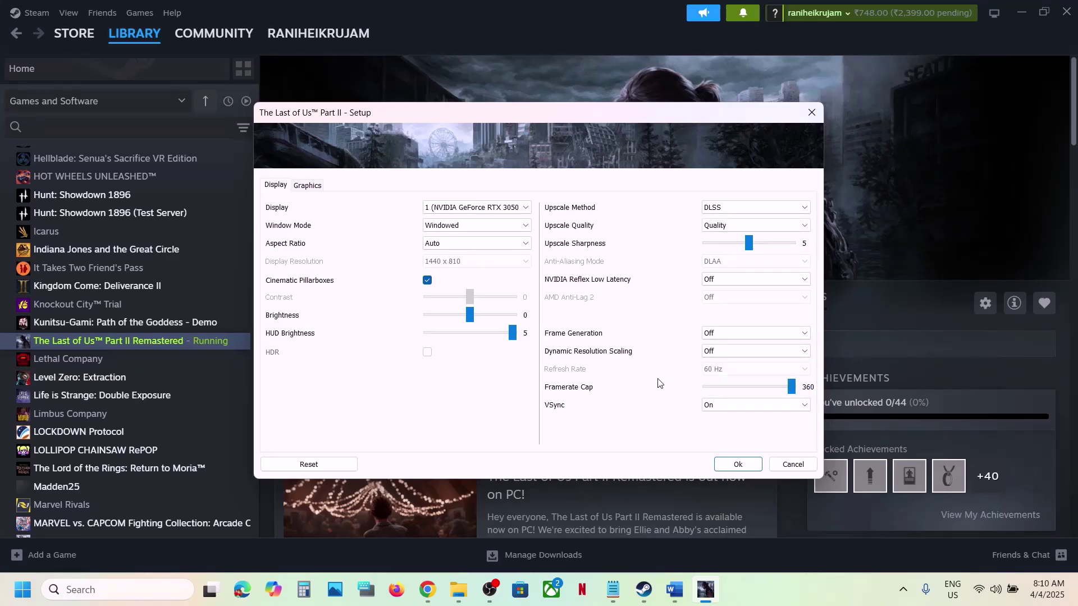
# Check the choices offered for Window Mode and Display in the game's setup options.
pyautogui.click(502, 227)
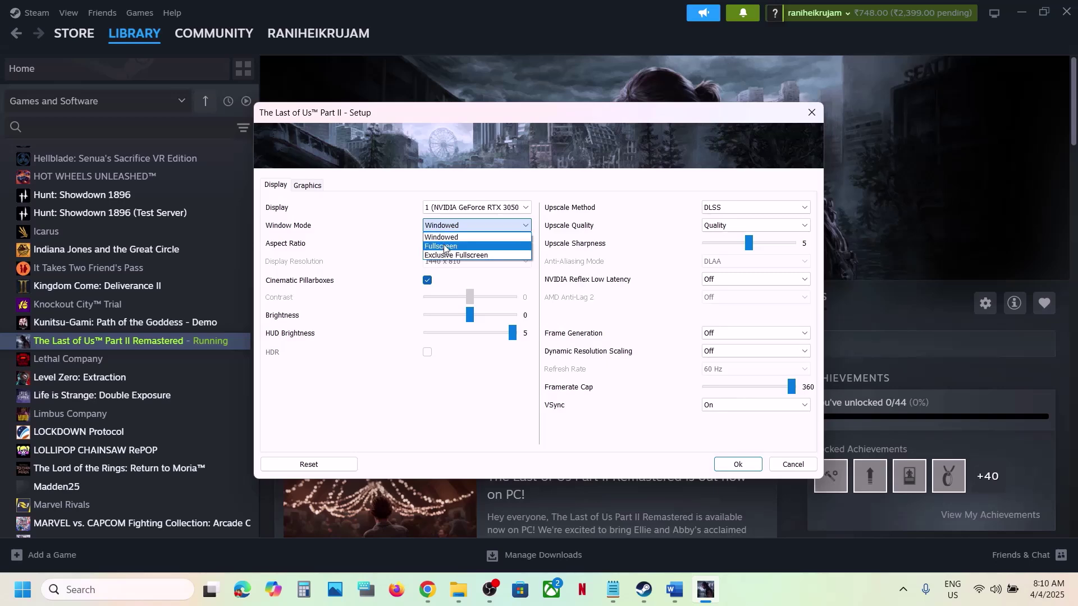
pyautogui.click(407, 242)
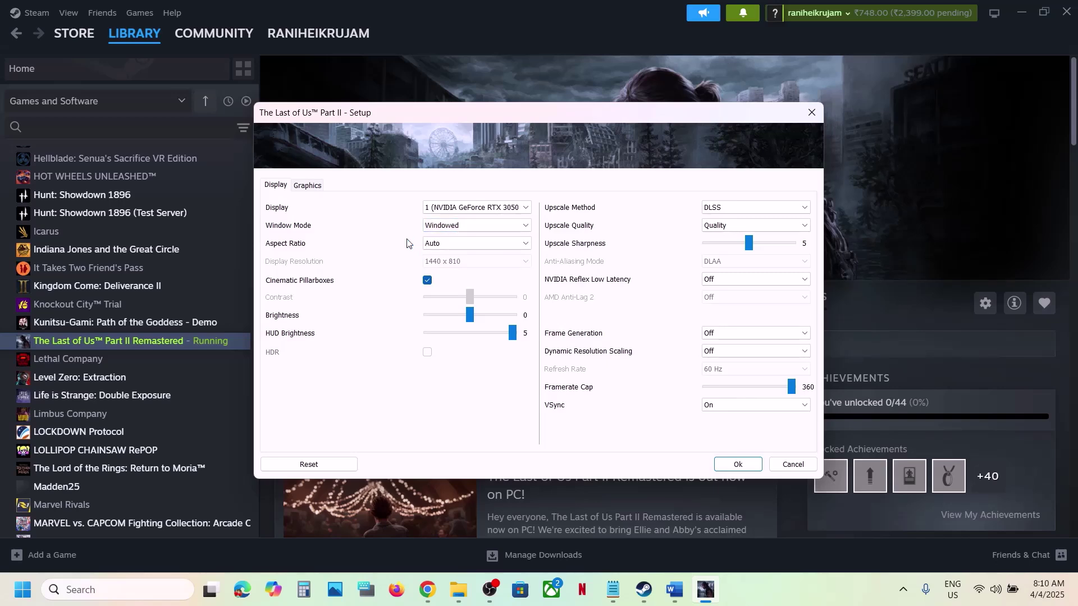
pyautogui.click(489, 209)
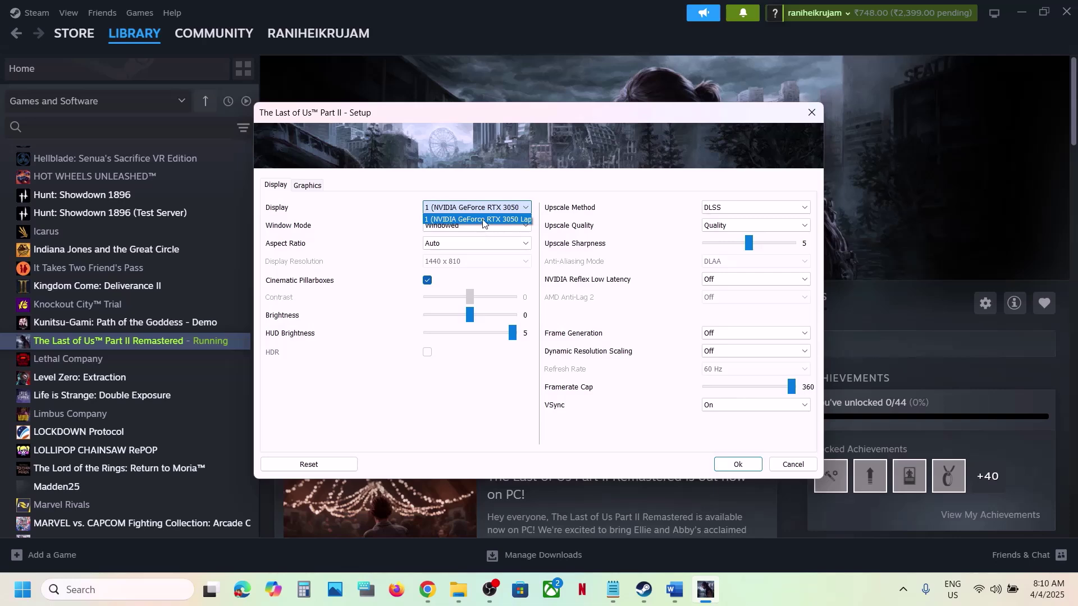
pyautogui.click(393, 250)
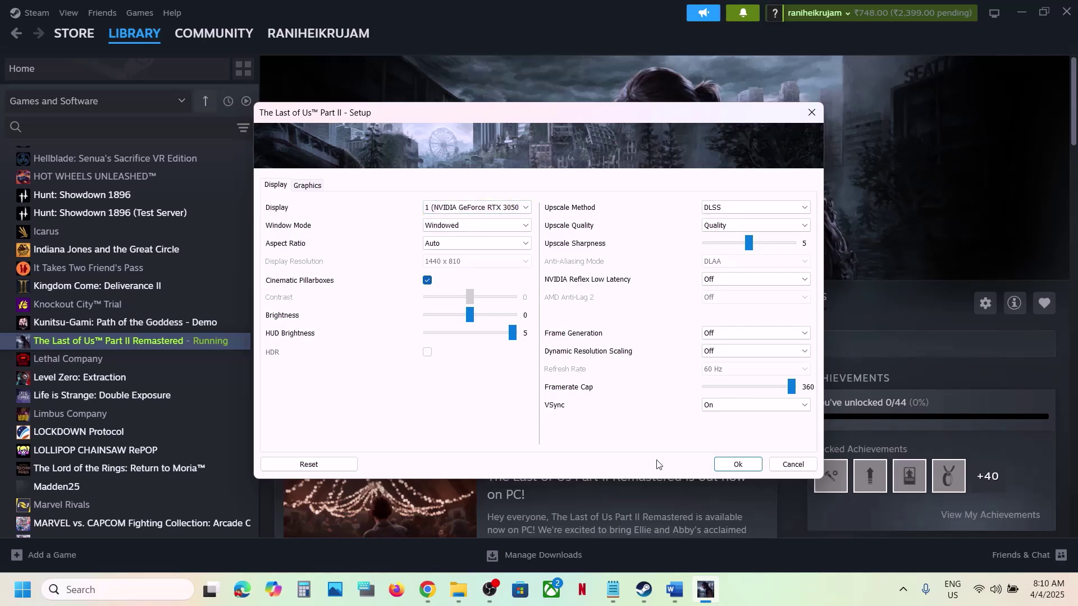
# Accept the display options and quit the game launcher.
pyautogui.click(723, 465)
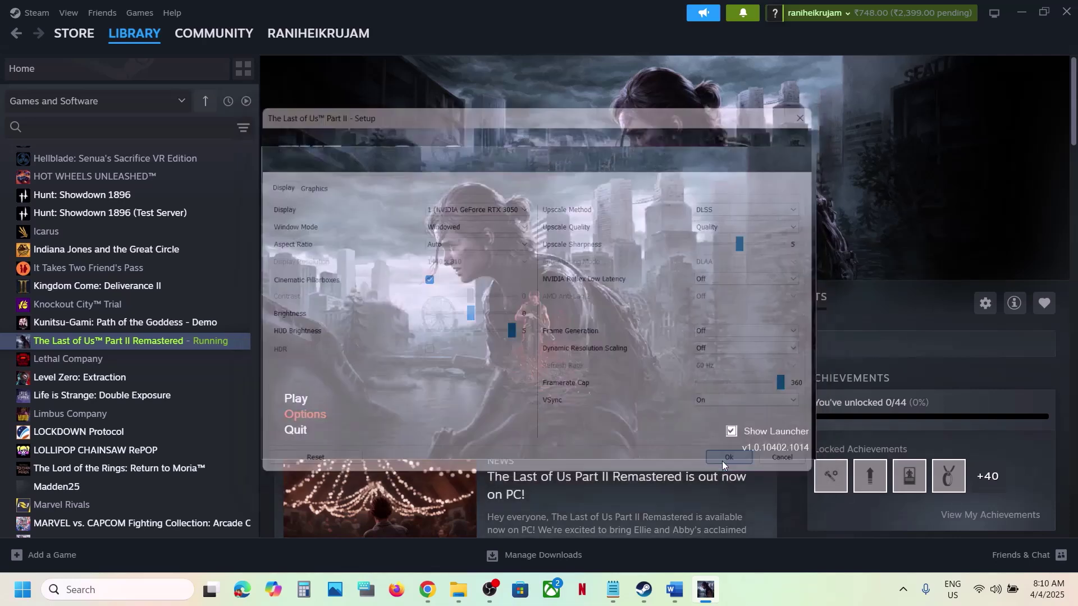
pyautogui.click(290, 436)
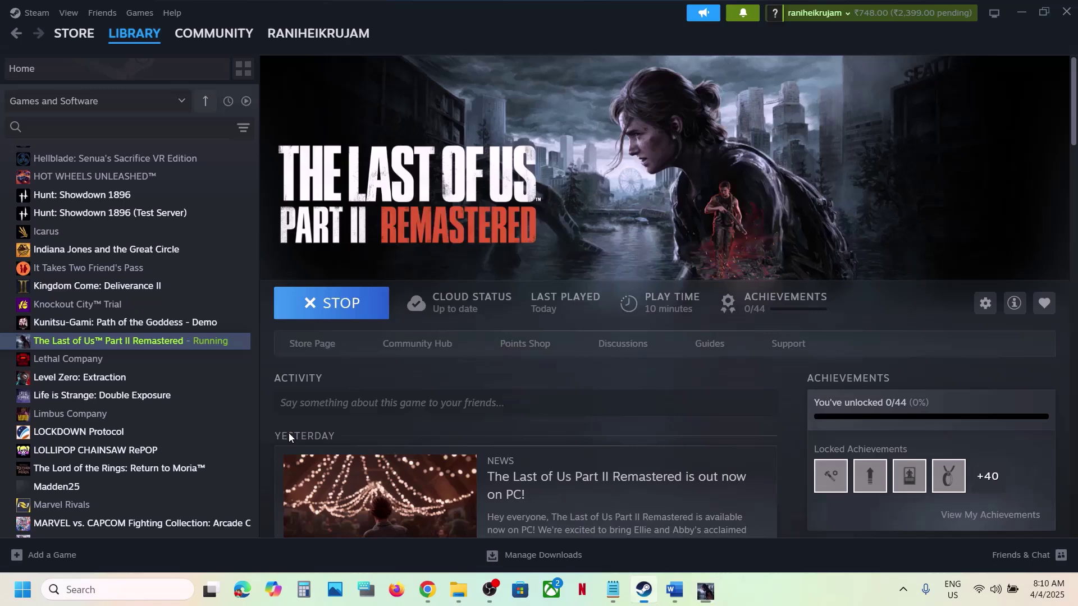
# Return to the Word document and read Step 6 on clean graphics driver installation with its NVIDIA and AMD links.
pyautogui.click(674, 589)
pyautogui.scroll(-3, 432, 303)
pyautogui.scroll(-2, 432, 303)
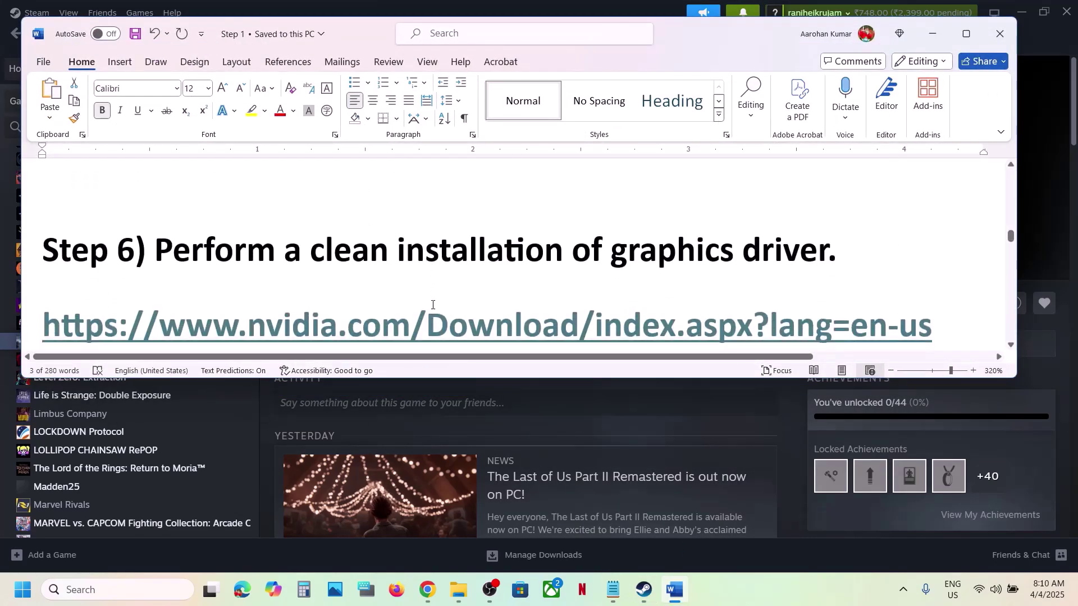
pyautogui.moveTo(299, 213); pyautogui.dragTo(563, 218)
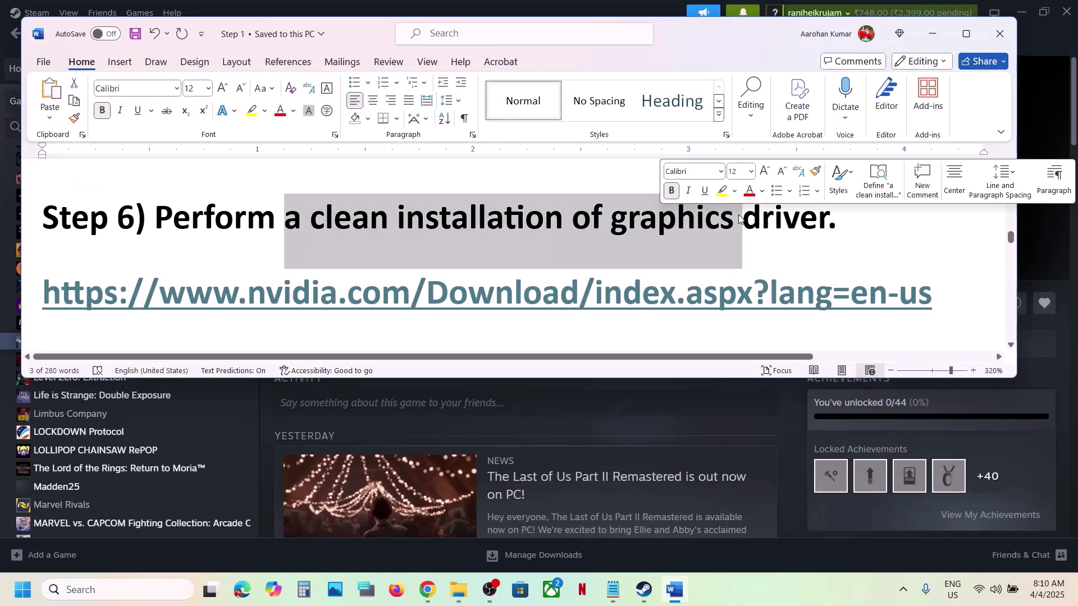
pyautogui.moveTo(266, 293); pyautogui.dragTo(511, 311)
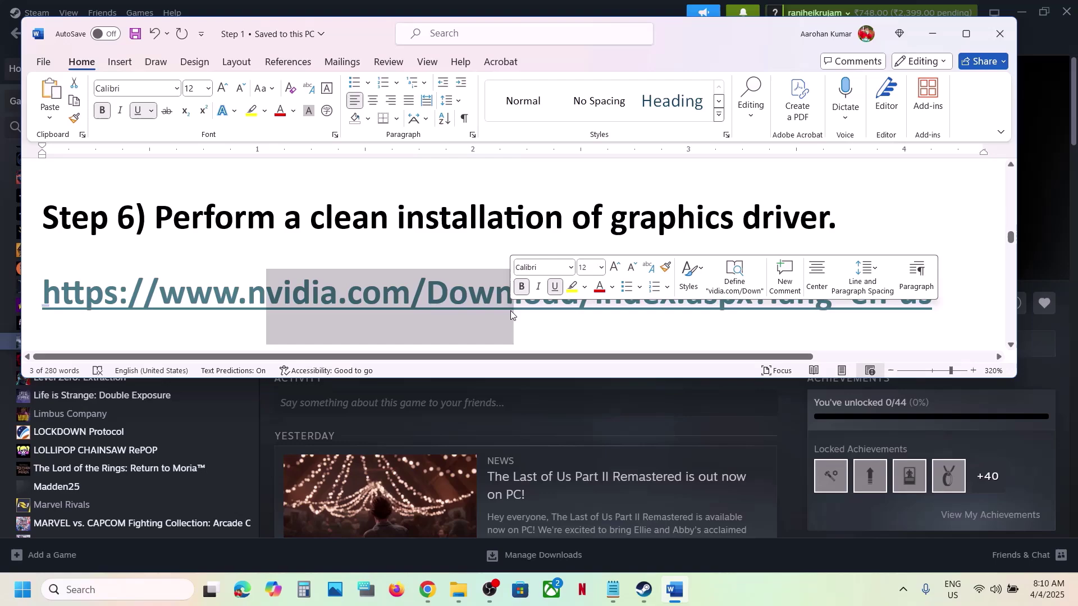
pyautogui.click(966, 33)
pyautogui.scroll(-1, 479, 264)
pyautogui.scroll(3, 479, 263)
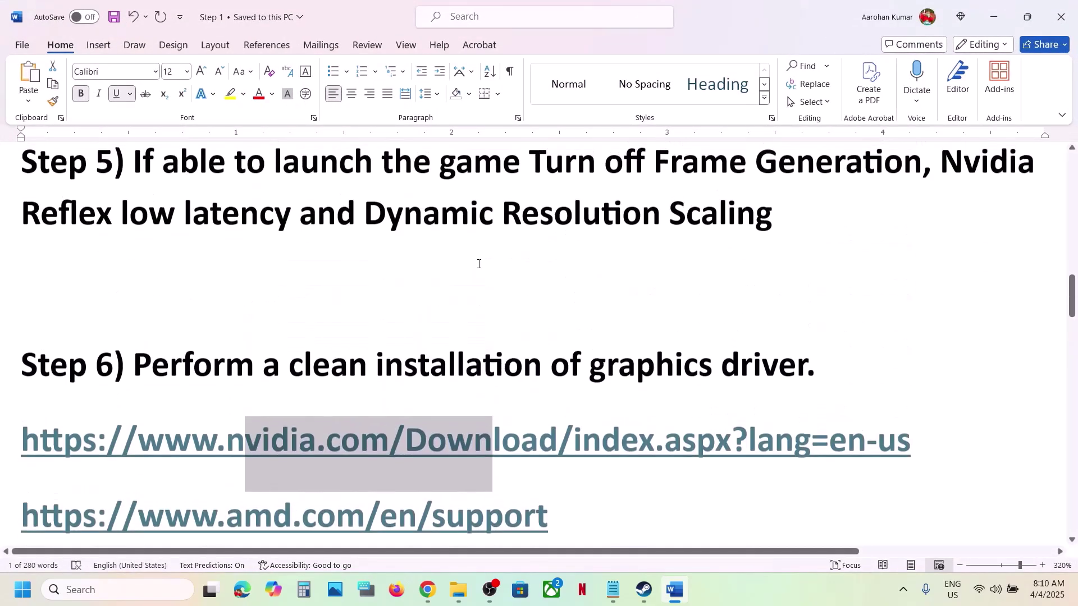
pyautogui.scroll(-2, 398, 299)
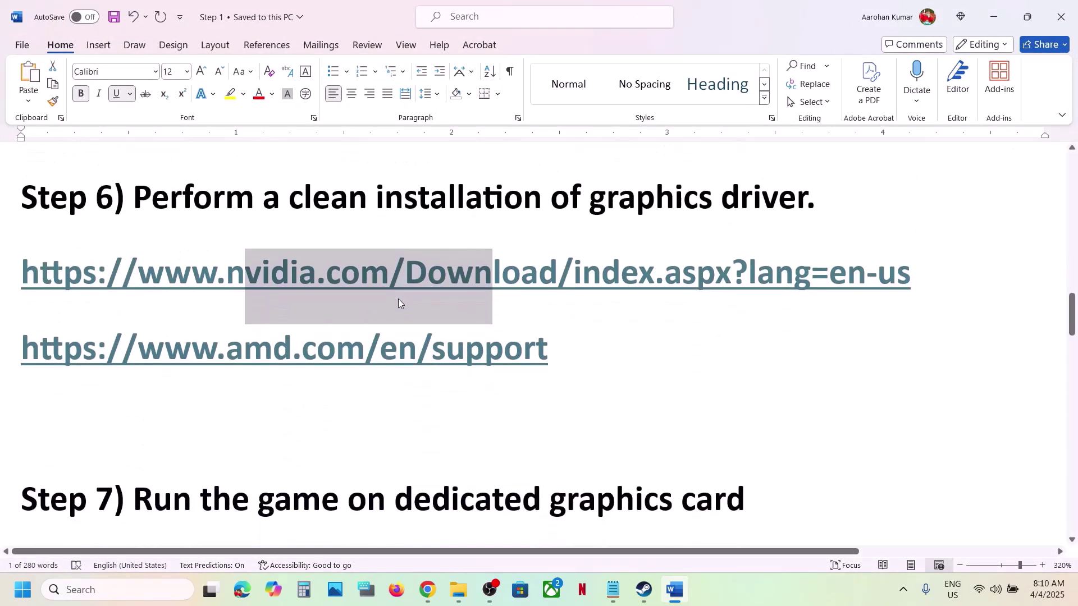
# Search NVIDIA's driver page in Chrome for GeForce RTX 3050 Laptop GPU drivers for Windows 11, and open the results image 1.png.
pyautogui.click(637, 591)
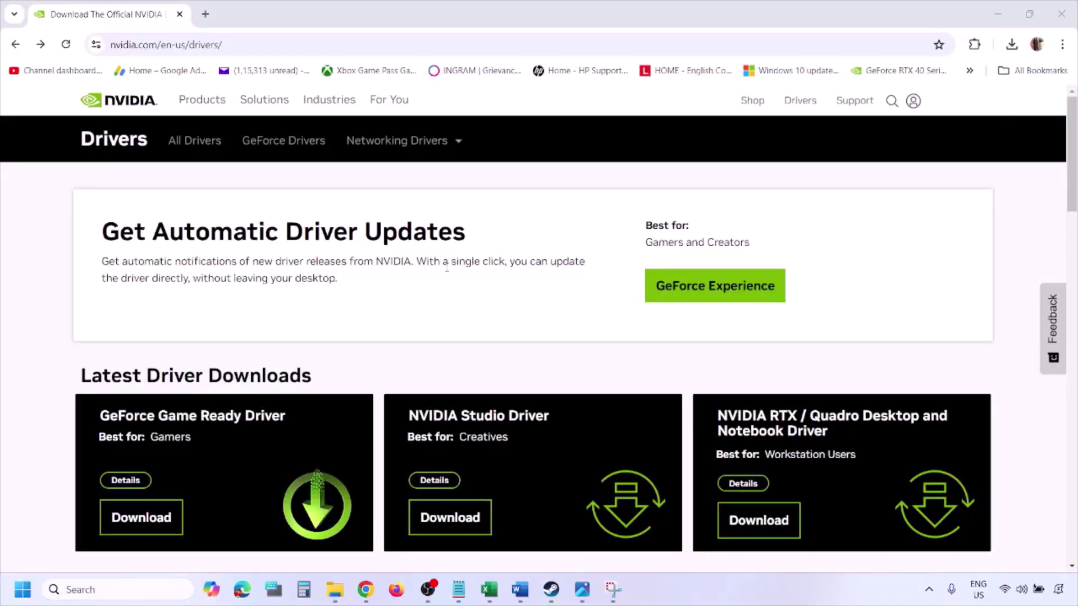
pyautogui.scroll(-8, 251, 343)
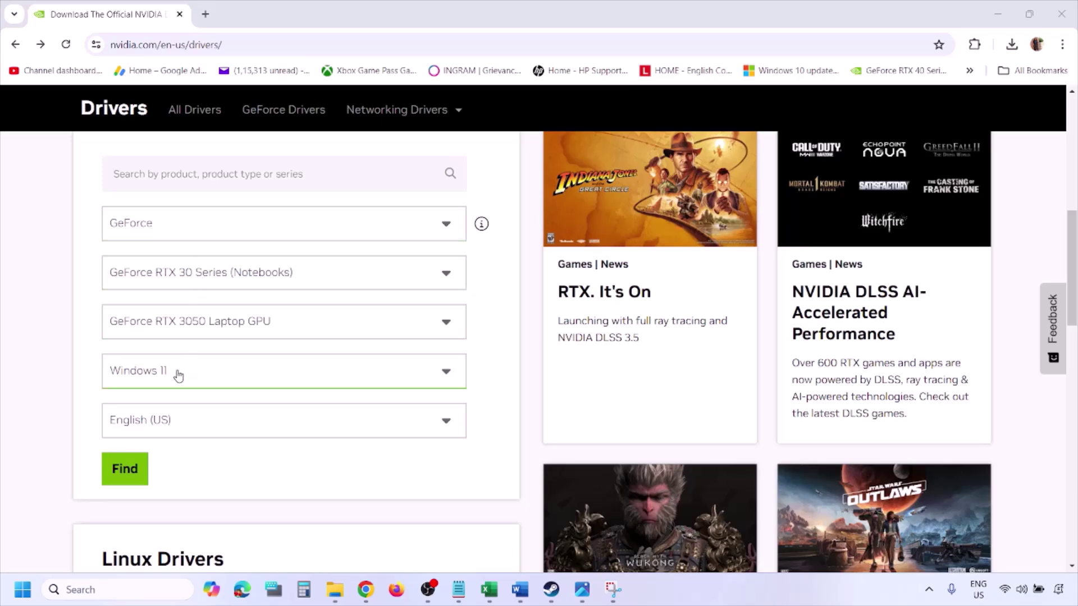
pyautogui.click(178, 374)
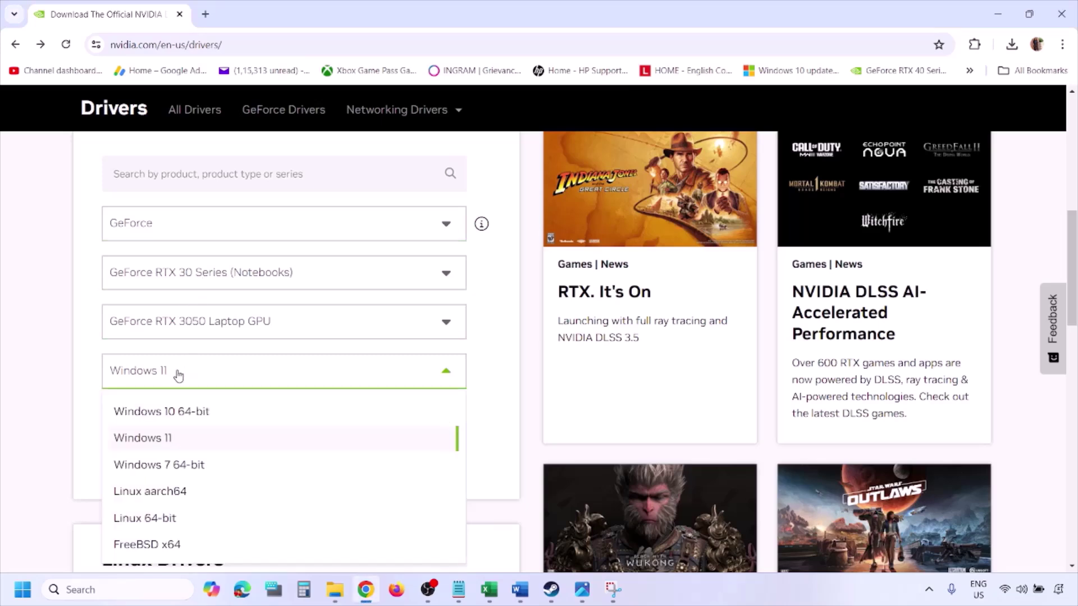
pyautogui.click(157, 443)
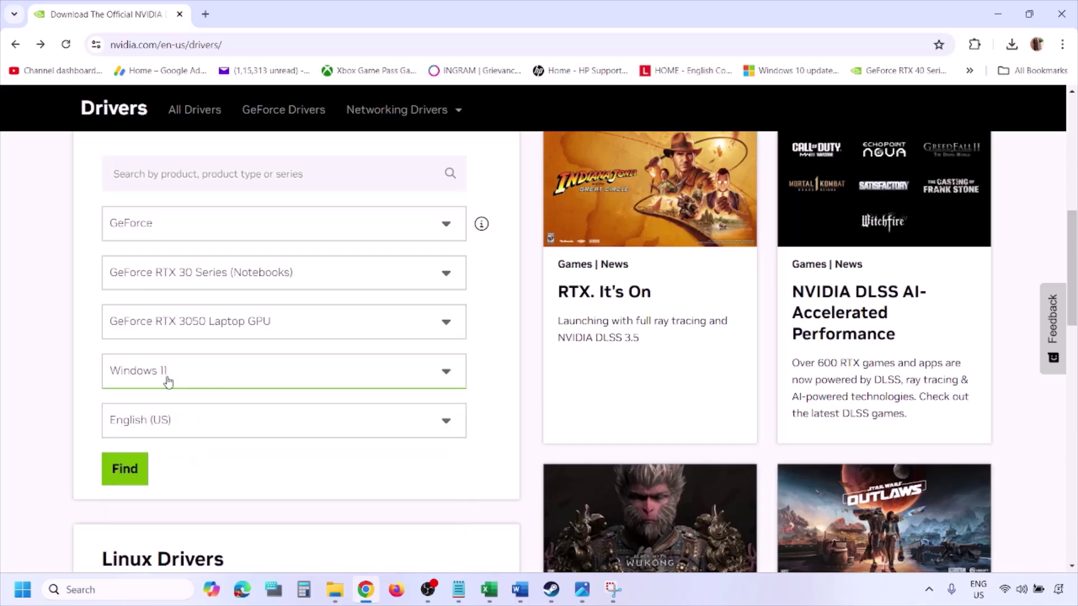
pyautogui.click(127, 471)
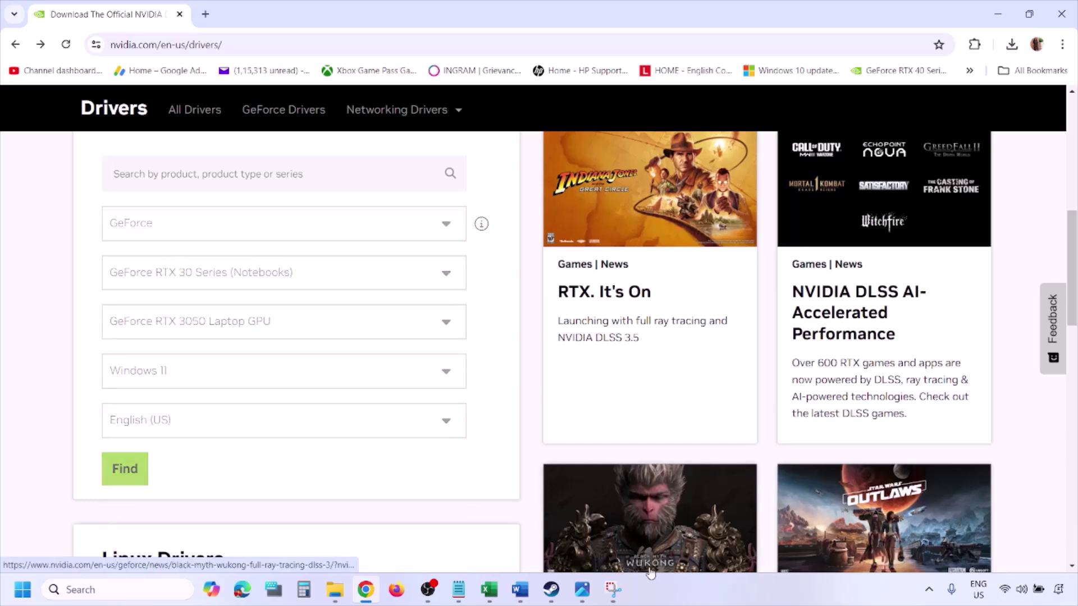
pyautogui.click(584, 596)
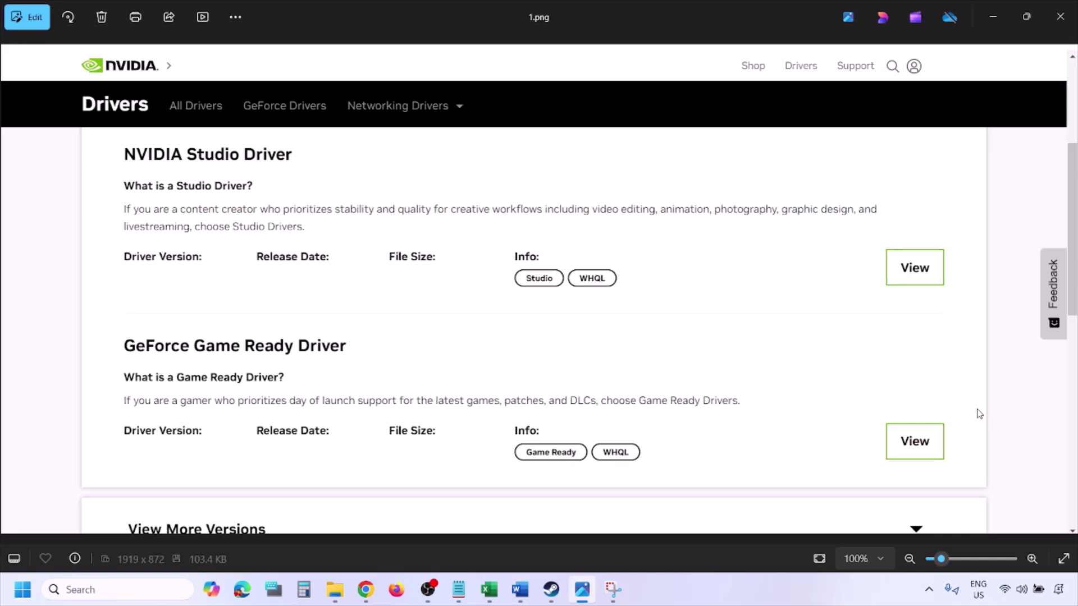
# Review images 2.png to 5.png, covering the NVIDIA driver download, installer, Custom (Advanced) option and clean installation setting.
pyautogui.press('Right')
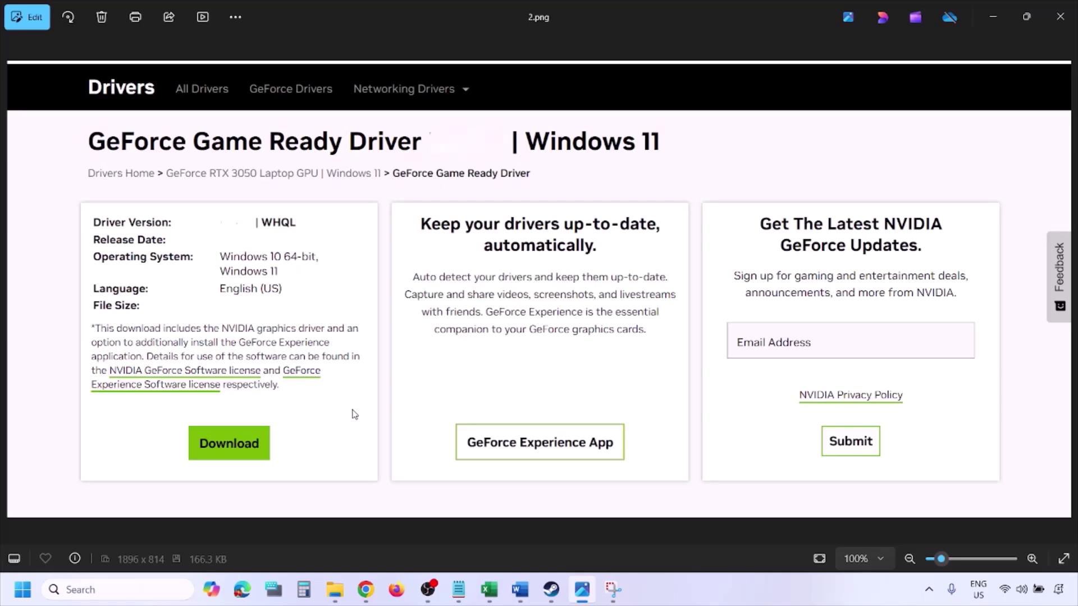
pyautogui.press('Right')
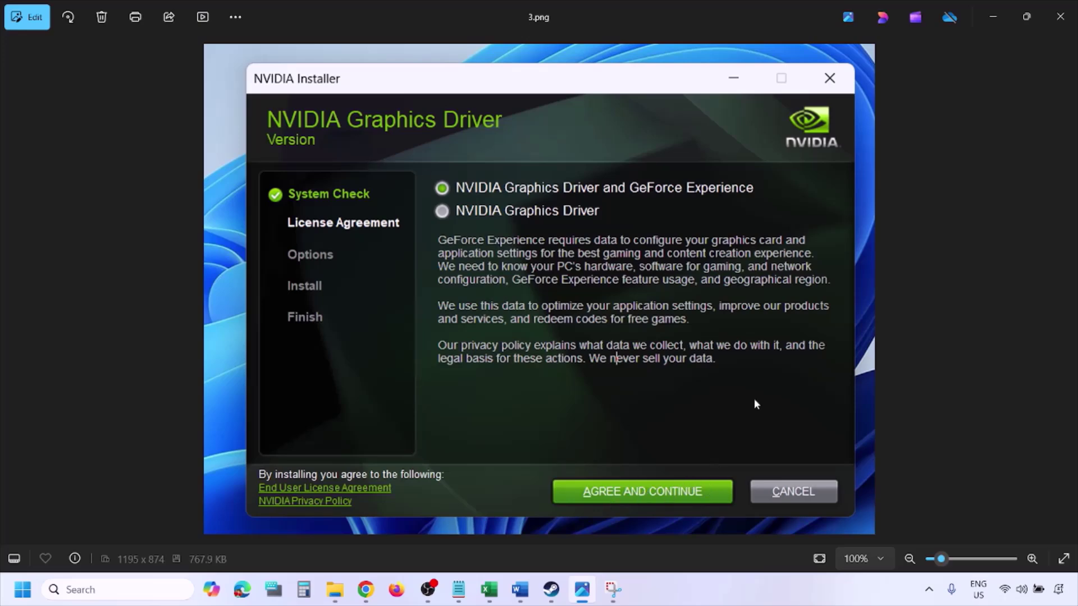
pyautogui.press('Right')
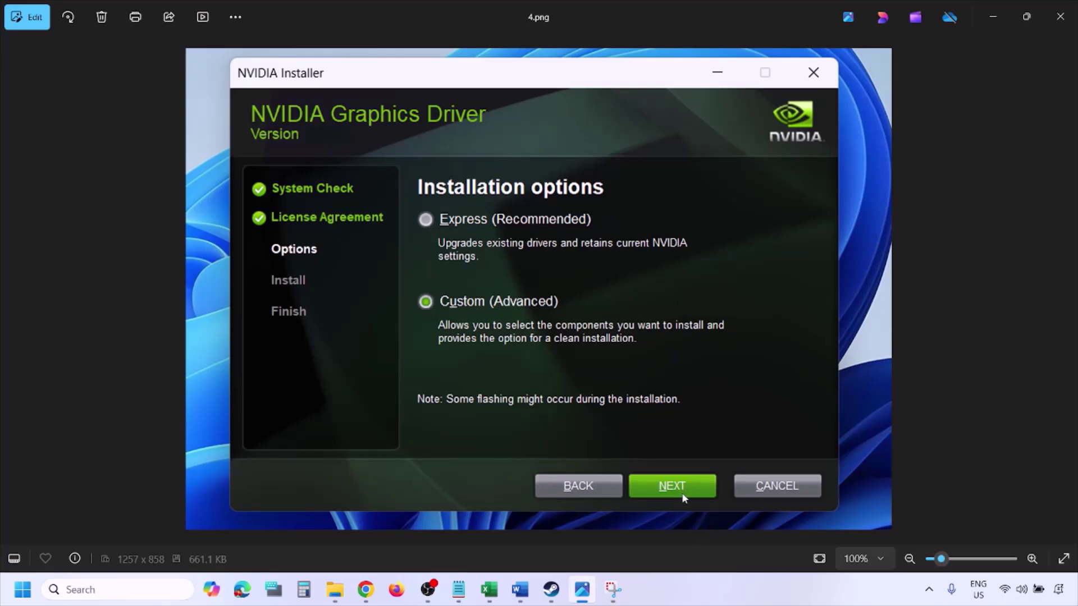
pyautogui.press('Right')
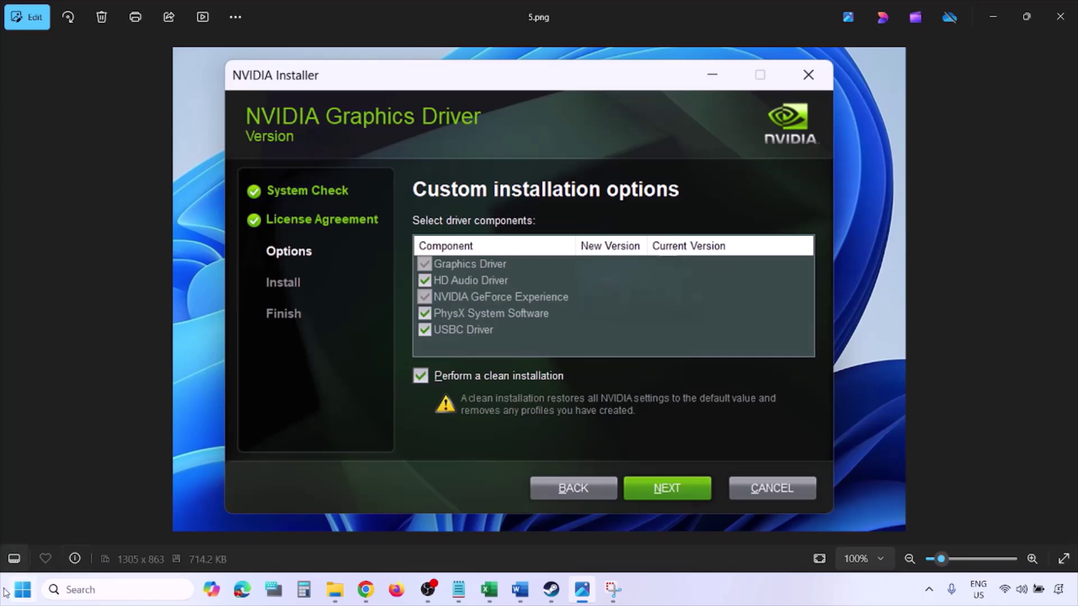
# Show the Windows power options containing Restart without restarting the computer.
pyautogui.click(22, 589)
pyautogui.click(409, 542)
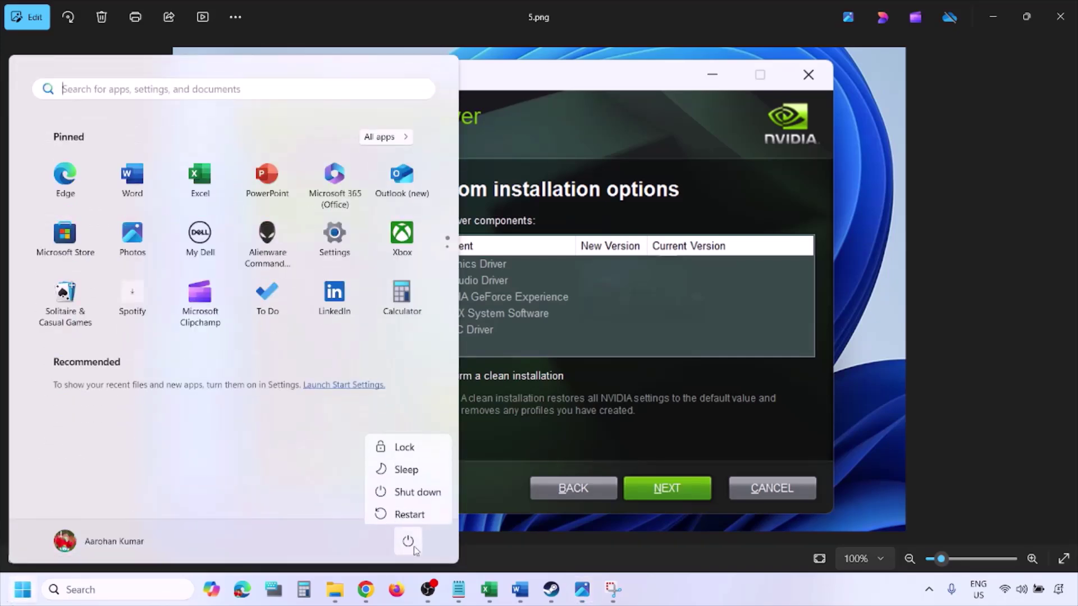
pyautogui.click(735, 602)
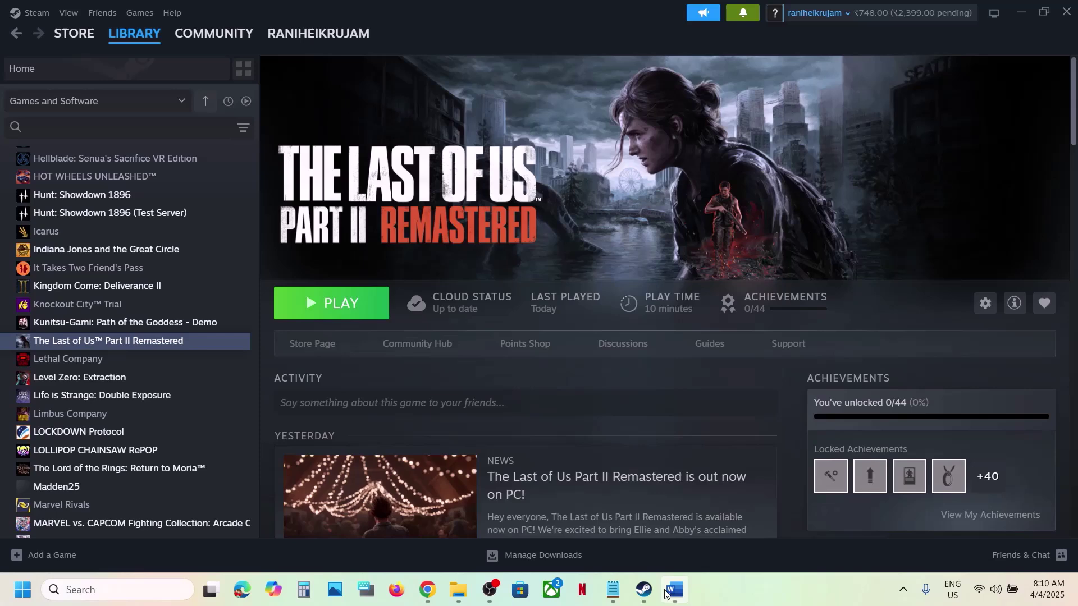
# Return to the Word document and read the AMD support link under Step 6 and the Step 7 heading.
pyautogui.click(666, 594)
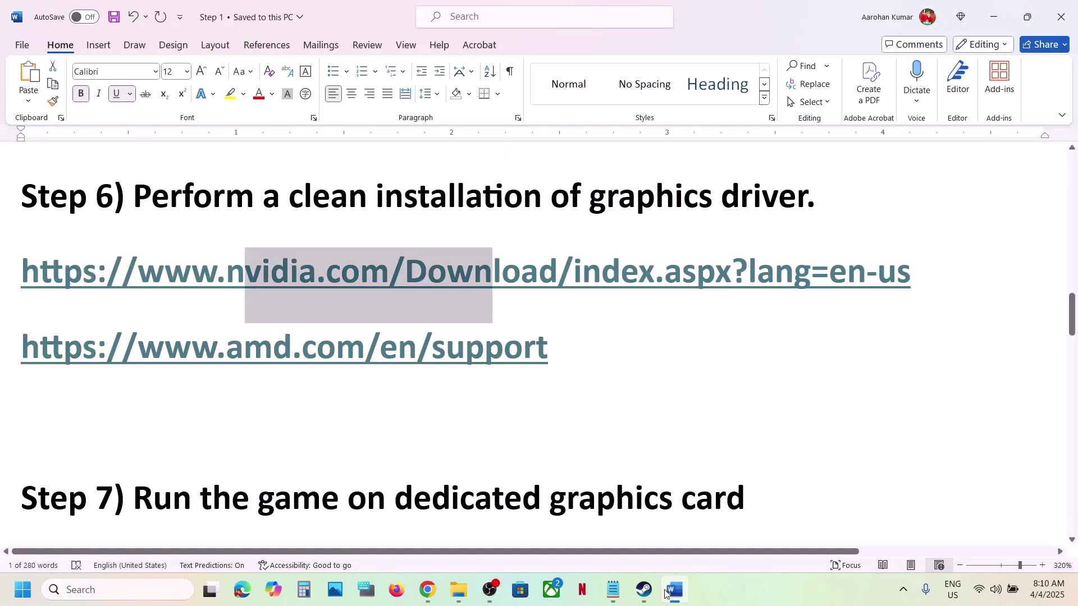
pyautogui.scroll(3, 191, 434)
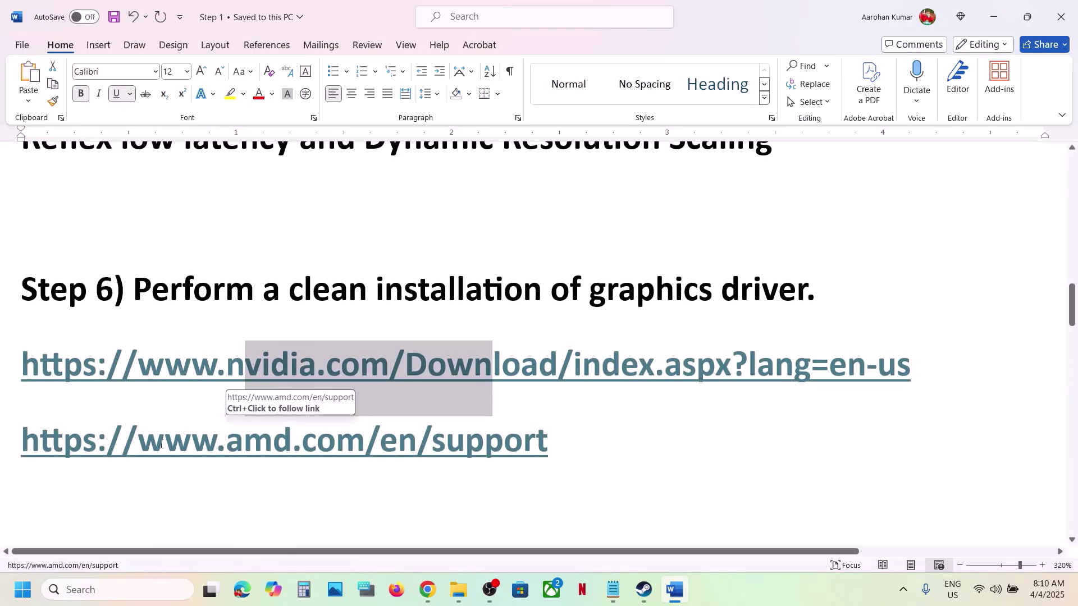
pyautogui.moveTo(165, 441); pyautogui.dragTo(536, 441)
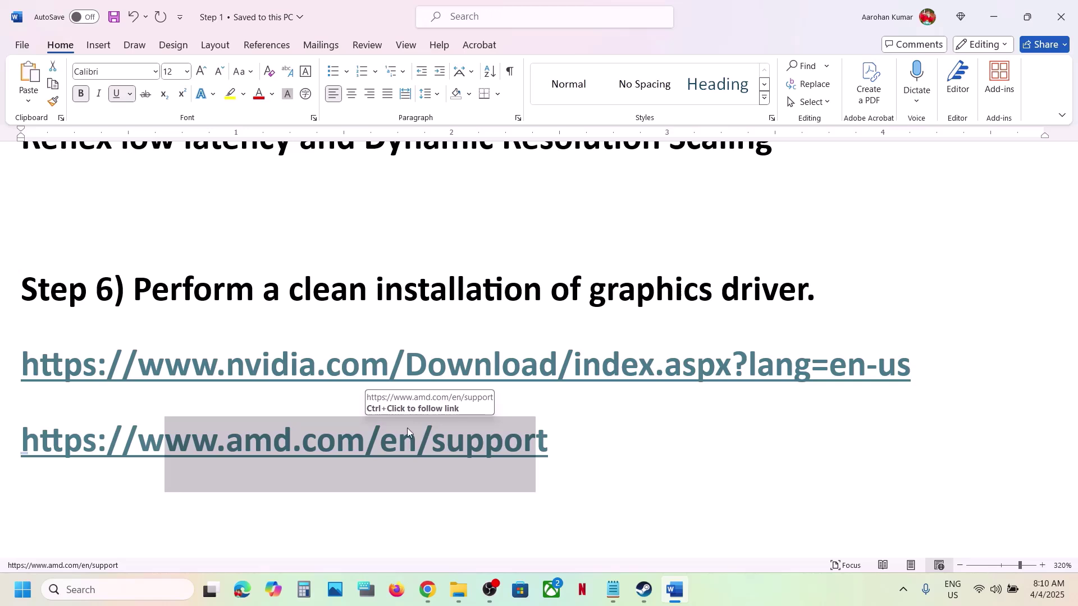
pyautogui.scroll(-3, 408, 428)
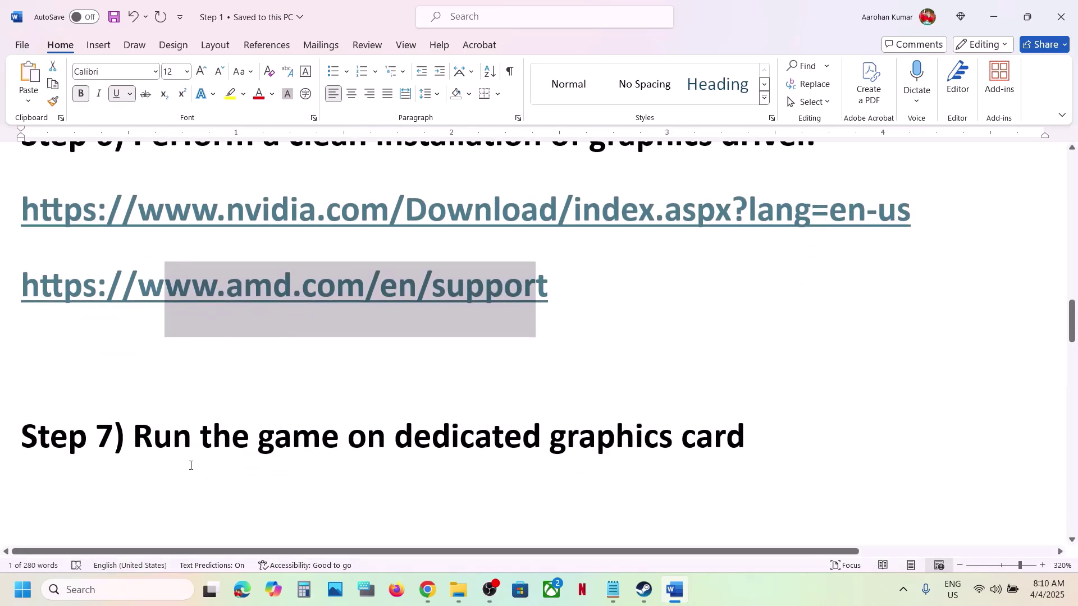
# Copy the word "graphics" from Step 7, search Windows for it and open Graphics settings.
pyautogui.doubleClick(578, 424)
pyautogui.hotkey('ctrl', 'c')
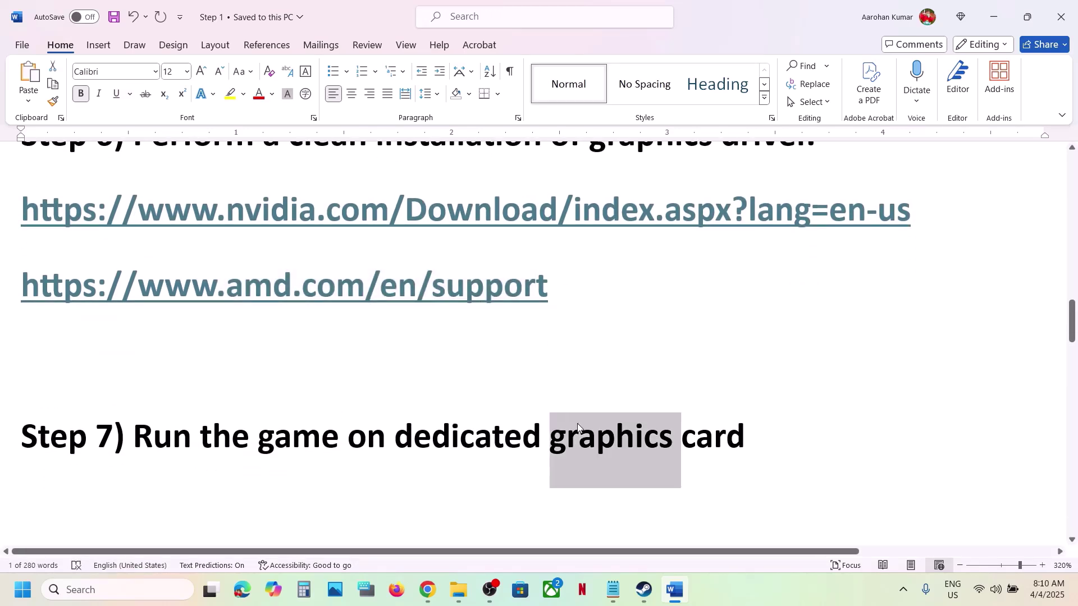
pyautogui.click(151, 584)
pyautogui.hotkey('ctrl', 'v')
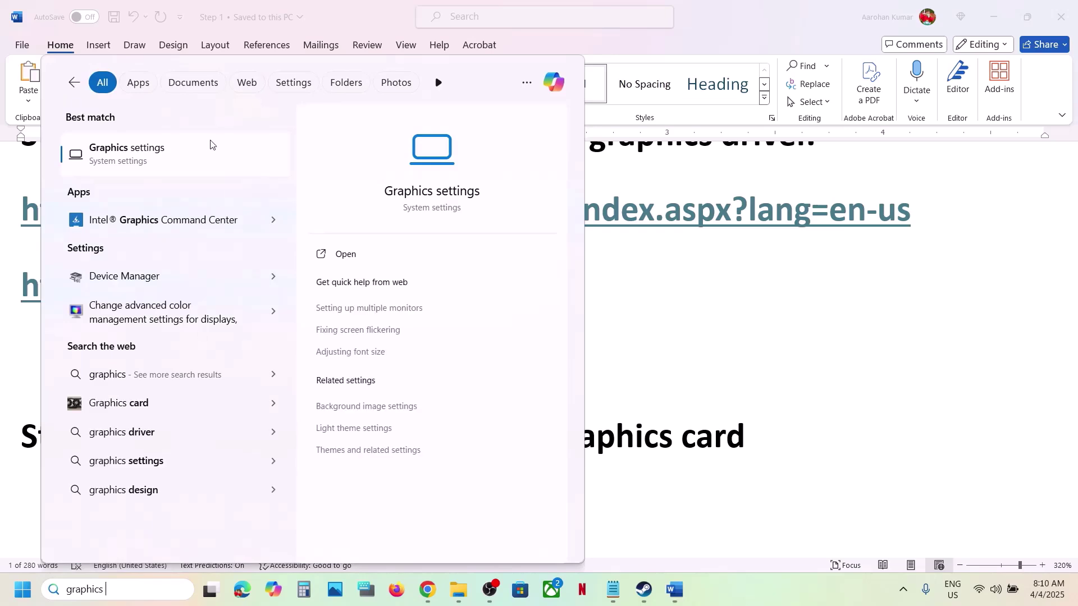
pyautogui.click(160, 161)
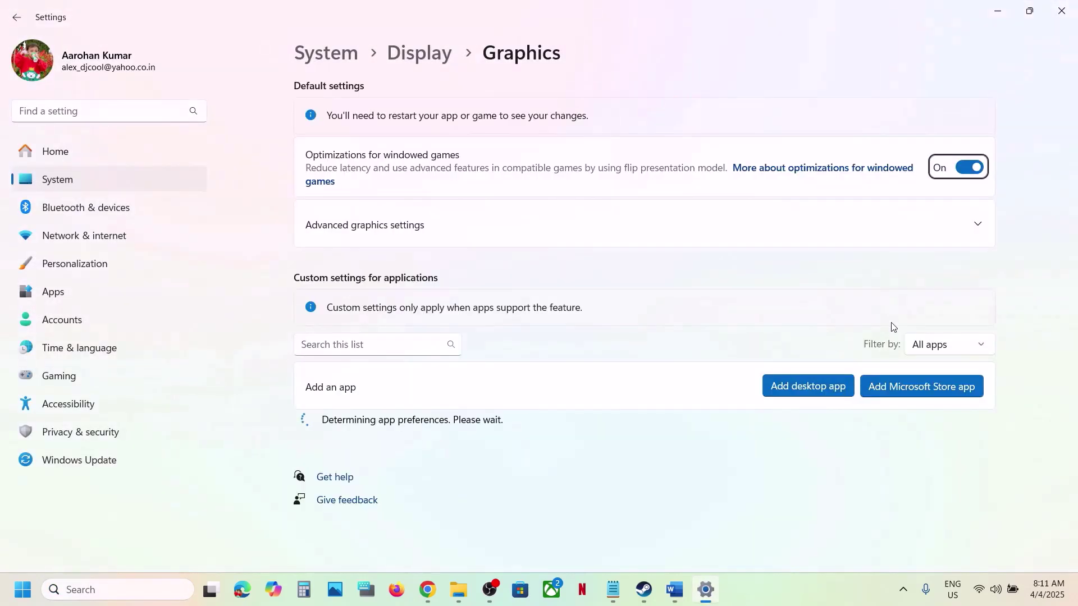
# Add tlou-ii from the Steam common folder The Last of Us Part II as a desktop app with custom graphics settings.
pyautogui.click(806, 386)
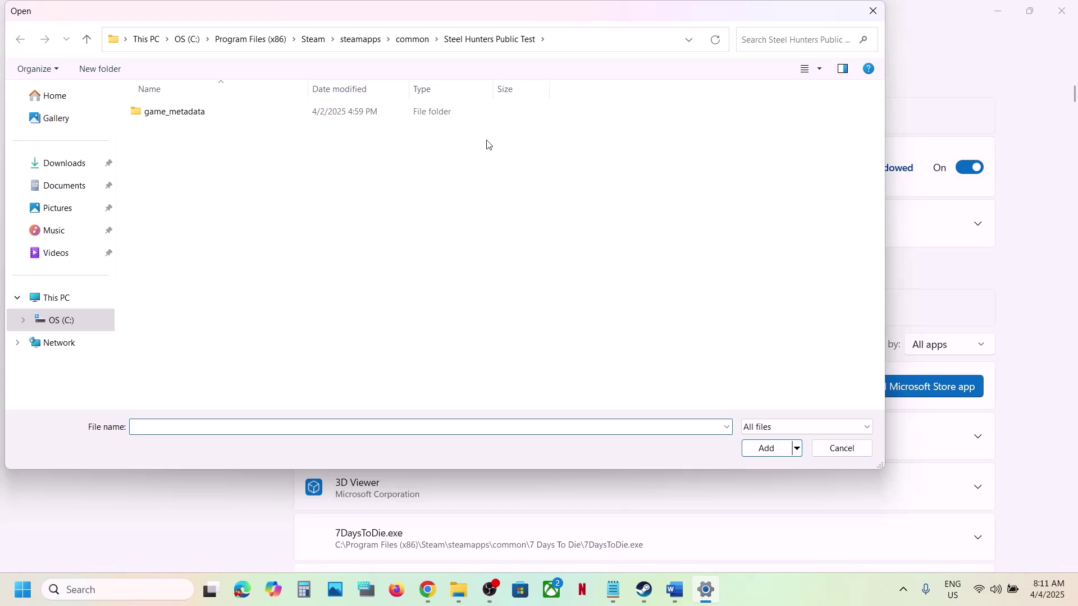
pyautogui.click(412, 39)
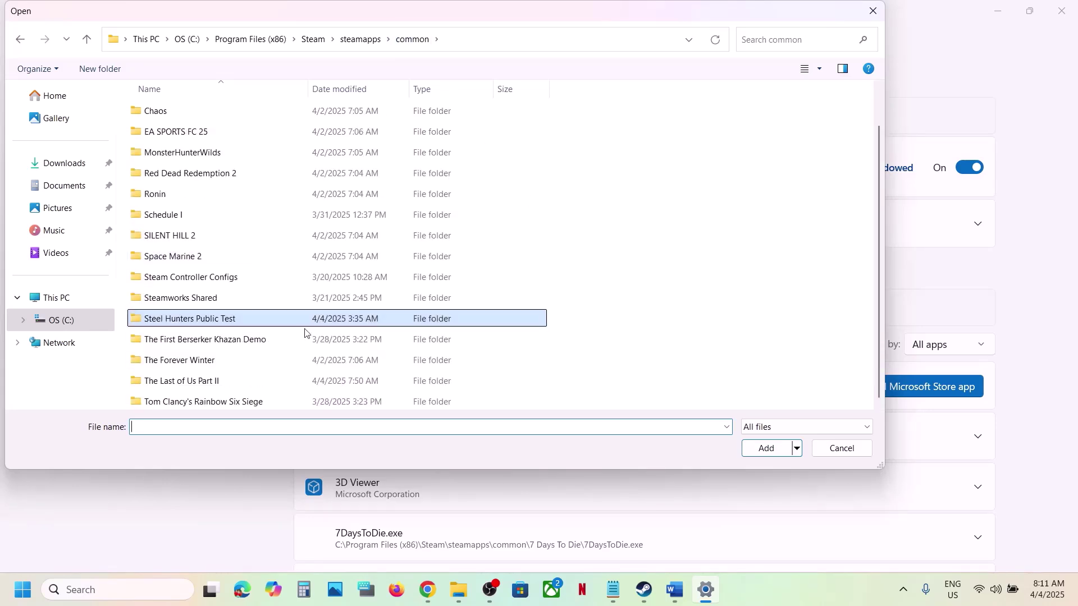
pyautogui.doubleClick(234, 381)
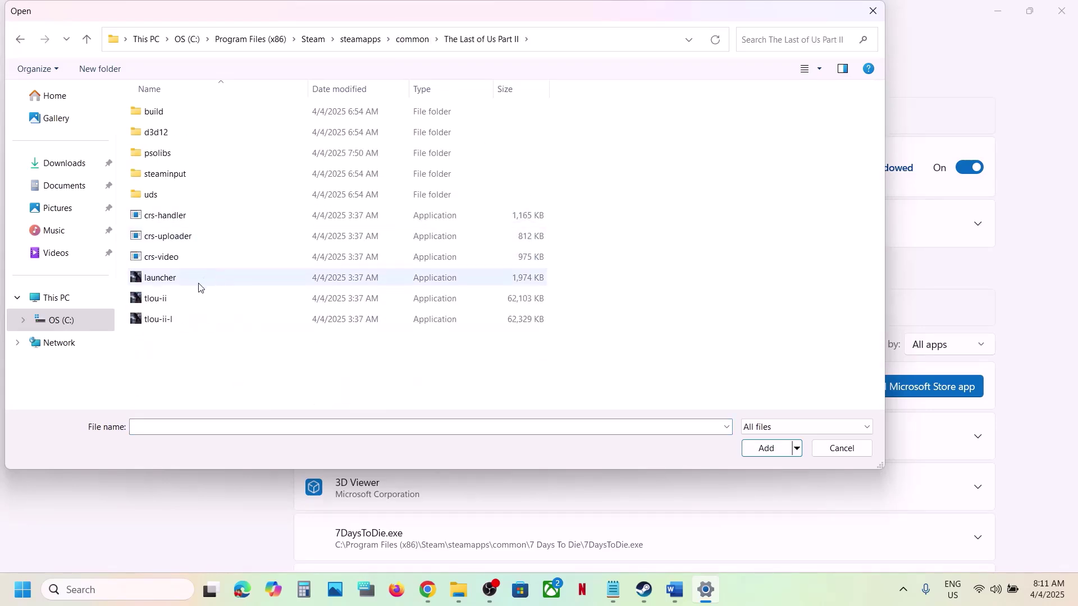
pyautogui.click(178, 303)
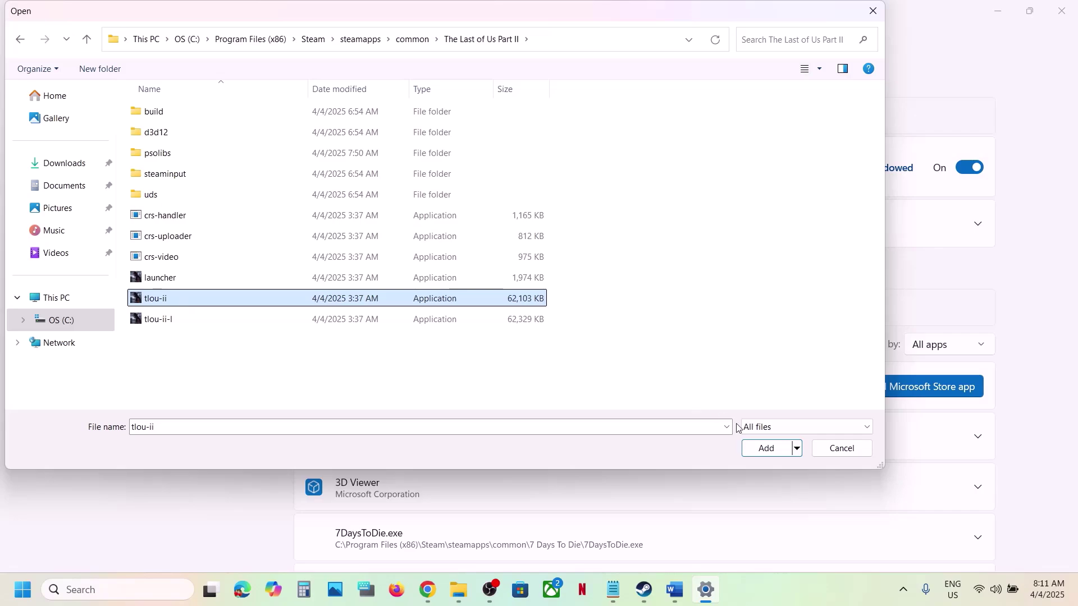
pyautogui.click(765, 448)
# Set the GPU preference of The Last of Us Part II (tlou-ii.exe) to High Performance (NVIDIA GeForce RTX 3050 Laptop GPU).
pyautogui.scroll(-20, 441, 380)
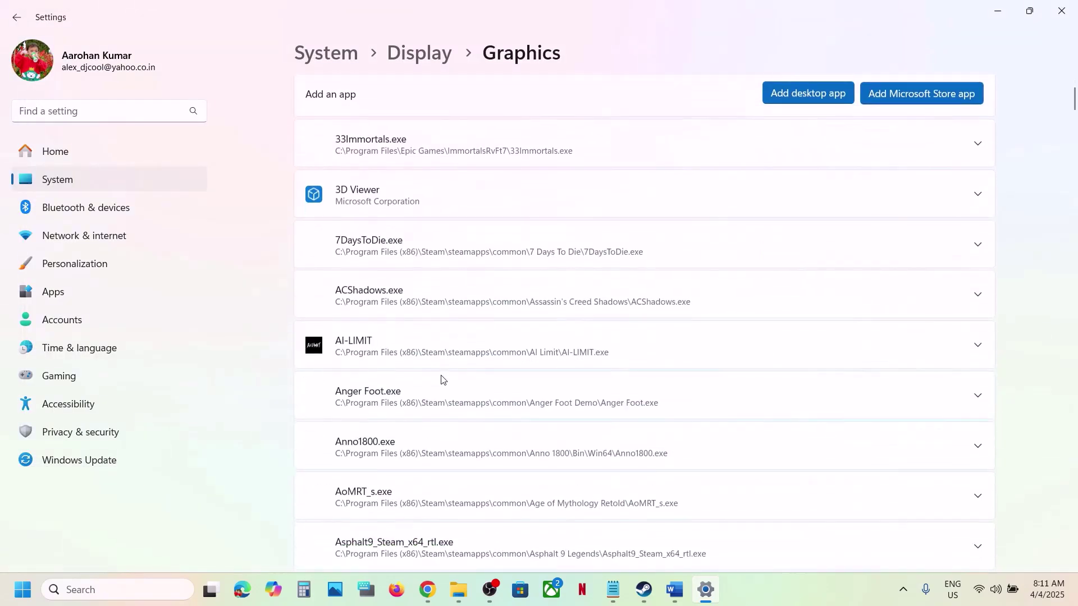
pyautogui.scroll(-20, 440, 380)
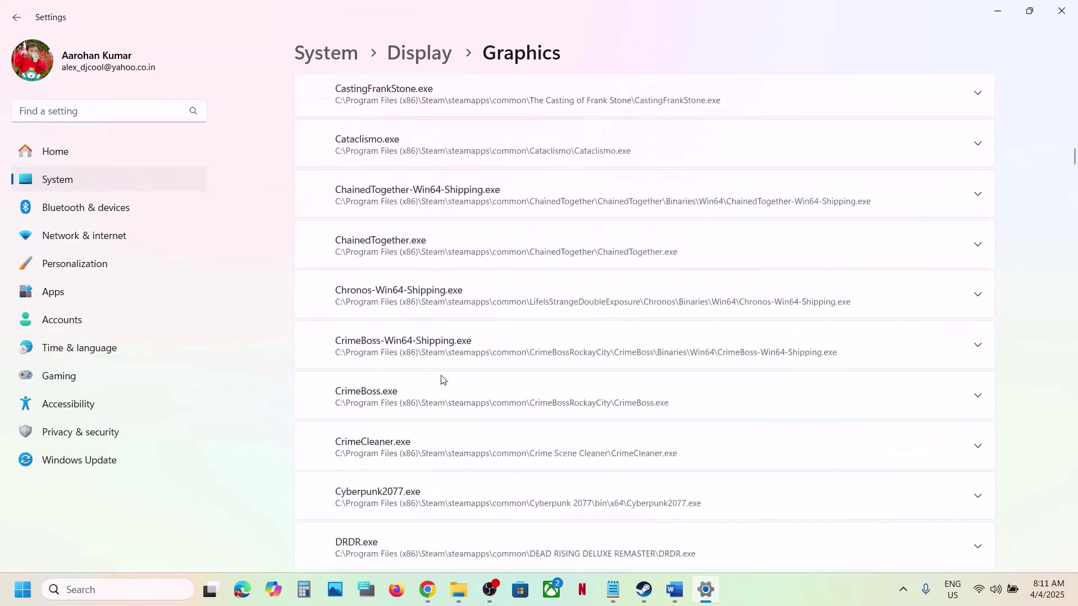
pyautogui.scroll(-20, 441, 380)
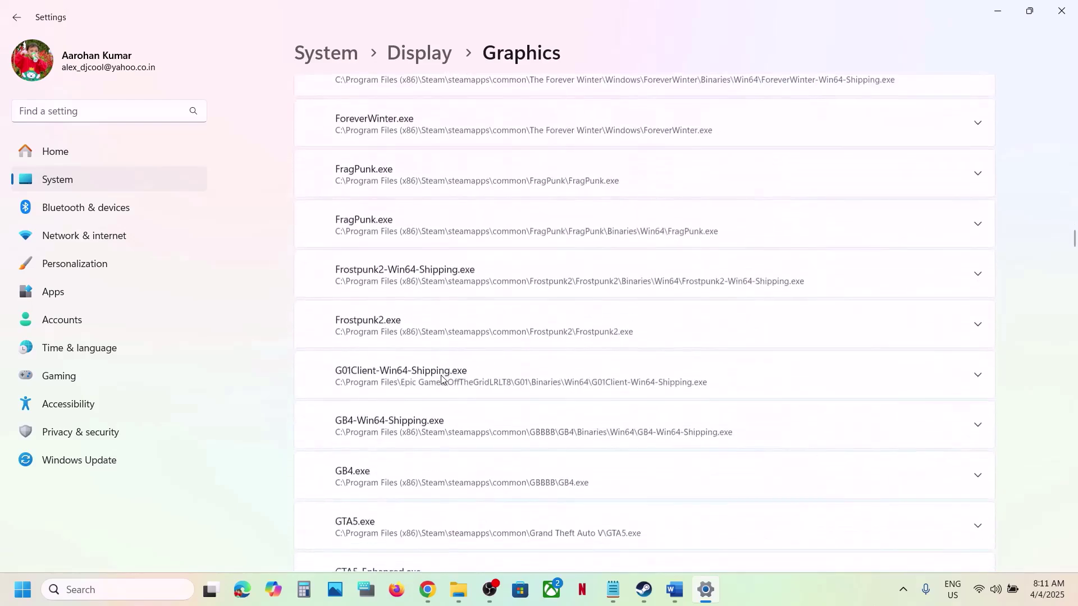
pyautogui.scroll(-20, 441, 380)
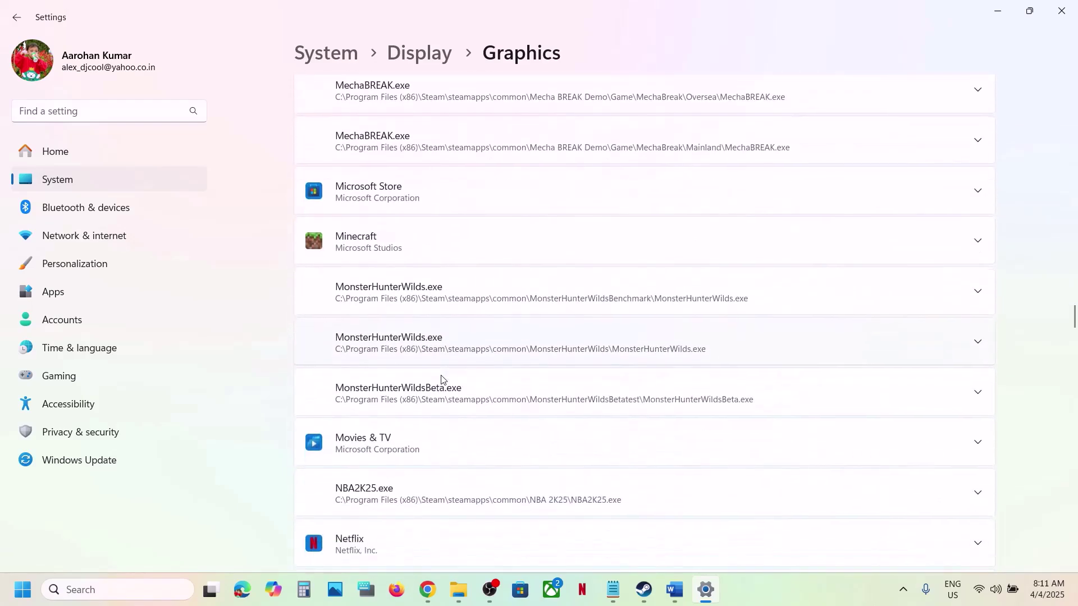
pyautogui.scroll(-20, 441, 380)
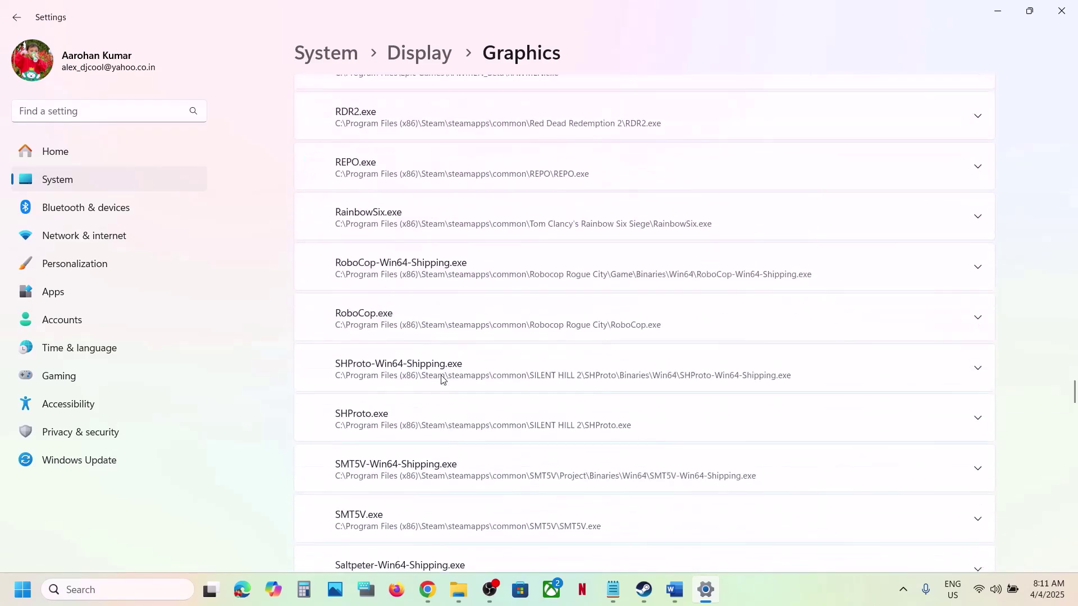
pyautogui.scroll(-5, 440, 380)
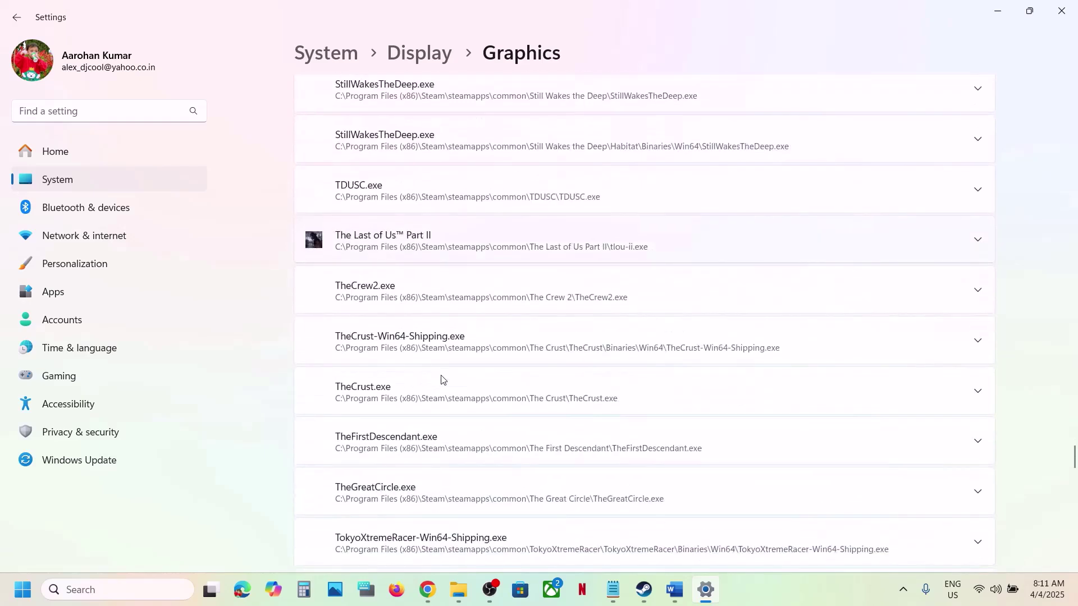
pyautogui.click(451, 248)
pyautogui.scroll(-2, 675, 344)
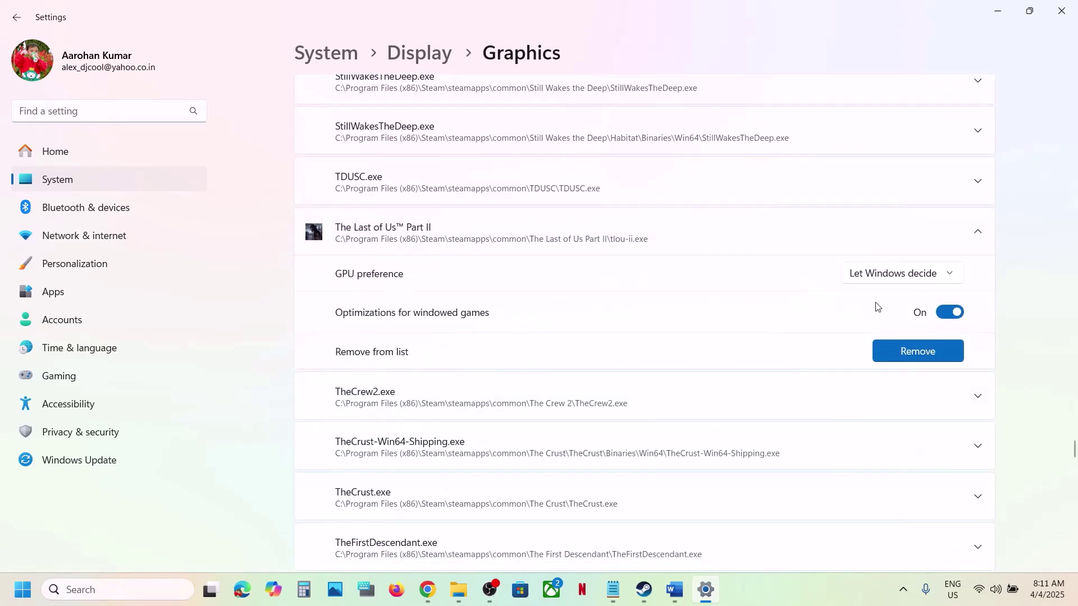
pyautogui.click(895, 277)
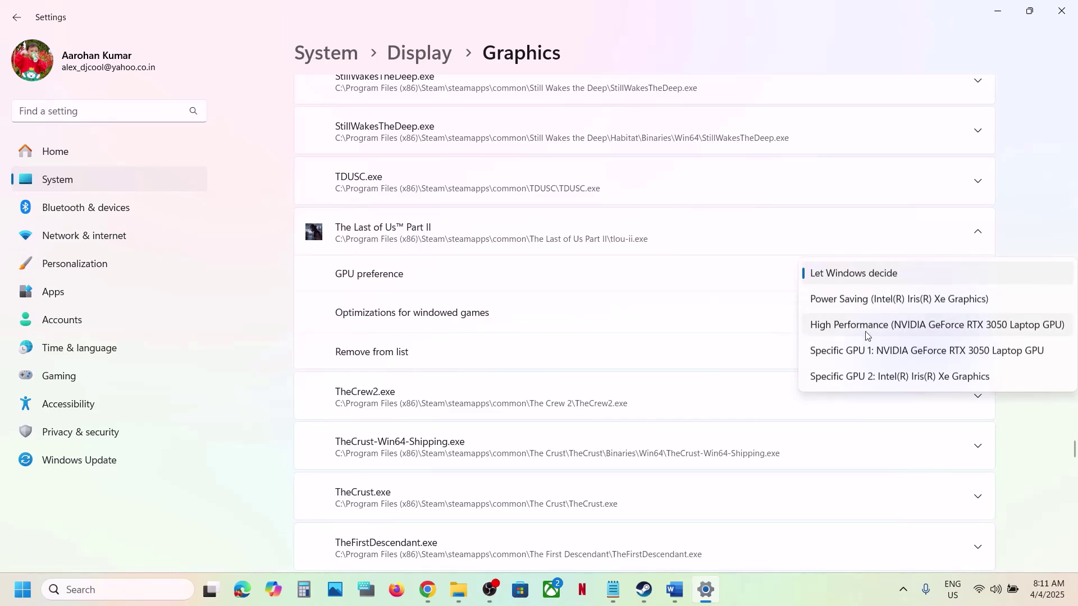
pyautogui.click(936, 325)
# Add tlou-ii-l from The Last of Us Part II folder as another desktop app with custom graphics settings.
pyautogui.scroll(15, 580, 257)
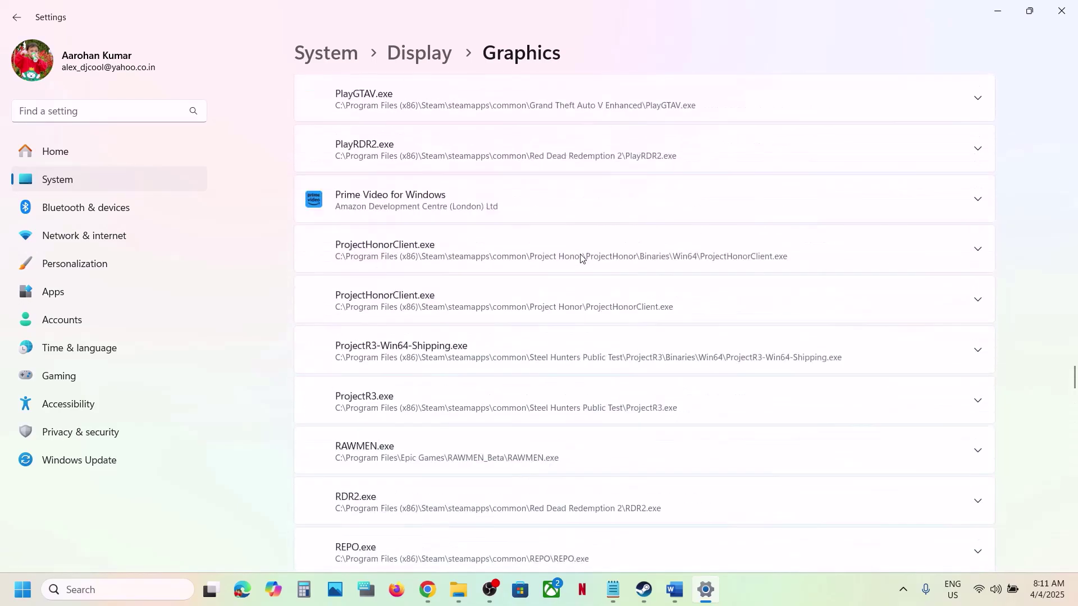
pyautogui.scroll(20, 580, 257)
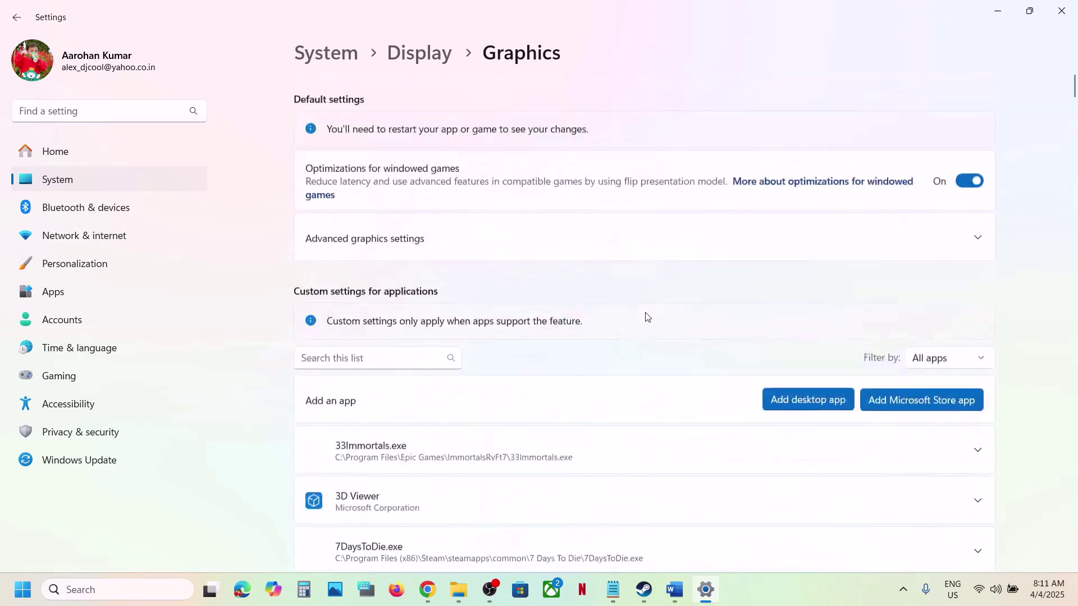
pyautogui.click(823, 393)
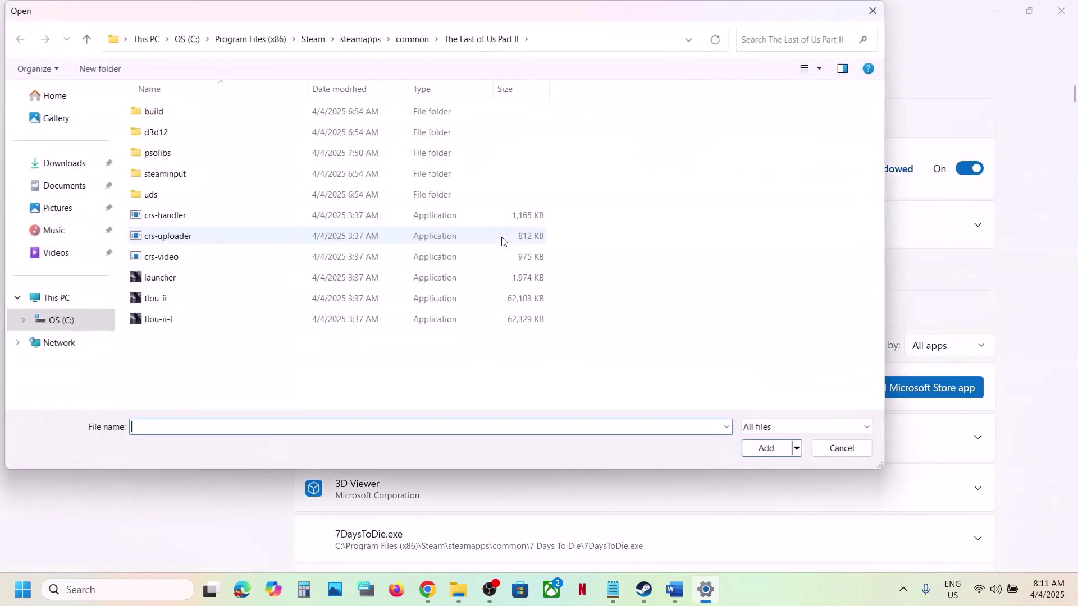
pyautogui.click(170, 318)
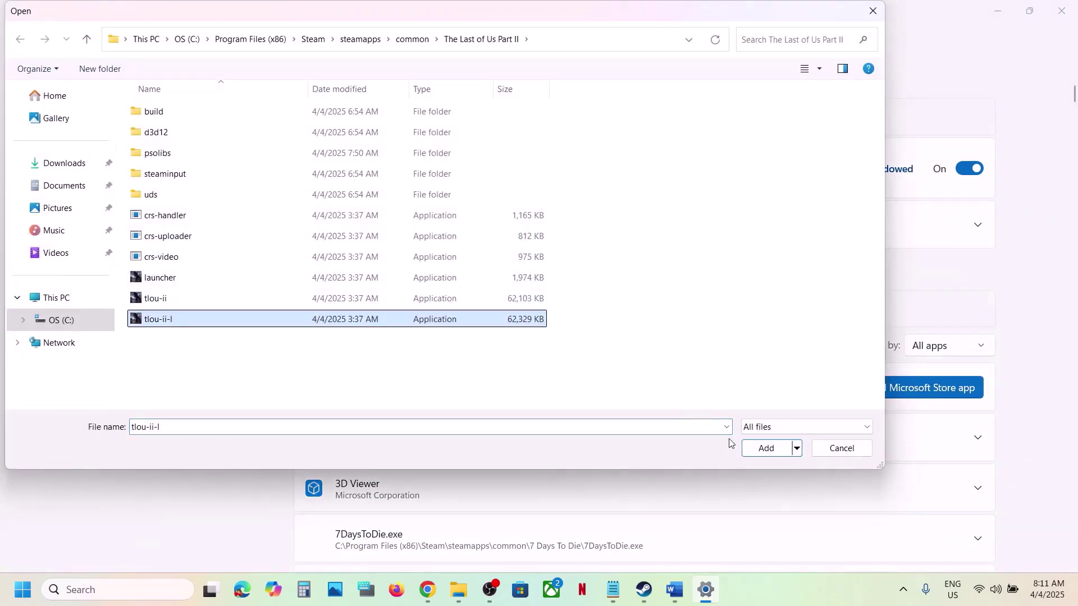
pyautogui.click(761, 451)
# Find The Last of Us Part II entry for tlou-ii-l.exe in the custom app list and expand its graphics options.
pyautogui.scroll(-8, 513, 435)
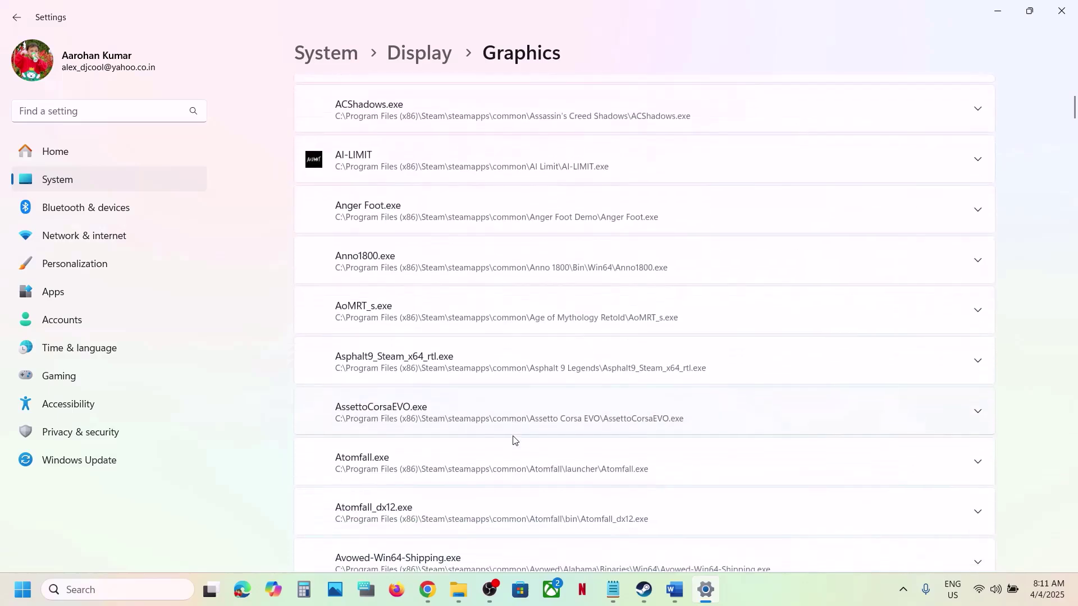
pyautogui.scroll(-20, 516, 439)
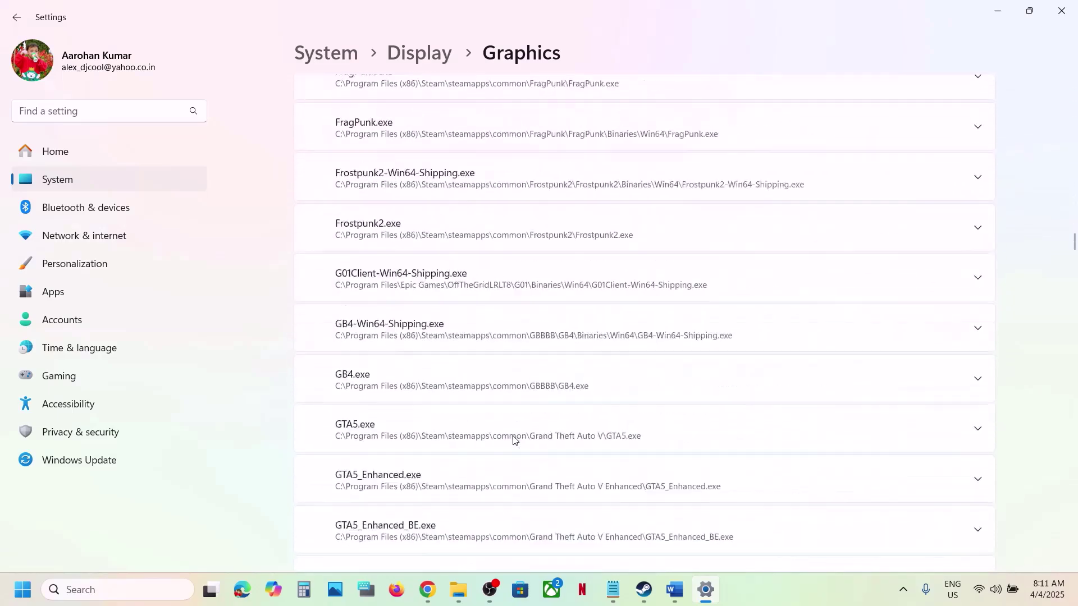
pyautogui.scroll(-20, 516, 440)
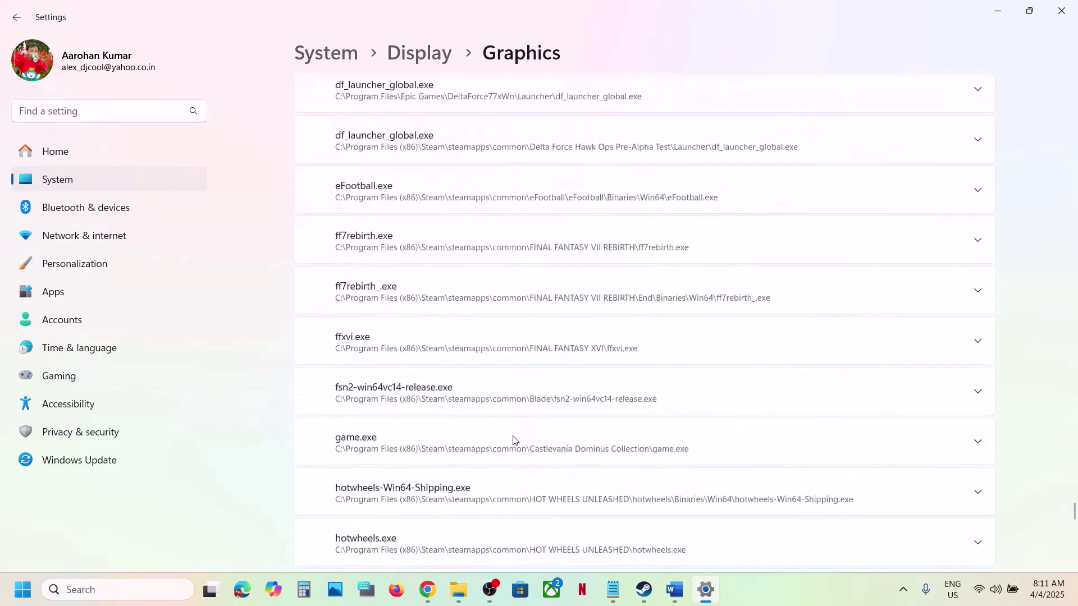
pyautogui.scroll(-20, 516, 440)
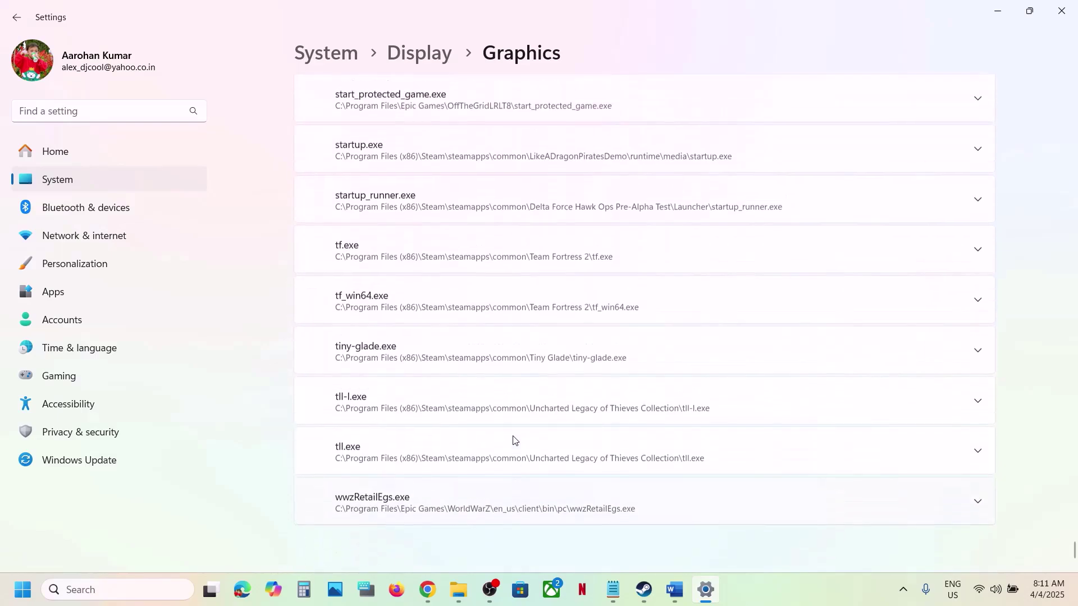
pyautogui.scroll(20, 515, 439)
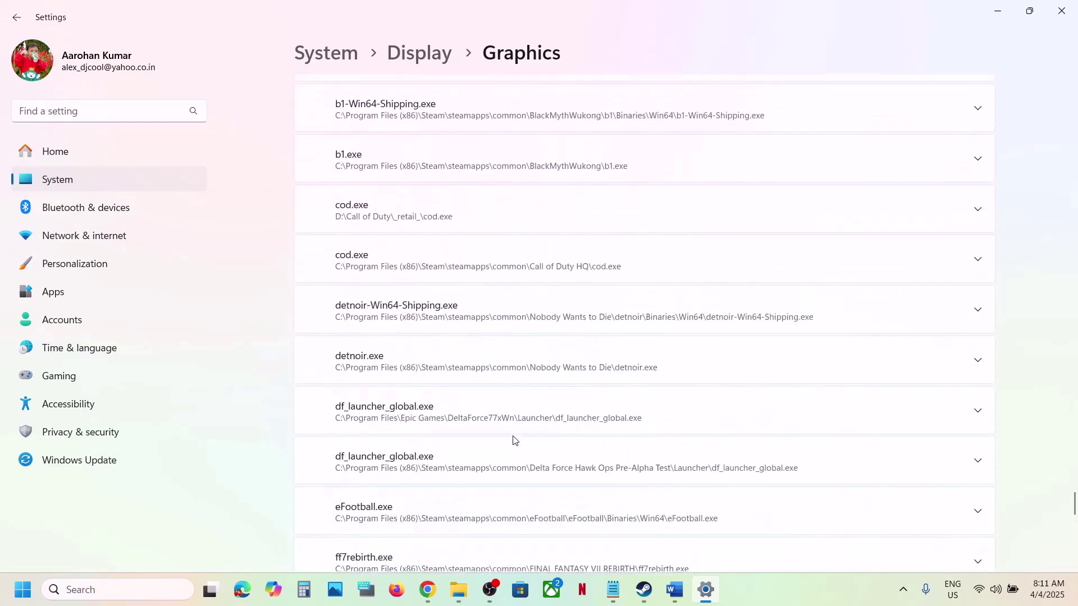
pyautogui.scroll(20, 513, 439)
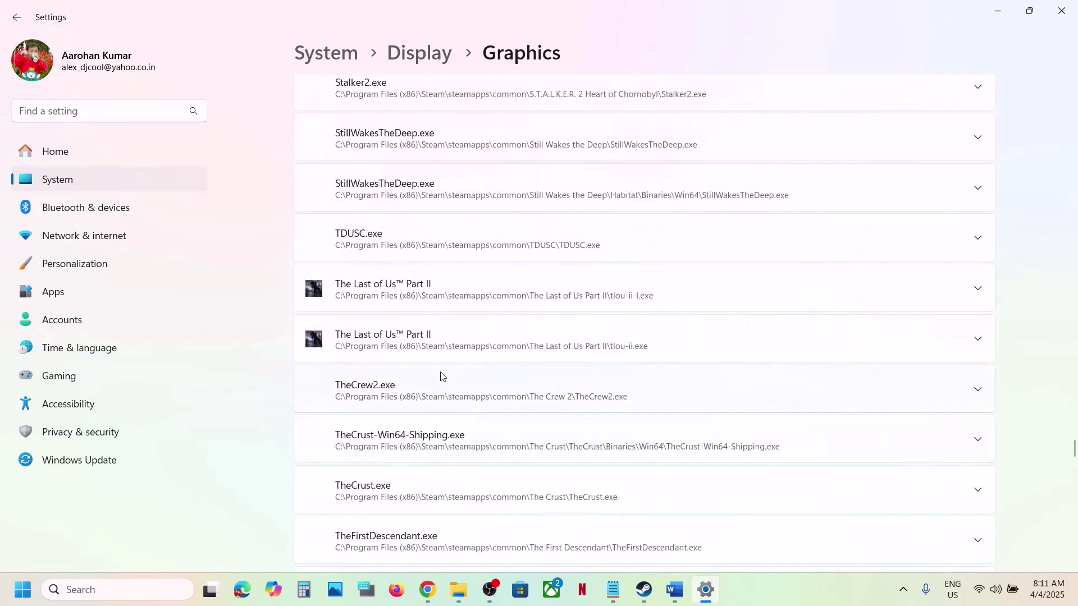
pyautogui.click(496, 344)
pyautogui.scroll(2, 592, 349)
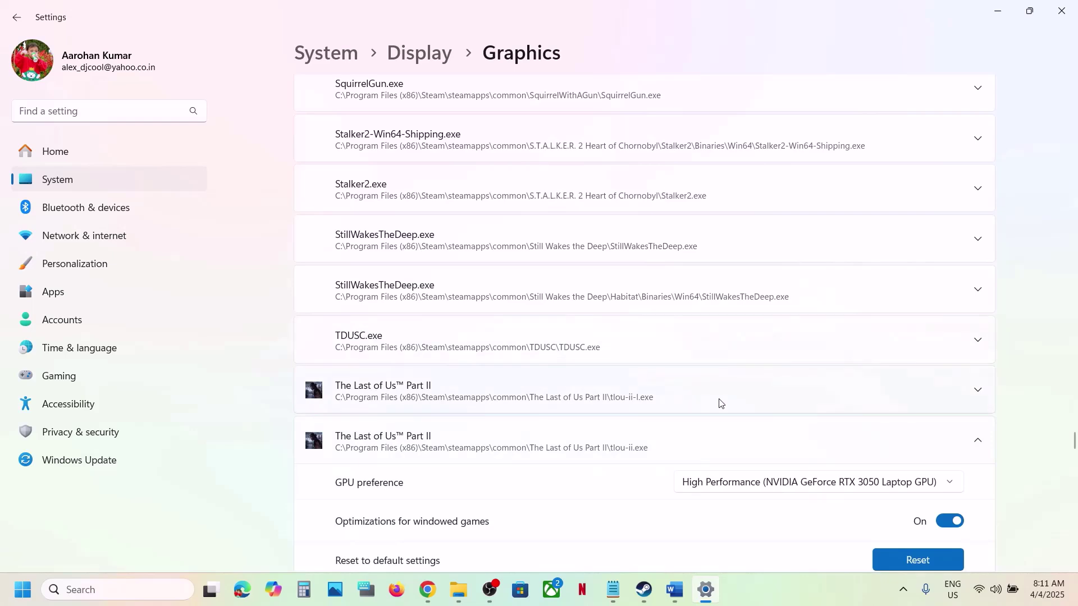
pyautogui.click(601, 340)
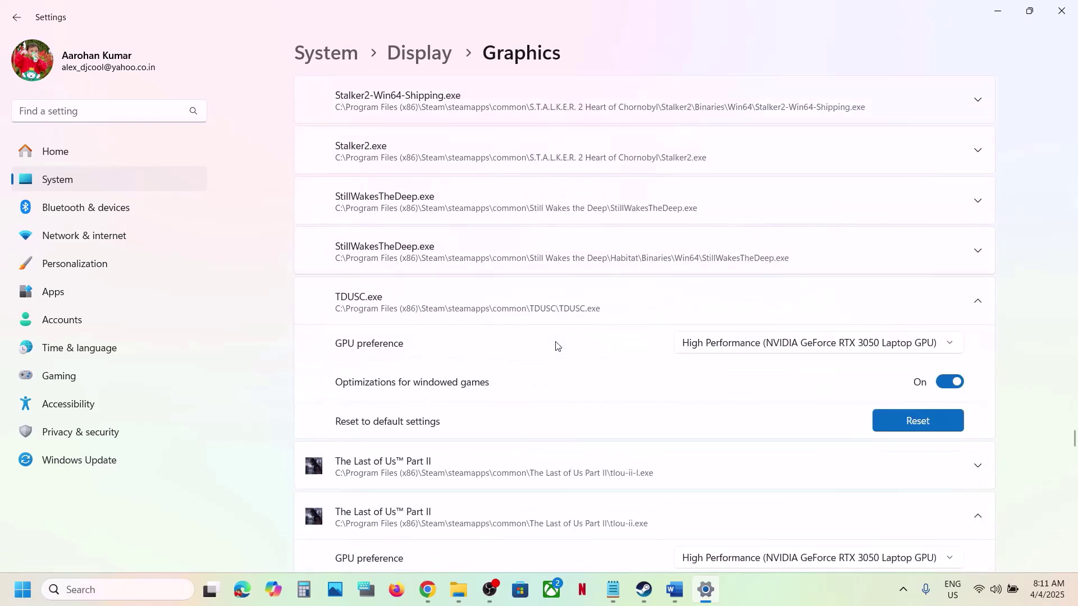
pyautogui.scroll(-4, 556, 346)
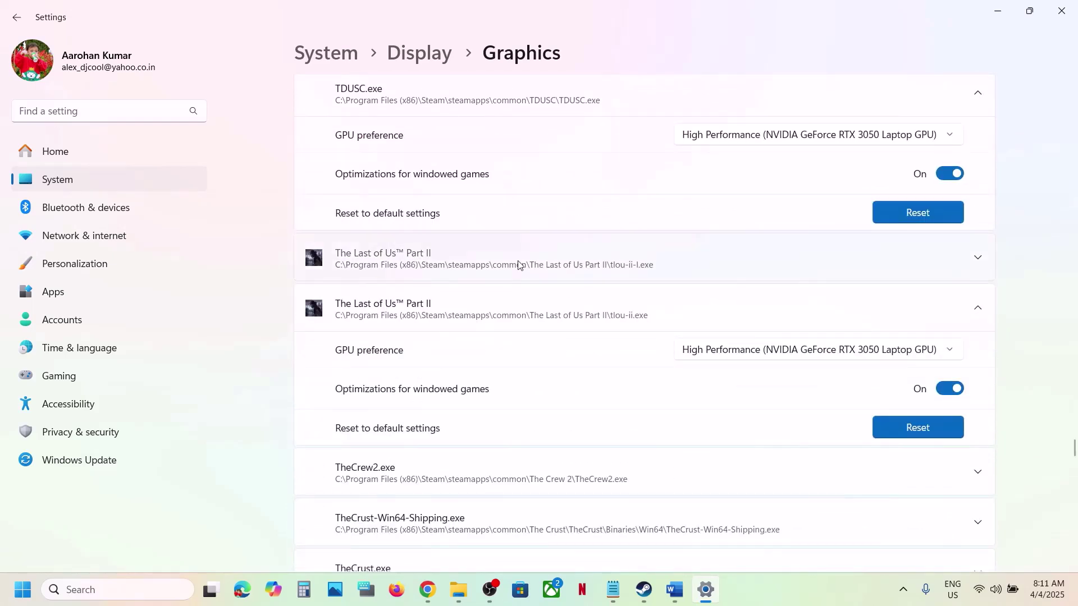
pyautogui.click(518, 265)
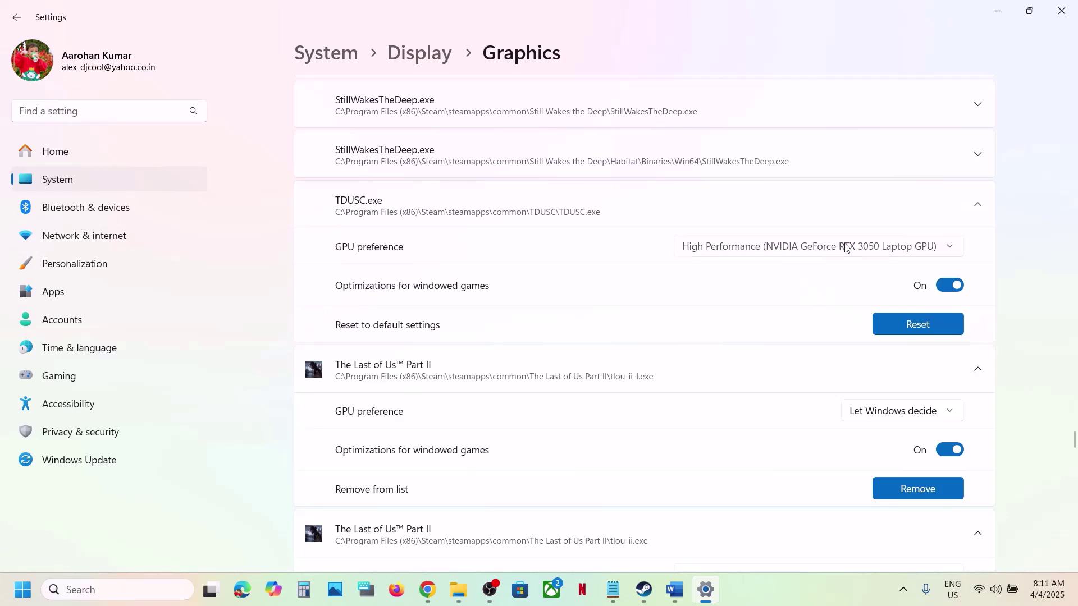
# Set the GPU preference of tlou-ii-l.exe to High Performance (NVIDIA GeForce RTX 3050 Laptop GPU) and close Settings.
pyautogui.click(847, 246)
pyautogui.click(816, 247)
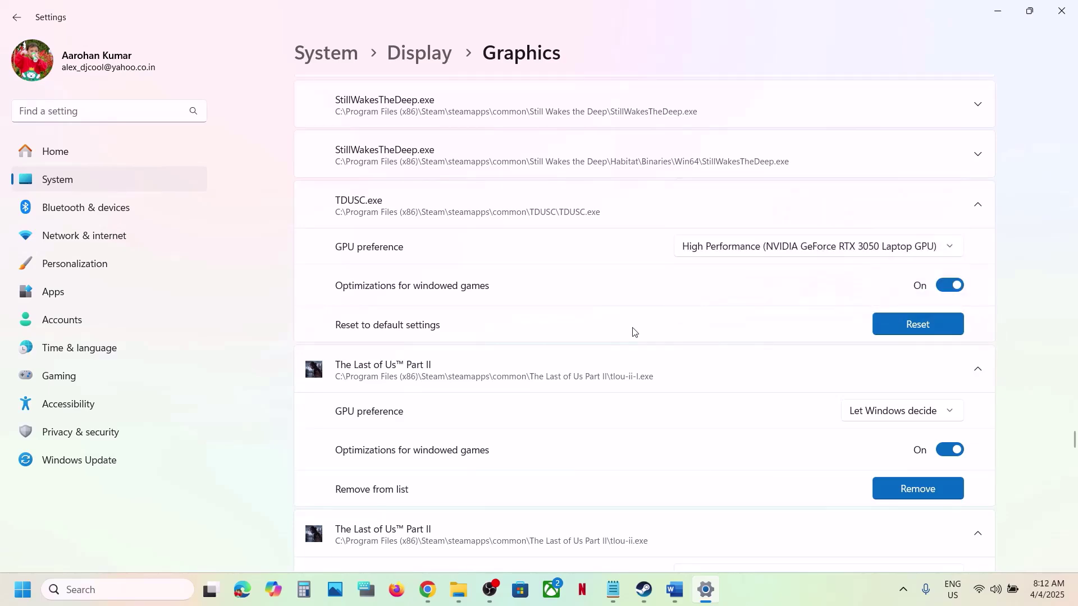
pyautogui.scroll(-3, 651, 331)
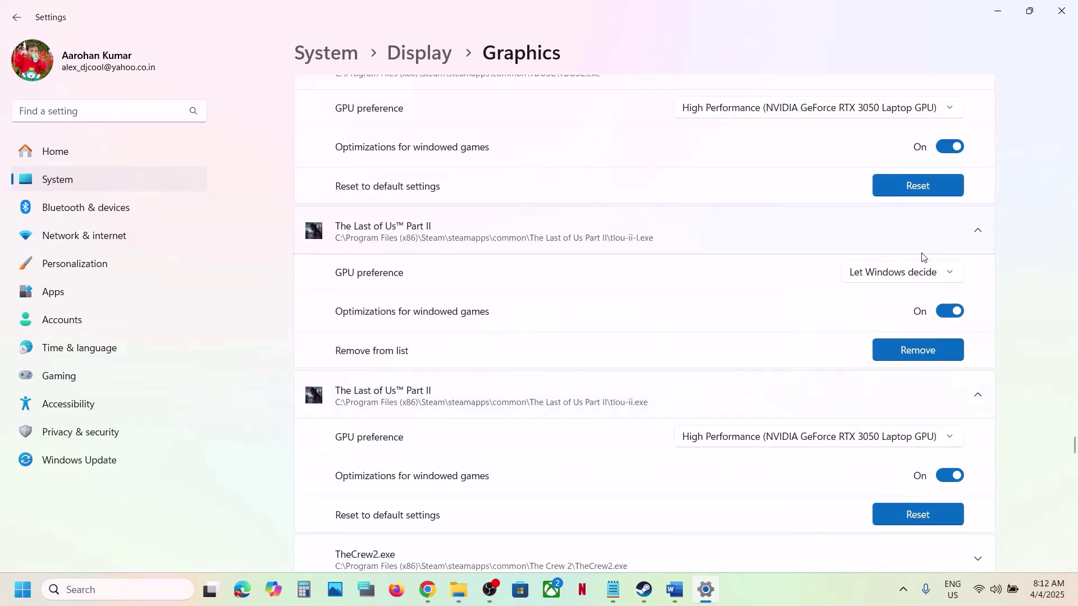
pyautogui.click(921, 272)
pyautogui.click(930, 326)
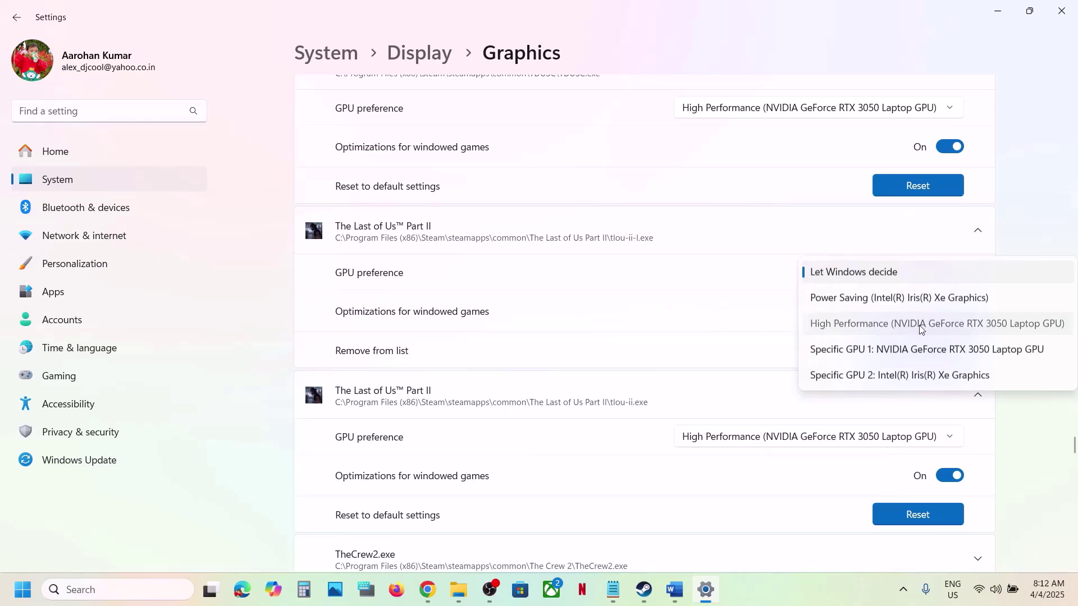
pyautogui.click(1061, 10)
# Highlight the Step 8 instruction "Update Windows to the latest version" in the Word document.
pyautogui.scroll(-5, 437, 399)
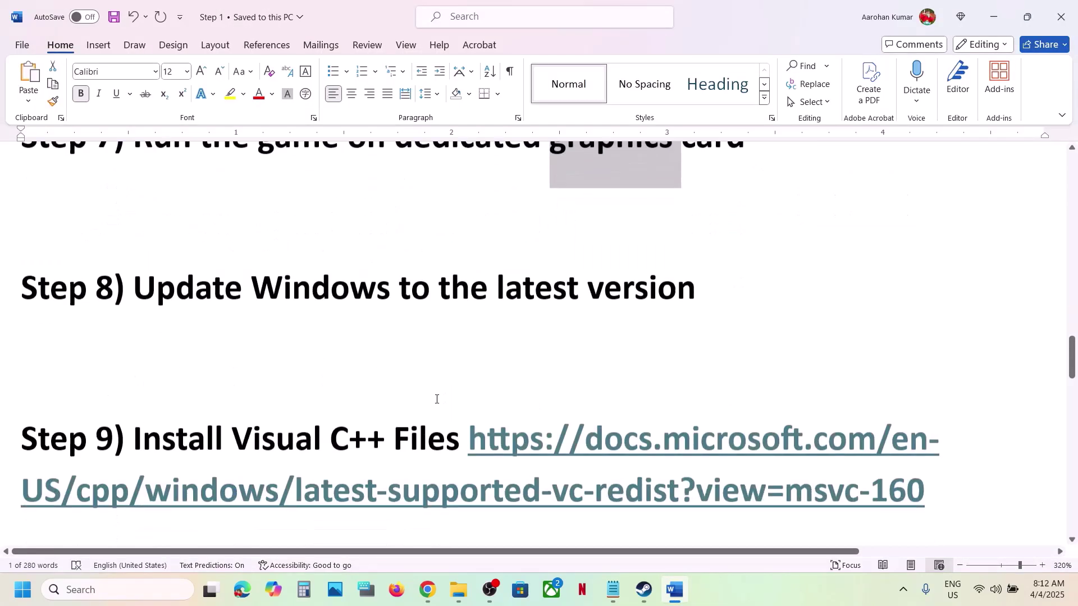
pyautogui.scroll(1, 435, 396)
pyautogui.moveTo(233, 383); pyautogui.dragTo(623, 380)
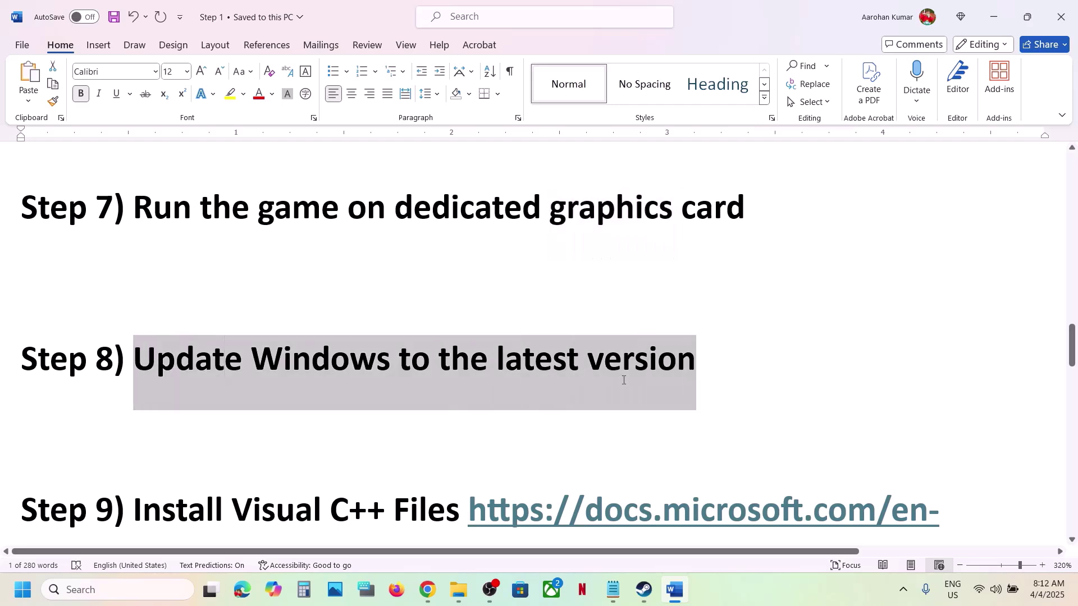
# Open Windows Update in Settings and start installing the 2025-03 Cumulative Update Preview for Windows 11 Version 24H2 (KB5053656).
pyautogui.press('super+i')
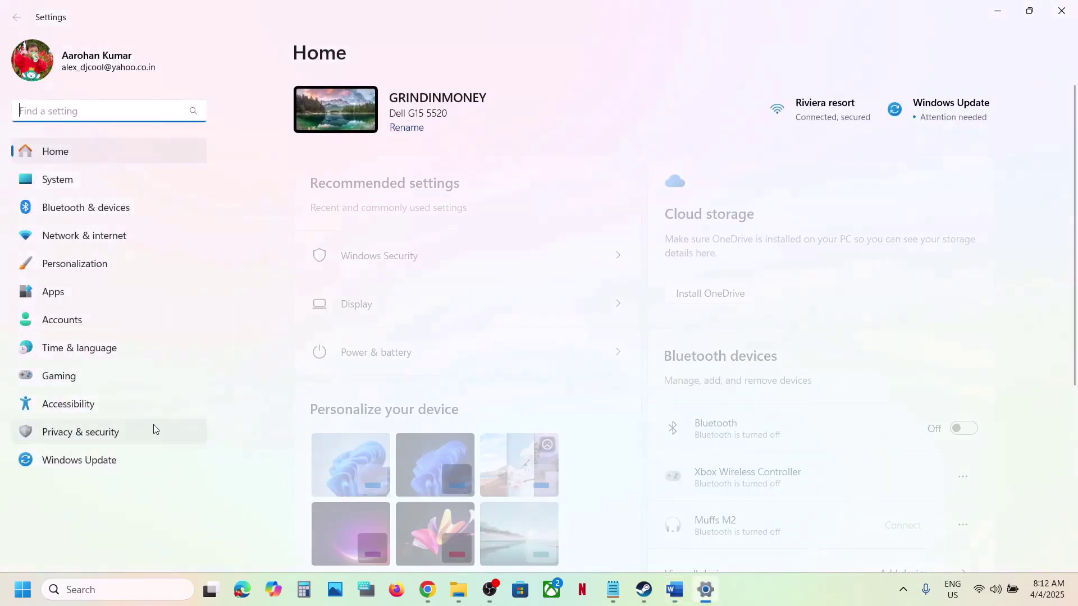
pyautogui.click(95, 462)
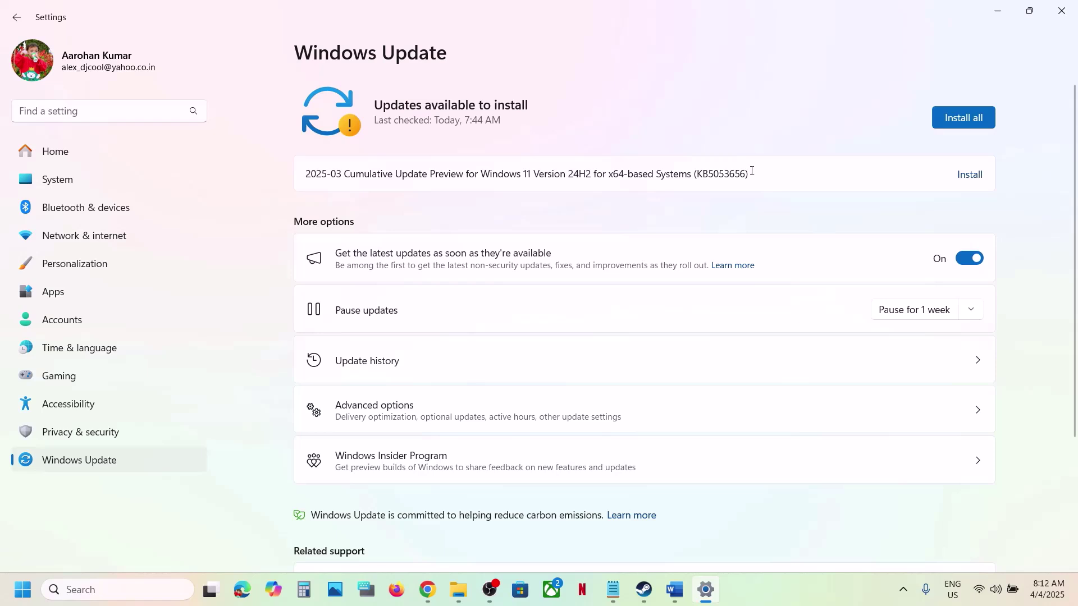
pyautogui.moveTo(693, 179); pyautogui.dragTo(772, 176)
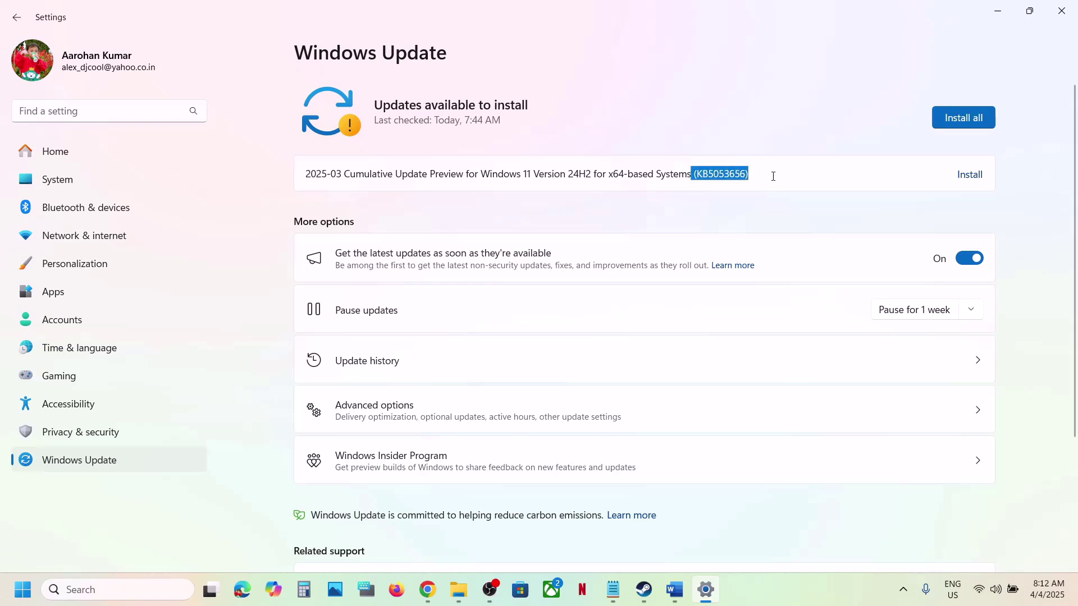
pyautogui.click(979, 174)
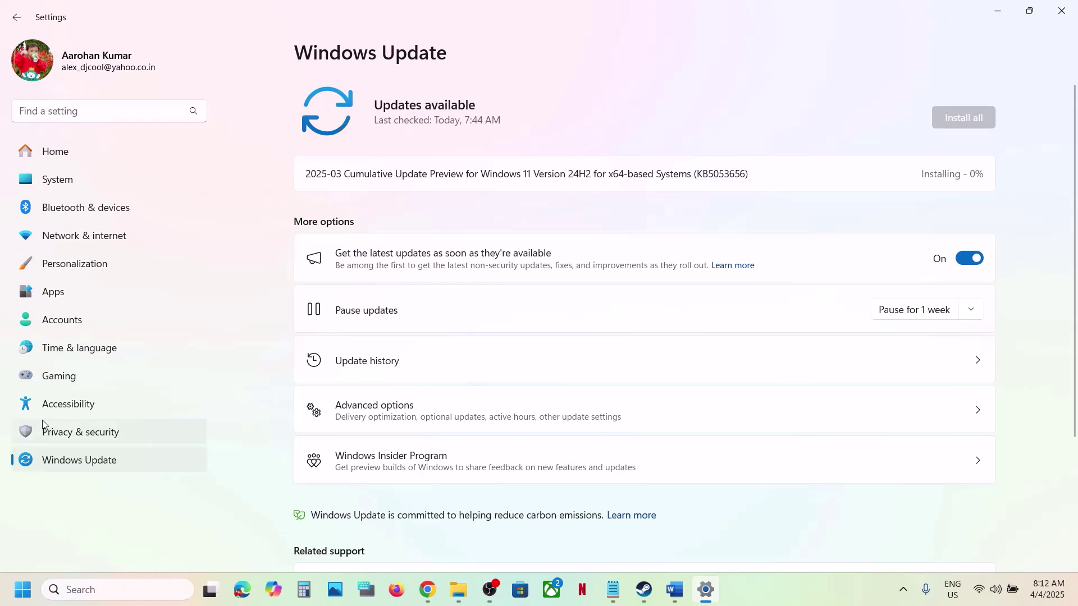
# View the power options, check the installed Windows version and build with winver, and close the About Windows dialog.
pyautogui.click(22, 590)
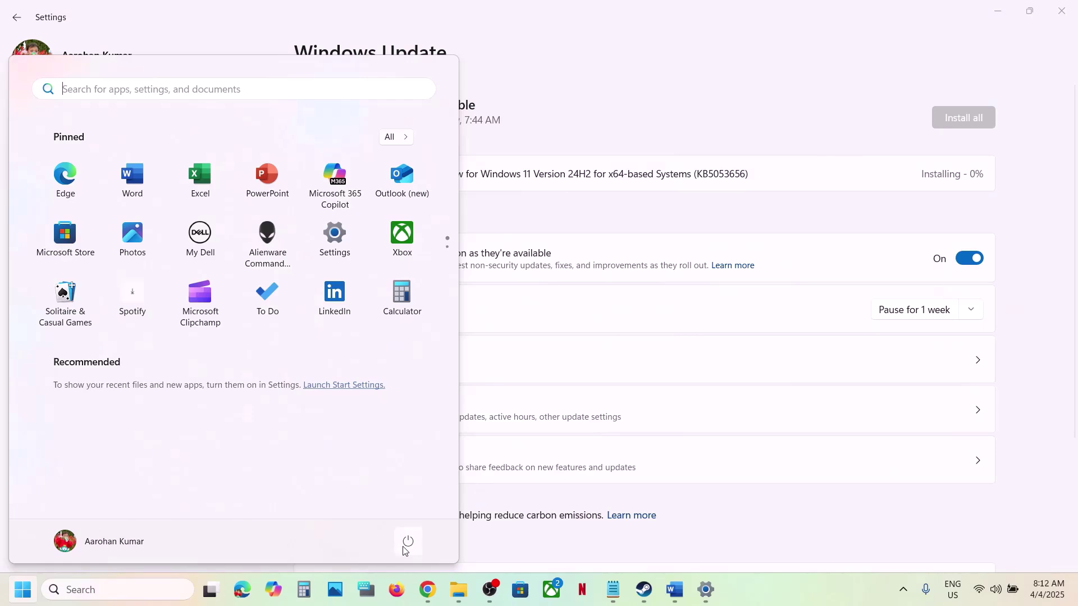
pyautogui.click(407, 542)
pyautogui.click(138, 589)
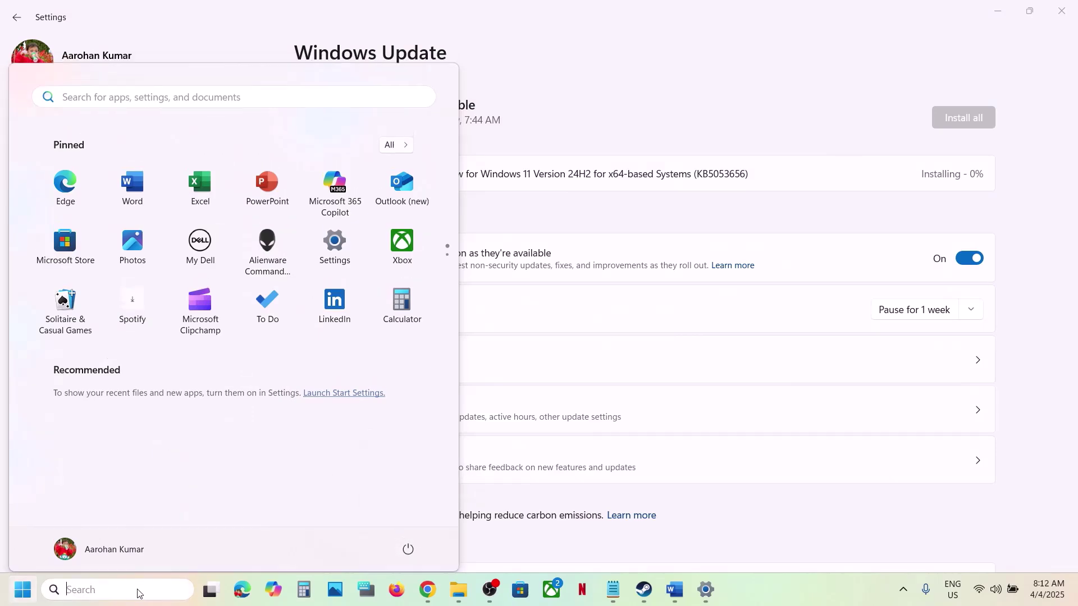
pyautogui.write('winver')
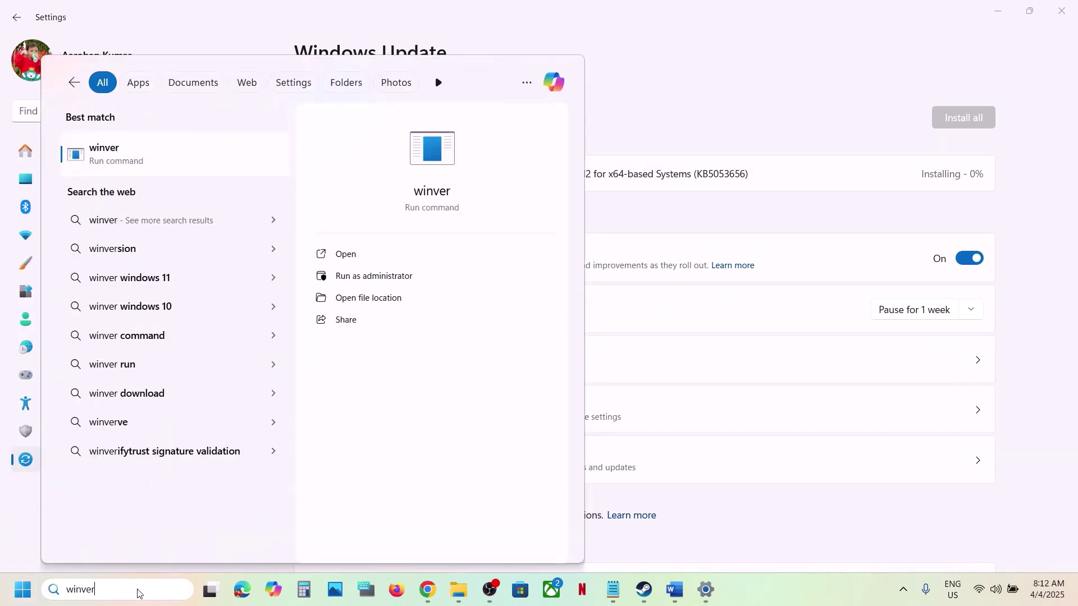
pyautogui.press('Return')
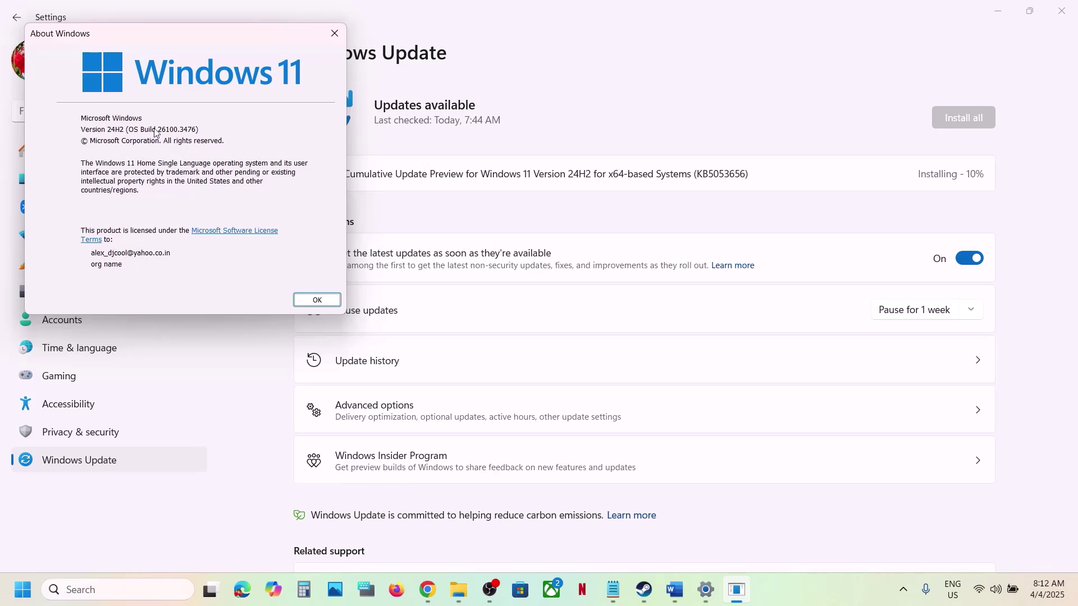
pyautogui.click(335, 33)
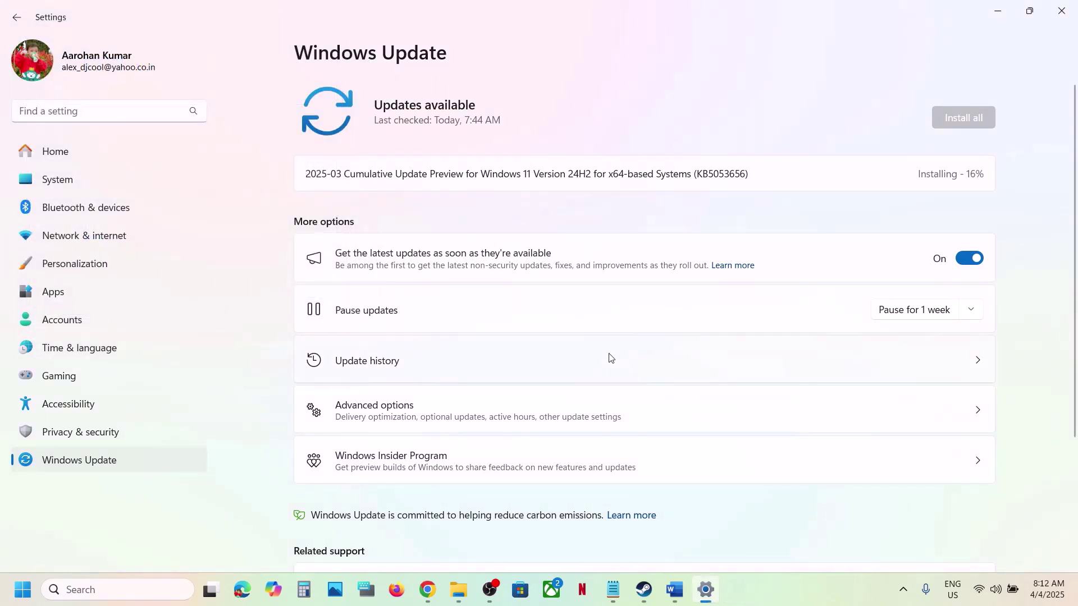
# Return to the Word document and select the Visual C++ Files download link in Step 9.
pyautogui.click(643, 590)
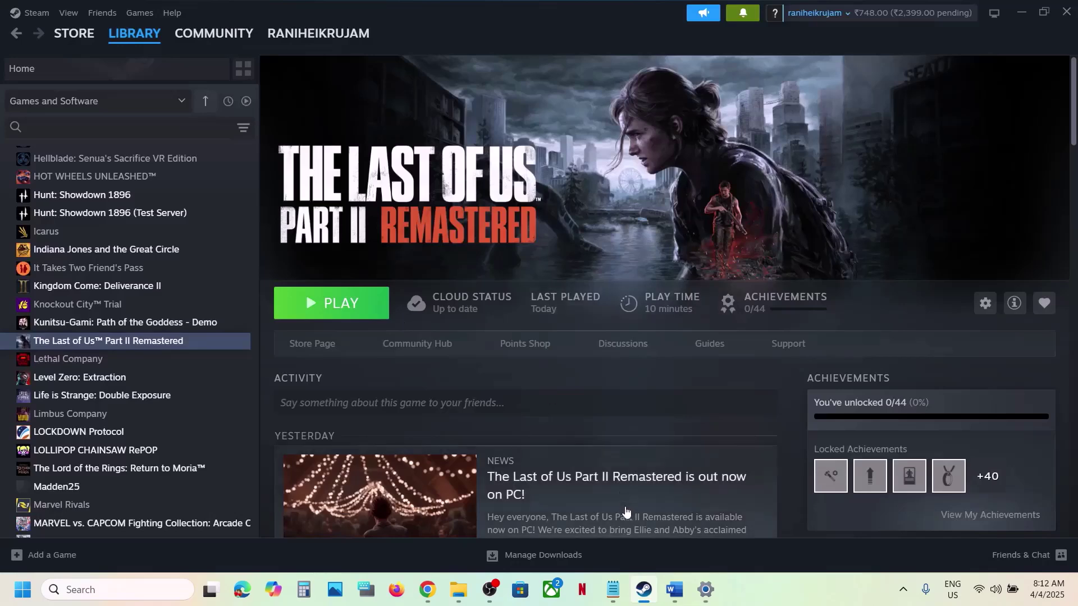
pyautogui.click(674, 589)
pyautogui.scroll(-3, 427, 395)
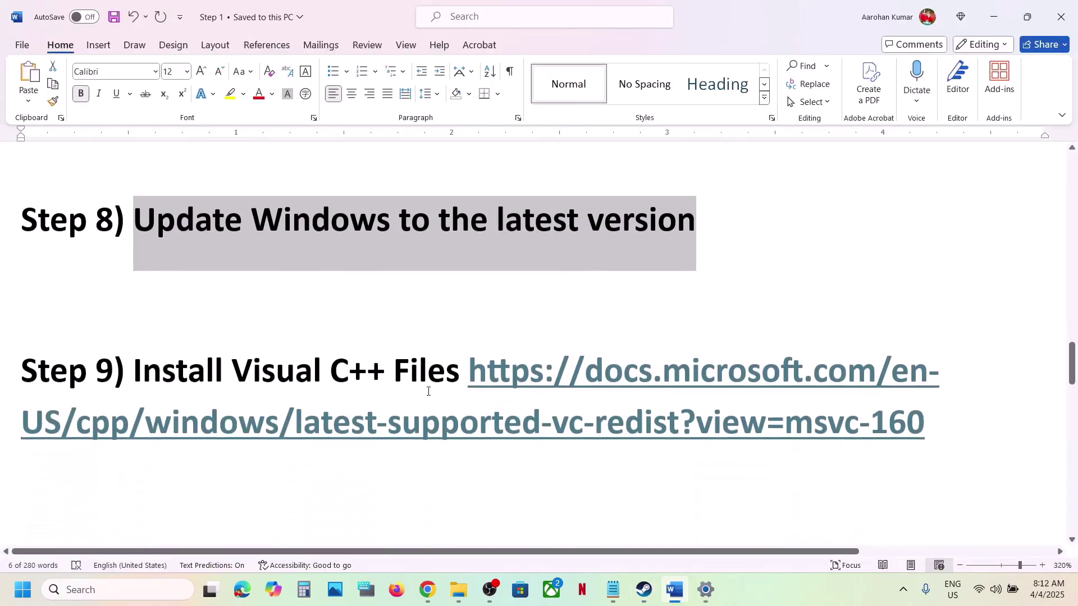
pyautogui.moveTo(938, 382); pyautogui.dragTo(475, 322)
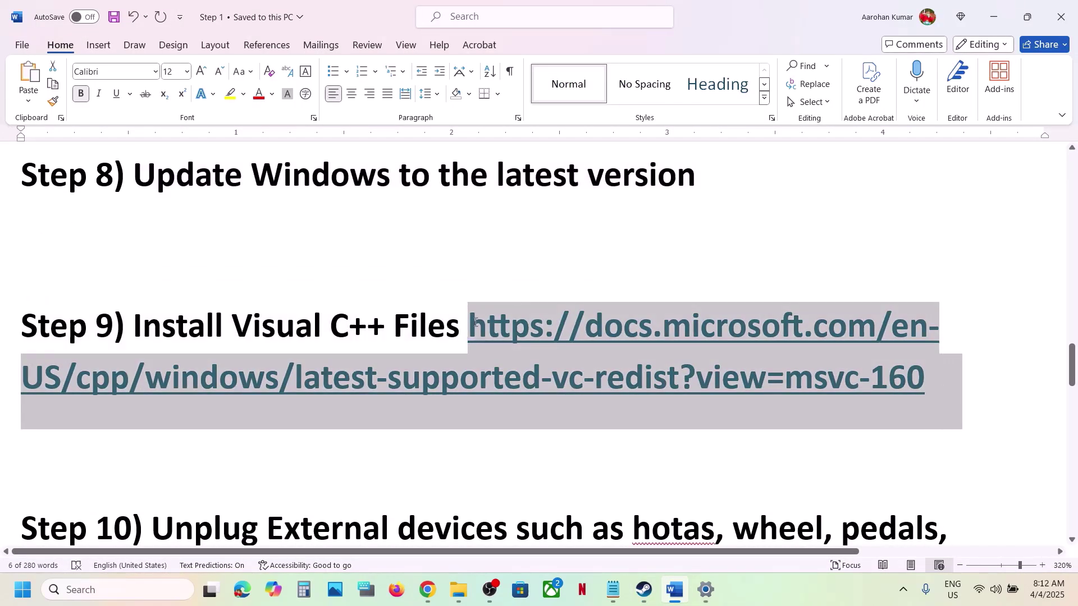
# Switch to Chrome and open the latest-supported-vc-redist?view=msvc-160 page from Step 9 in a new tab.
pyautogui.click(427, 589)
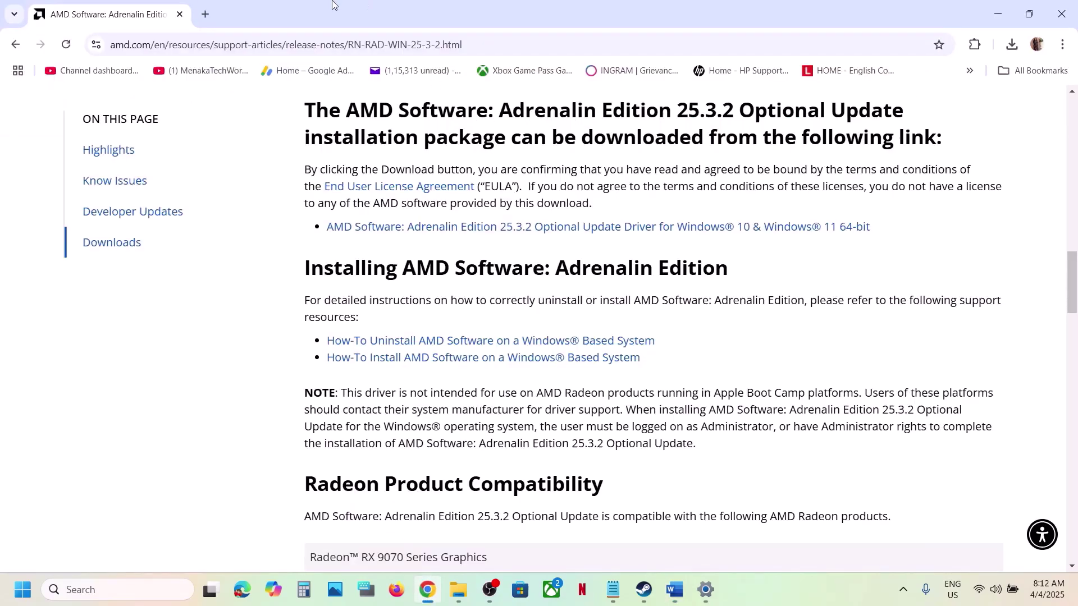
pyautogui.click(204, 18)
pyautogui.write('https://learn.microsoft.com/en-us/cpp/windows/latest-supported-vc-redist?view=msvc-160')
pyautogui.press('Return')
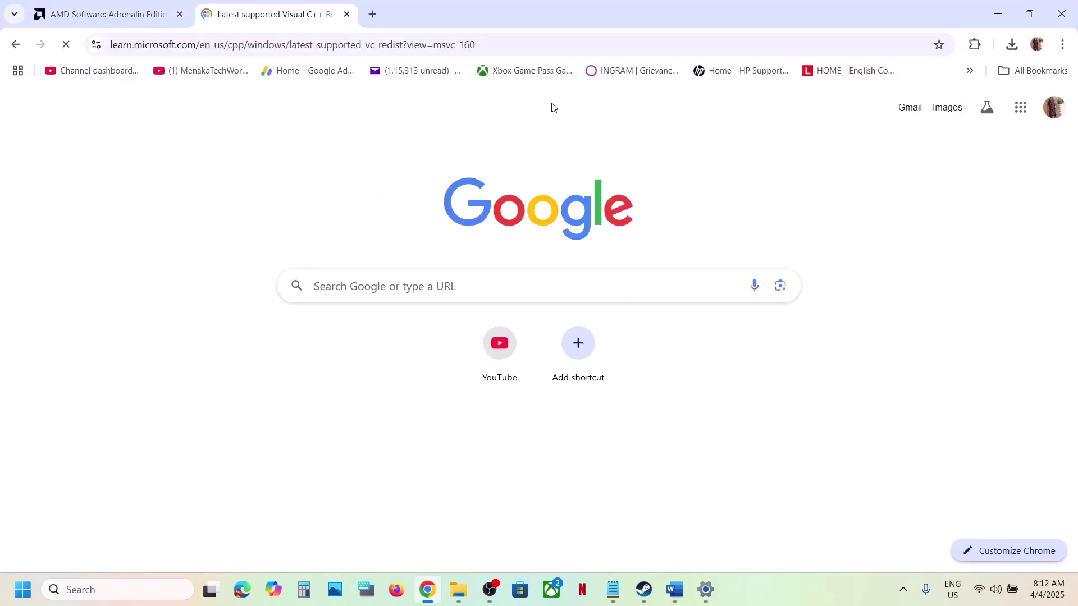
# Download the X86 redistributable from the Visual Studio 2015, 2017, 2019, and 2022 section and launch its installer.
pyautogui.scroll(-10, 375, 298)
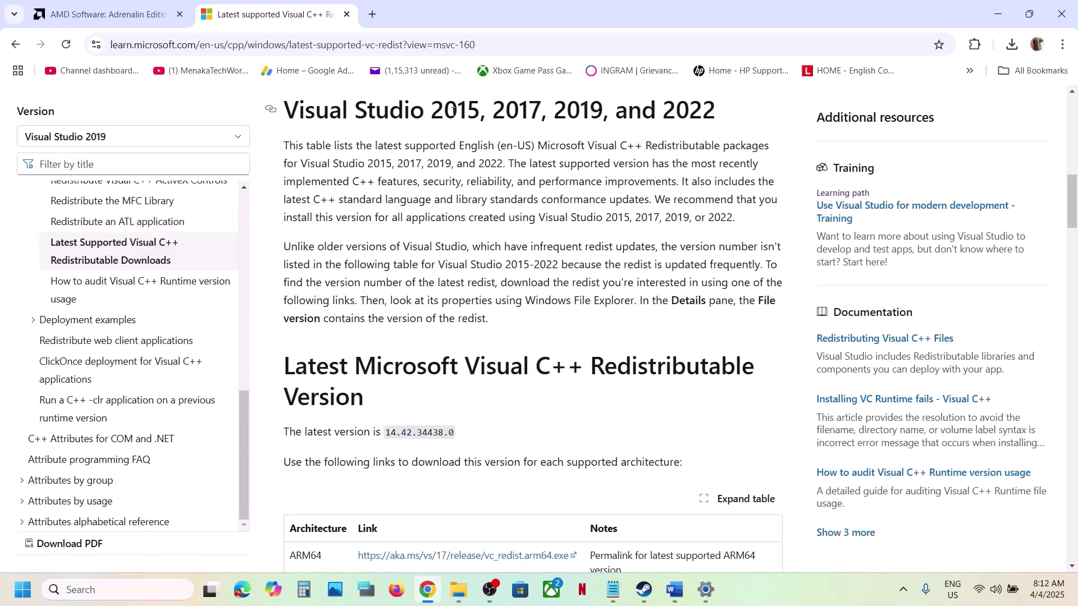
pyautogui.scroll(2, 432, 206)
pyautogui.moveTo(410, 201); pyautogui.dragTo(730, 209)
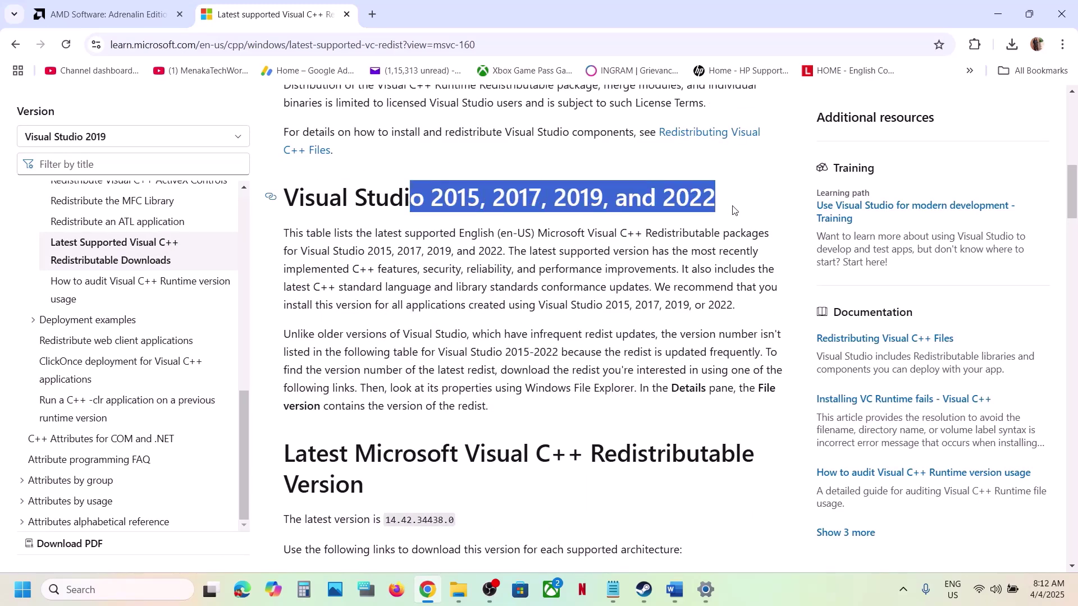
pyautogui.scroll(-7, 451, 331)
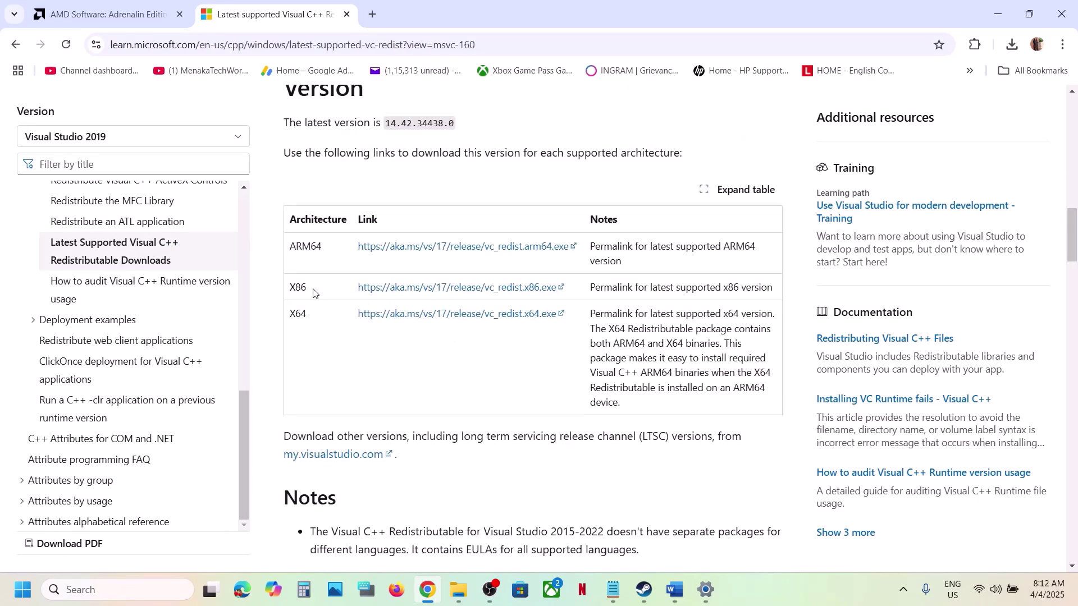
pyautogui.doubleClick(301, 314)
pyautogui.click(302, 283)
pyautogui.click(480, 289)
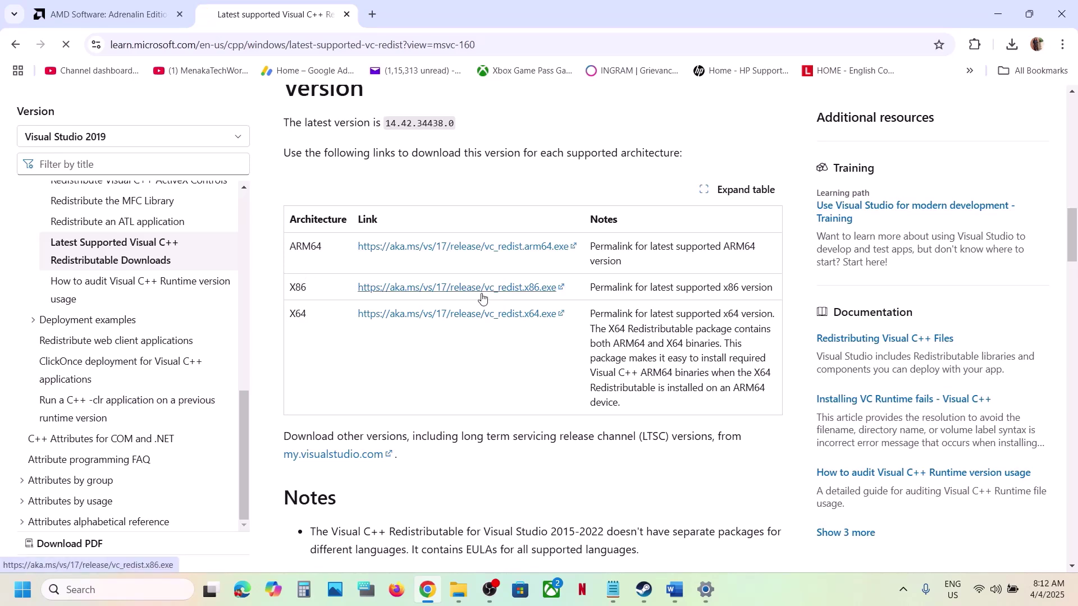
pyautogui.click(1012, 45)
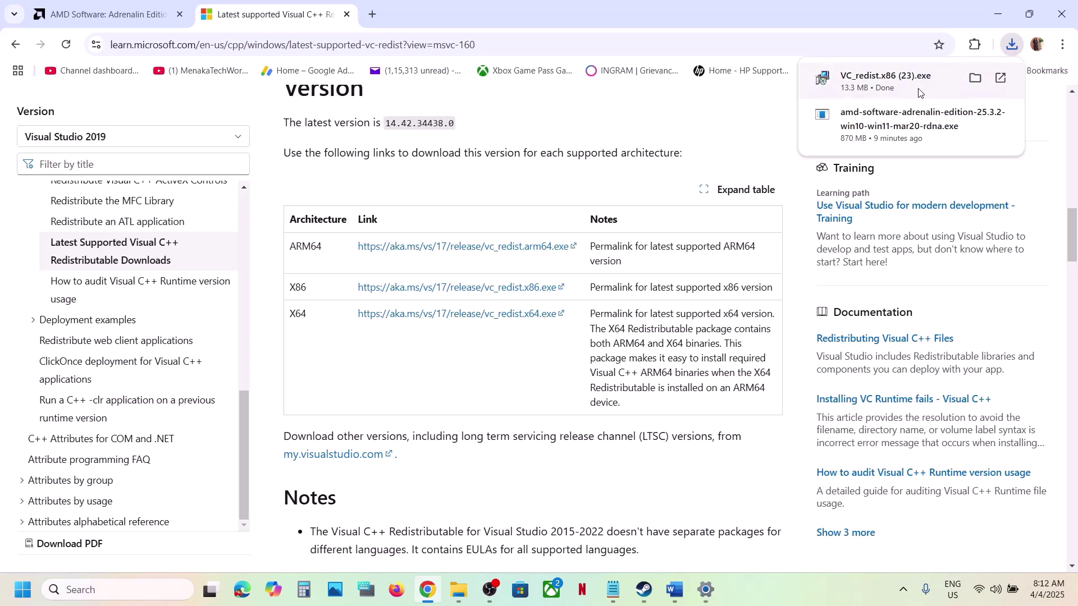
pyautogui.click(635, 263)
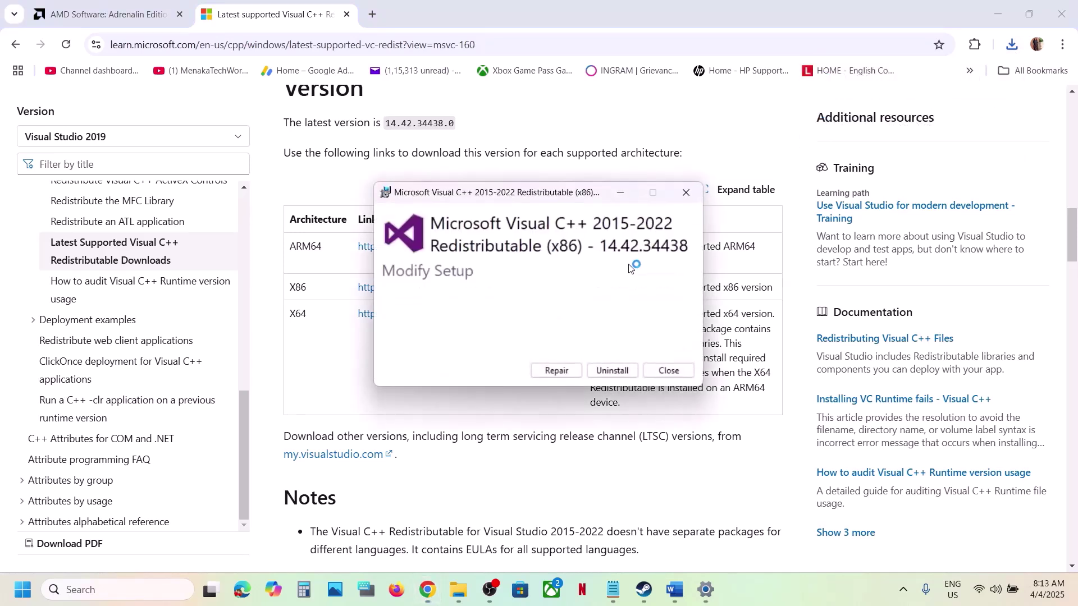
# Repair the x86 Visual C++ redistributable, and download the X64 package and repair its installation as well.
pyautogui.click(554, 369)
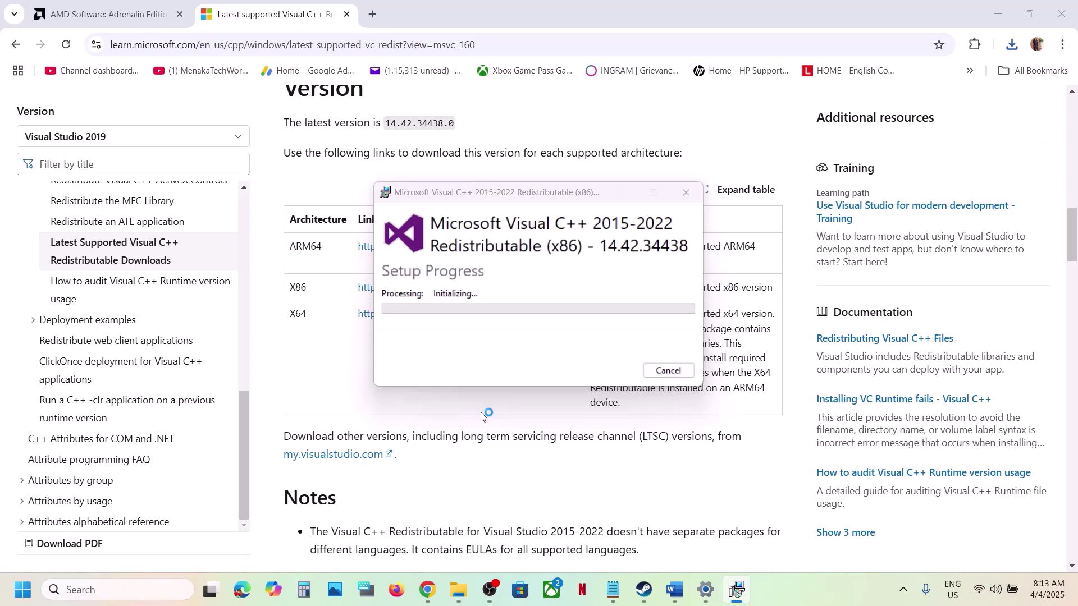
pyautogui.doubleClick(302, 316)
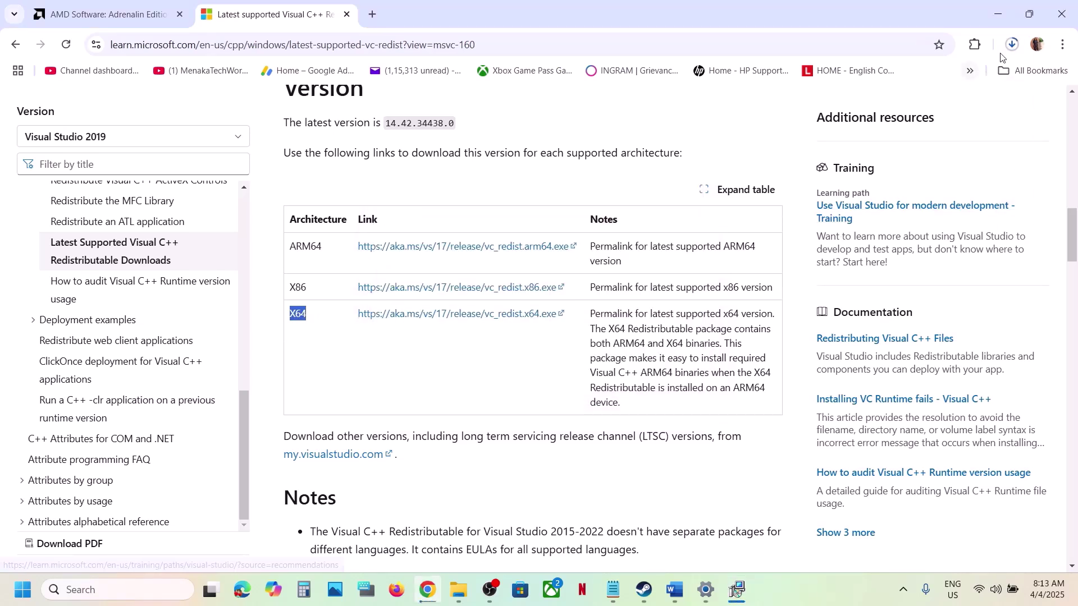
pyautogui.click(1011, 45)
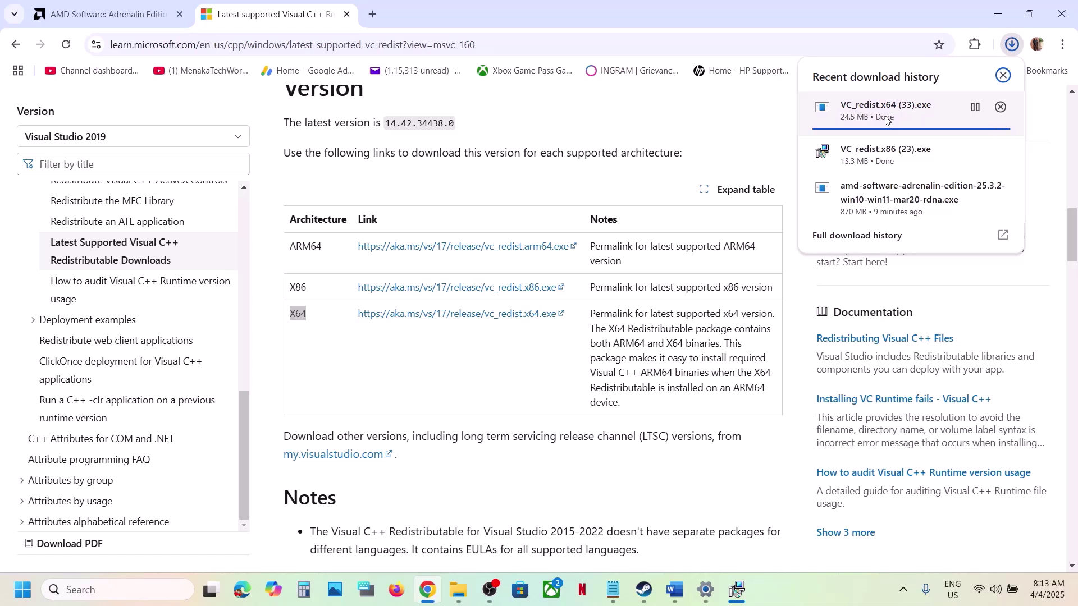
pyautogui.click(886, 112)
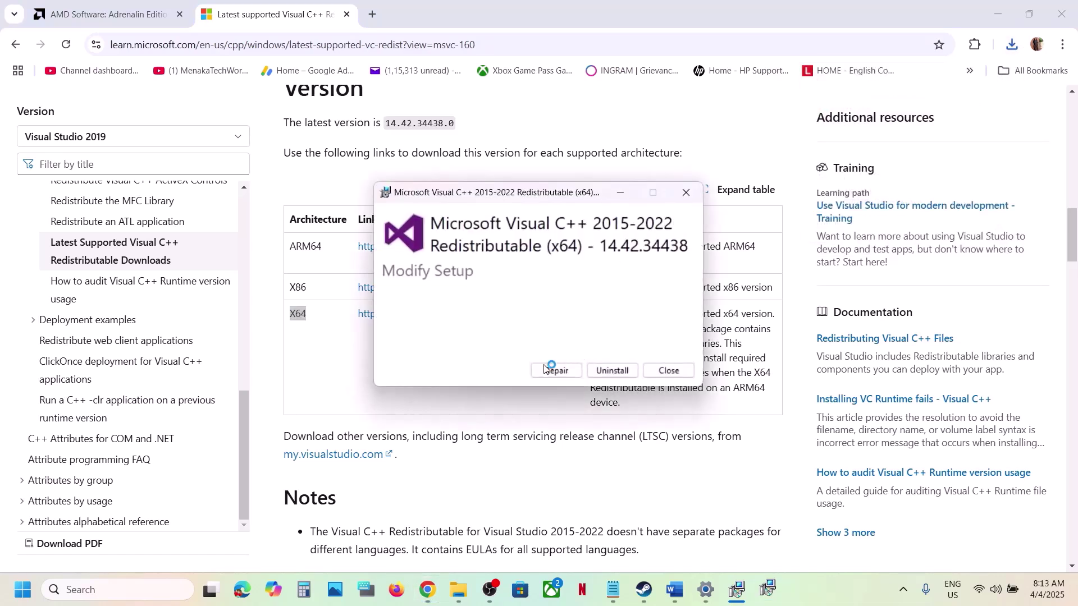
pyautogui.click(553, 366)
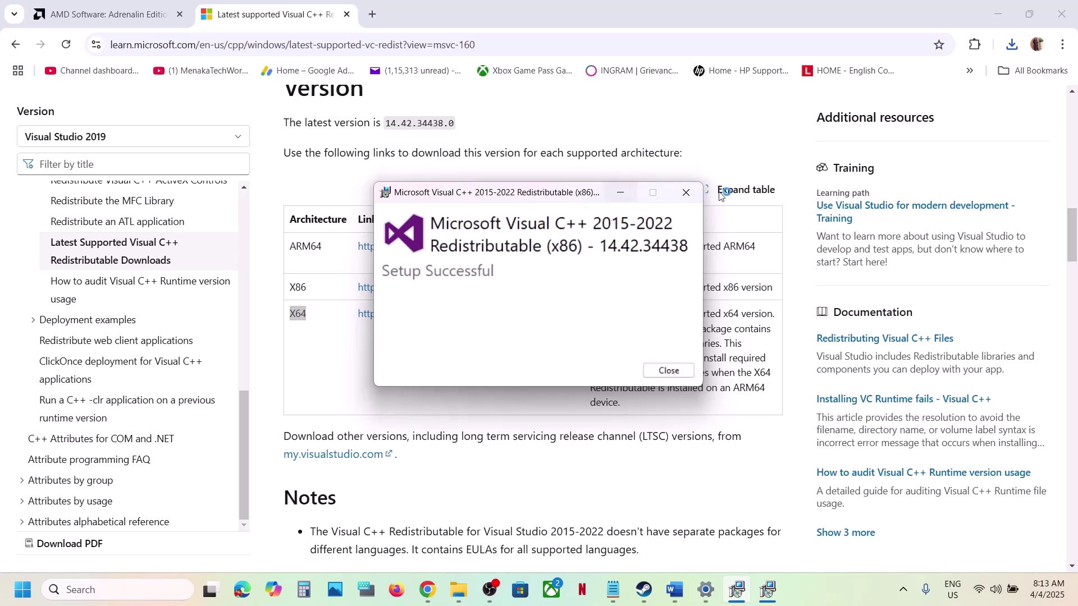
# Move the x86 setup window aside and close both the x64 and x86 redistributable setup windows.
pyautogui.moveTo(581, 192); pyautogui.dragTo(930, 185)
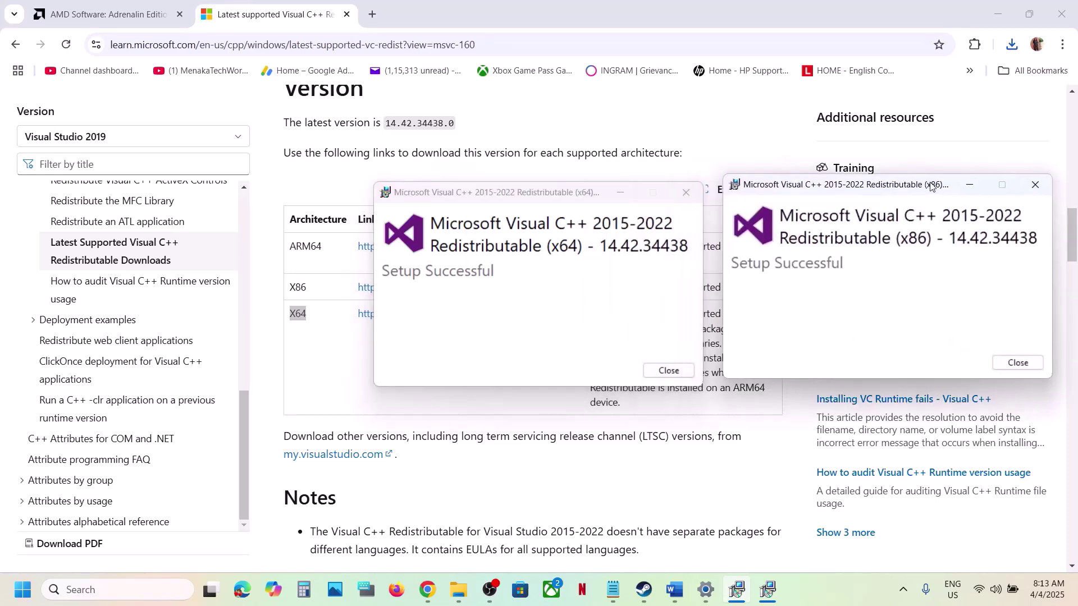
pyautogui.click(669, 371)
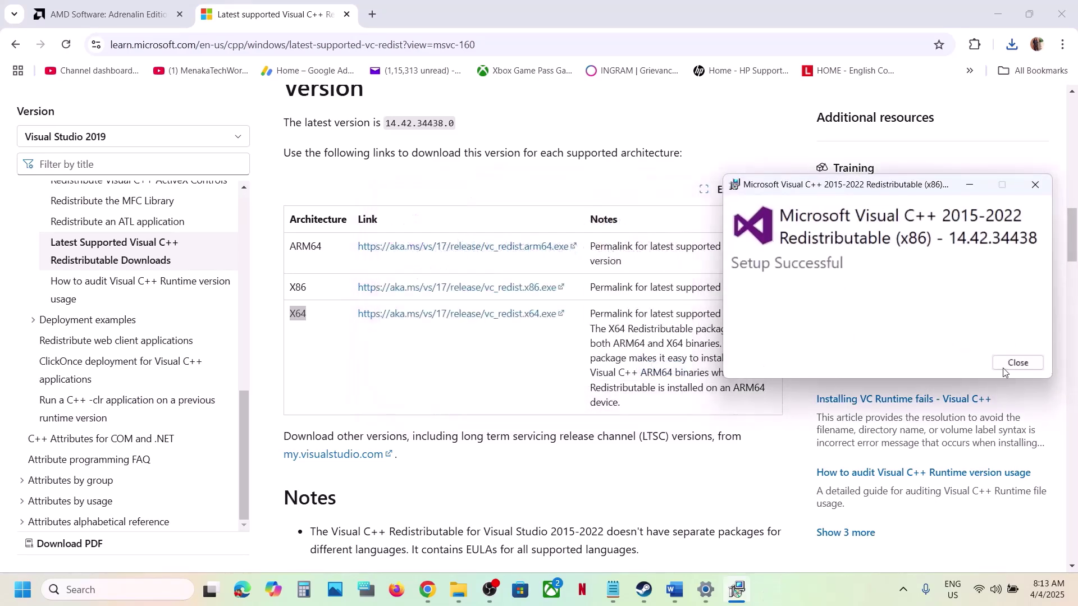
pyautogui.click(1018, 363)
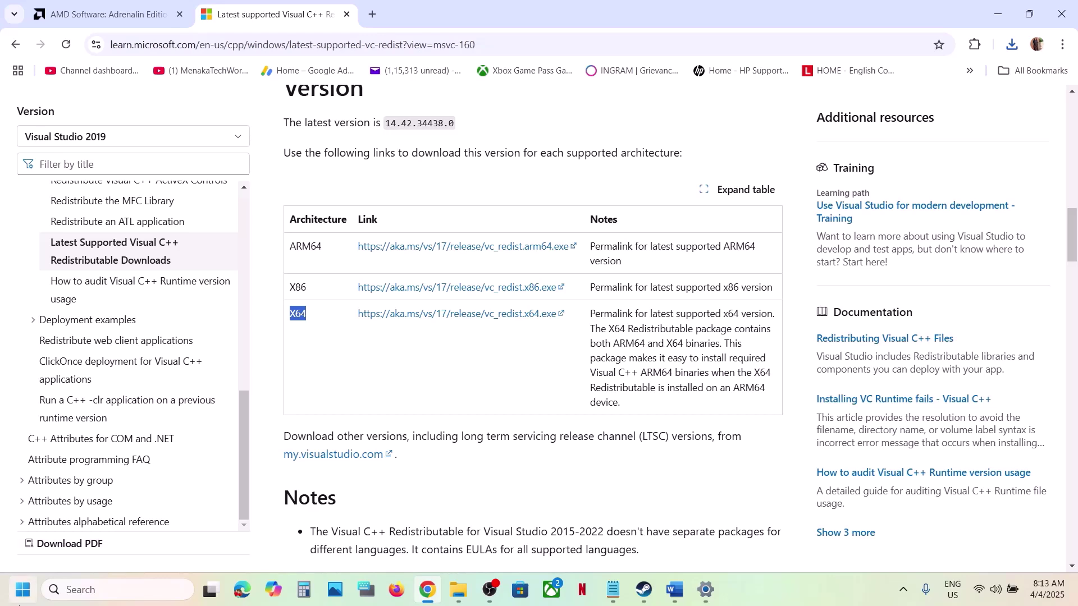
# View the Windows power options, including Restart, and dismiss them without choosing one.
pyautogui.click(22, 589)
pyautogui.click(408, 541)
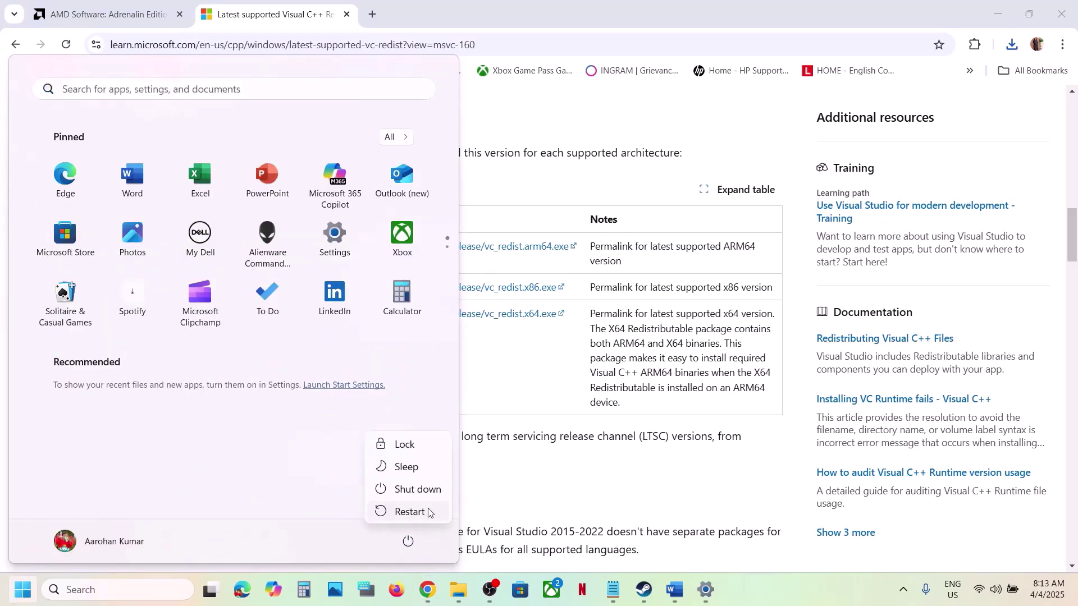
pyautogui.click(407, 541)
pyautogui.click(563, 494)
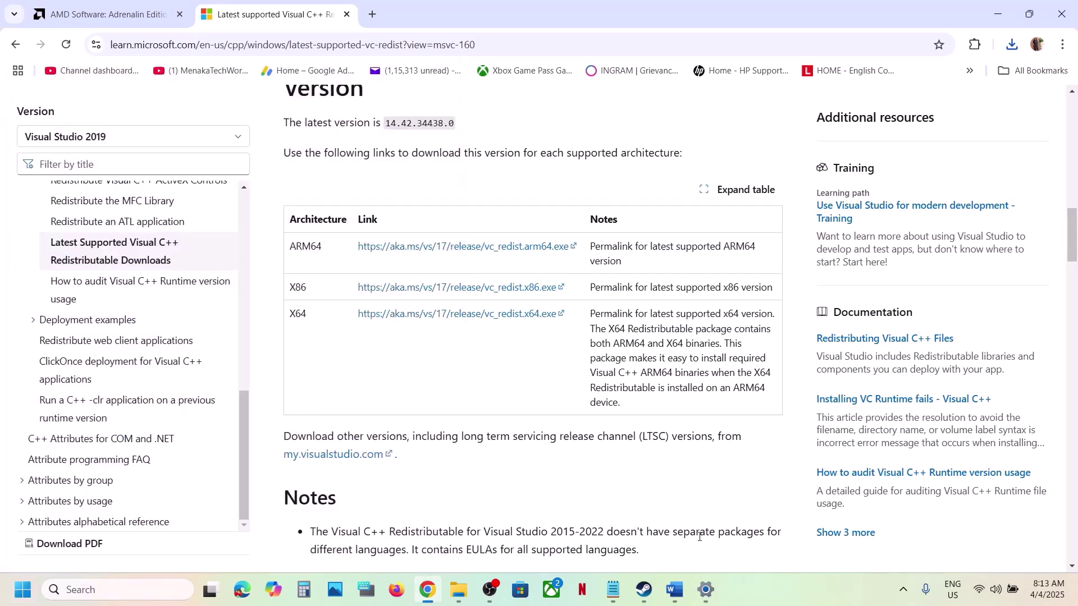
# Switch to the Word document and highlight Step 10's advice on unplugging external devices such as hotas.
pyautogui.click(643, 589)
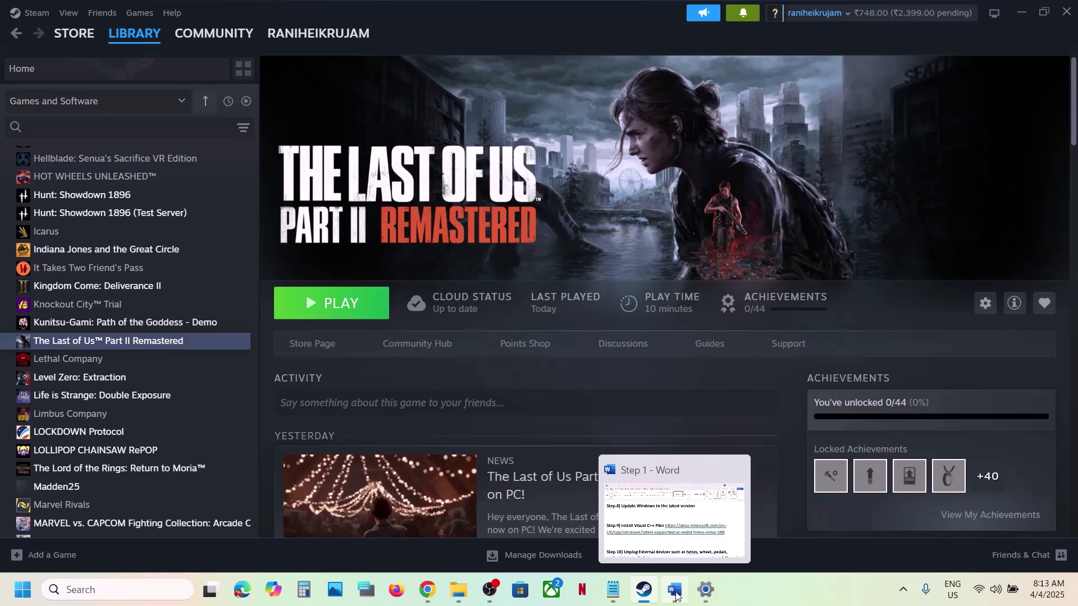
pyautogui.click(677, 595)
pyautogui.scroll(-5, 417, 348)
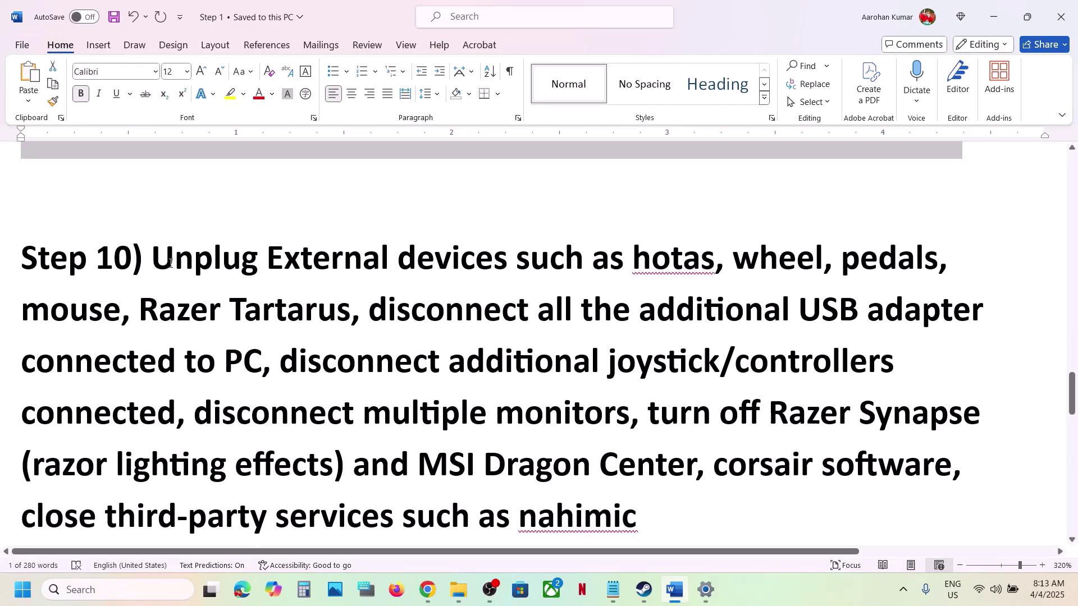
pyautogui.moveTo(153, 258); pyautogui.dragTo(725, 281)
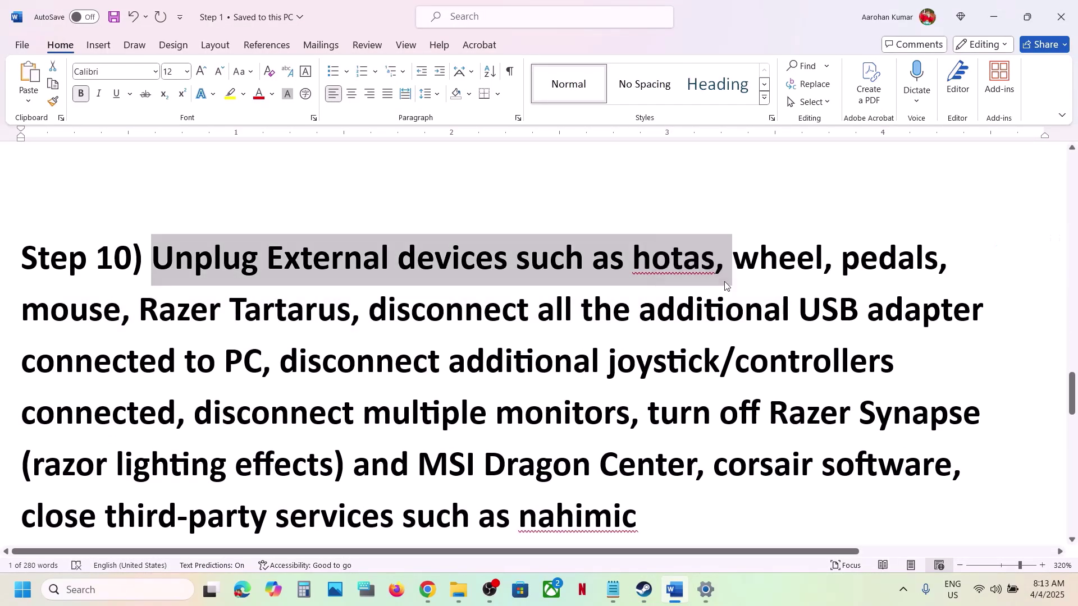
pyautogui.click(725, 282)
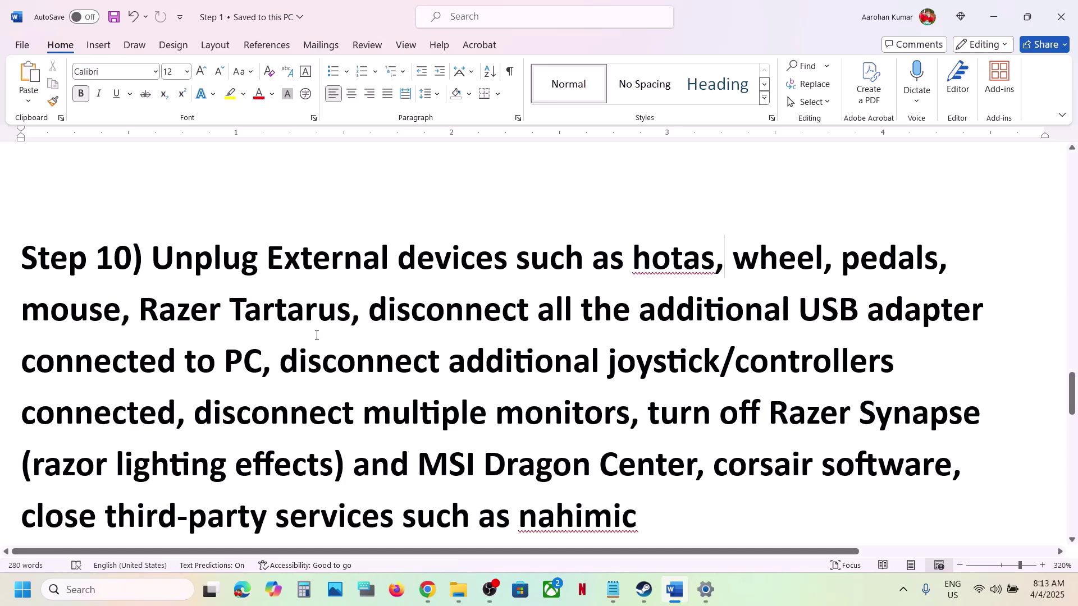
# Review Step 10's advice on additional controllers, multiple monitors and closing third-party services, highlighting each passage.
pyautogui.moveTo(281, 358); pyautogui.dragTo(179, 416)
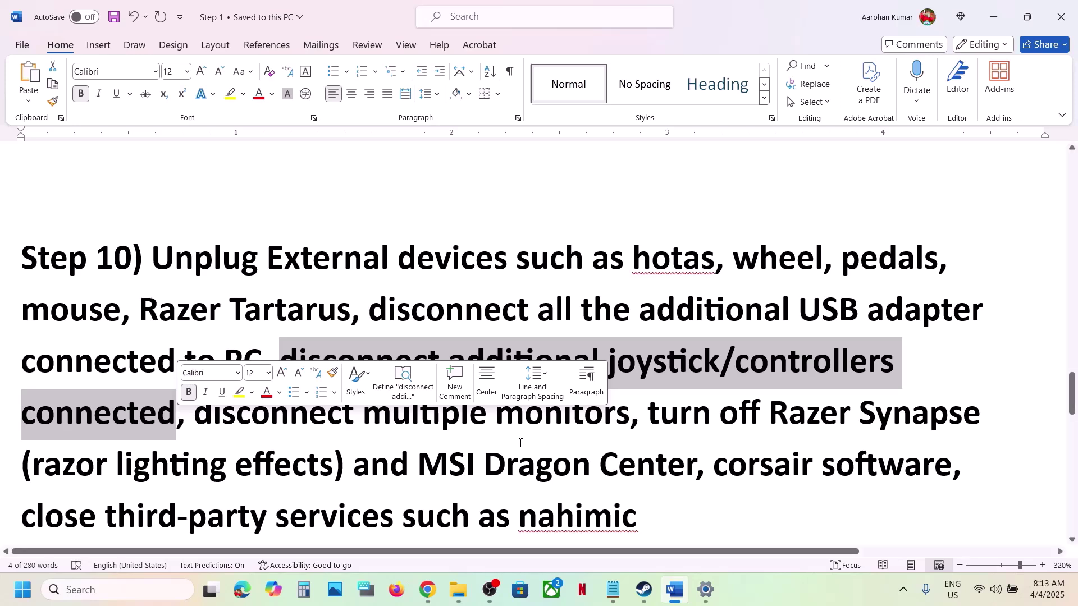
pyautogui.click(627, 408)
pyautogui.moveTo(199, 410); pyautogui.dragTo(619, 422)
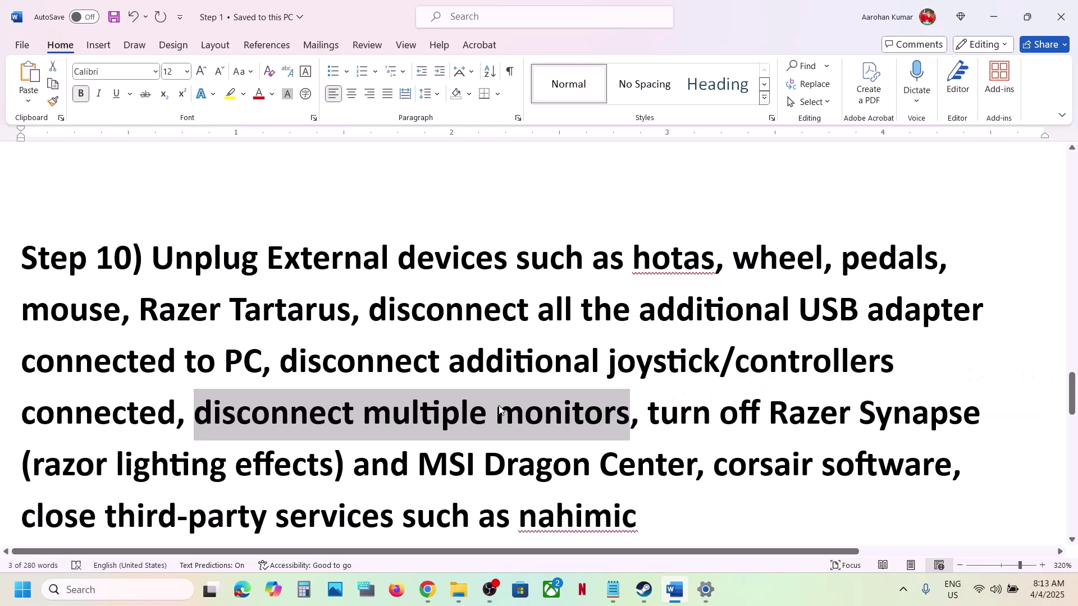
pyautogui.scroll(-4, 677, 237)
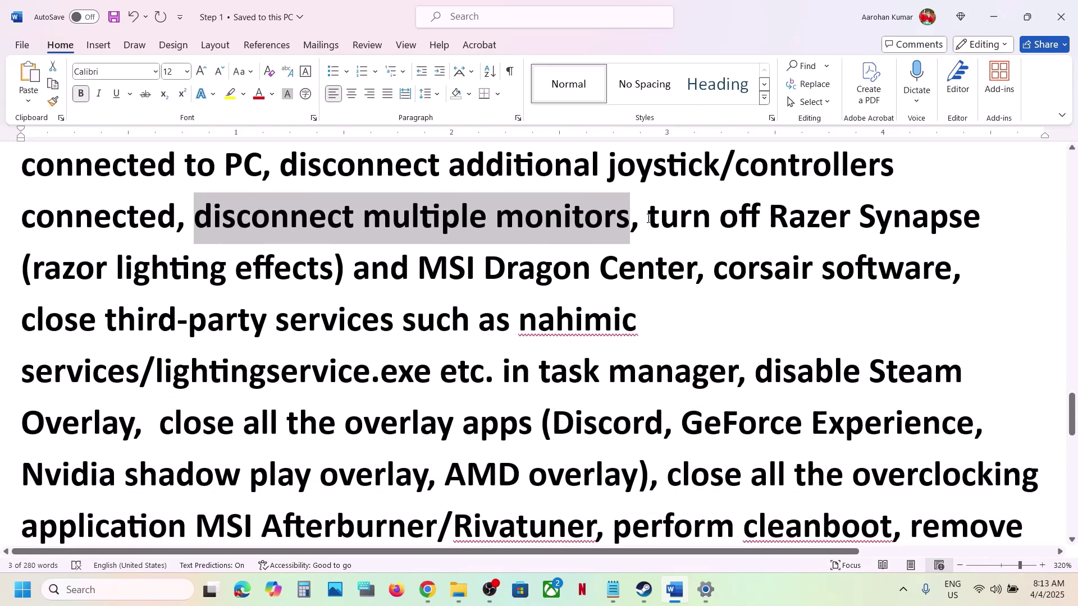
pyautogui.moveTo(644, 219); pyautogui.dragTo(737, 374)
pyautogui.scroll(-2, 826, 242)
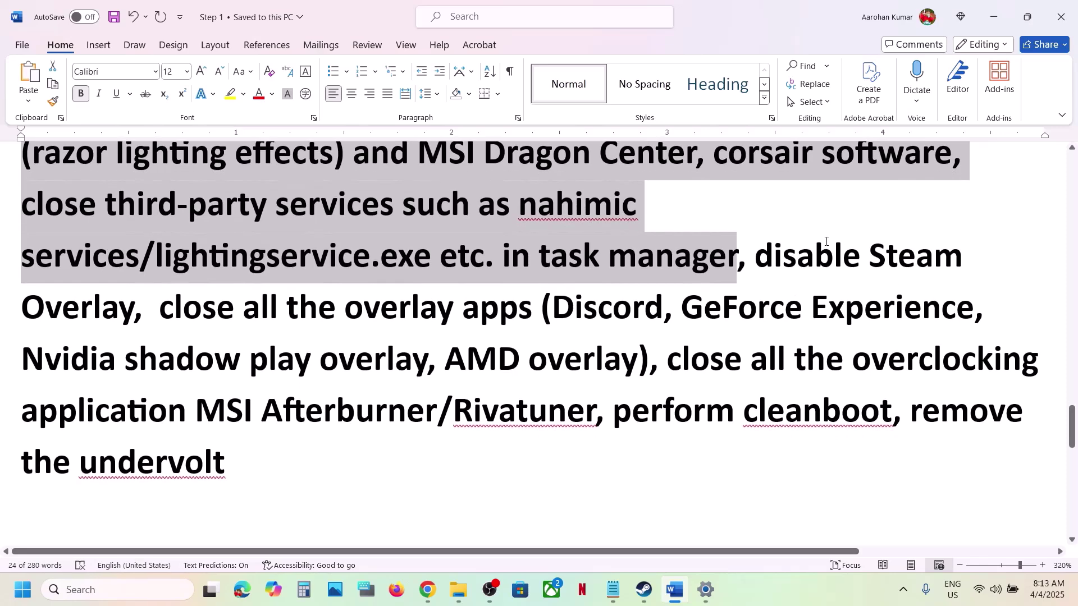
# Switch to Steam, turn off the in-game Steam Overlay for The Last of Us Part II Remastered, and close its properties.
pyautogui.click(644, 589)
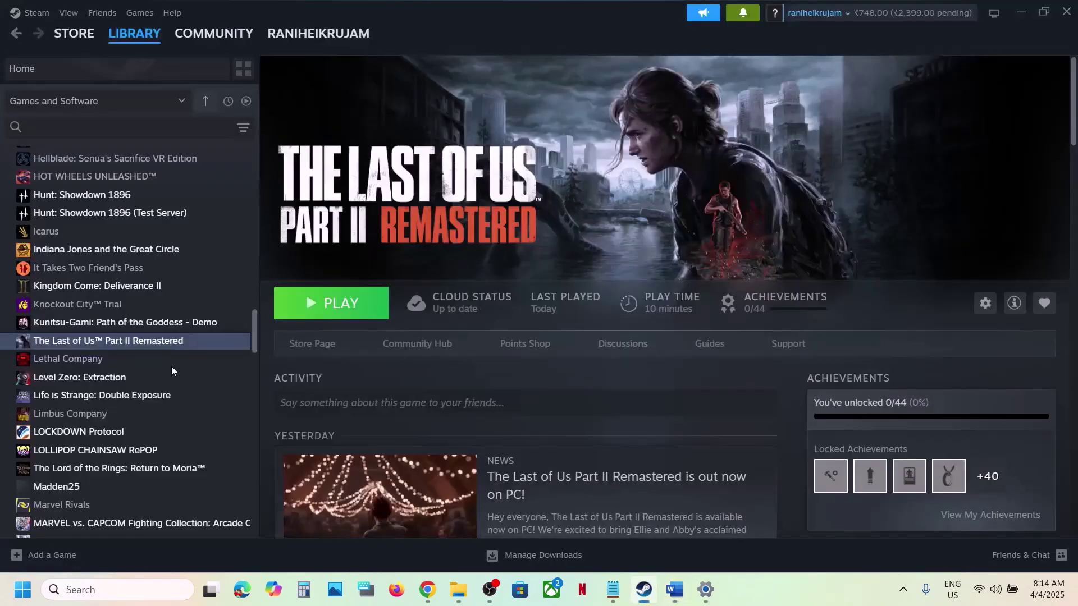
pyautogui.rightClick(158, 350)
pyautogui.click(207, 450)
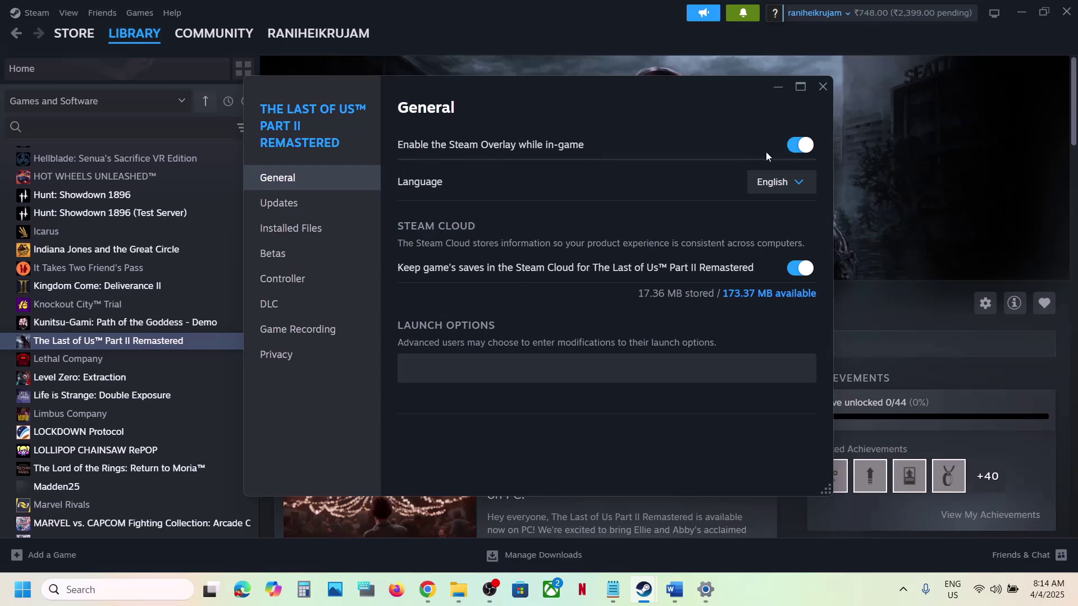
pyautogui.click(789, 156)
pyautogui.click(824, 87)
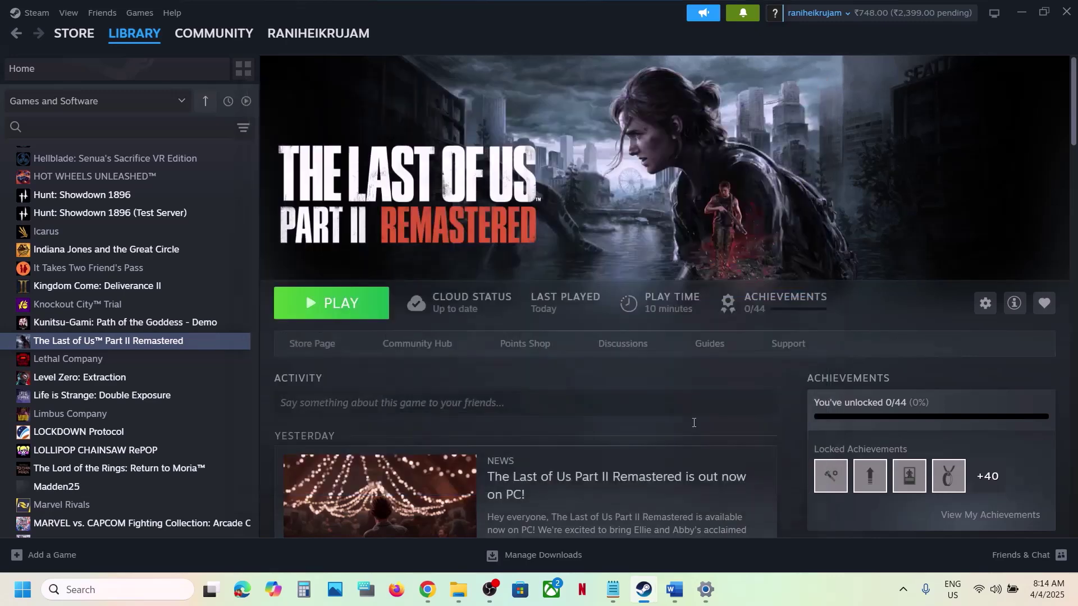
# Return to the Word document and highlight Discord and GeForce Experience in Step 10's list of overlay apps.
pyautogui.click(675, 591)
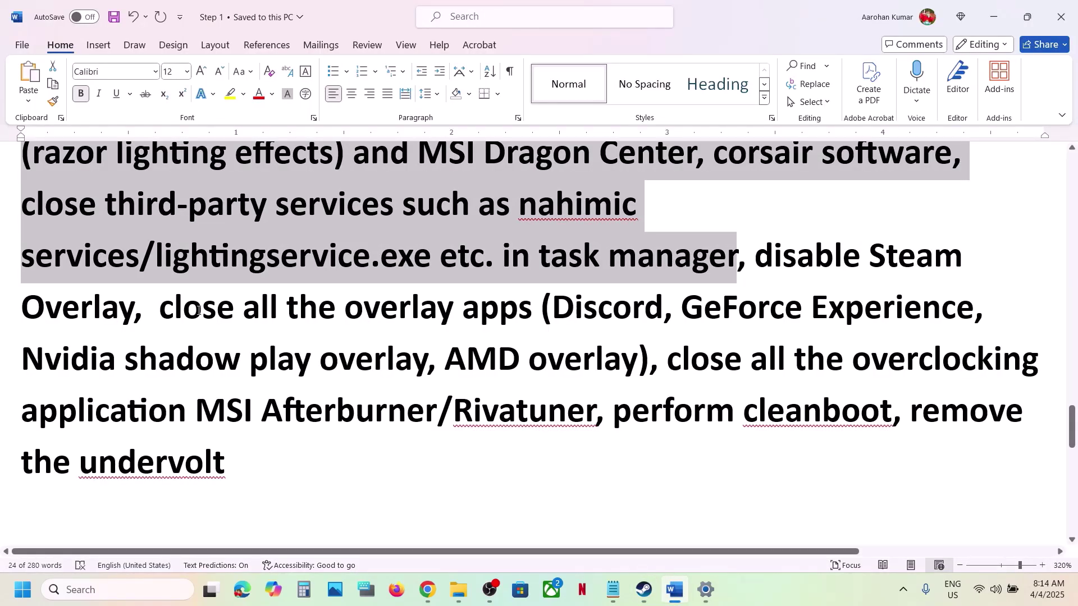
pyautogui.moveTo(199, 310); pyautogui.dragTo(649, 303)
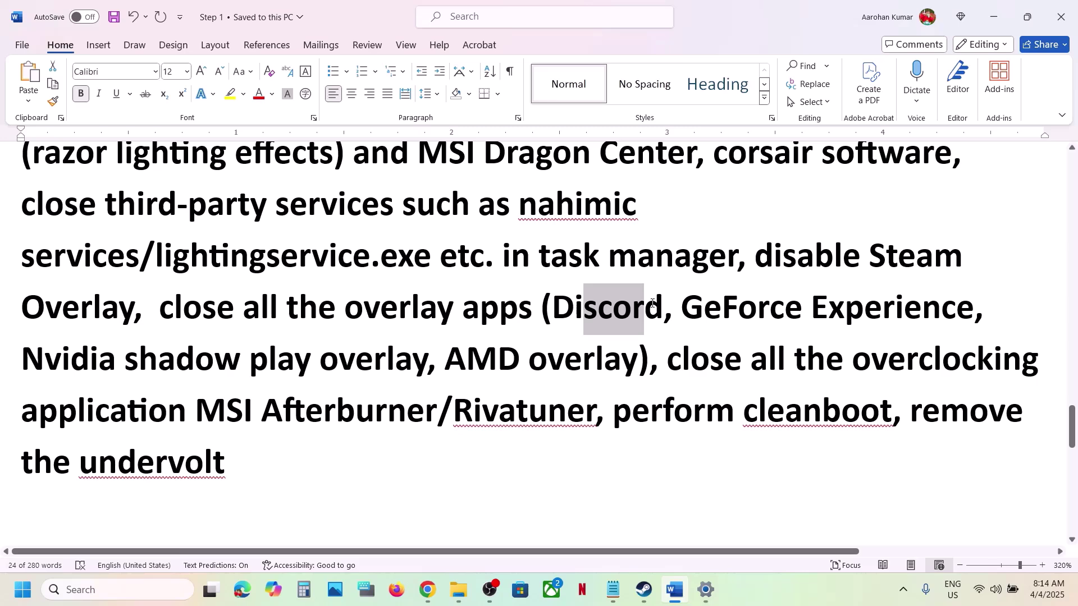
pyautogui.moveTo(694, 310); pyautogui.dragTo(974, 308)
# Check the NVIDIA overlay setting in the NVIDIA app, close the app, and highlight "close all the overlay apps" in Step 10.
pyautogui.click(139, 588)
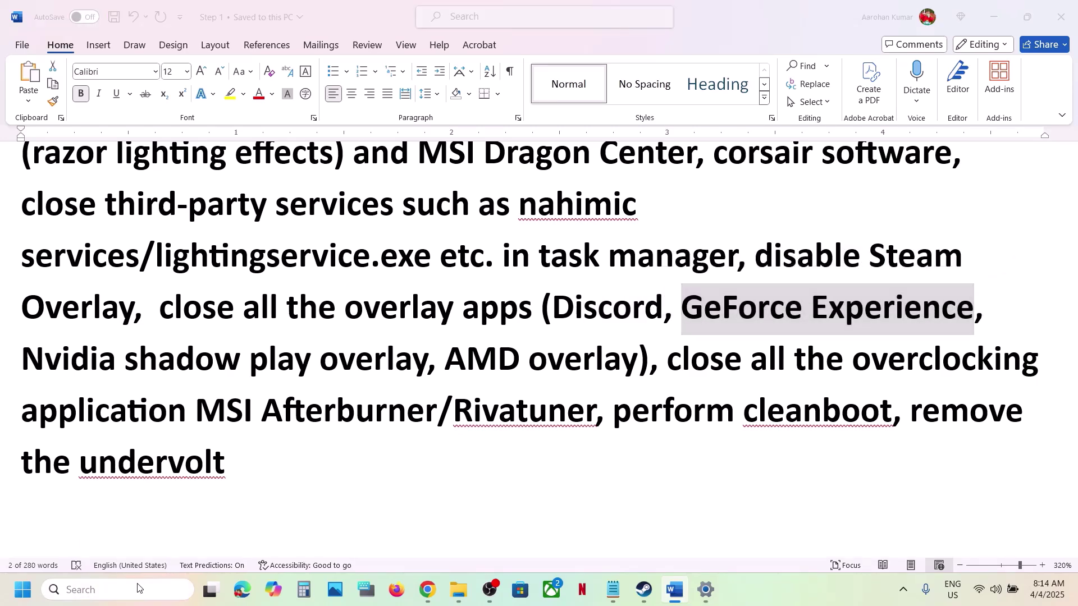
pyautogui.write('nvi')
pyautogui.press('Return')
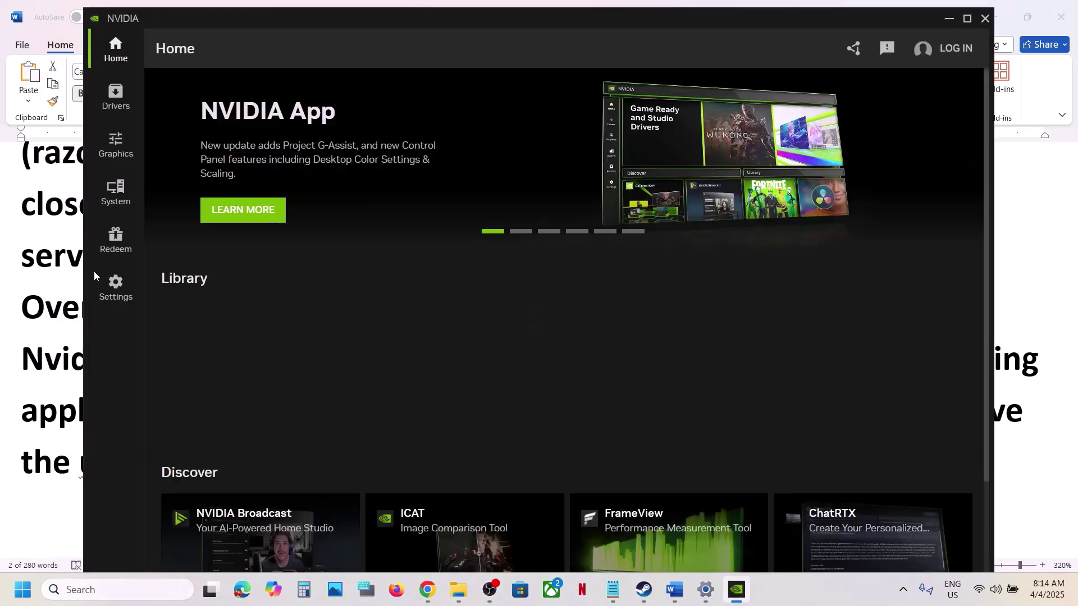
pyautogui.click(117, 285)
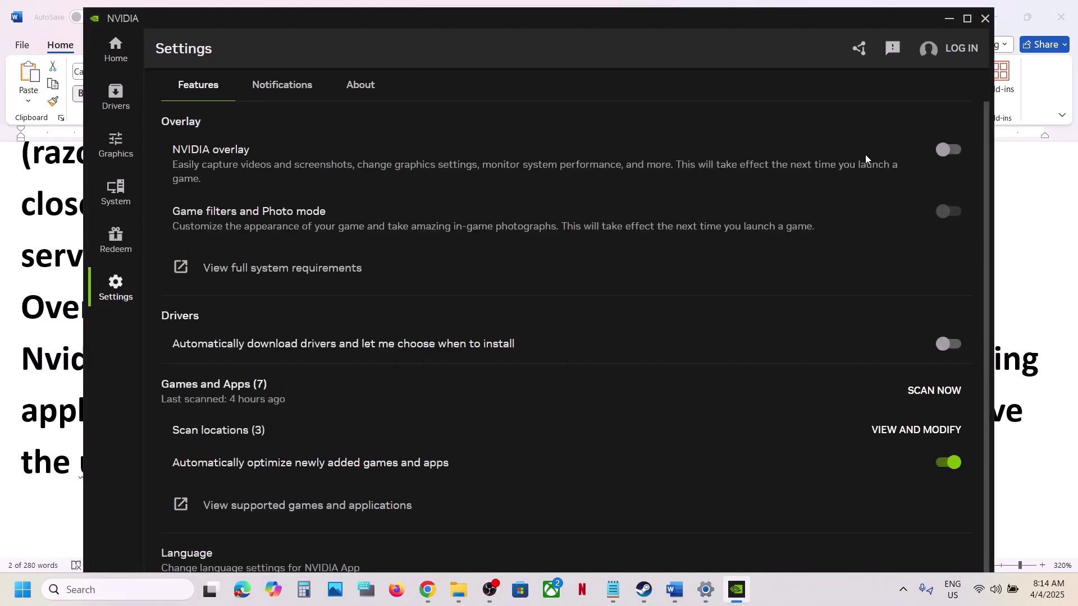
pyautogui.click(985, 19)
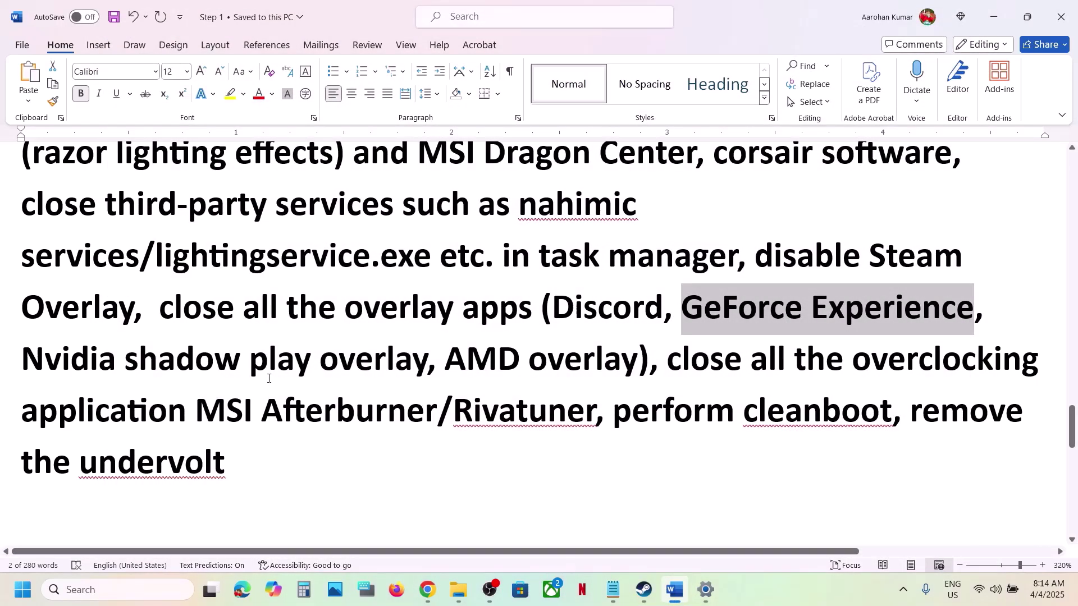
pyautogui.moveTo(213, 316); pyautogui.dragTo(521, 322)
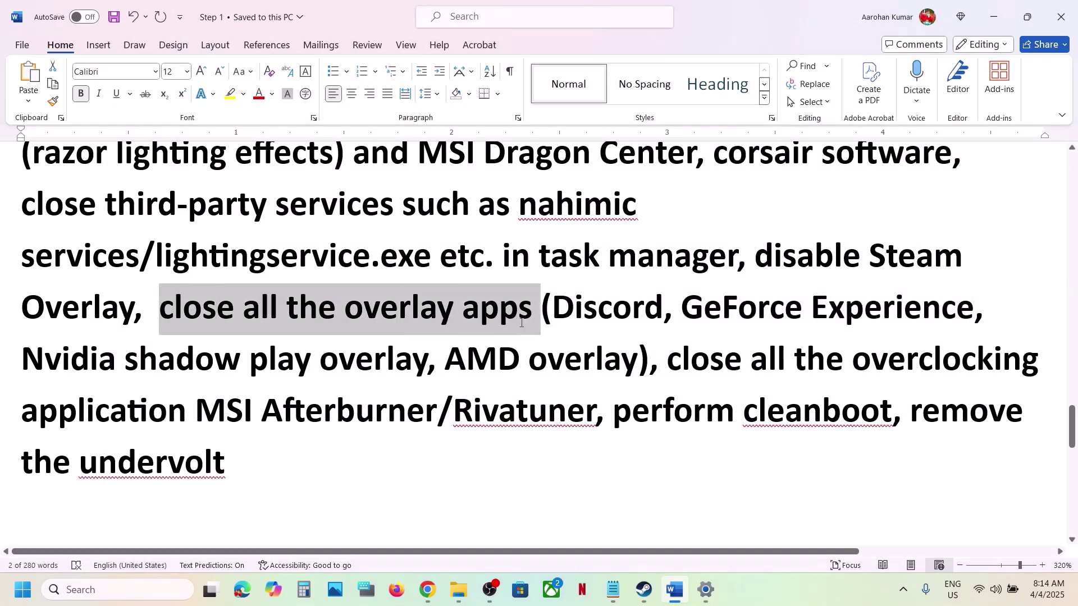
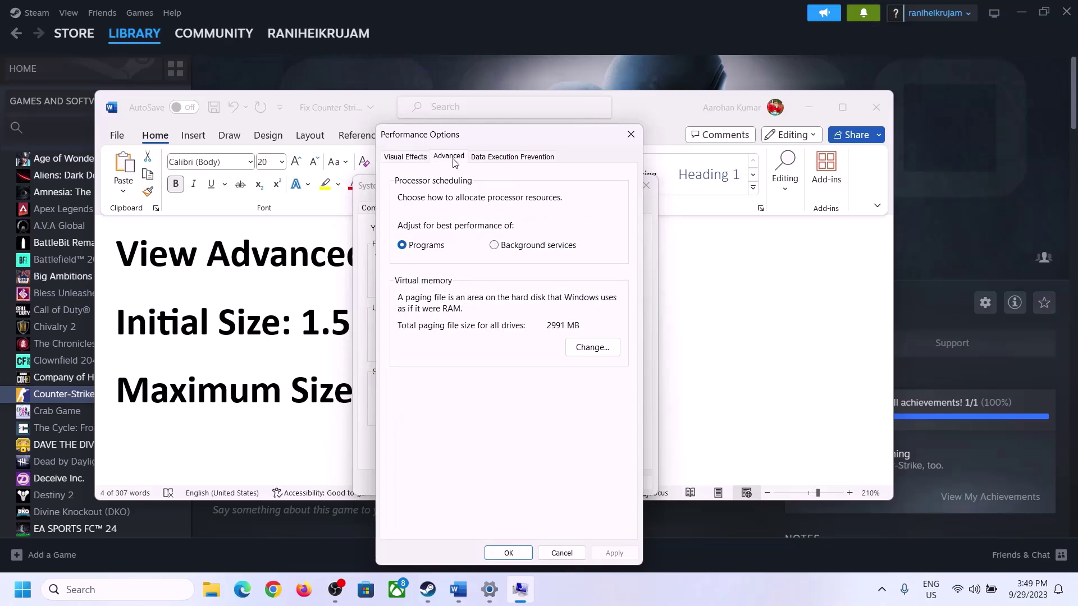
# In the Virtual Memory settings, disable automatic paging file management for all drives and choose a custom size for drive C.
pyautogui.click(596, 347)
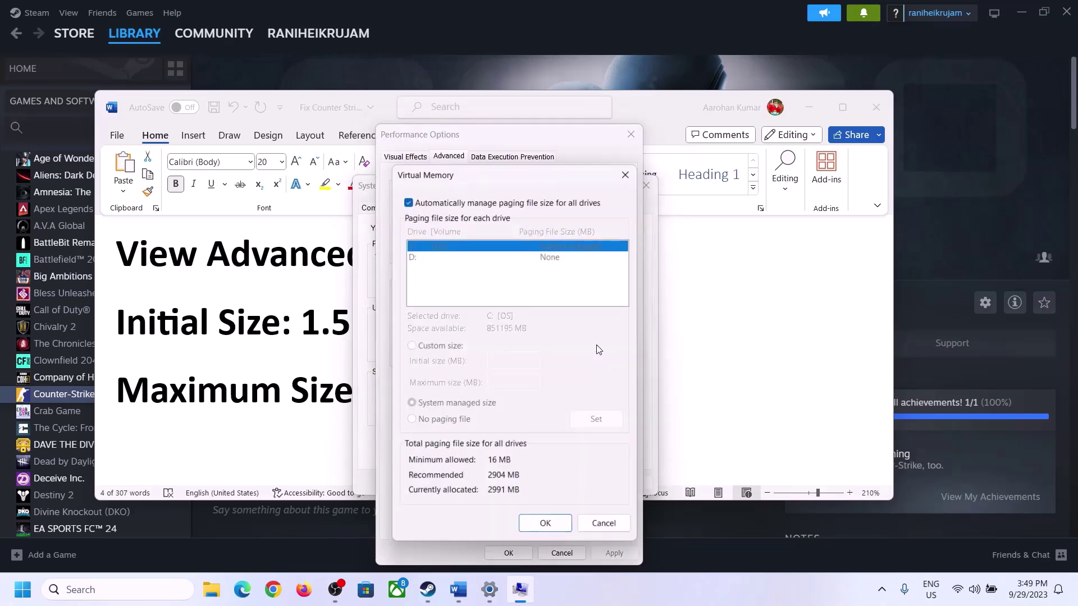
pyautogui.click(406, 199)
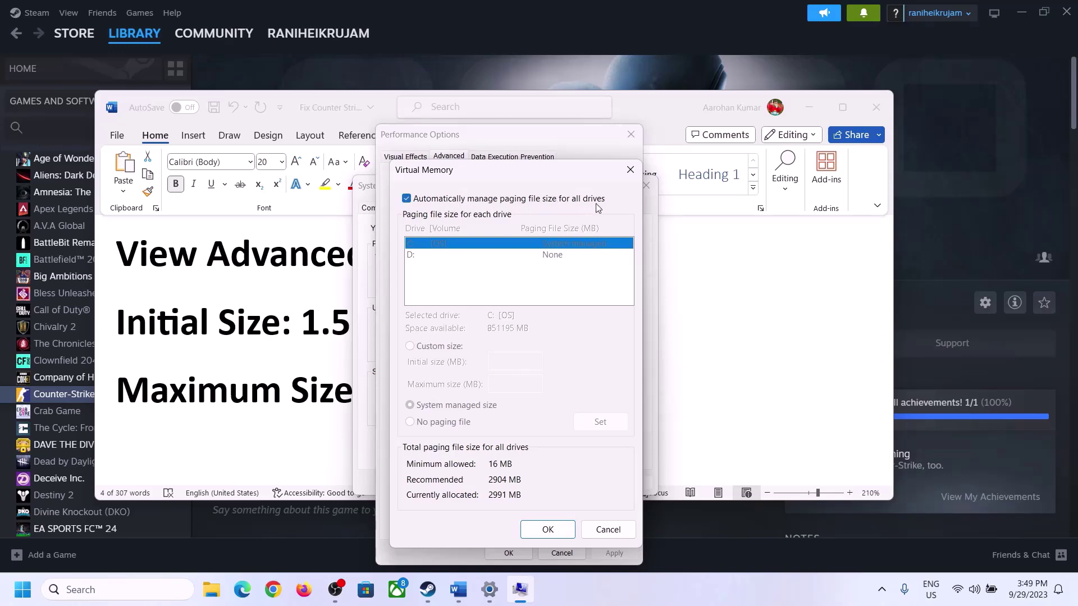
pyautogui.click(406, 199)
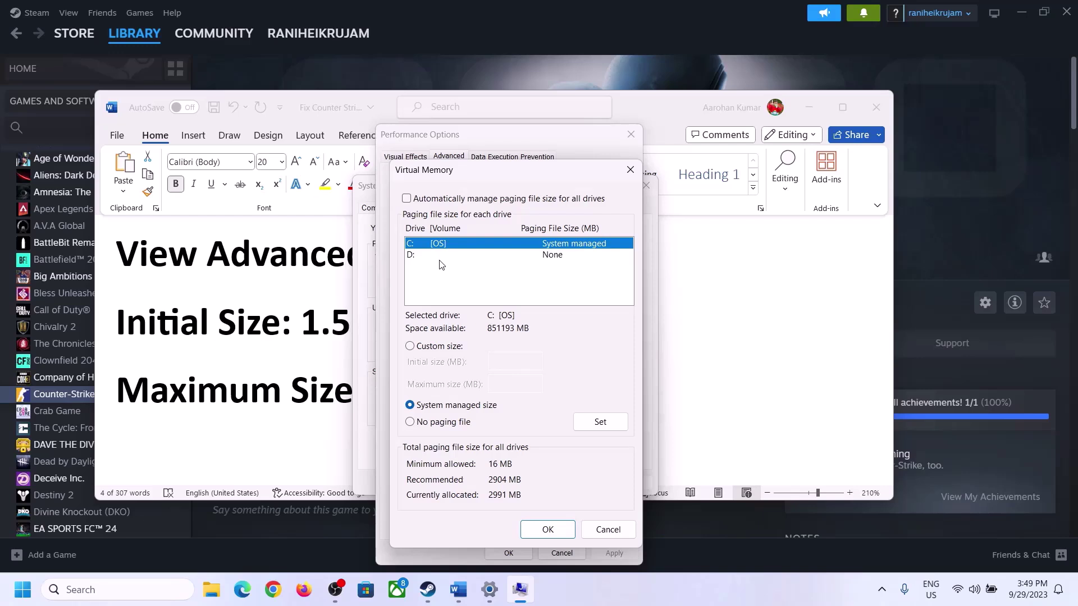
pyautogui.click(410, 347)
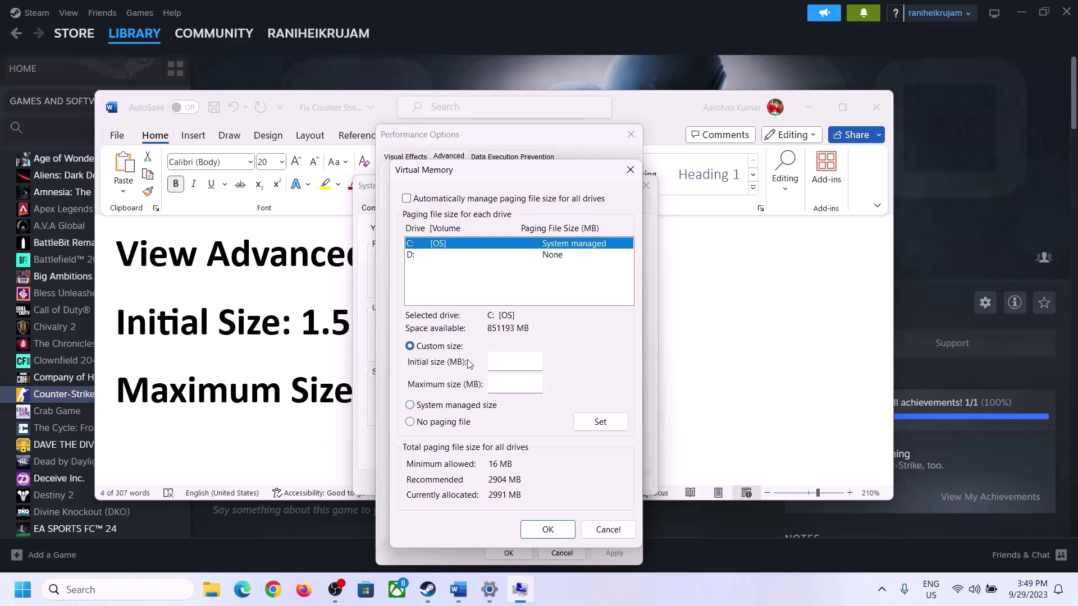
# Highlight "1.5 x Total Ram" in the Word document, and look up the installed RAM in the Windows Settings system information.
pyautogui.click(294, 334)
pyautogui.moveTo(302, 322); pyautogui.dragTo(500, 335)
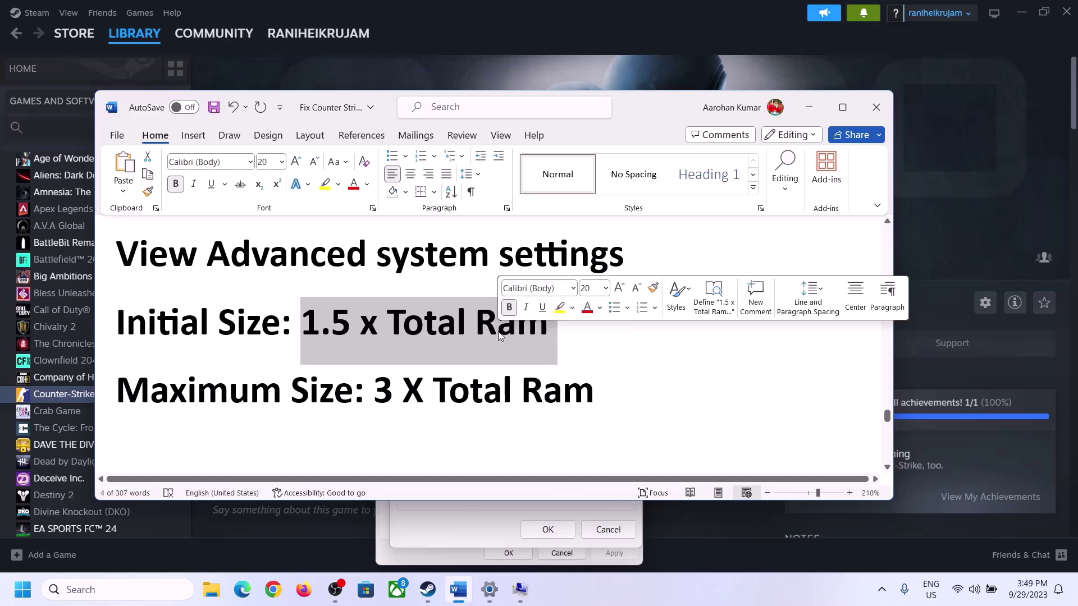
pyautogui.click(490, 592)
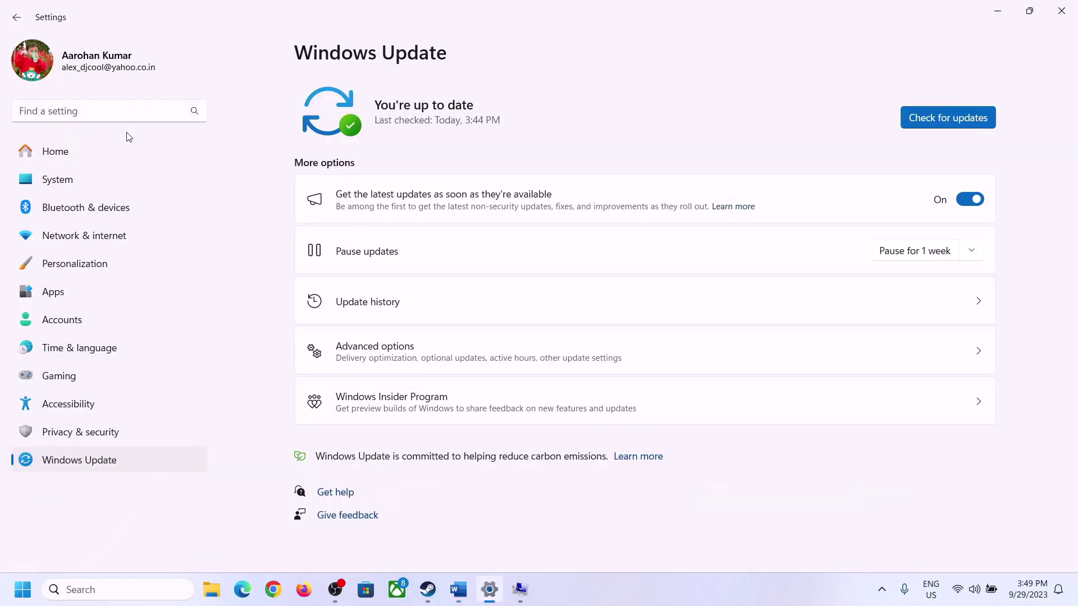
pyautogui.click(49, 190)
pyautogui.scroll(-10, 365, 393)
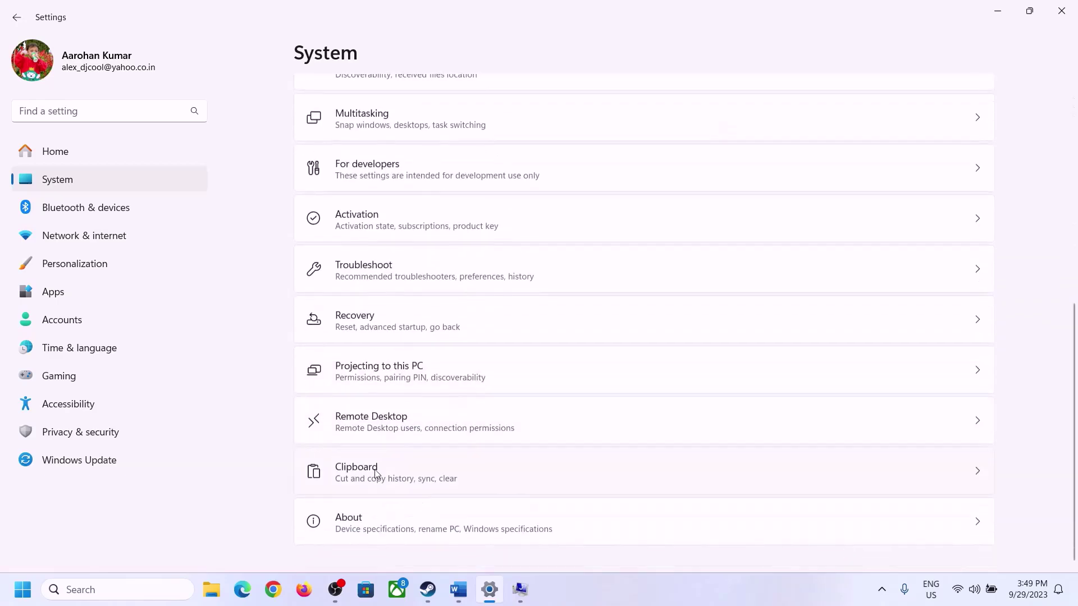
pyautogui.click(355, 533)
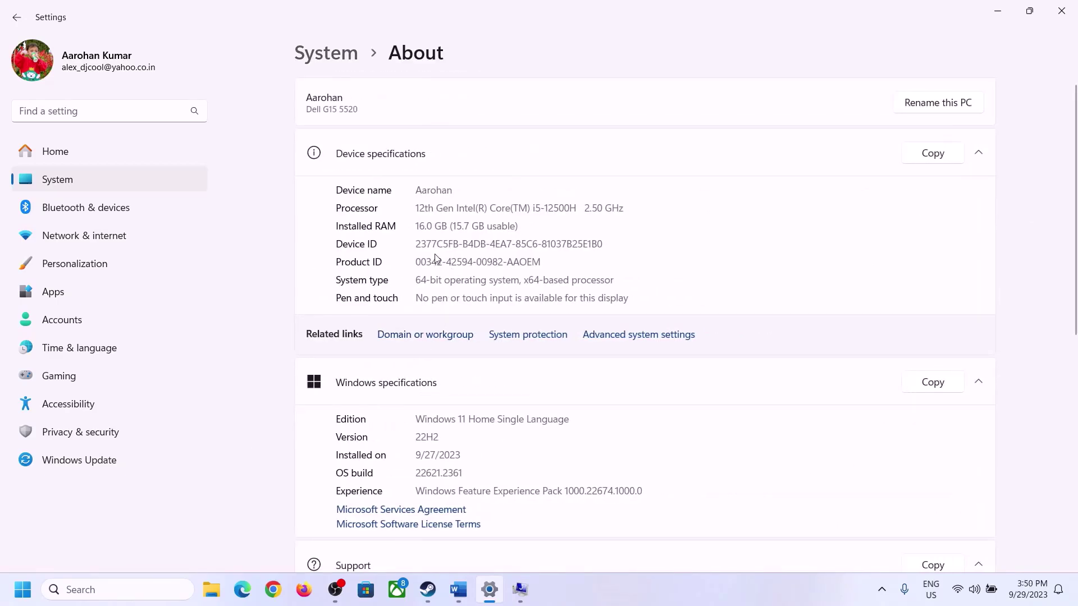
pyautogui.moveTo(423, 226); pyautogui.dragTo(410, 229)
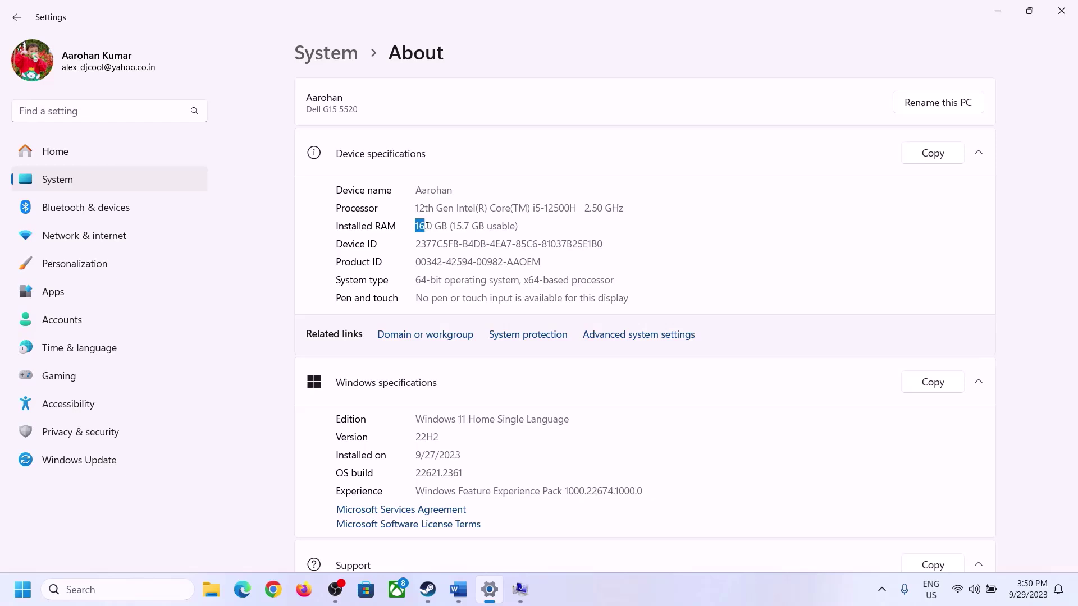
pyautogui.click(433, 227)
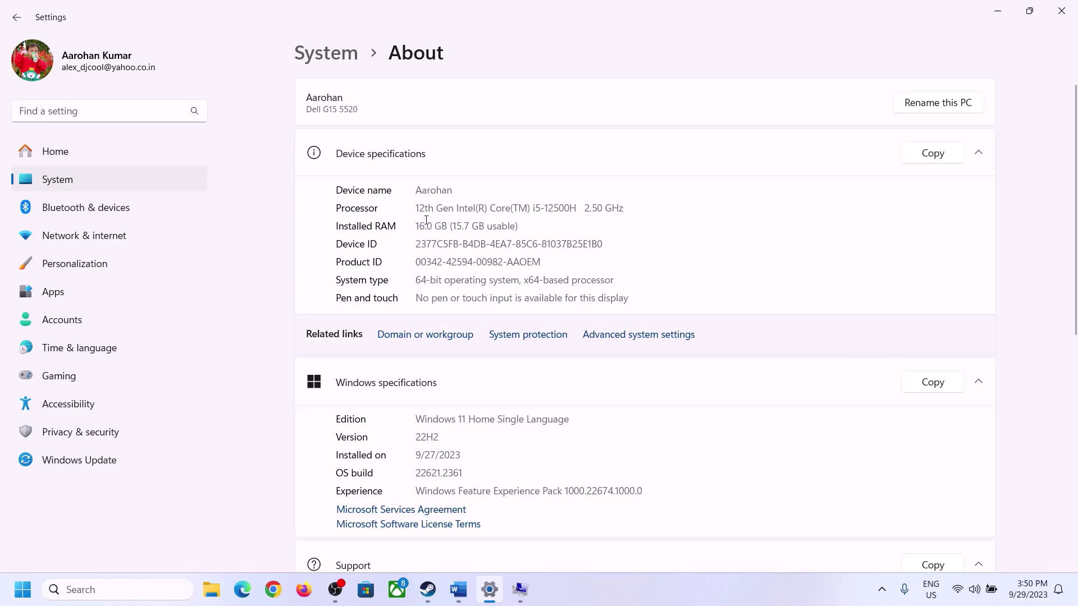
pyautogui.moveTo(426, 221); pyautogui.dragTo(415, 225)
# Launch Calculator with the calc command, place it beside the Virtual Memory settings, and show the Word size formulas behind it.
pyautogui.click(520, 589)
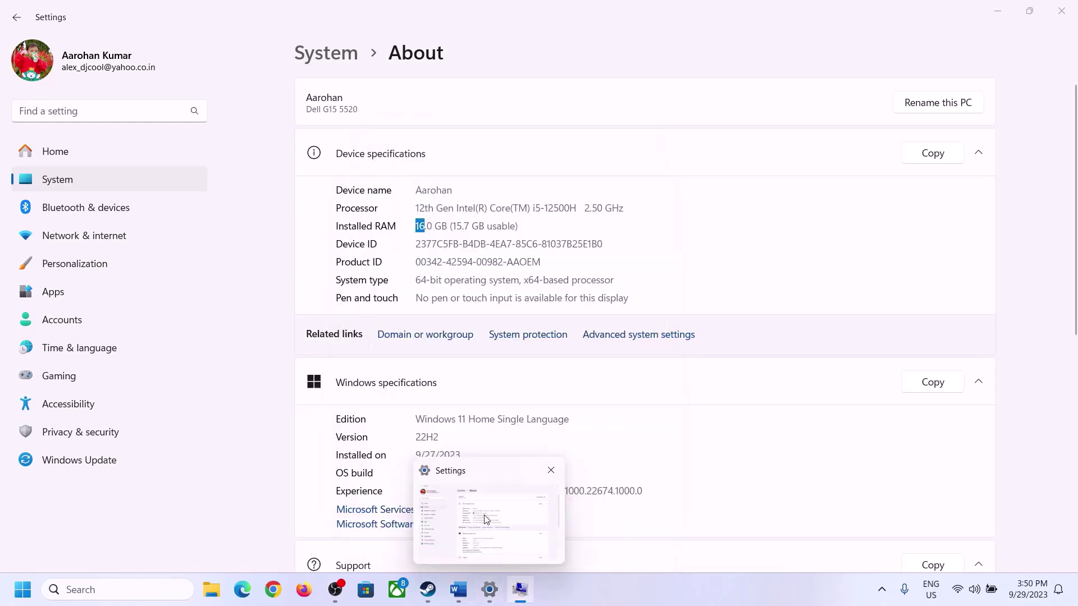
pyautogui.press('super+r')
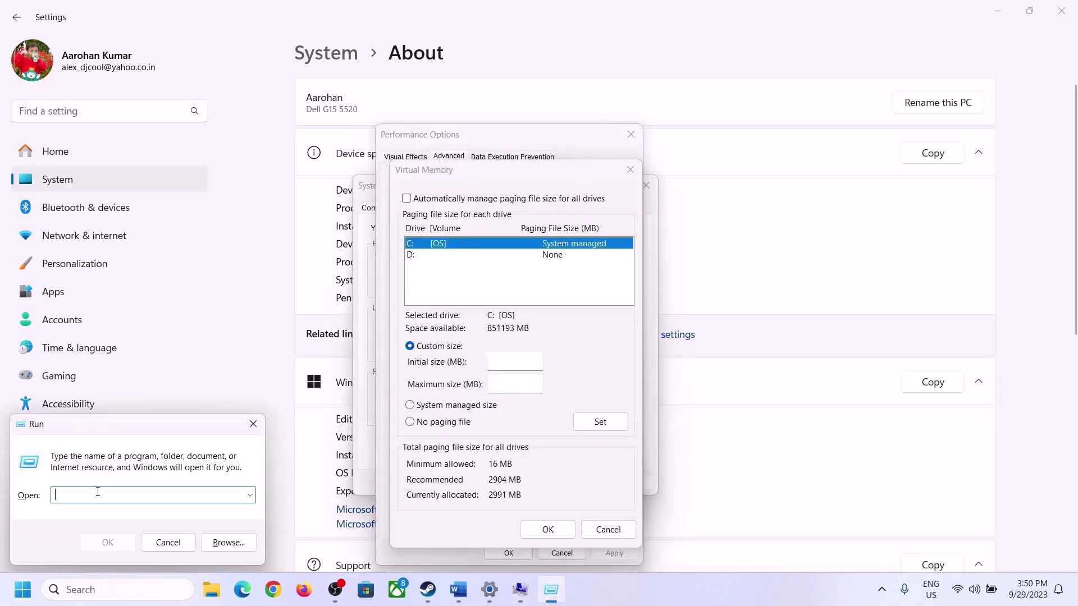
pyautogui.write('calc')
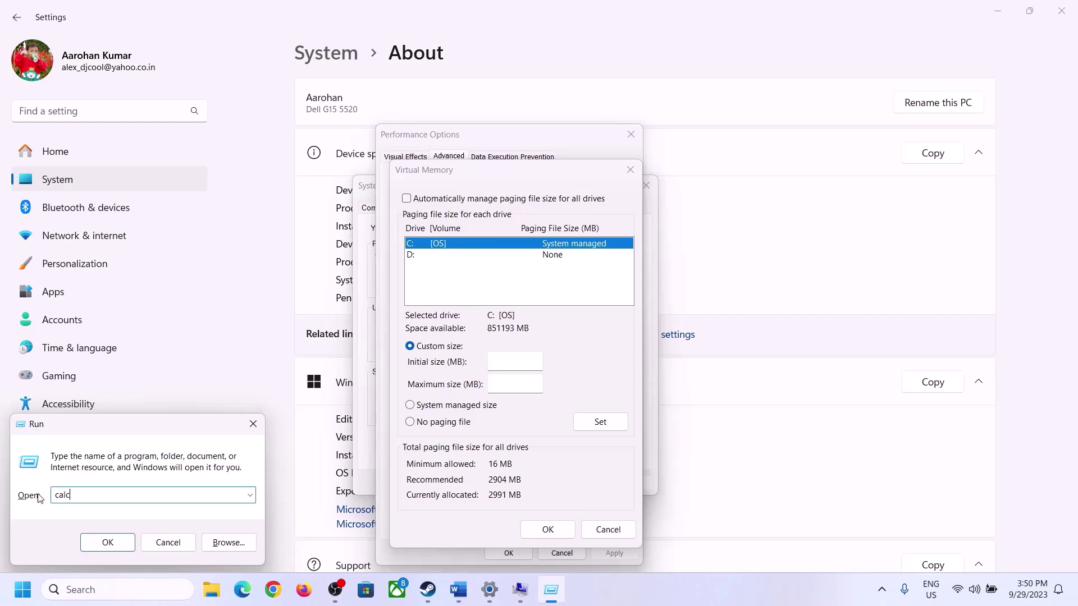
pyautogui.press('Return')
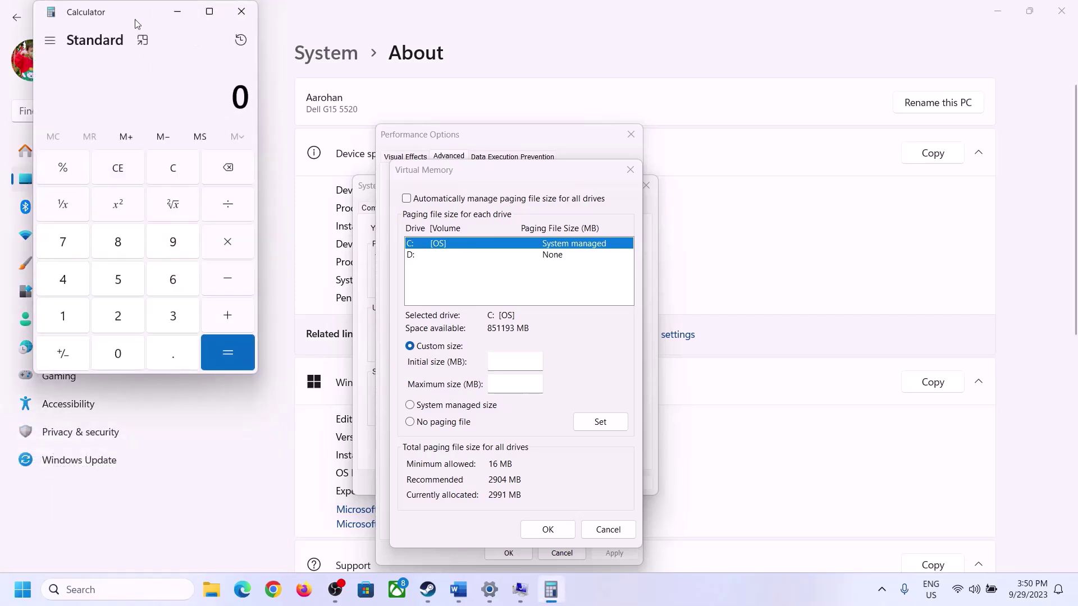
pyautogui.moveTo(136, 24); pyautogui.dragTo(789, 189)
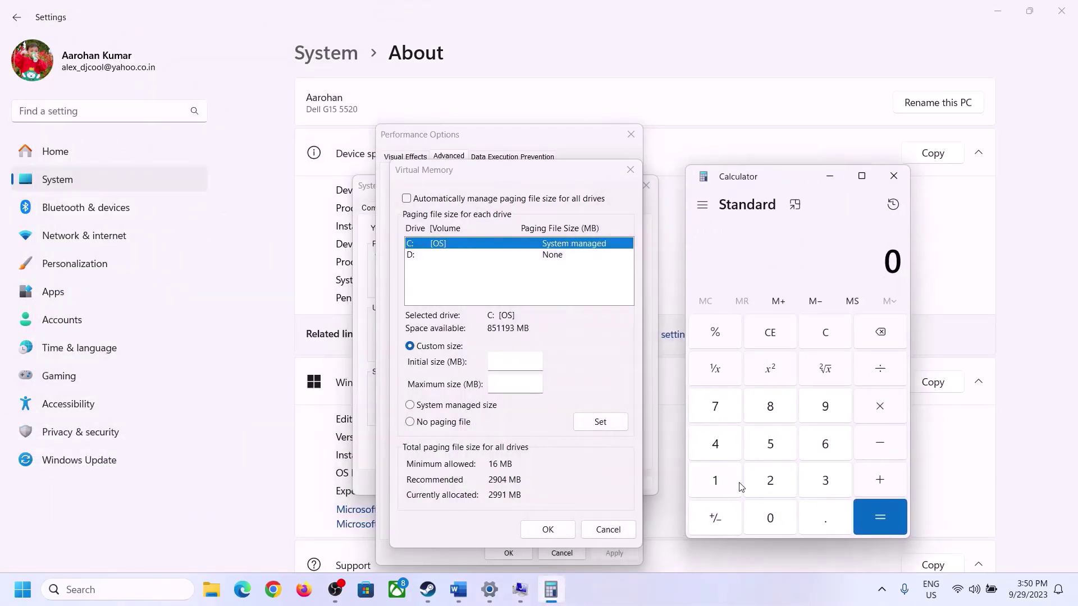
pyautogui.click(458, 590)
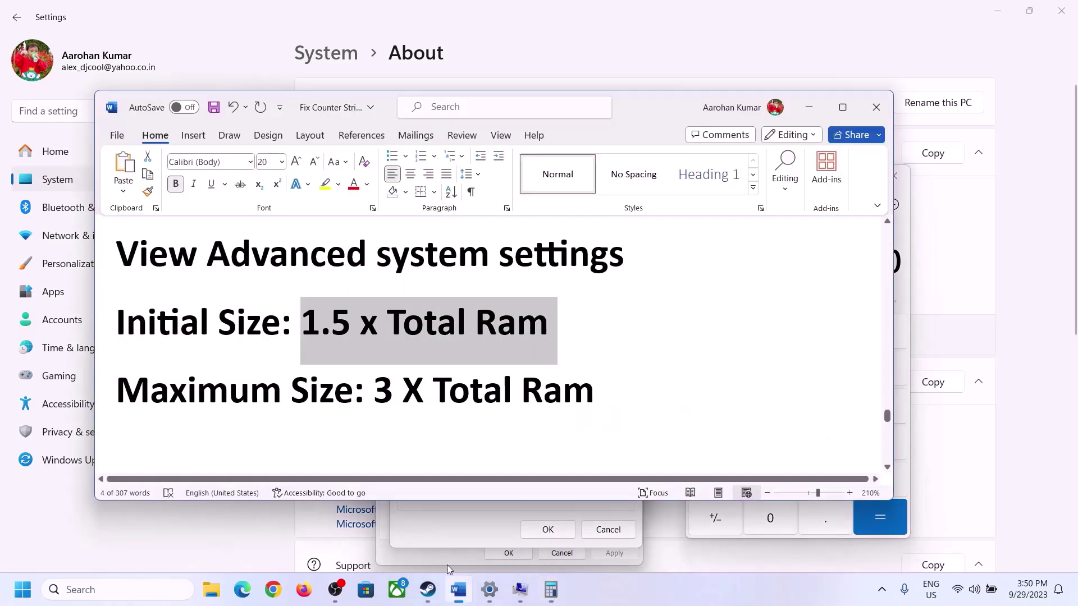
pyautogui.click(558, 593)
pyautogui.click(715, 481)
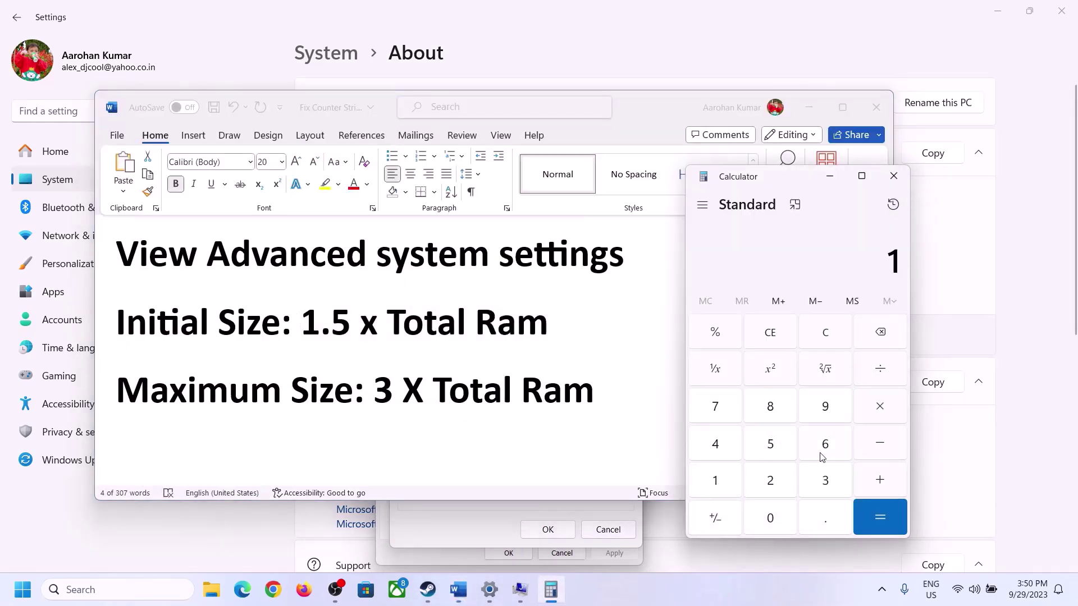
pyautogui.click(822, 449)
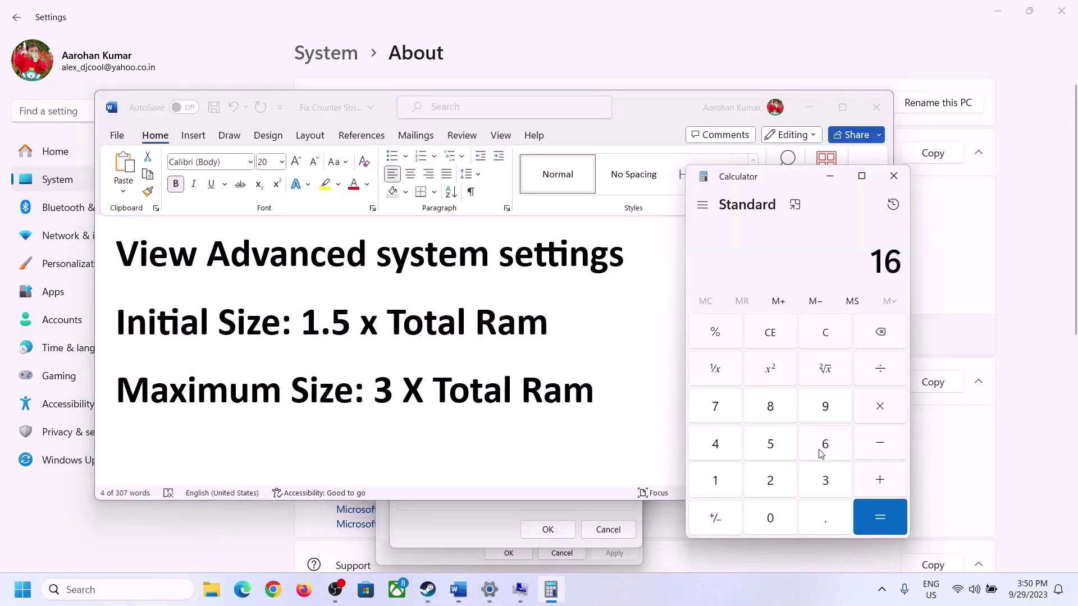
pyautogui.click(828, 343)
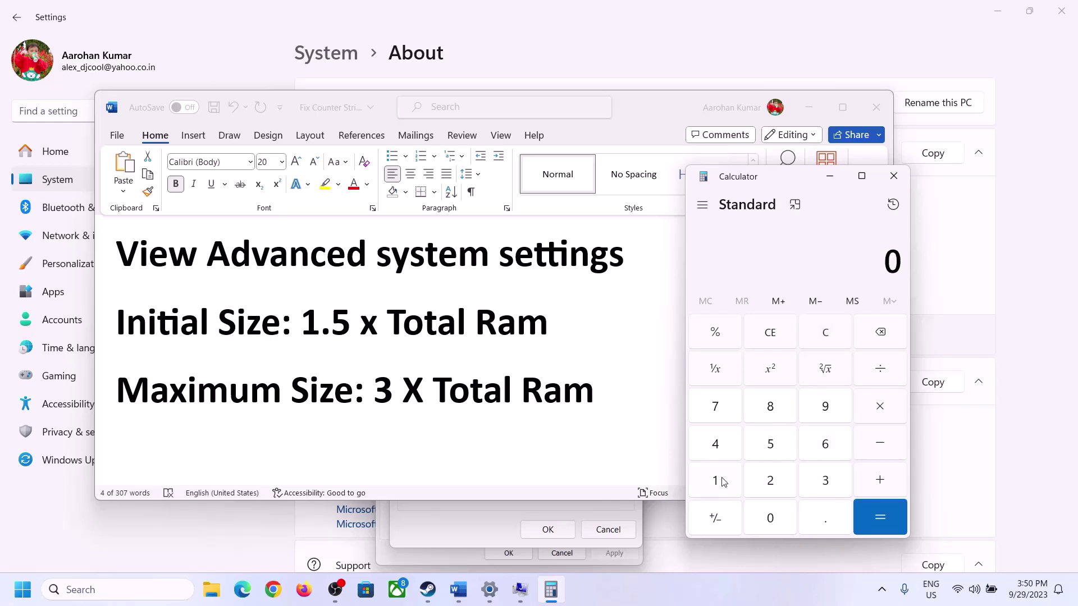
# Calculate 16 × 1024 in Calculator to convert the installed RAM from GB to MB.
pyautogui.click(724, 482)
pyautogui.click(825, 444)
pyautogui.click(880, 414)
pyautogui.click(714, 481)
pyautogui.click(780, 529)
pyautogui.click(775, 487)
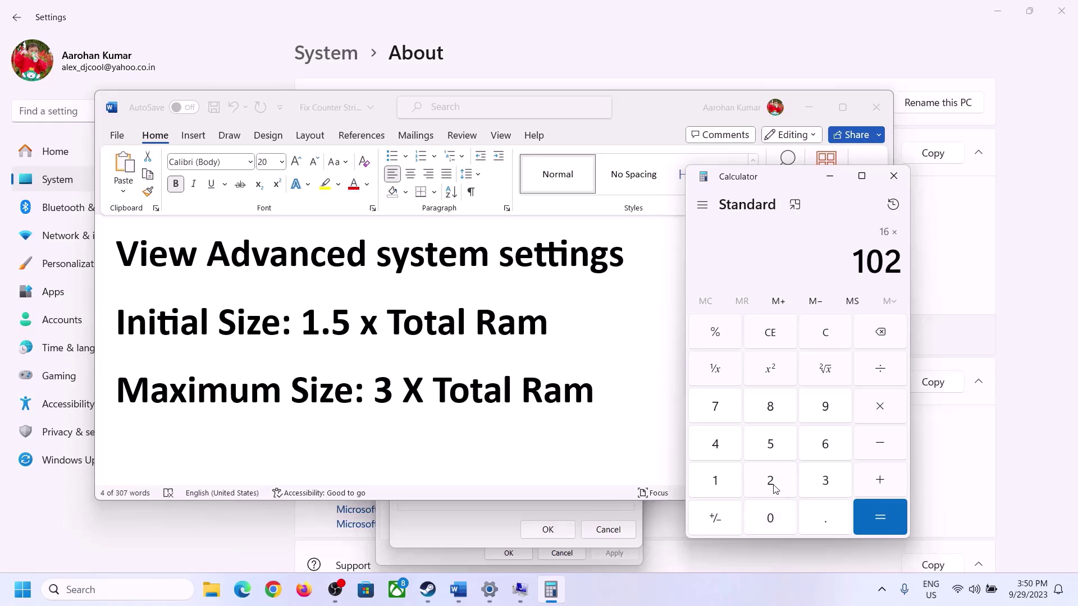
pyautogui.click(724, 454)
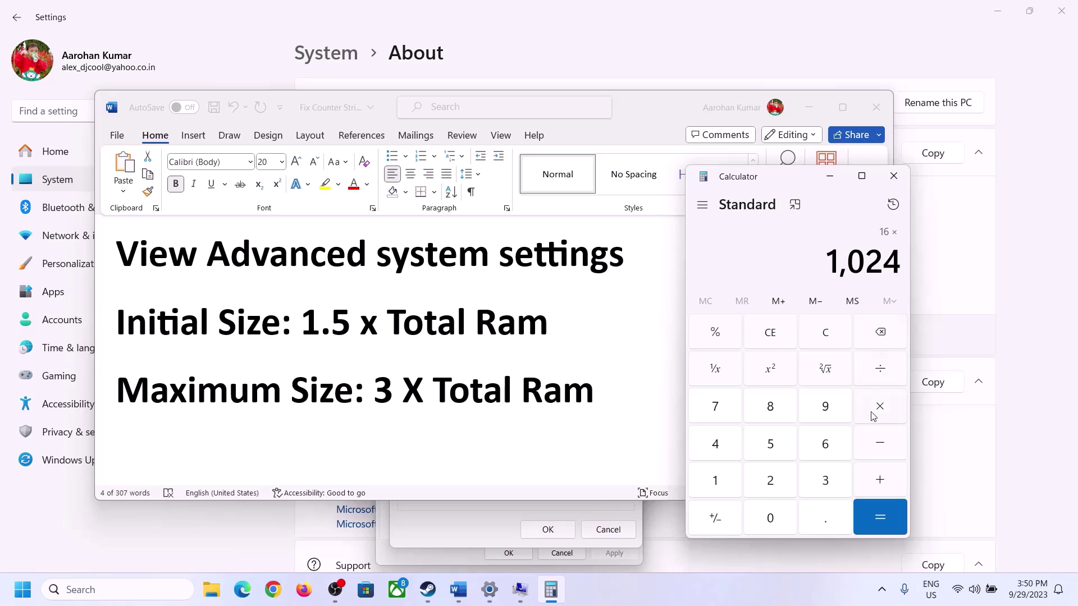
pyautogui.click(879, 517)
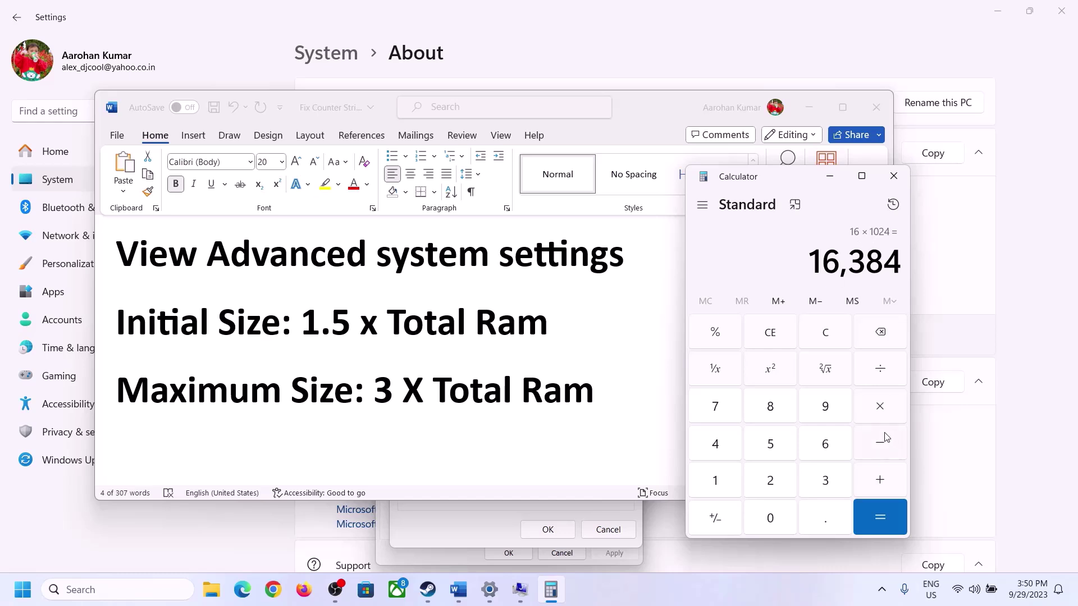
# Multiply the converted RAM value by 1.5 to work out the initial paging file size.
pyautogui.click(879, 408)
pyautogui.click(718, 480)
pyautogui.click(822, 517)
pyautogui.click(783, 456)
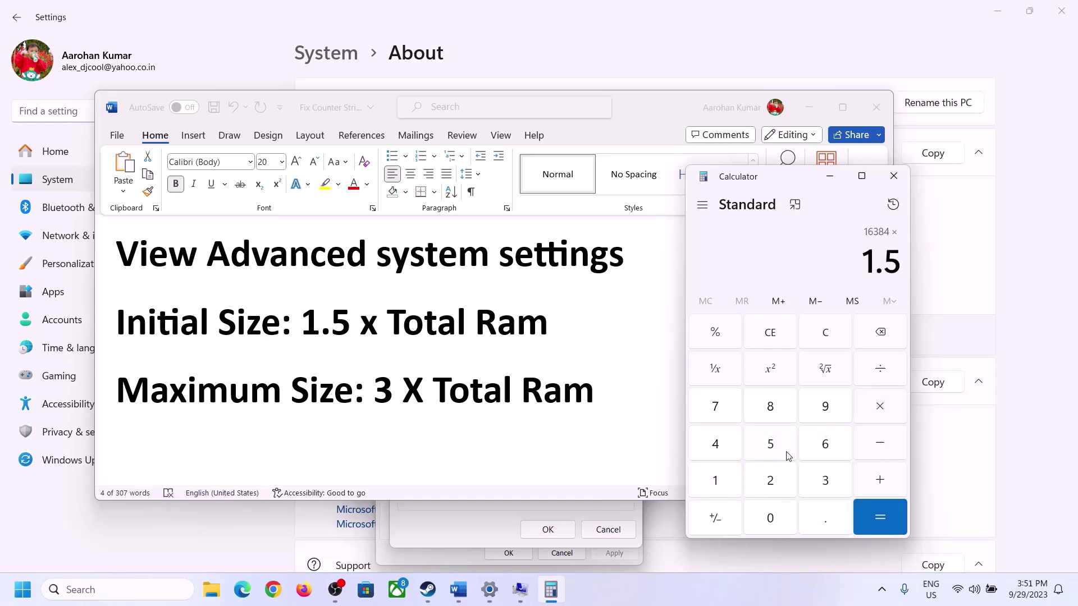
pyautogui.click(879, 512)
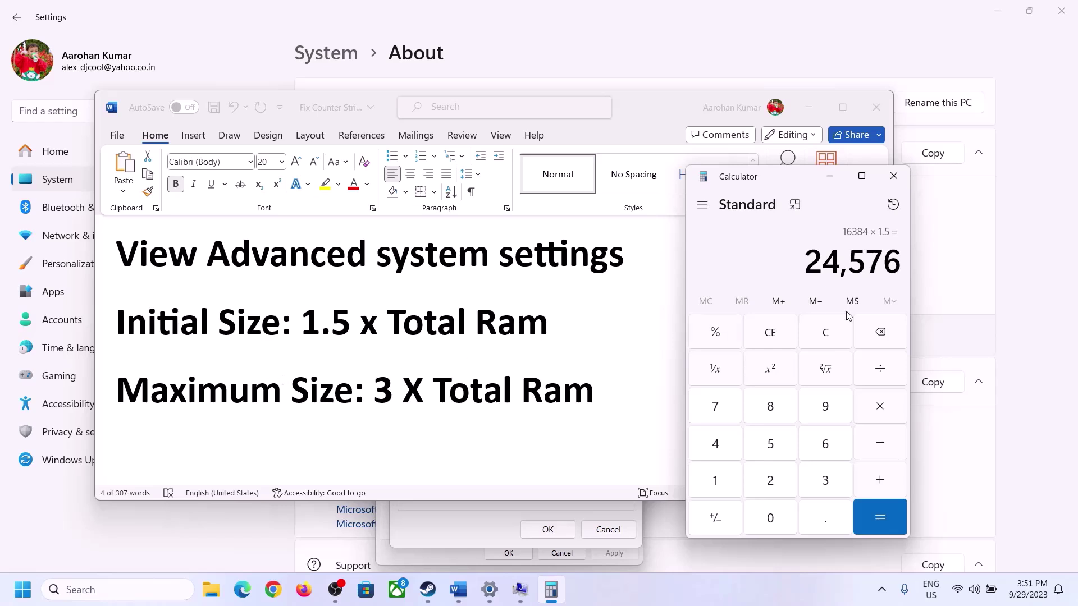
# Set the initial paging file size for drive C to 24576 MB in the Virtual Memory settings.
pyautogui.click(496, 508)
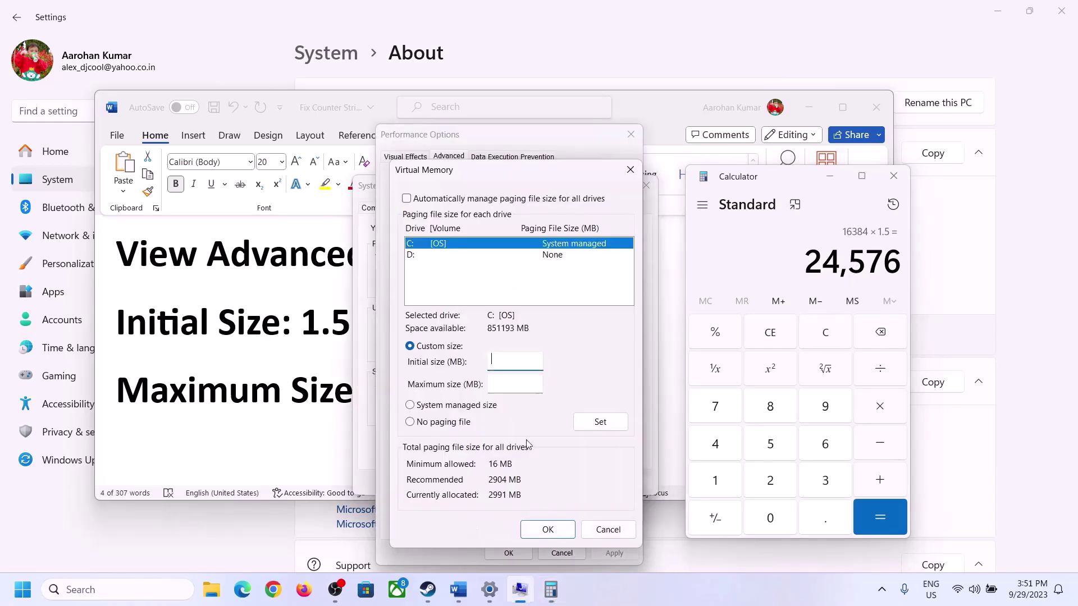
pyautogui.write('24576')
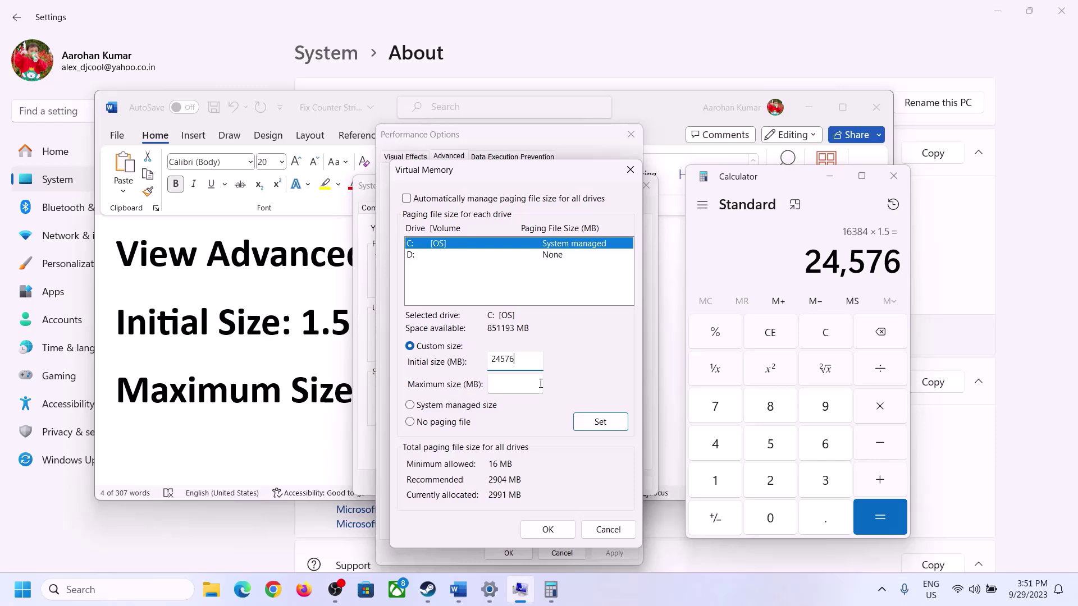
pyautogui.click(539, 383)
# Review the Word size formulas and the installed RAM, clear Calculator, and calculate 16 × 1024 again.
pyautogui.click(310, 397)
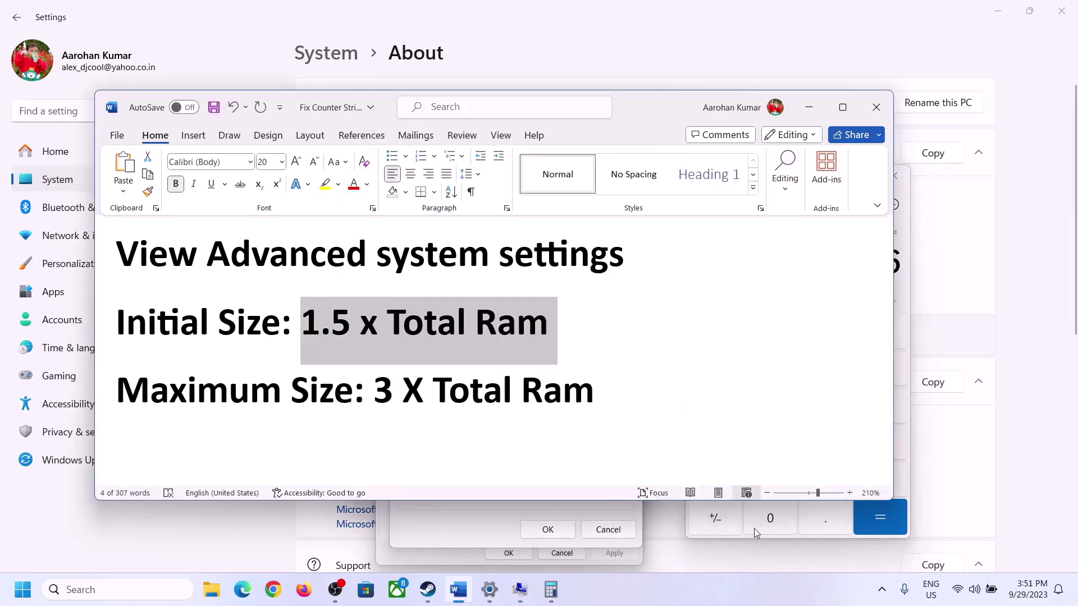
pyautogui.click(905, 292)
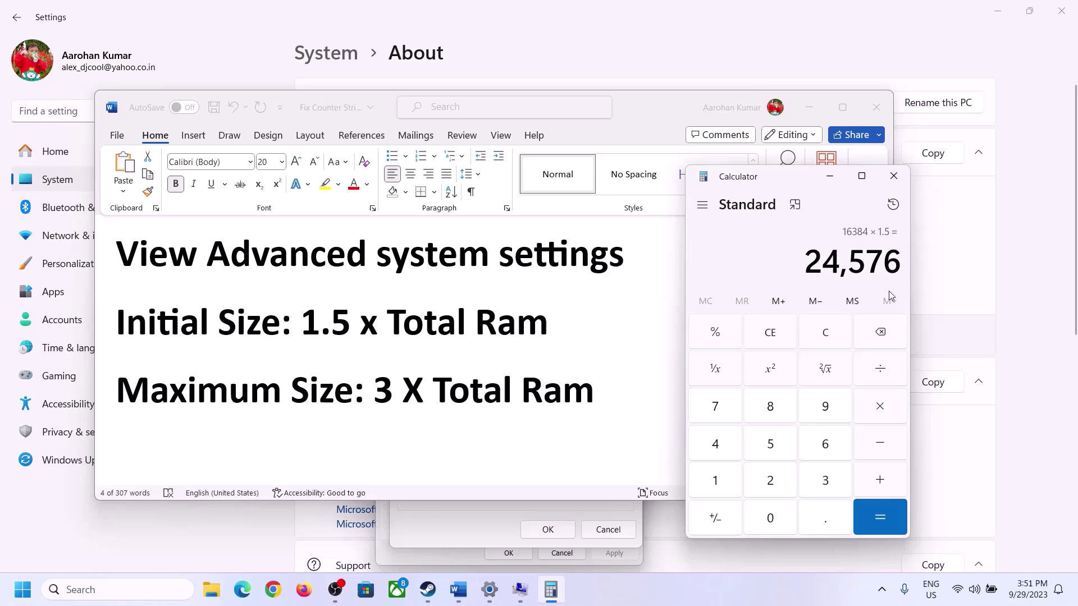
pyautogui.click(835, 326)
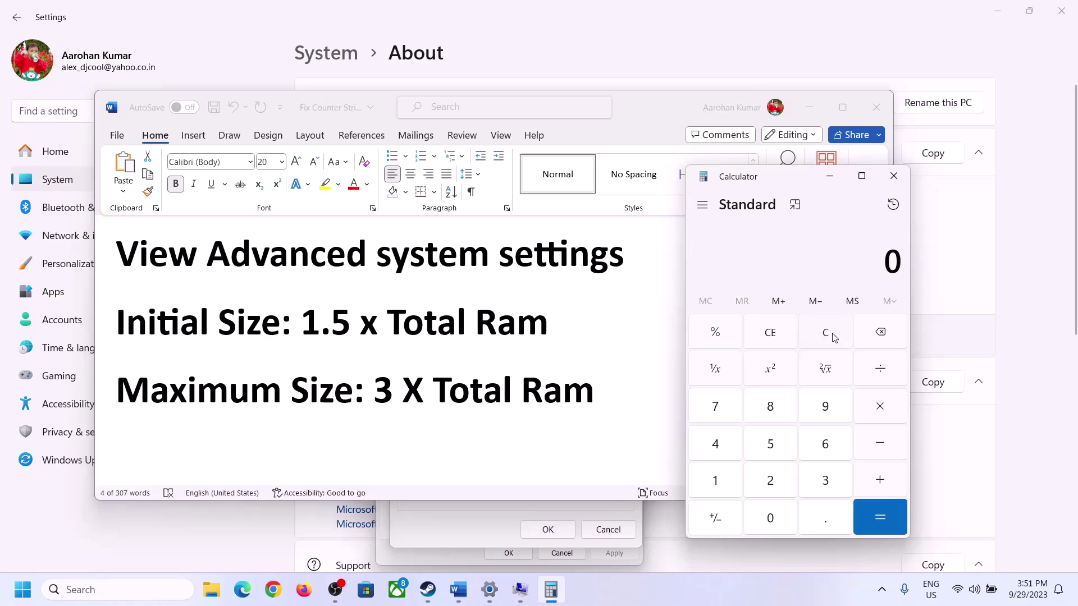
pyautogui.click(489, 589)
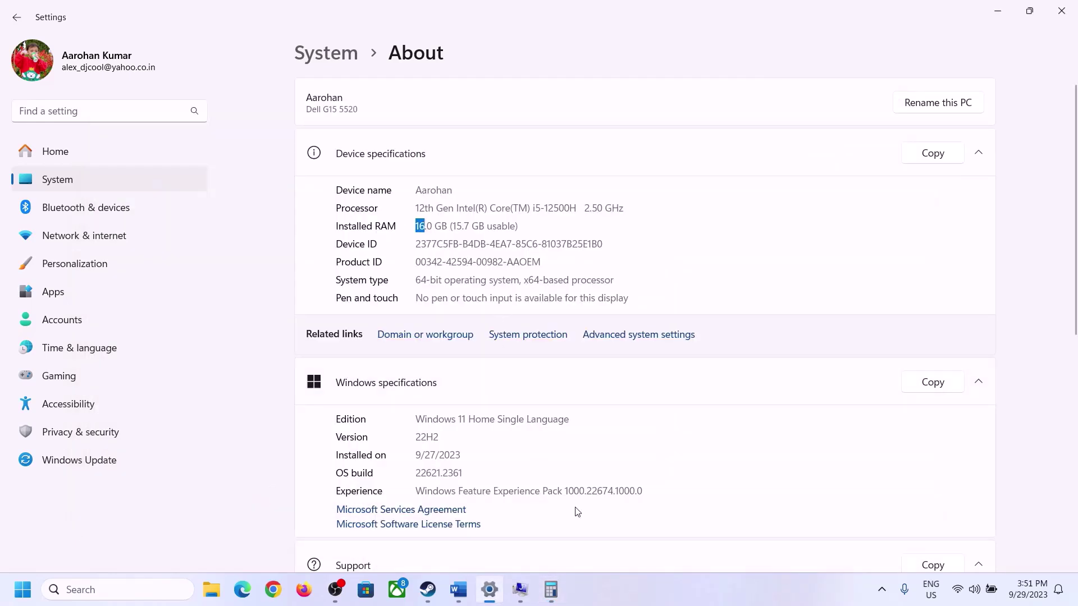
pyautogui.click(551, 590)
pyautogui.click(727, 478)
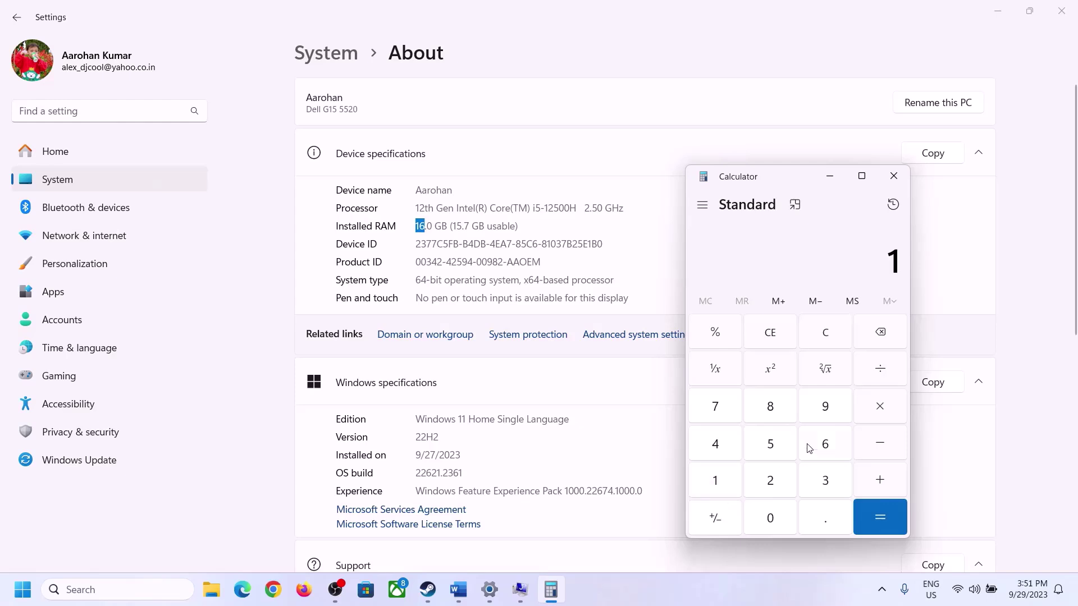
pyautogui.click(808, 447)
pyautogui.click(869, 408)
pyautogui.click(723, 472)
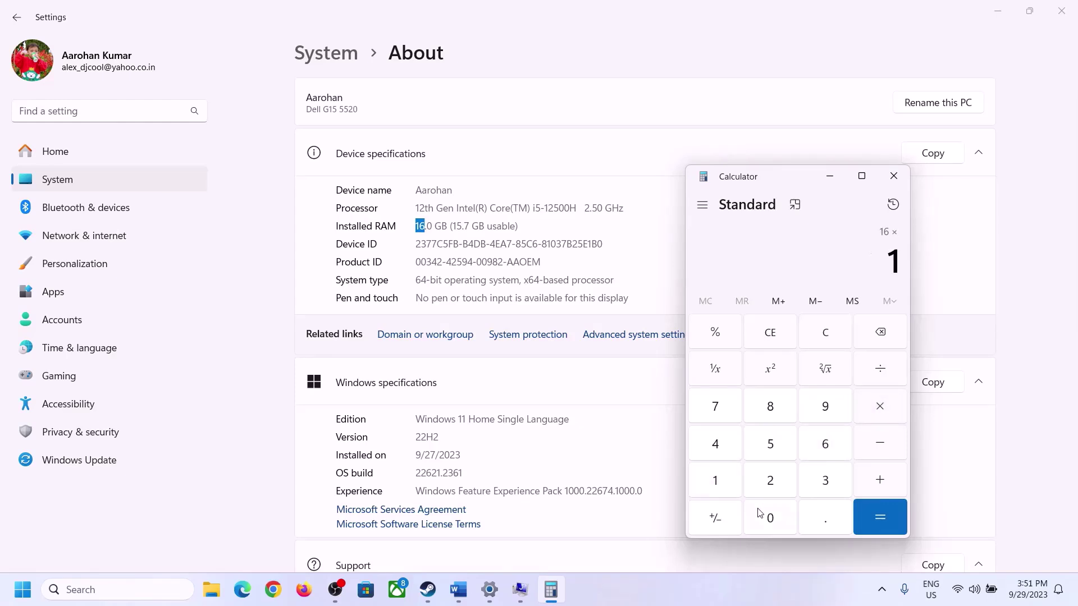
pyautogui.click(759, 513)
pyautogui.click(767, 478)
pyautogui.click(718, 448)
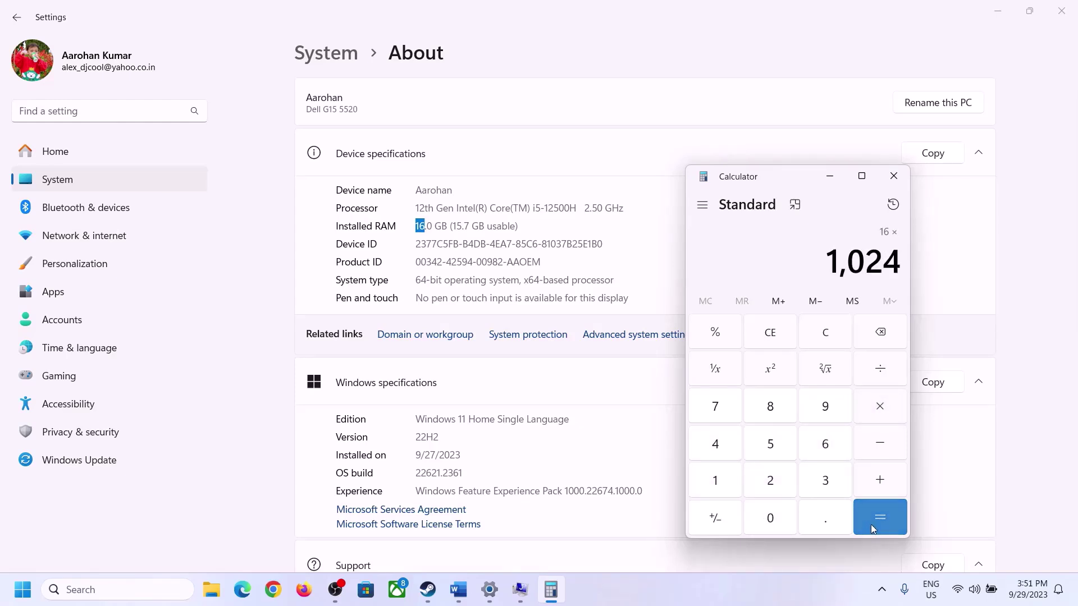
pyautogui.click(872, 528)
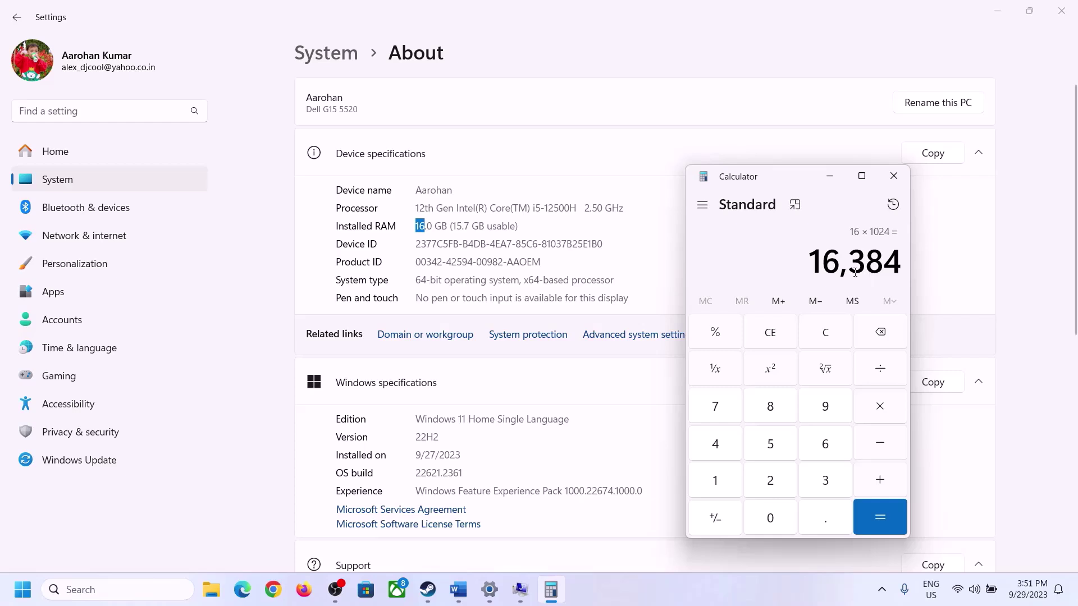
# Check the Maximum Size formula in Word and multiply the converted RAM value by 3 in Calculator.
pyautogui.click(459, 589)
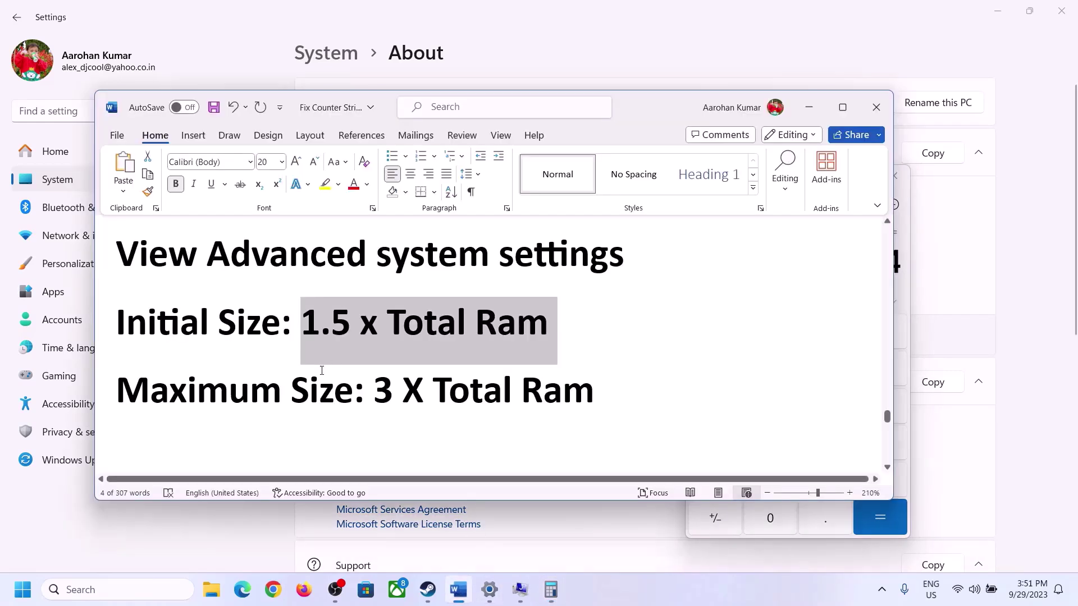
pyautogui.click(551, 589)
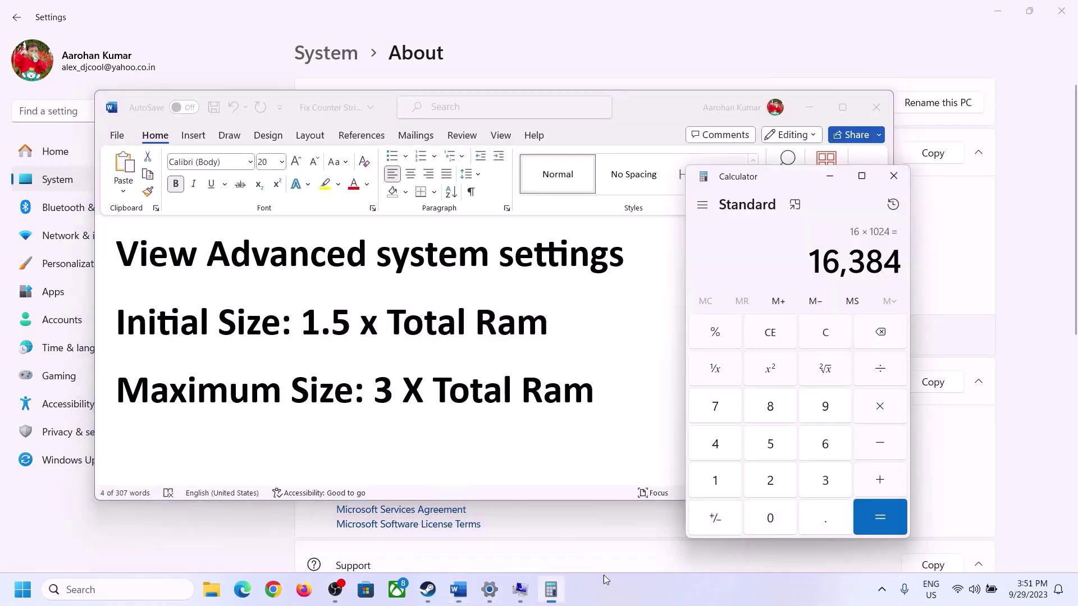
pyautogui.click(879, 407)
pyautogui.click(818, 483)
pyautogui.click(892, 517)
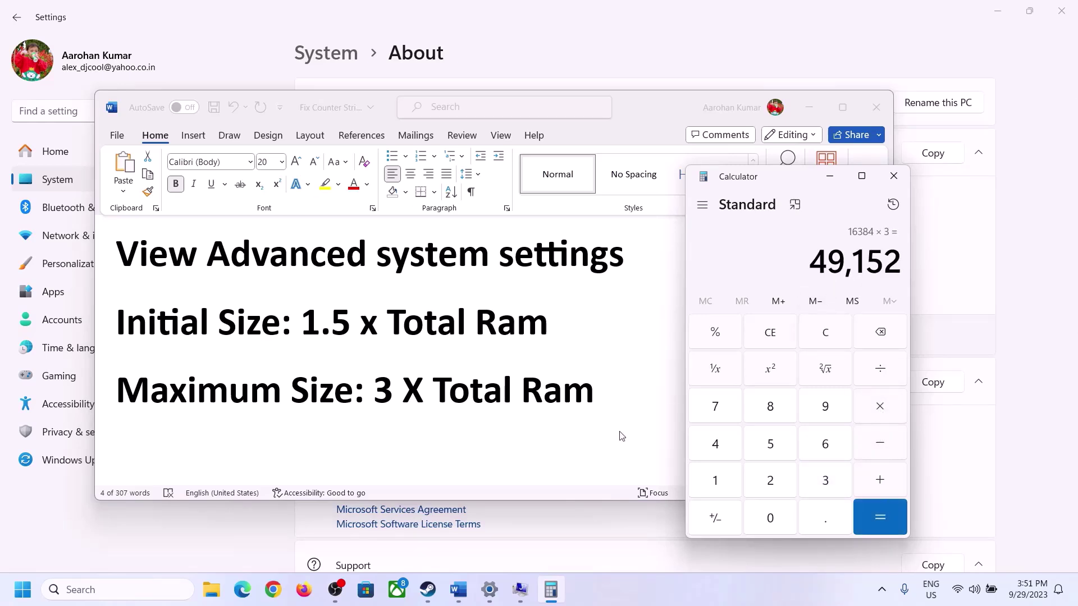
# Set the maximum paging file size for drive C to 49152 MB and apply the custom size.
pyautogui.click(520, 590)
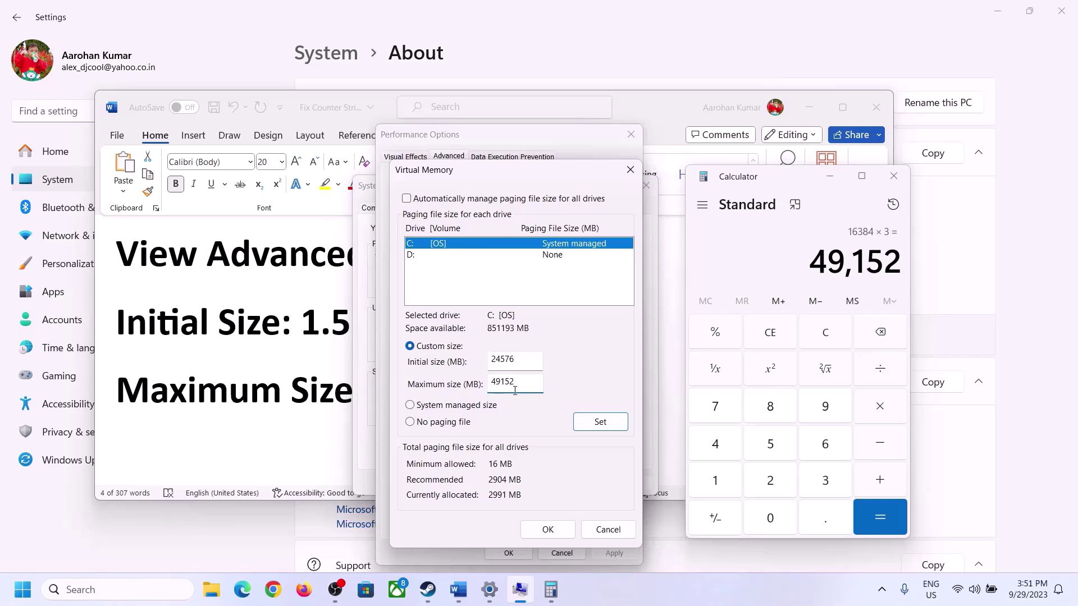
pyautogui.click(599, 423)
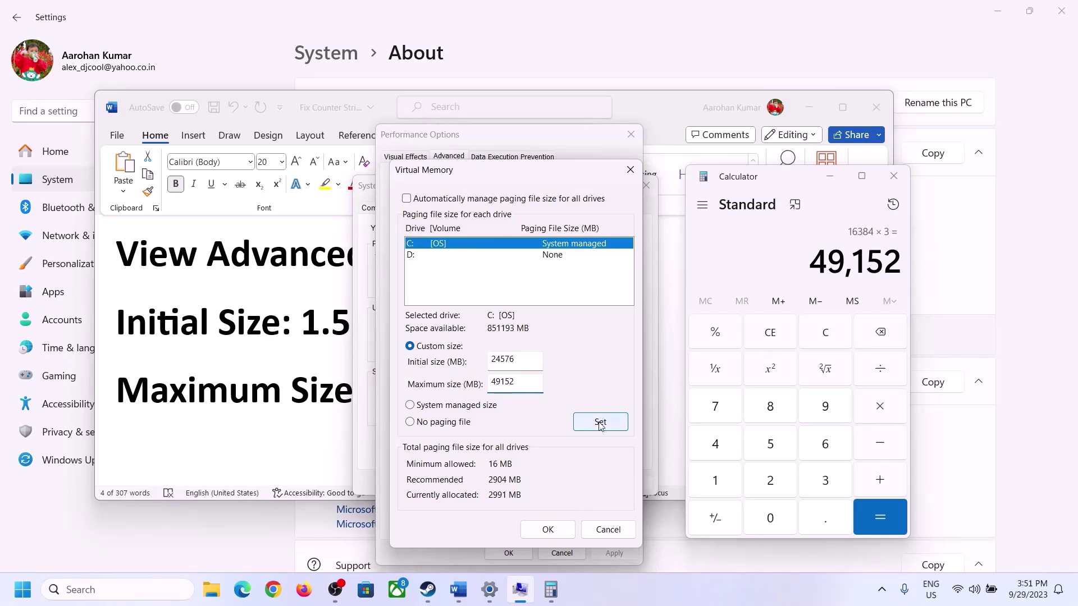
# Confirm the paging file change, apply the performance options, close System Properties and dismiss the restart request without restarting.
pyautogui.click(550, 531)
pyautogui.click(666, 345)
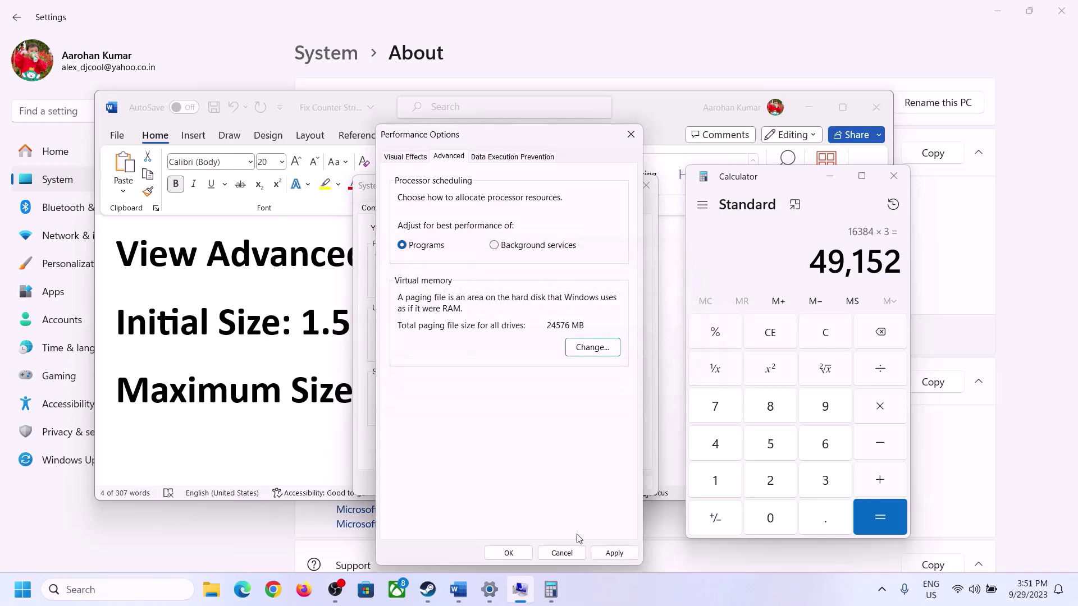
pyautogui.click(614, 553)
pyautogui.click(508, 554)
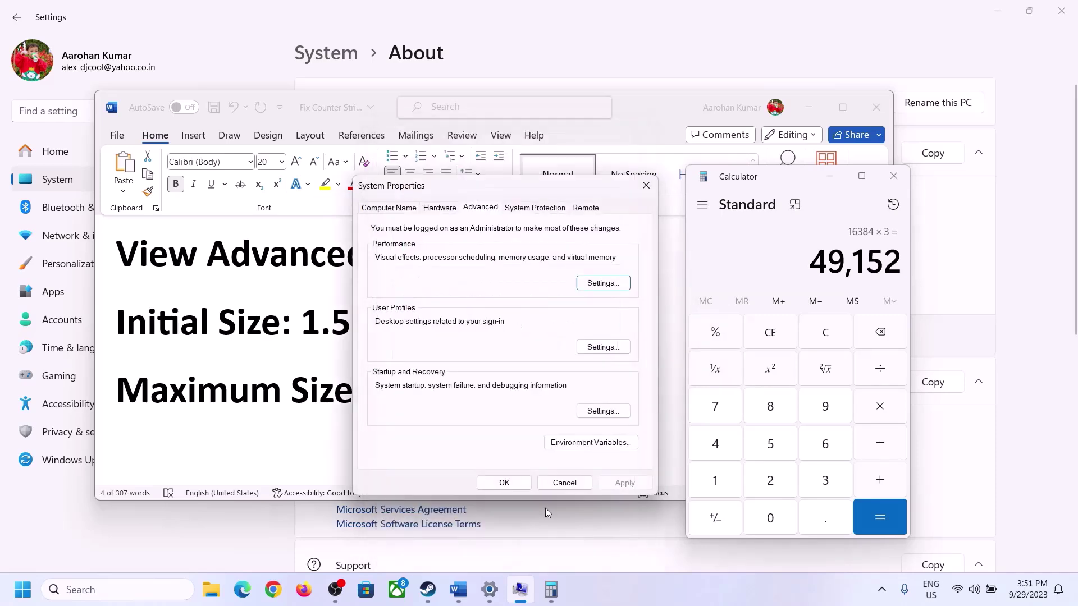
pyautogui.click(513, 481)
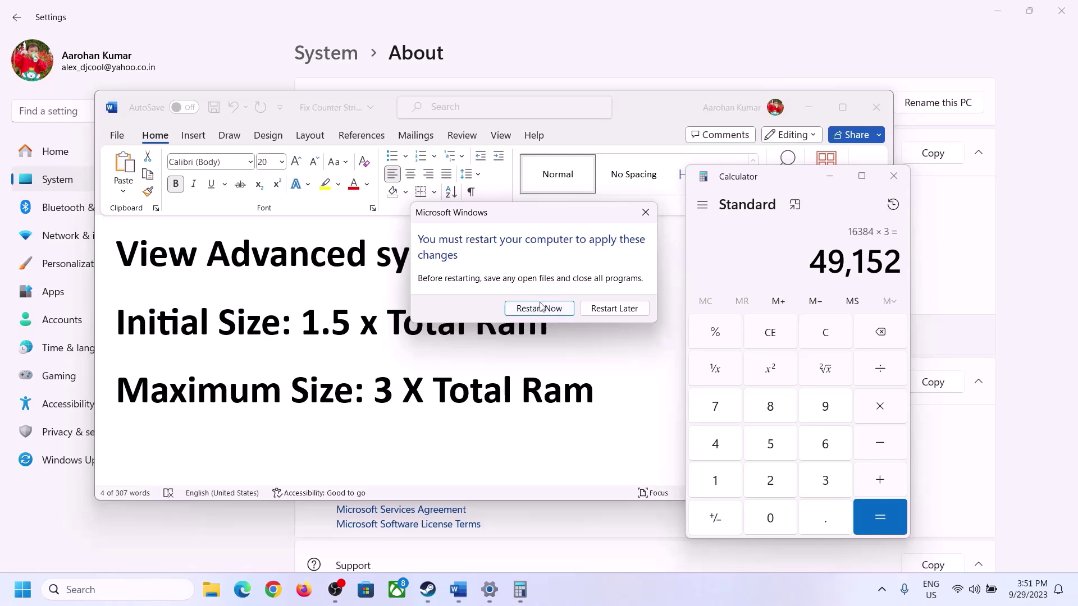
pyautogui.click(645, 213)
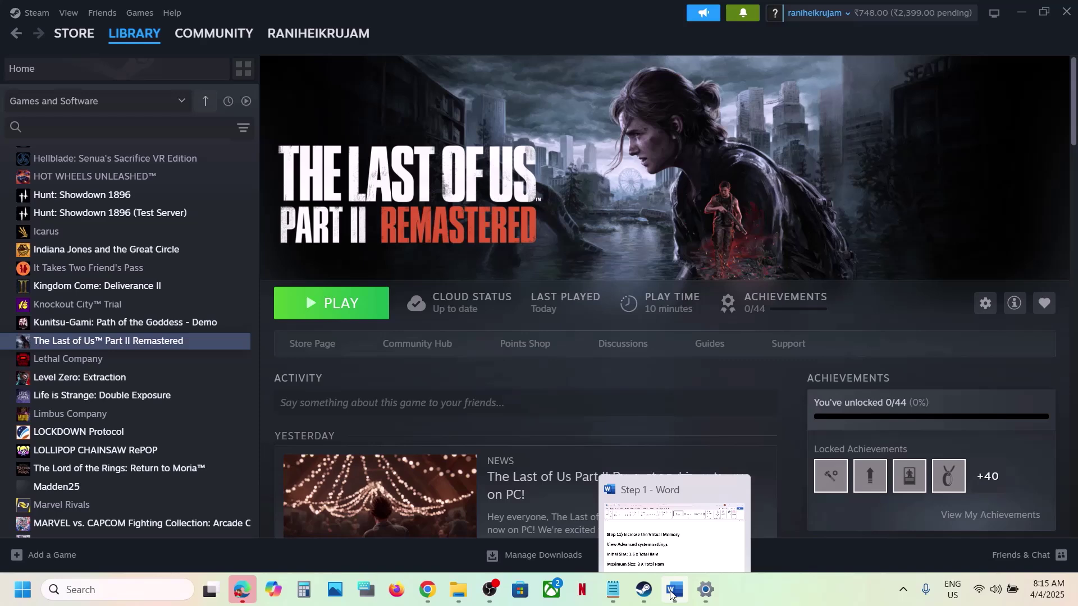
# Switch to the Word troubleshooting guide, highlight "Update BIOS" in Step 12 and check the laptop's battery level.
pyautogui.click(617, 494)
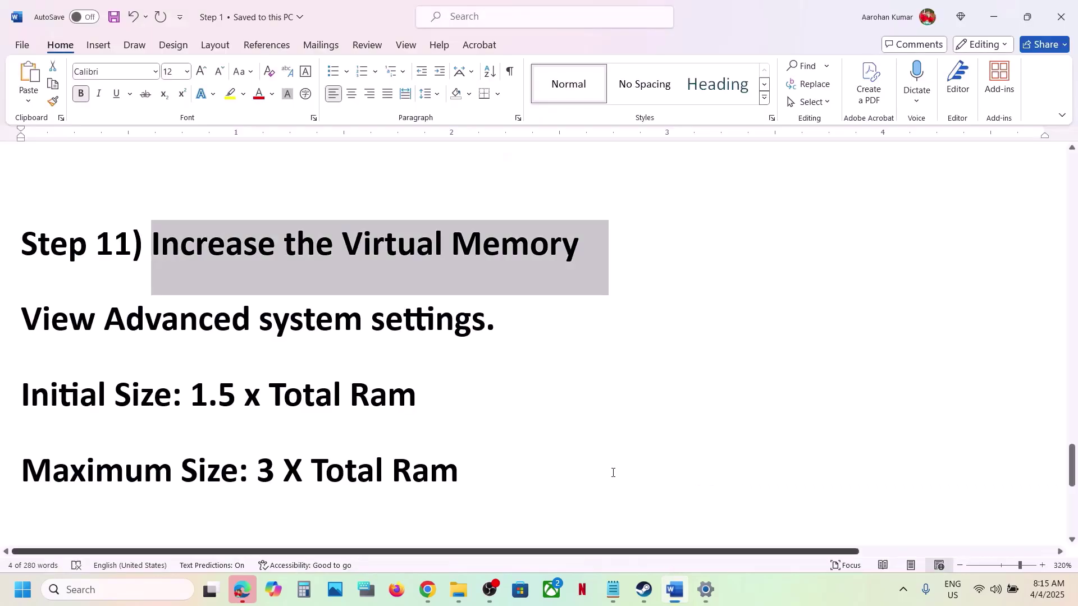
pyautogui.scroll(-5, 613, 472)
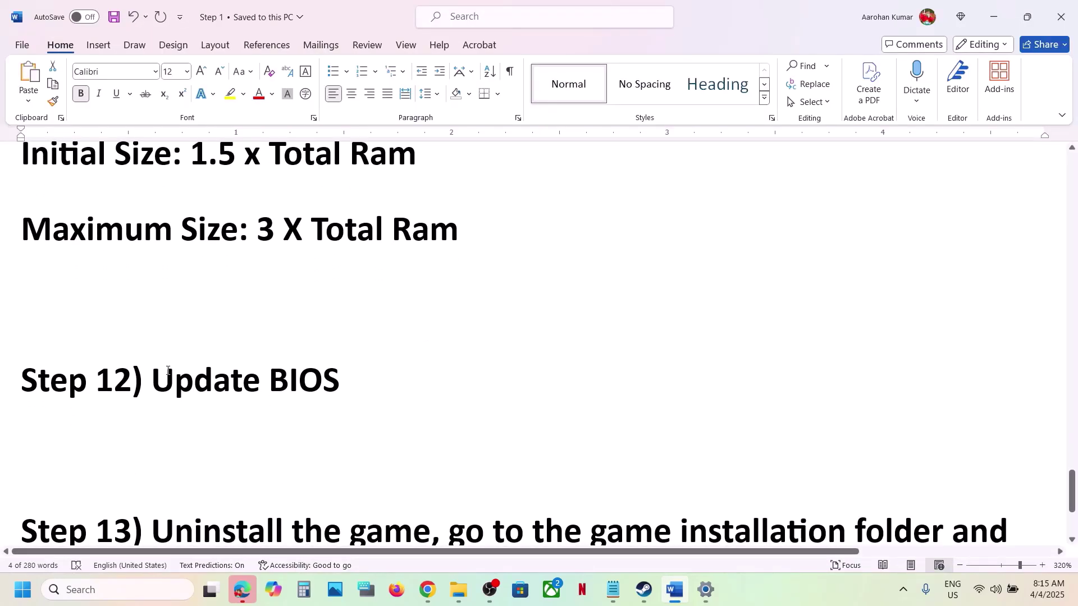
pyautogui.moveTo(168, 371); pyautogui.dragTo(400, 362)
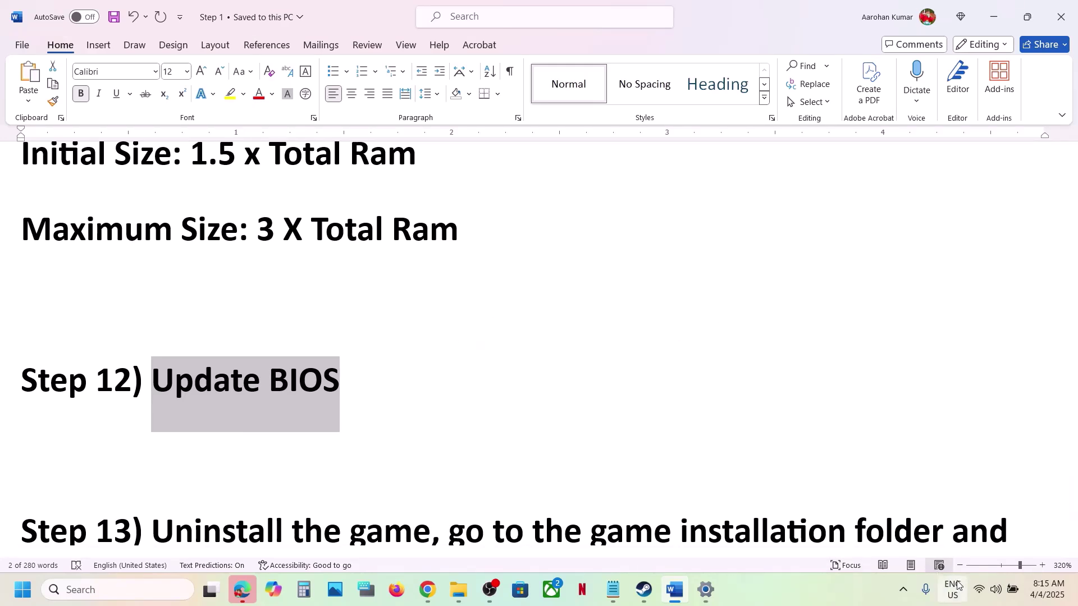
pyautogui.click(1007, 592)
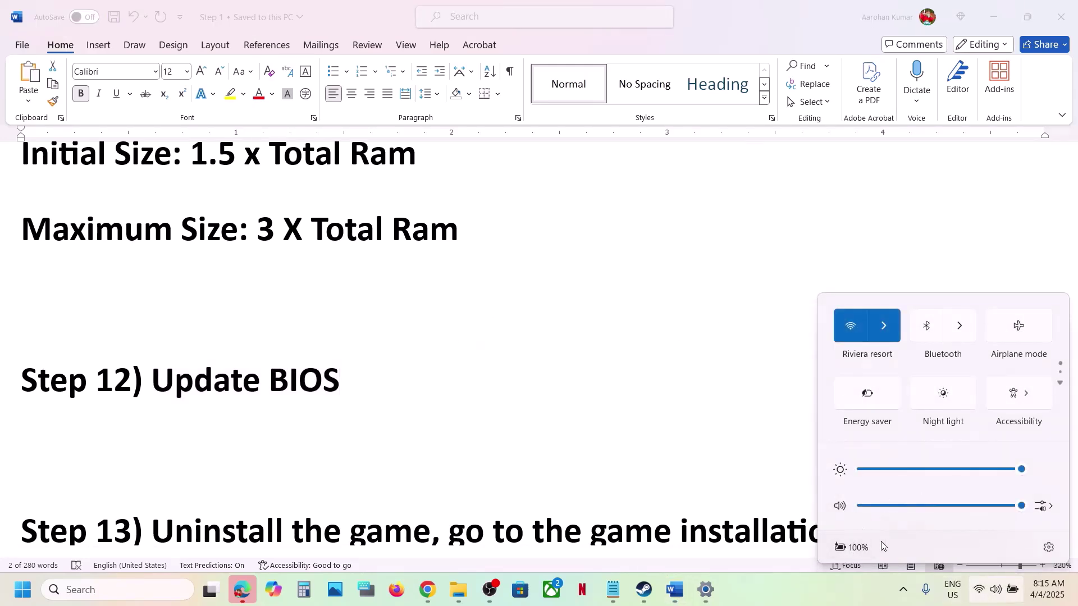
pyautogui.click(488, 423)
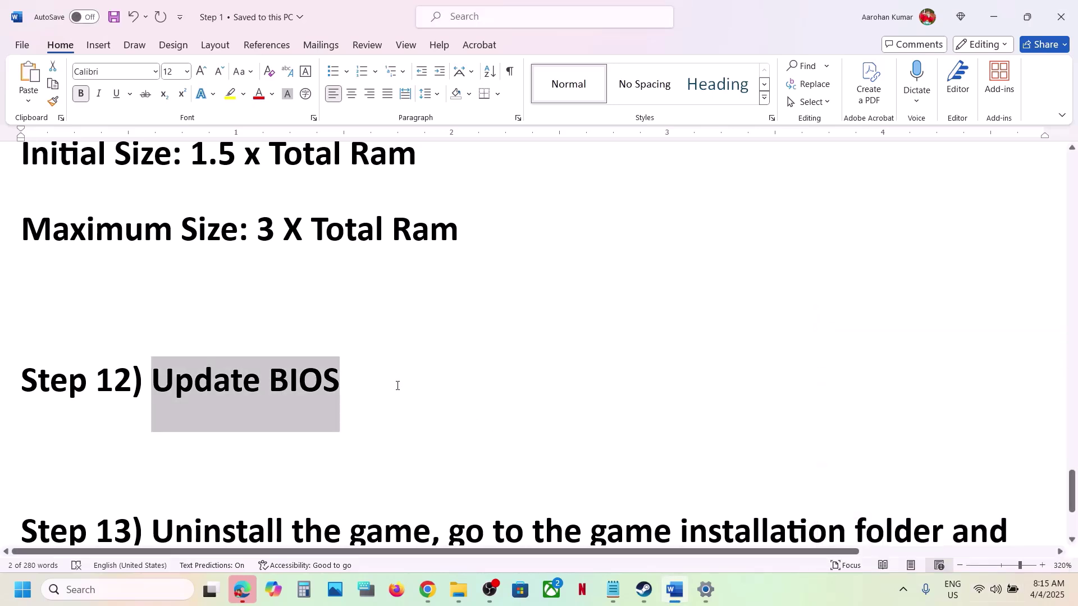
# Highlight the Step 13 reinstall instructions and view the management options for The Last of Us Part II Remastered in Steam.
pyautogui.scroll(-3, 397, 386)
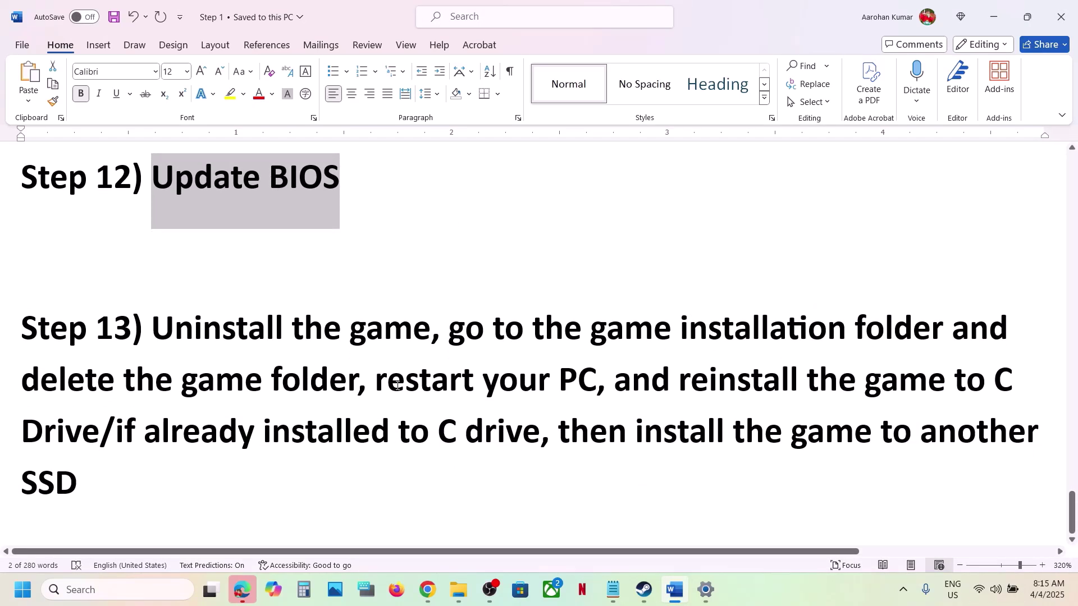
pyautogui.moveTo(157, 338); pyautogui.dragTo(151, 462)
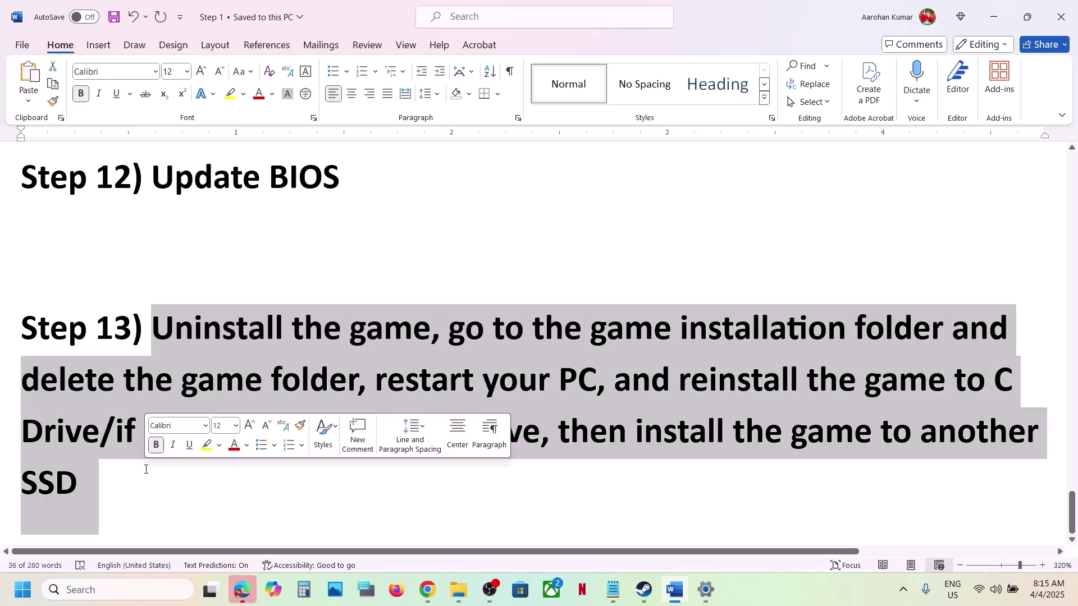
pyautogui.click(637, 599)
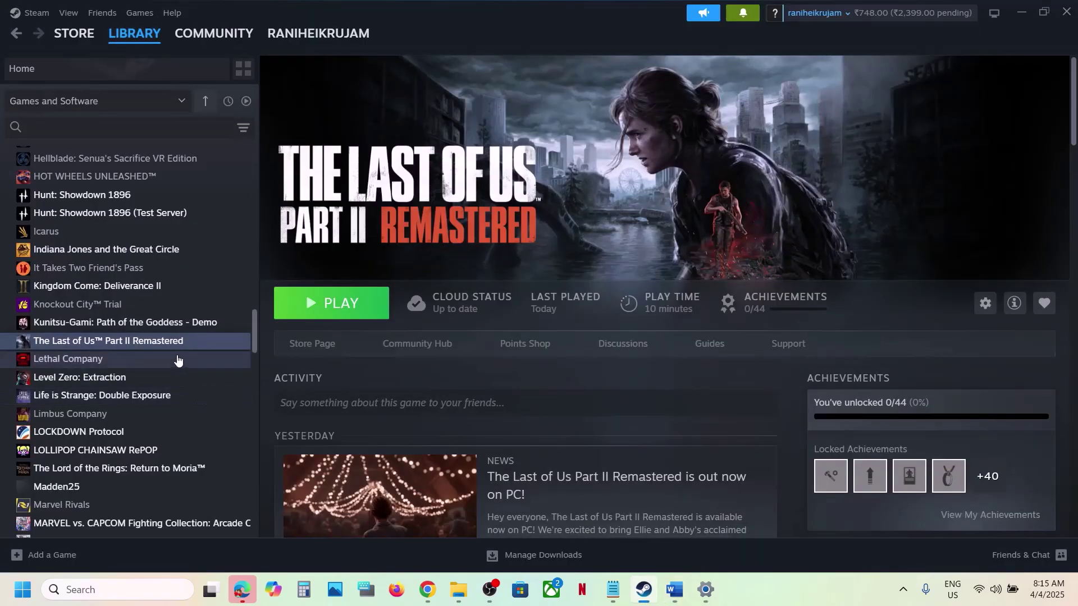
pyautogui.rightClick(177, 347)
pyautogui.moveTo(236, 432)
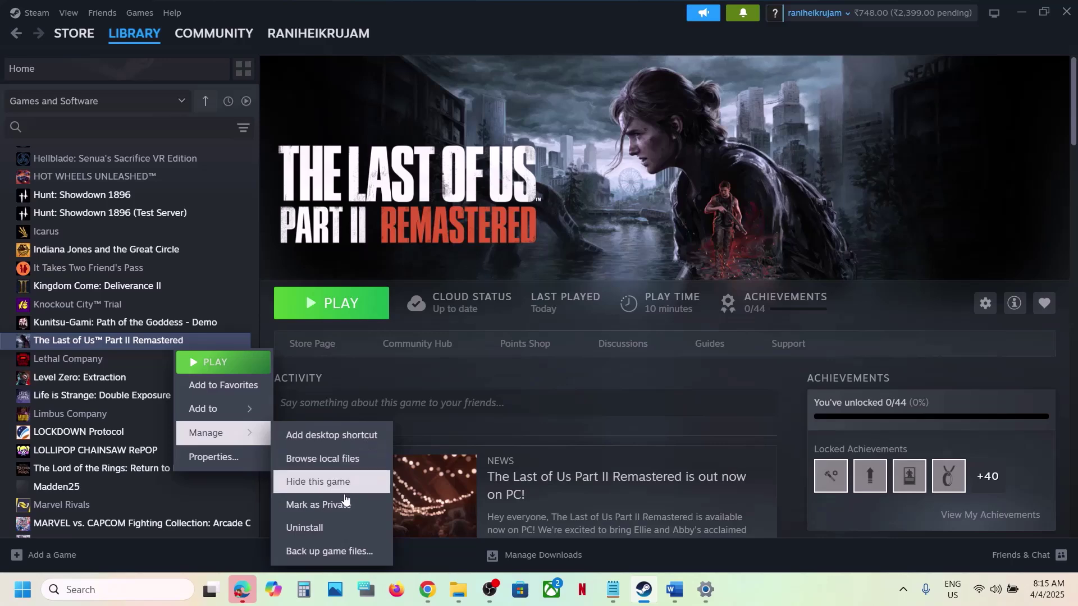
pyautogui.click(612, 265)
# Highlight Step 13's instructions in Word on reinstalling to C Drive or installing to another SSD, and return to Steam.
pyautogui.click(676, 601)
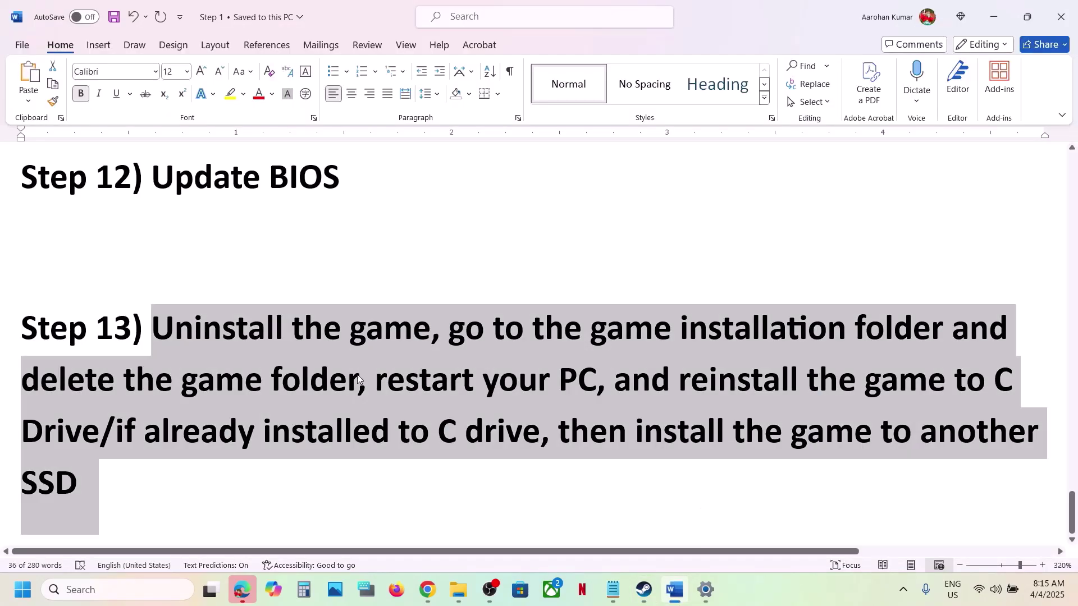
pyautogui.click(136, 429)
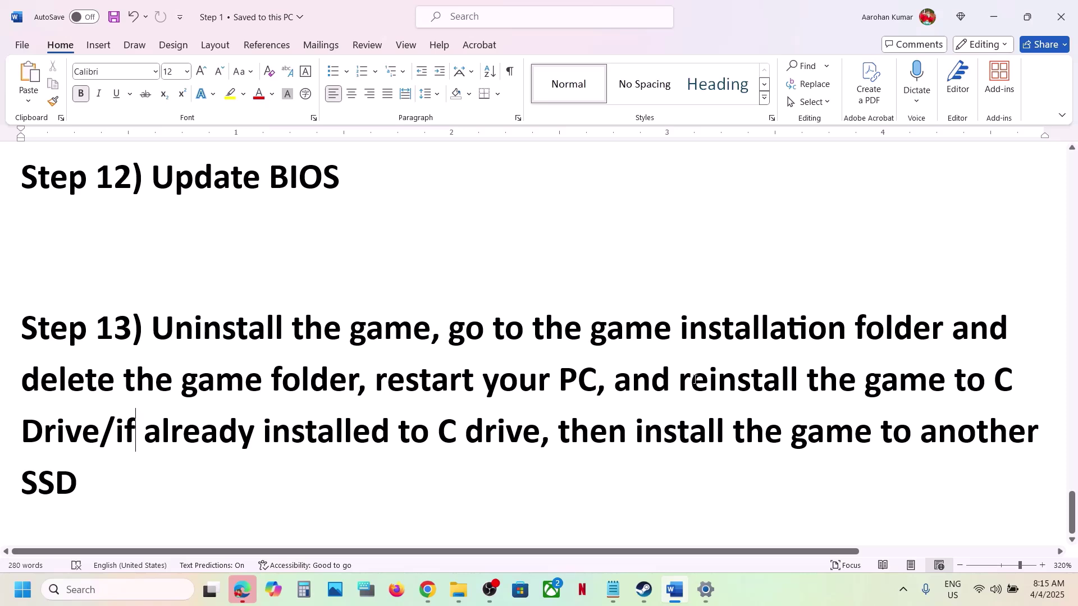
pyautogui.moveTo(694, 379); pyautogui.dragTo(105, 447)
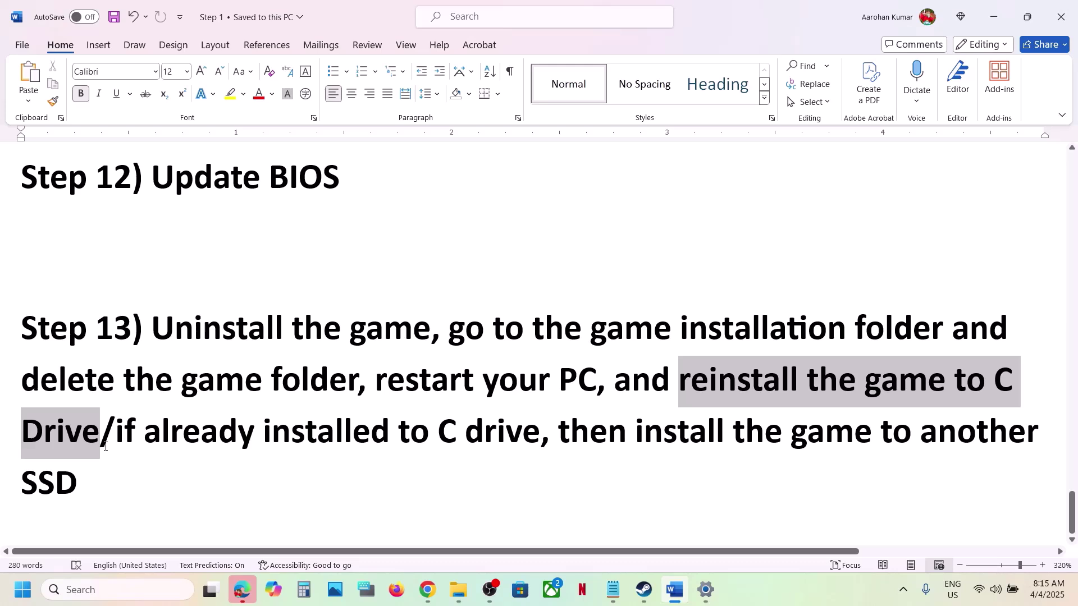
pyautogui.moveTo(105, 446); pyautogui.dragTo(80, 506)
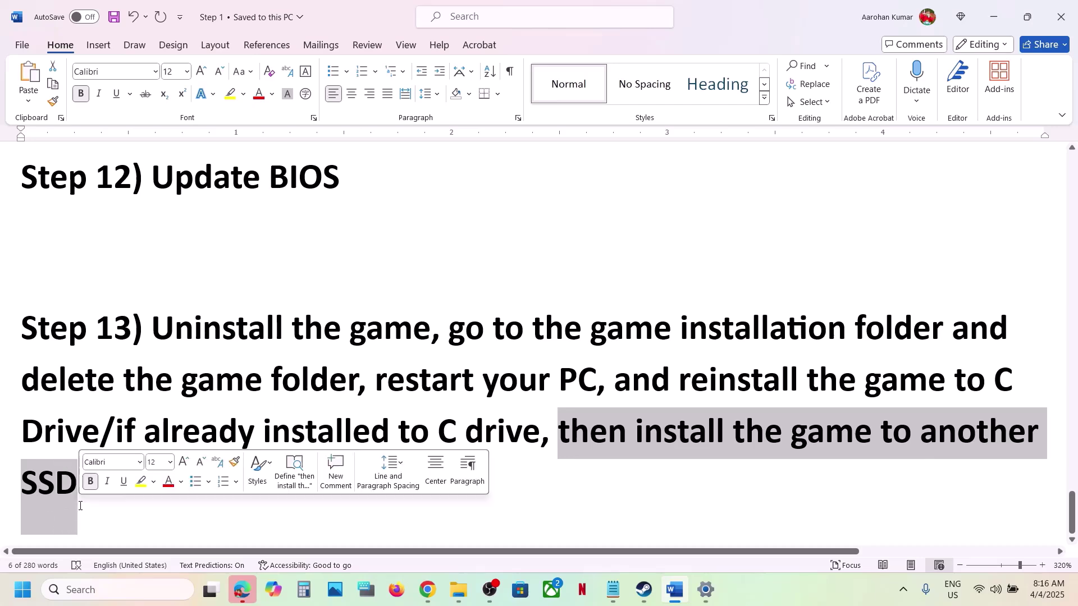
pyautogui.click(643, 601)
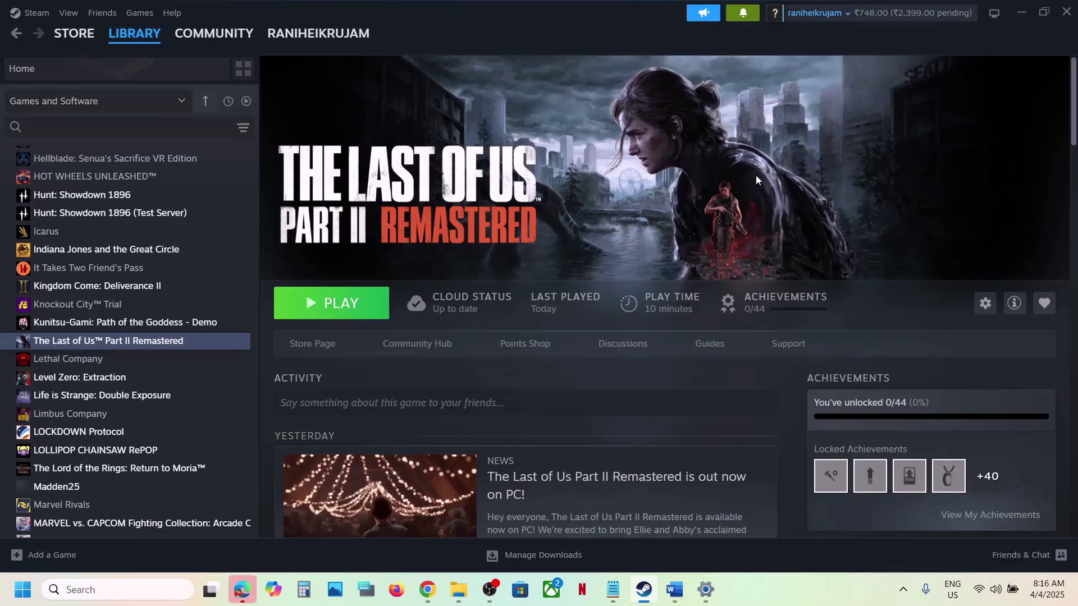